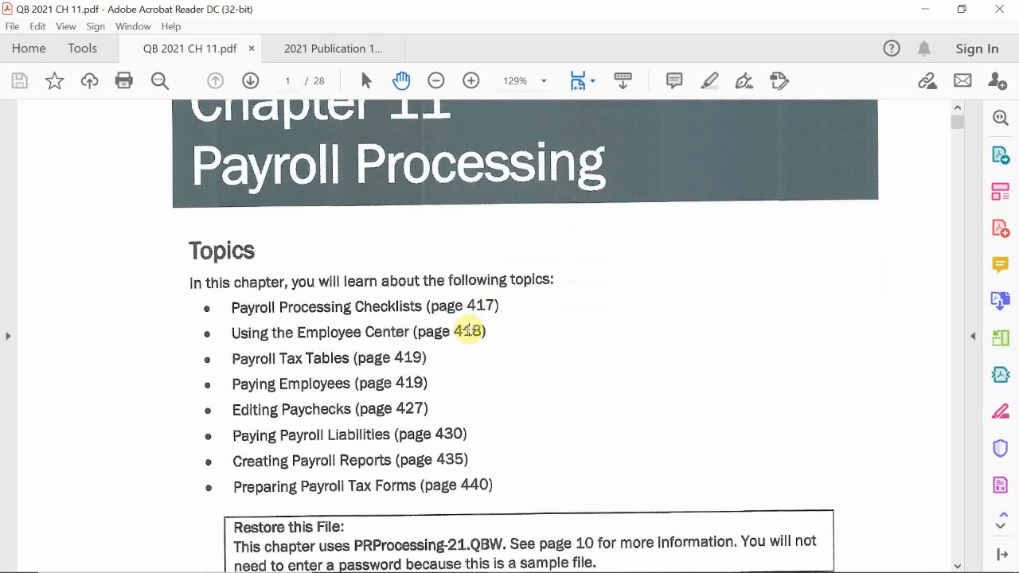
scroll(469, 329, "down", 3)
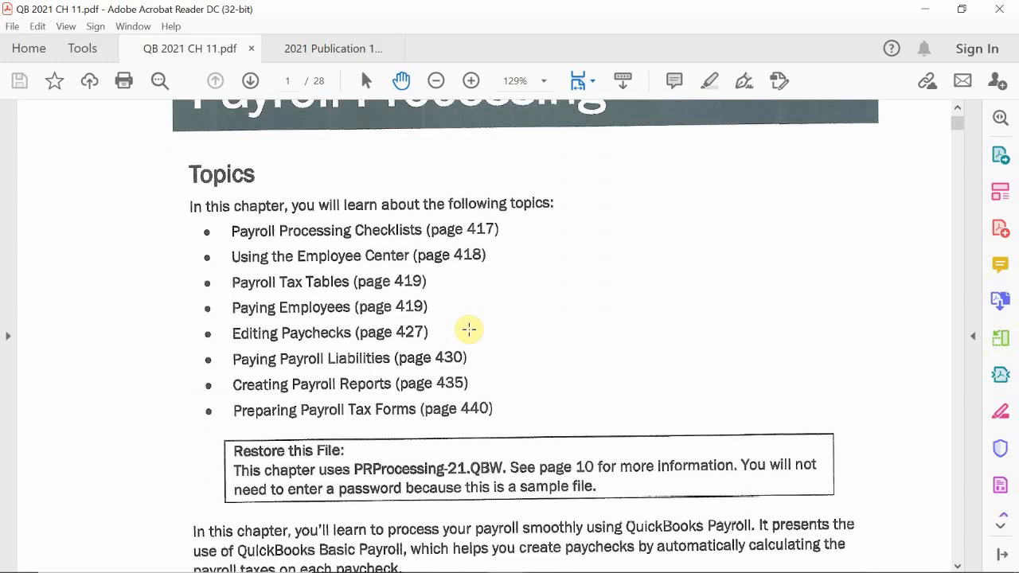
Read the payroll chapter's topic list, the restore-file note and the introduction about the sample exercise file.
scroll(468, 329, "down", 6)
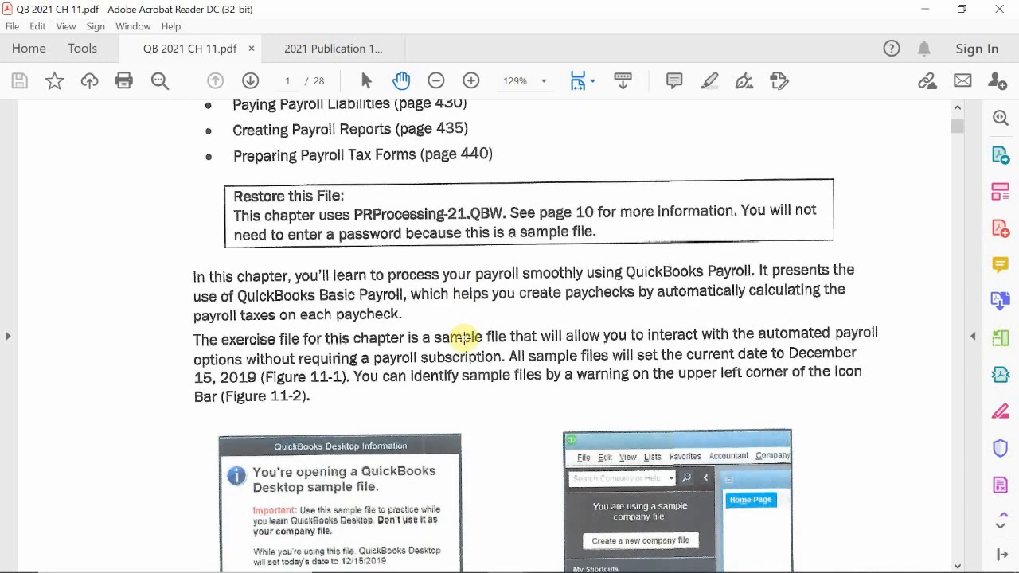
scroll(450, 311, "down", 2)
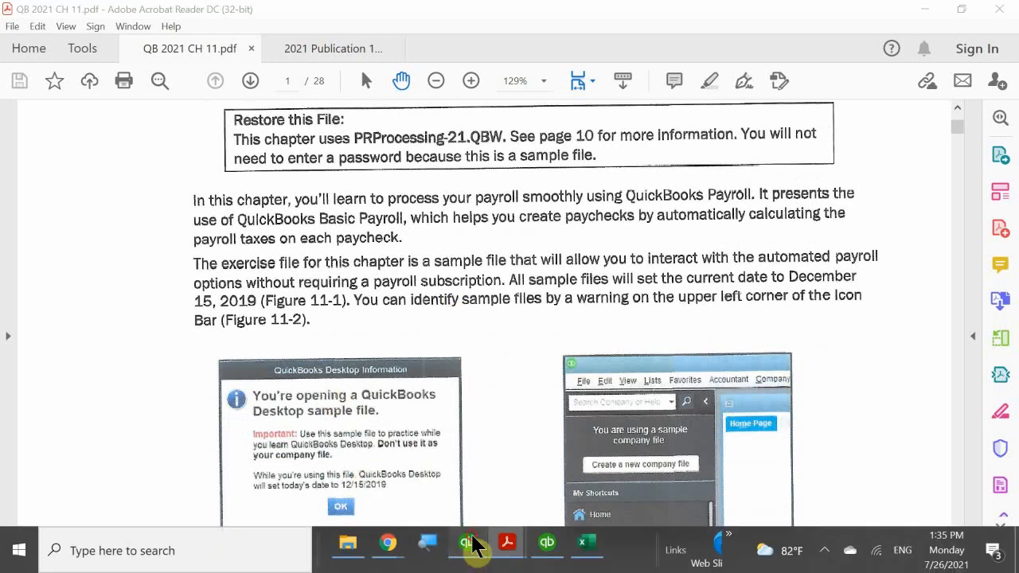
Switch to QuickBooks Desktop Pro and move the QuickBooks Desktop Payroll window below the main menu bar.
left_click(467, 544)
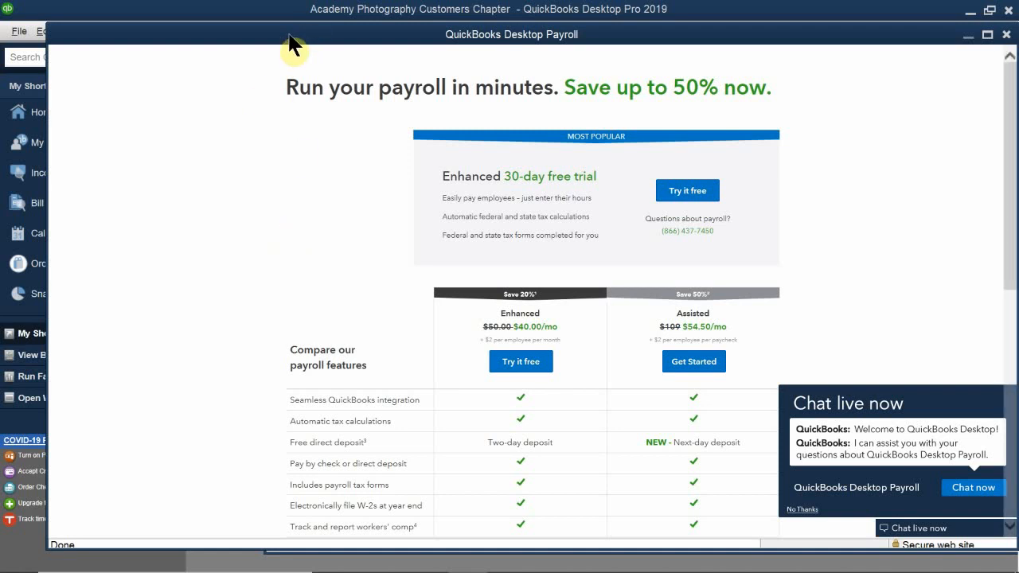
mouse_move(292, 39)
left_mouse_down()
mouse_move(390, 99)
mouse_move(531, 88)
mouse_move(491, 26)
mouse_move(362, 10)
mouse_move(258, 14)
mouse_move(277, 27)
mouse_move(276, 41)
left_mouse_up()
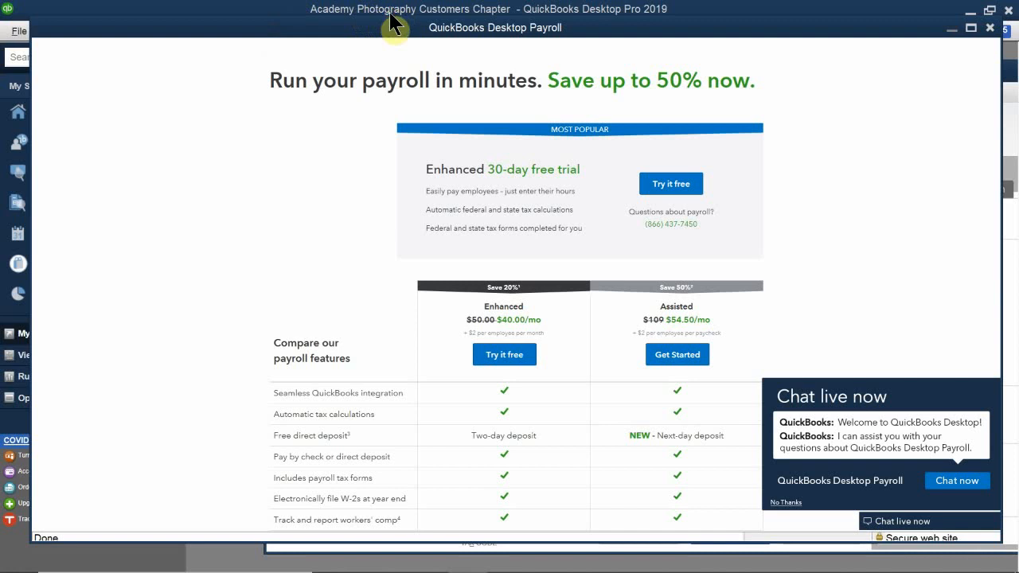
left_click_drag(393, 22, 394, 62)
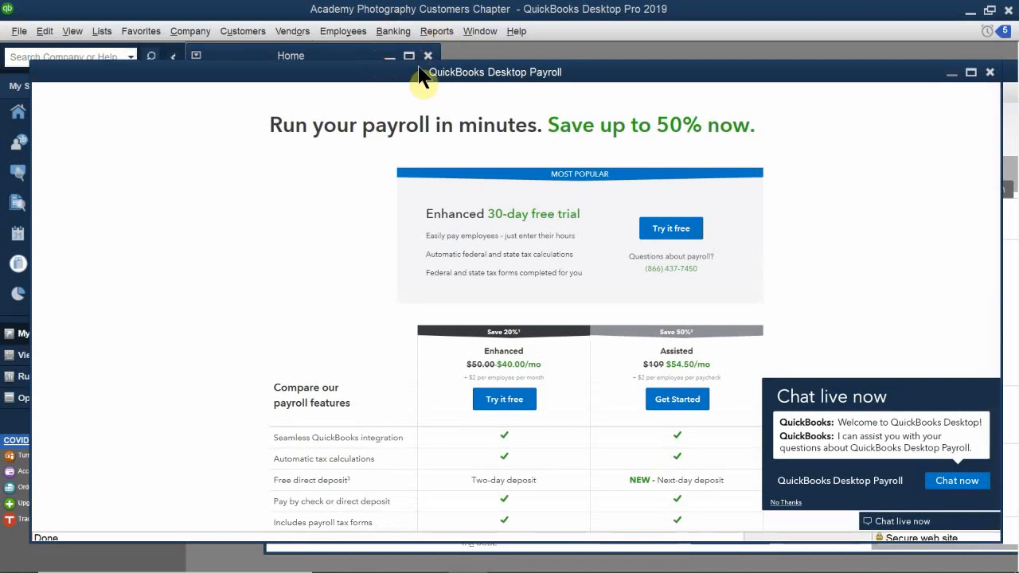
left_click_drag(419, 67, 460, 83)
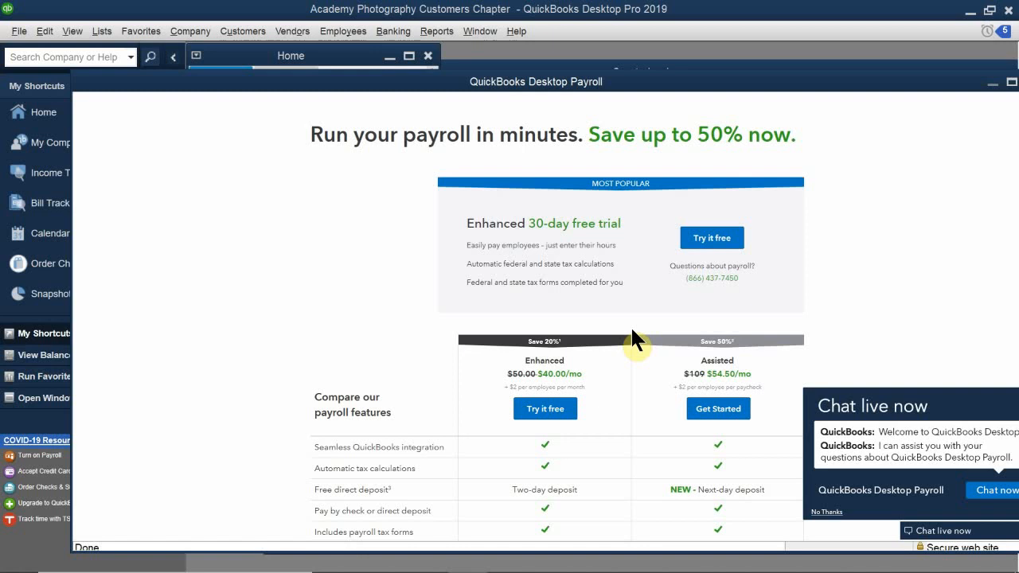
Examine the payroll offer page, comparing the prices and features of the Enhanced and Assisted plans.
scroll(632, 331, "down", 1)
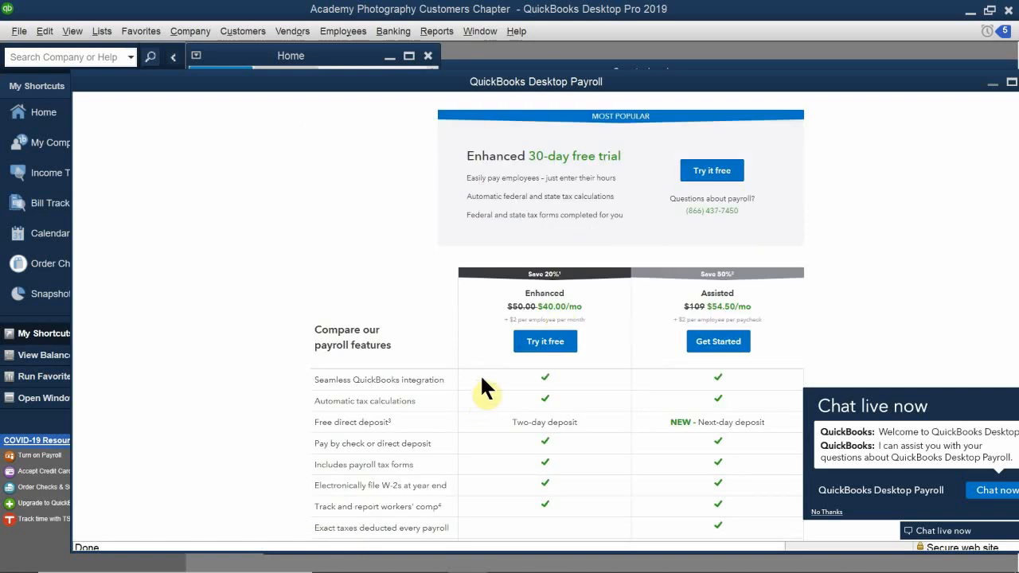
scroll(481, 379, "up", 1)
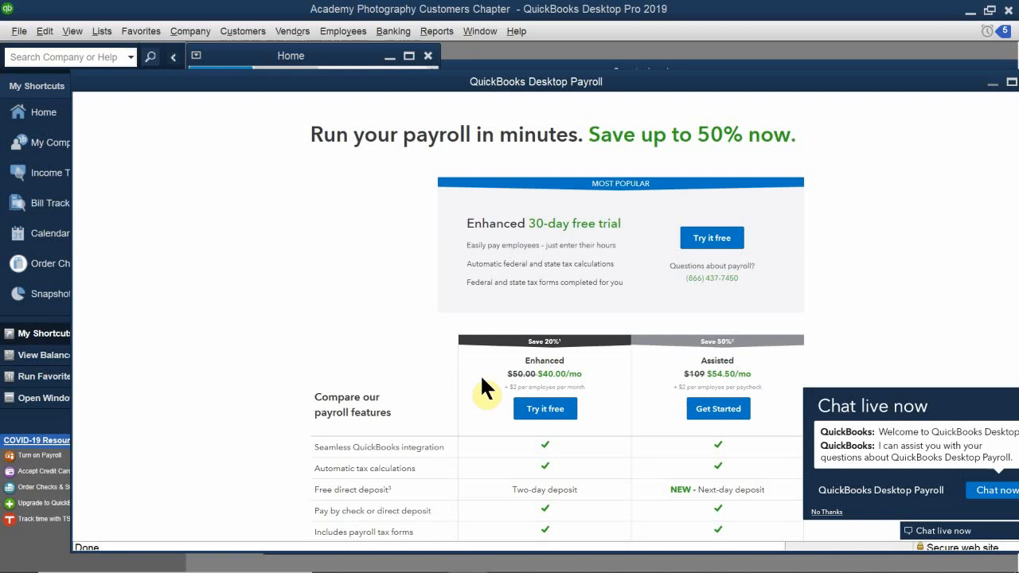
scroll(481, 388, "down", 1)
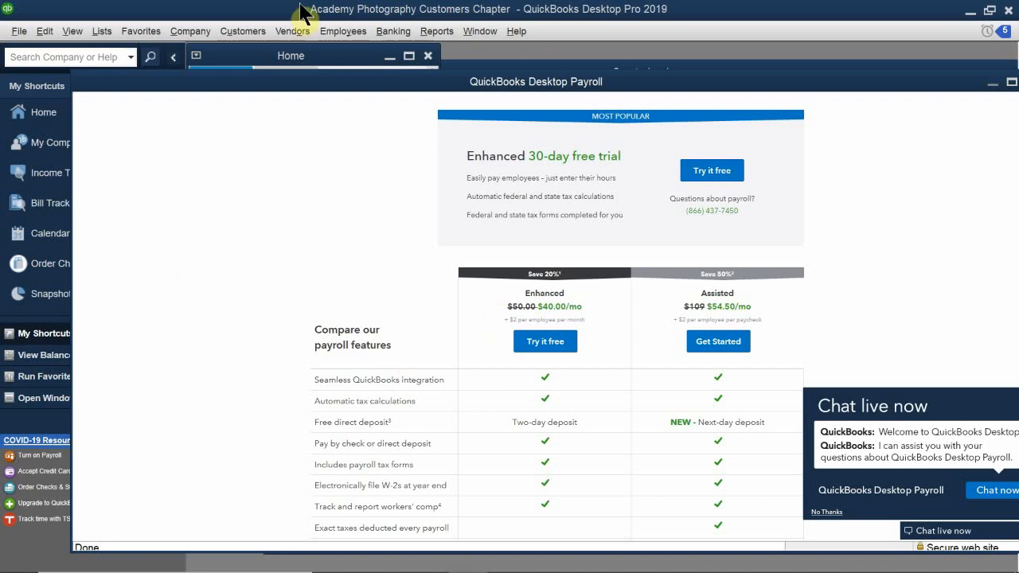
scroll(469, 219, "up", 1)
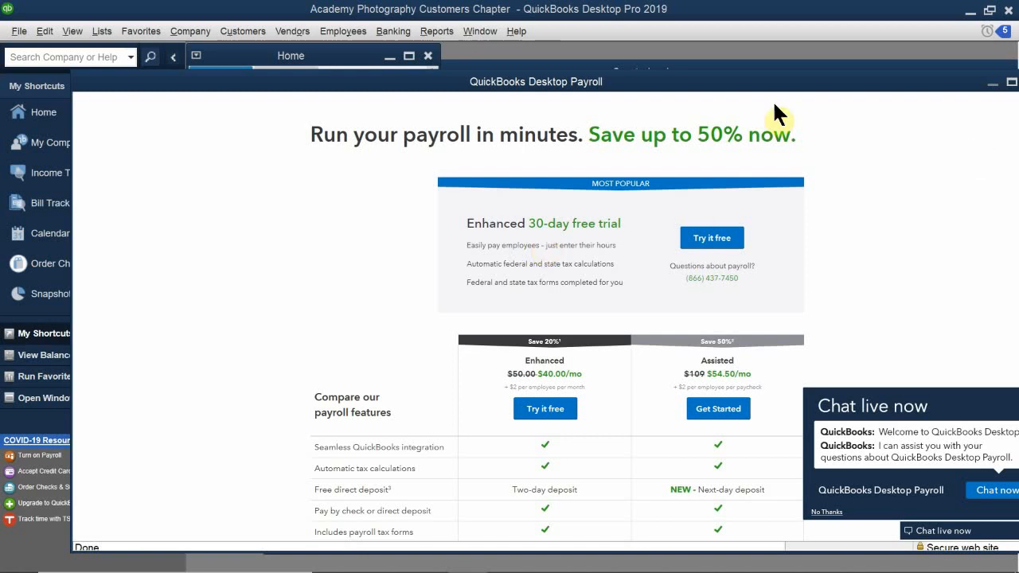
scroll(456, 246, "down", 1)
scroll(455, 244, "down", 3)
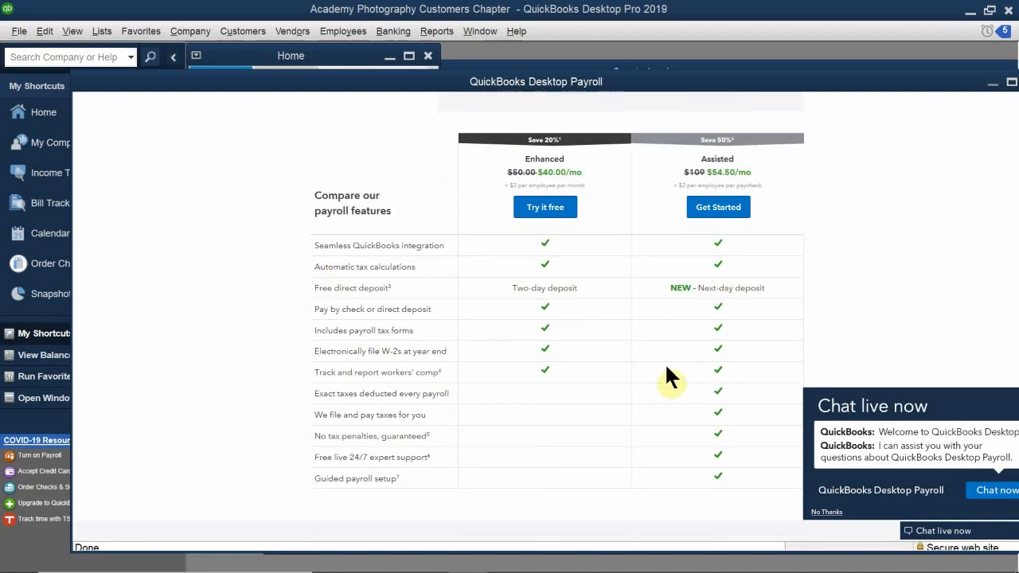
scroll(719, 443, "down", 1)
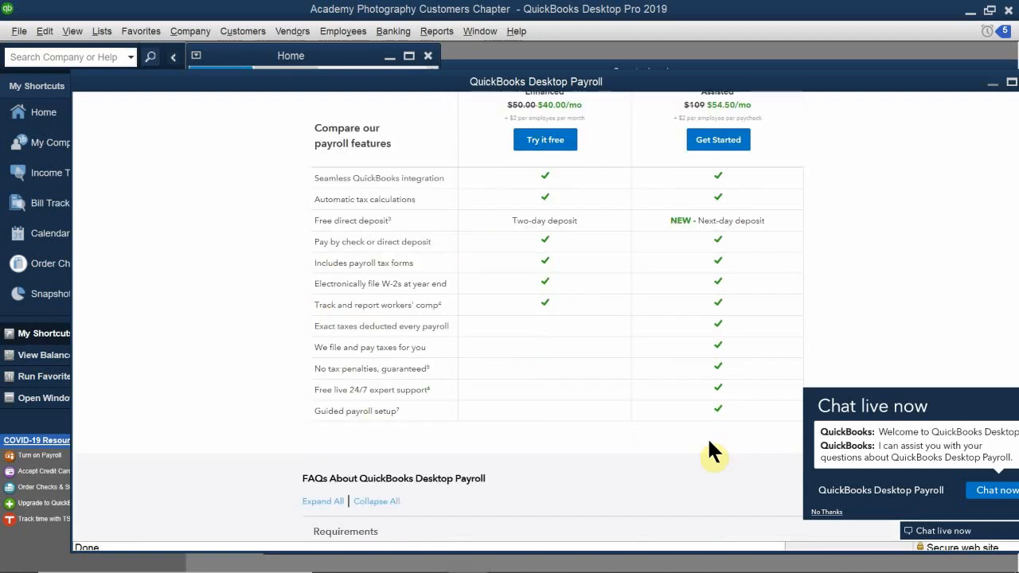
scroll(708, 442, "down", 2)
scroll(716, 455, "up", 3)
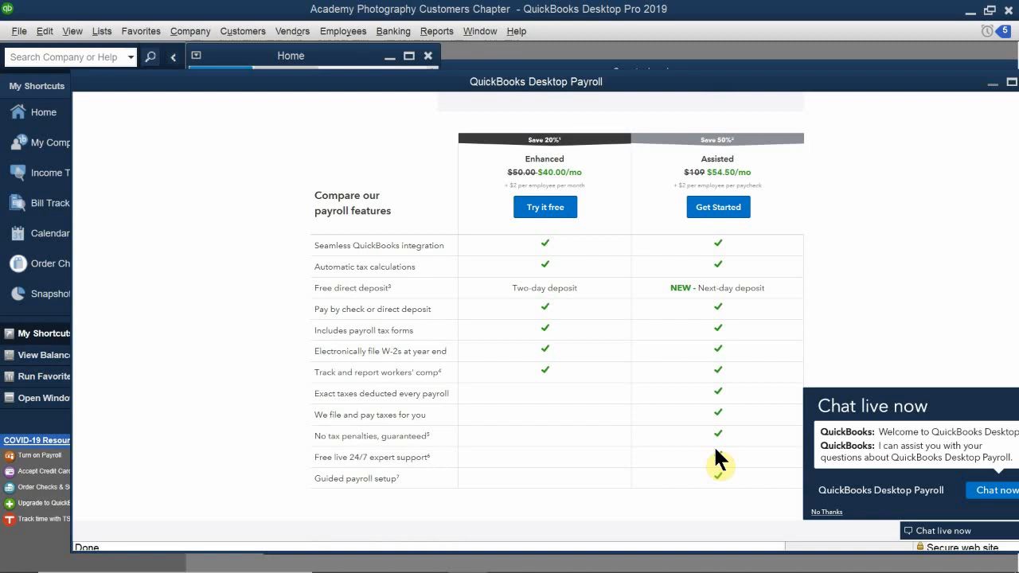
scroll(715, 451, "up", 3)
scroll(655, 403, "down", 1)
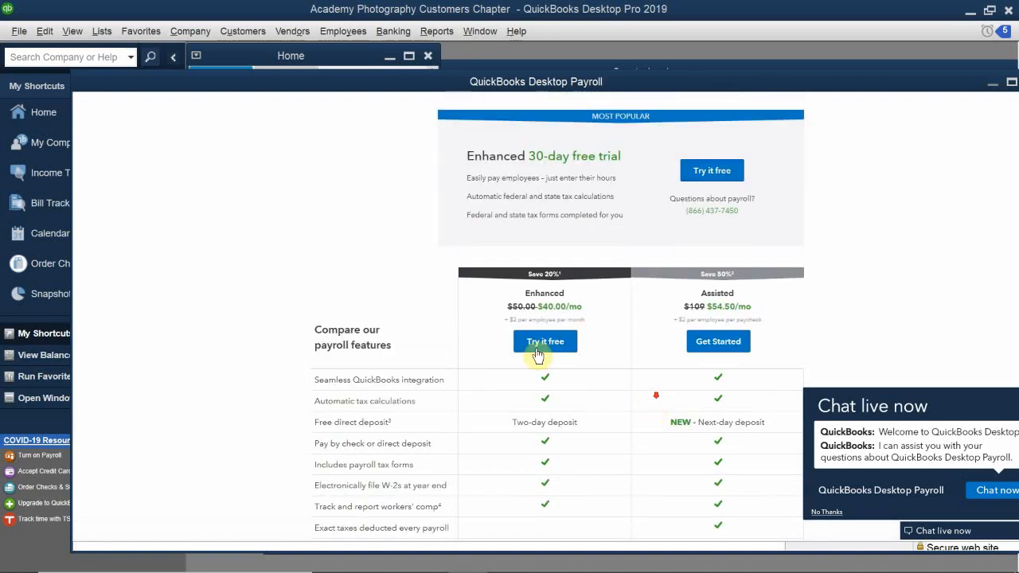
scroll(723, 362, "down", 1)
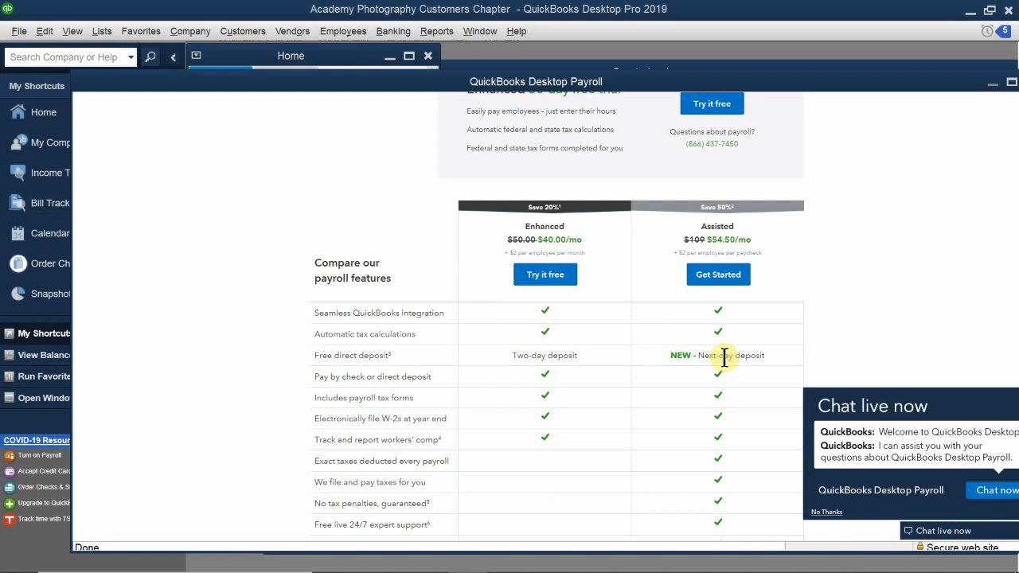
scroll(725, 358, "up", 3)
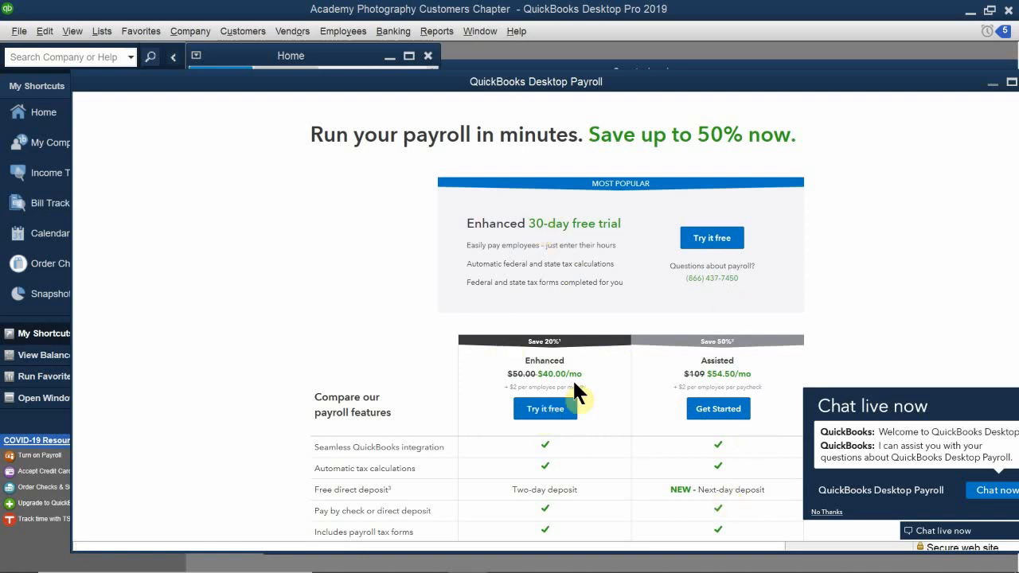
scroll(522, 387, "down", 3)
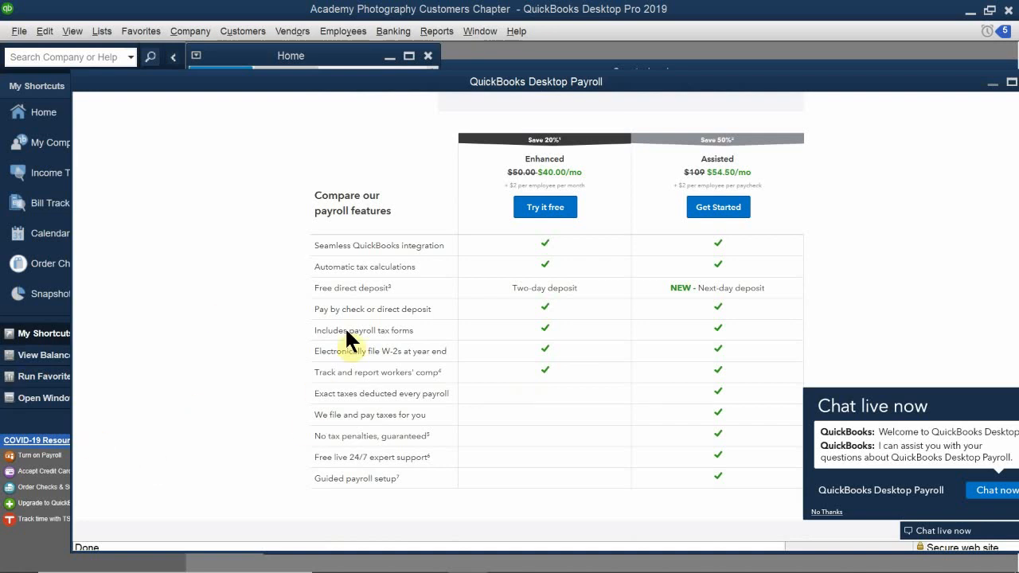
scroll(346, 330, "up", 3)
scroll(545, 177, "up", 1)
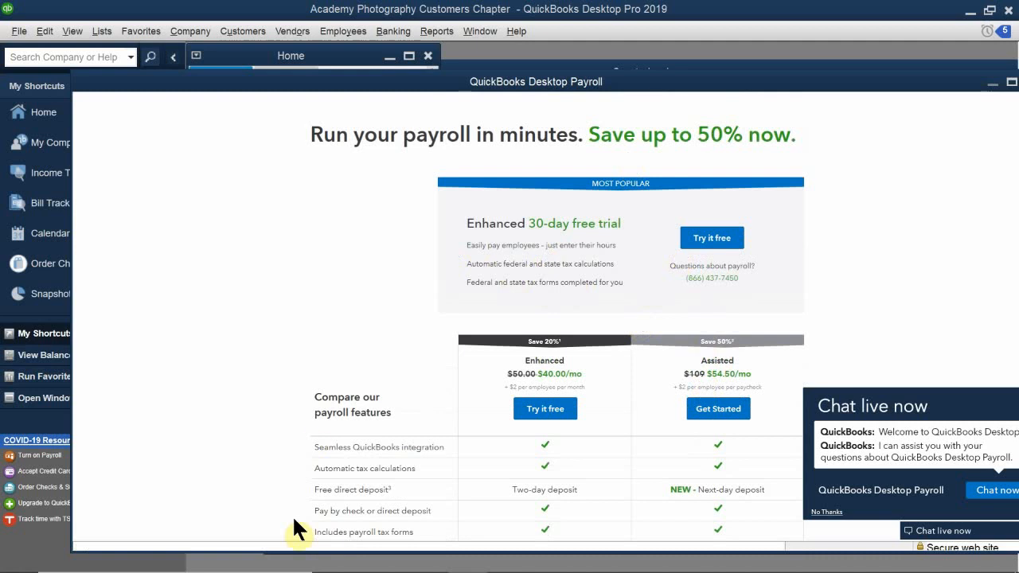
scroll(444, 444, "down", 1)
scroll(442, 437, "down", 1)
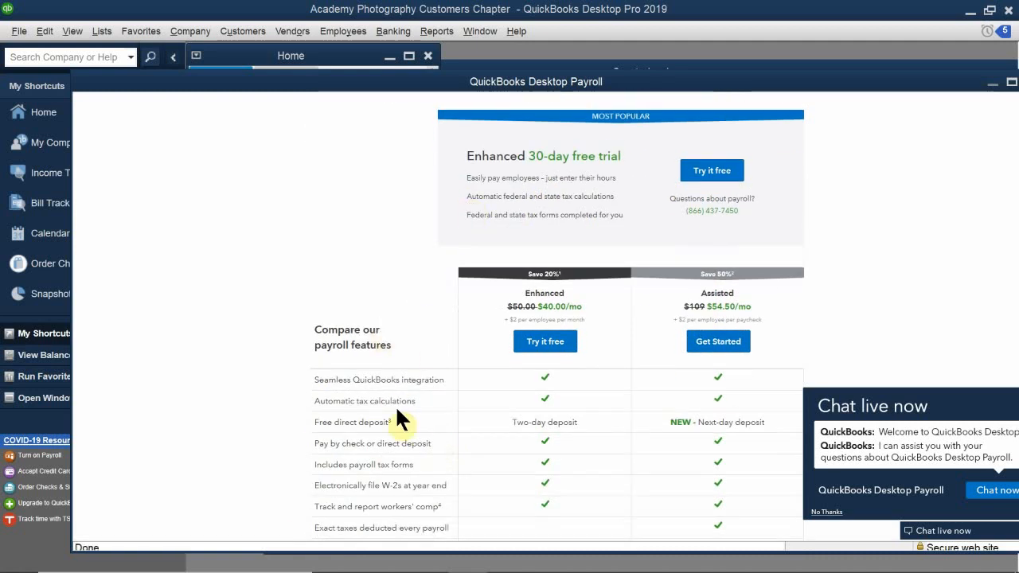
scroll(395, 407, "down", 1)
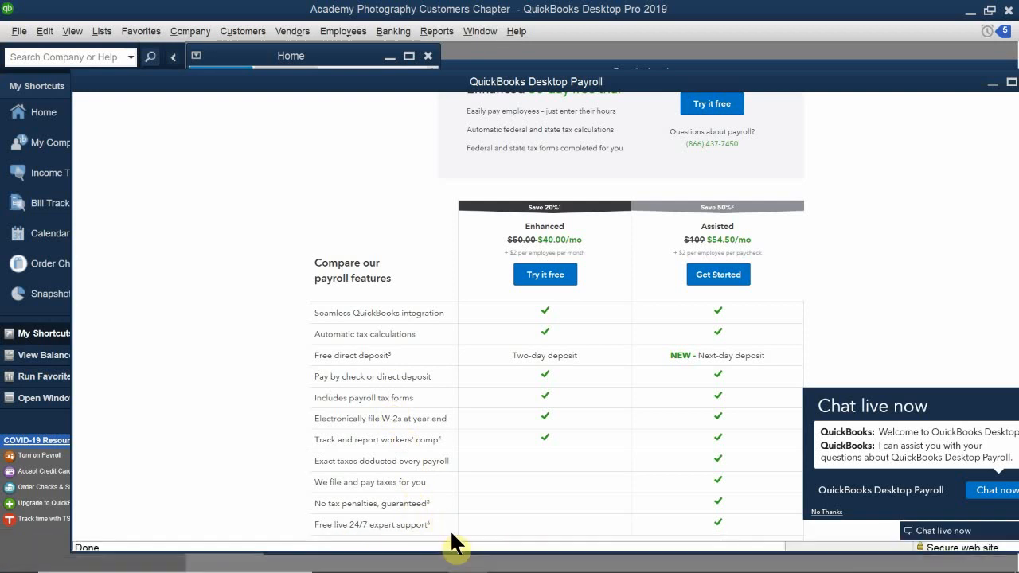
Switch to QuickBooks Accountant Desktop 2021 with the Sample Imagine Photography Payroll Processing company file.
mouse_move(464, 567)
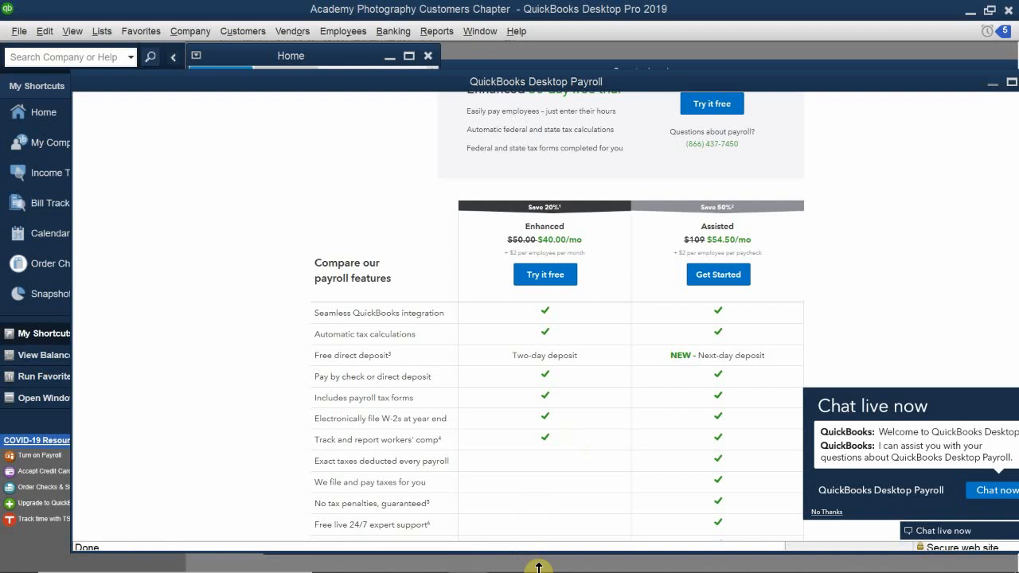
mouse_move(585, 571)
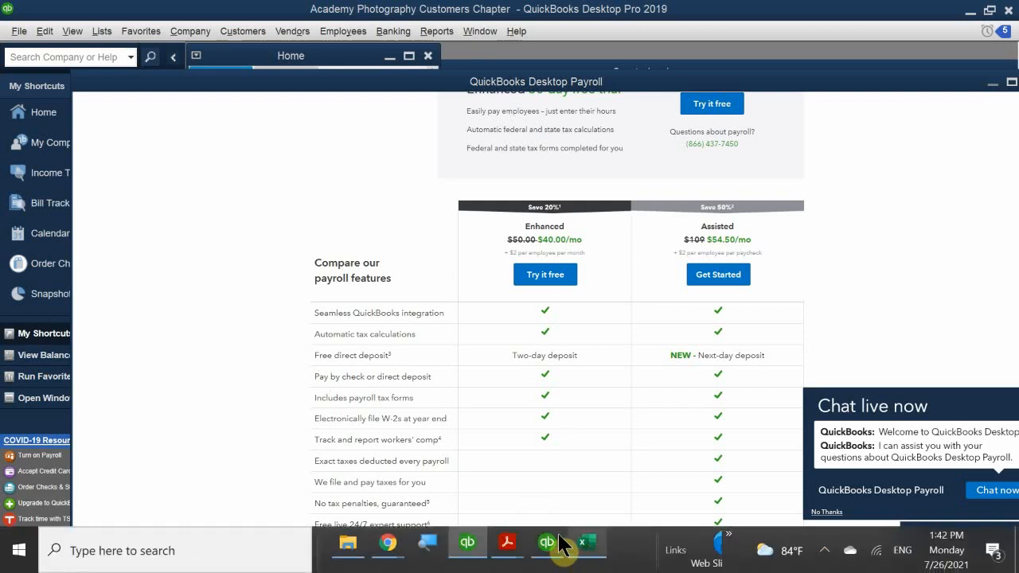
left_click(547, 548)
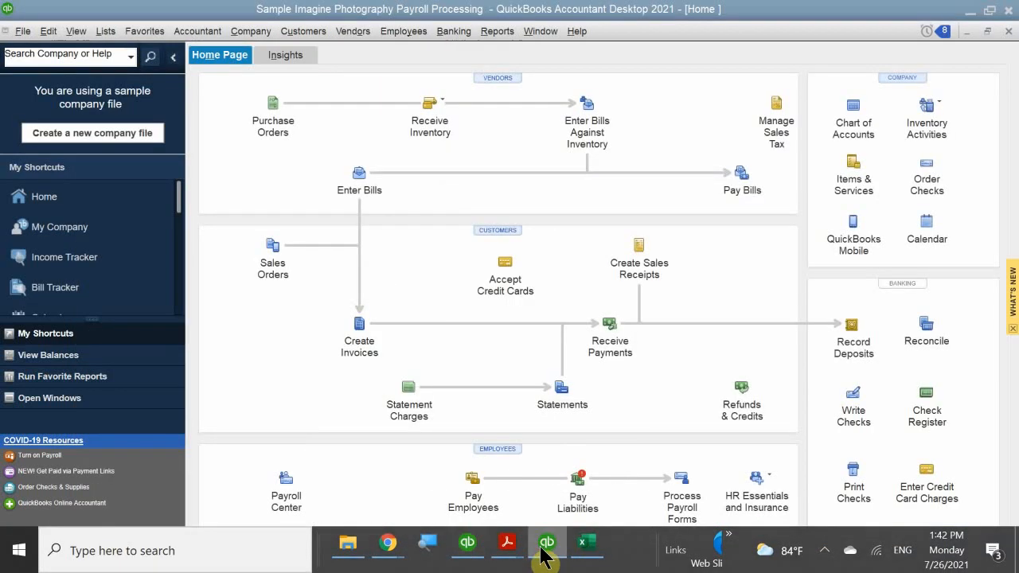
Return to QB 2021 CH 11.pdf in Acrobat Reader and read past the sample-file figures to the Payroll Processing Checklists on page 418.
mouse_move(506, 546)
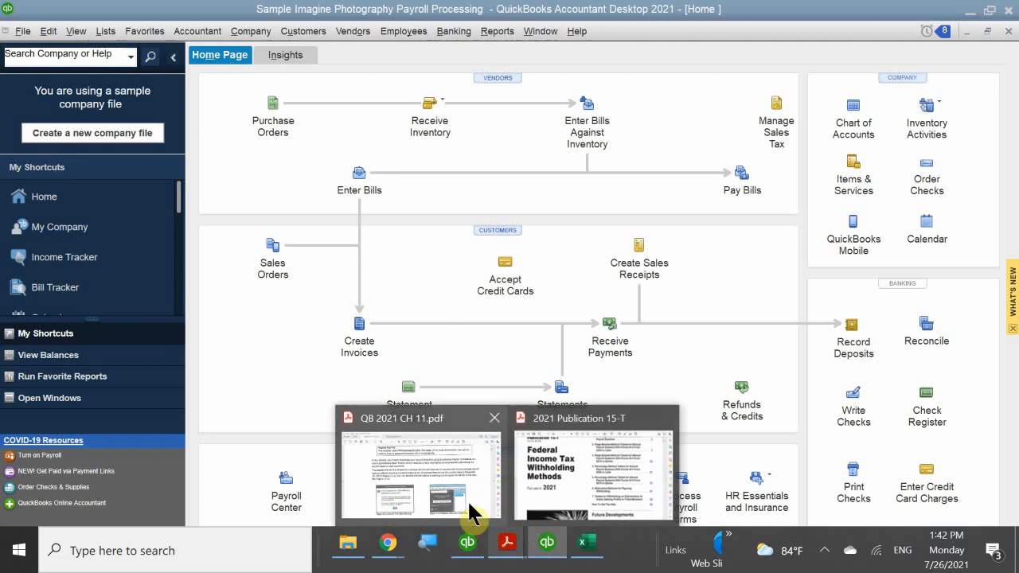
left_click(458, 488)
scroll(472, 281, "down", 5)
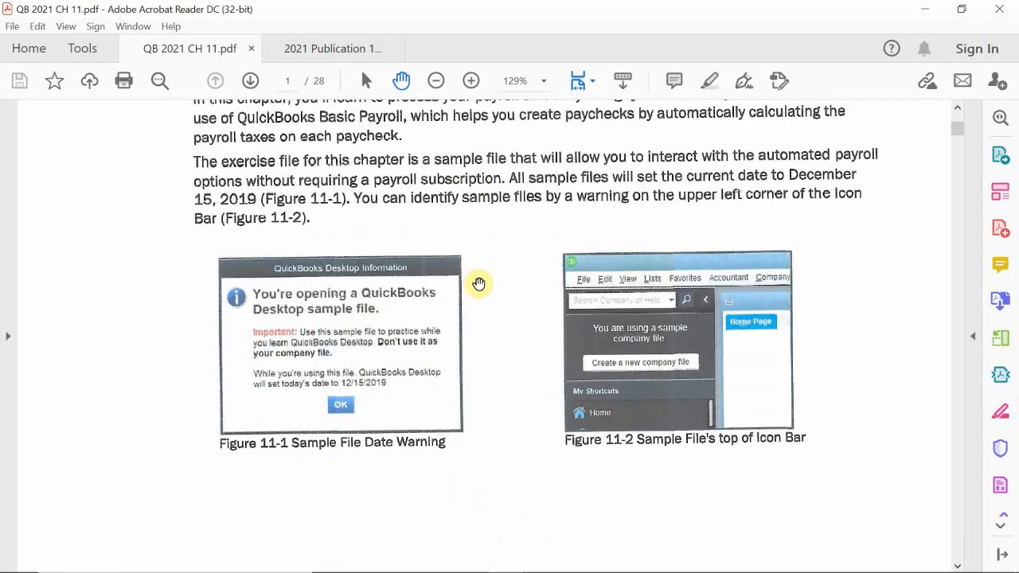
scroll(473, 283, "down", 10)
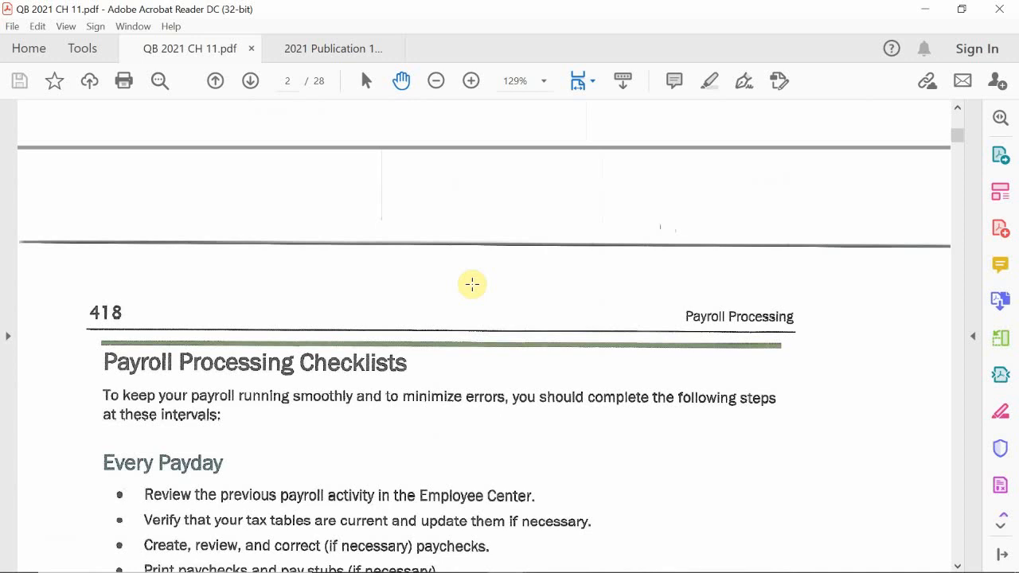
scroll(472, 284, "down", 1)
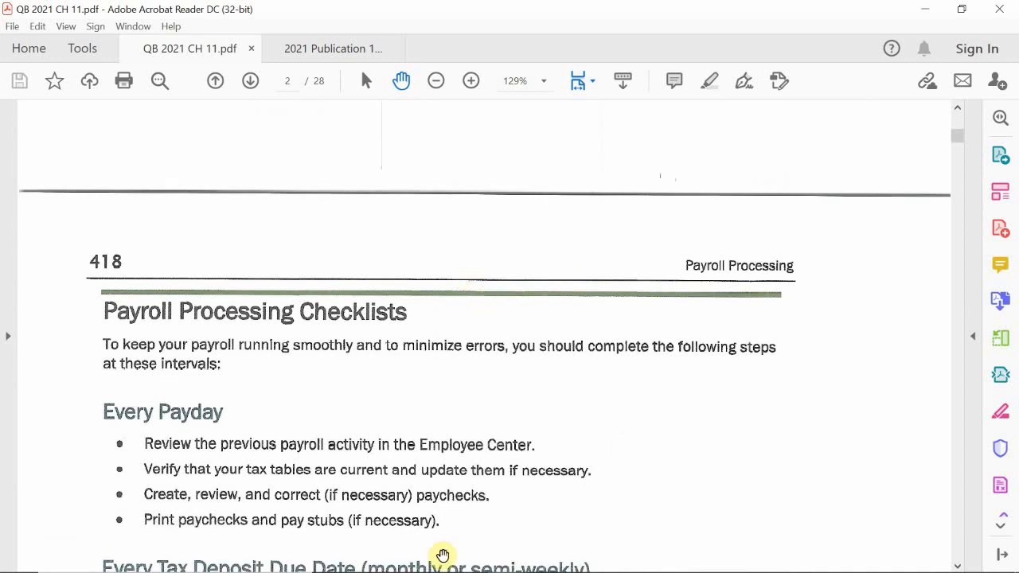
Switch back to the sample payroll company file in QuickBooks Accountant to view its home page.
mouse_move(547, 557)
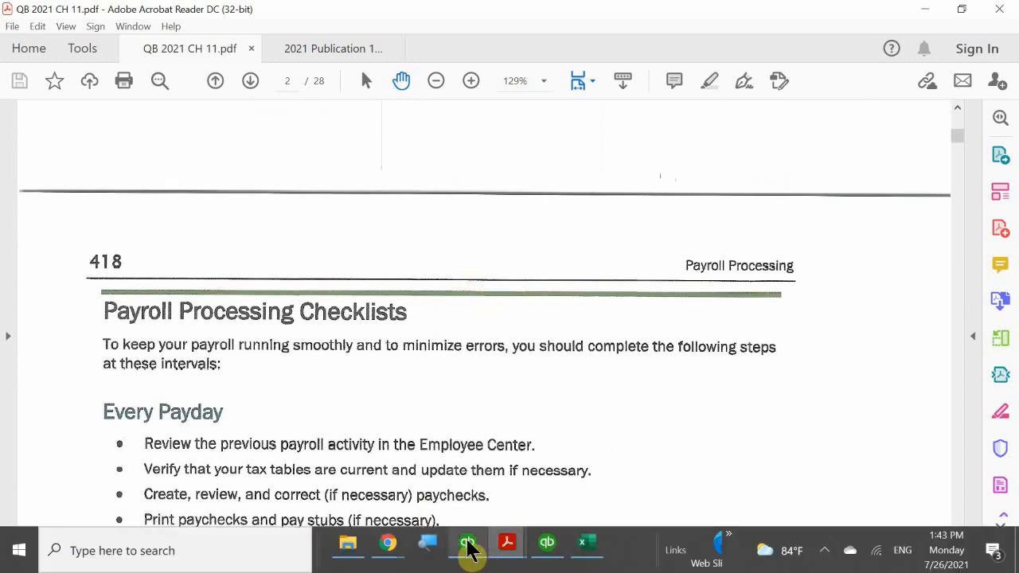
mouse_move(468, 543)
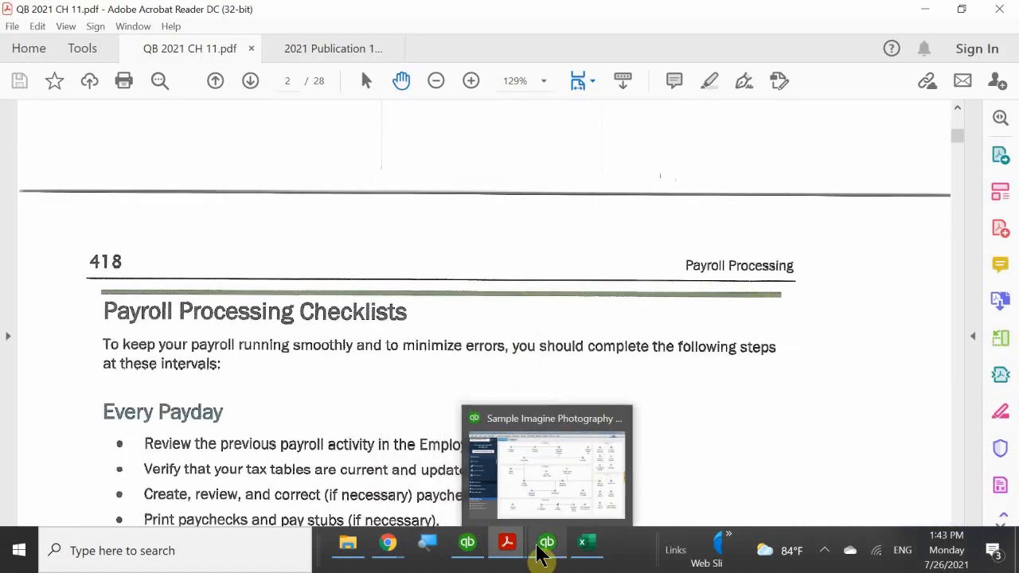
left_click(545, 511)
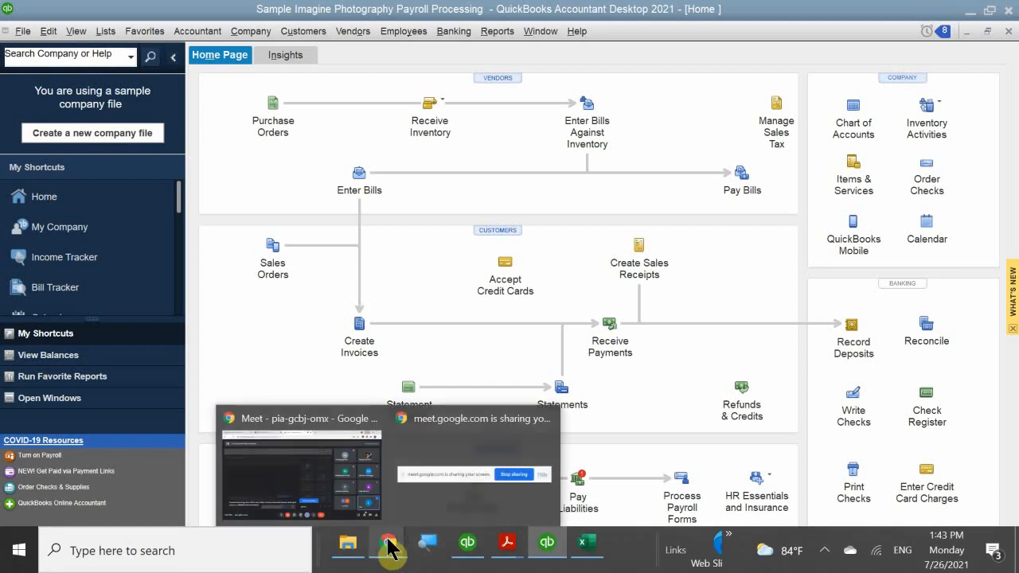
Return to QB 2021 CH 11.pdf in Acrobat Reader and read the checklists for every payday, tax deposit due date and quarter.
mouse_move(512, 556)
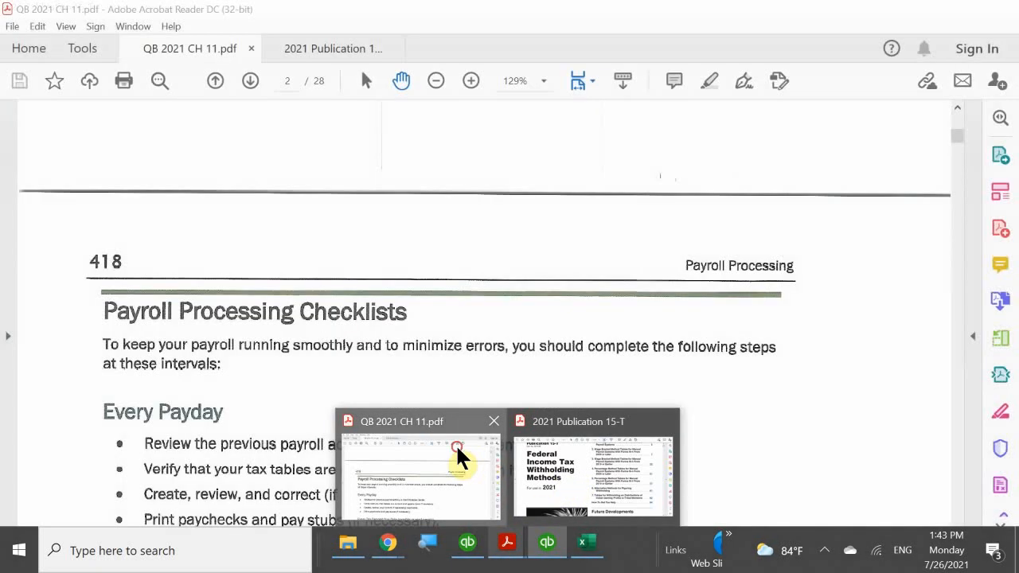
left_click(456, 443)
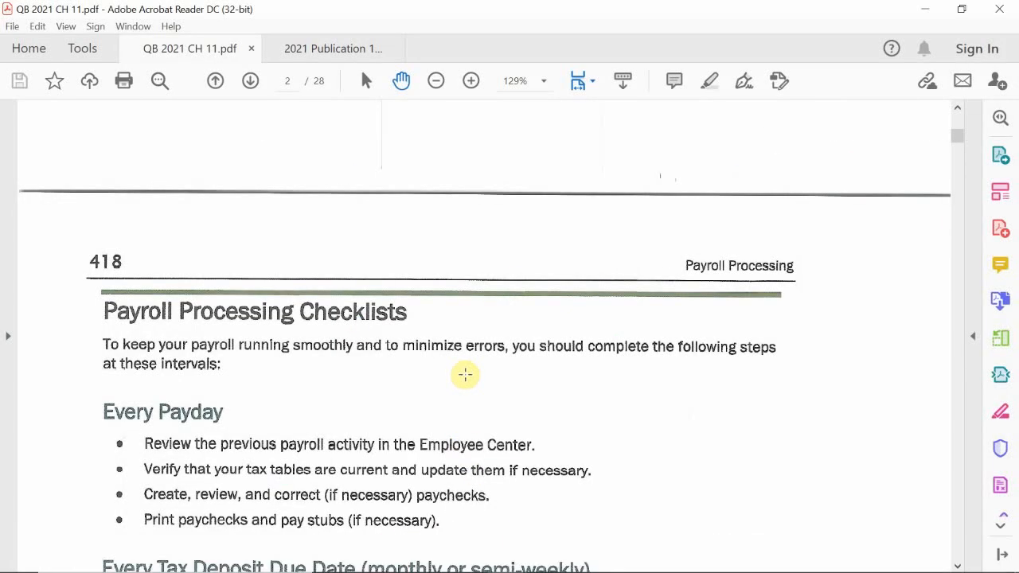
scroll(464, 368, "down", 5)
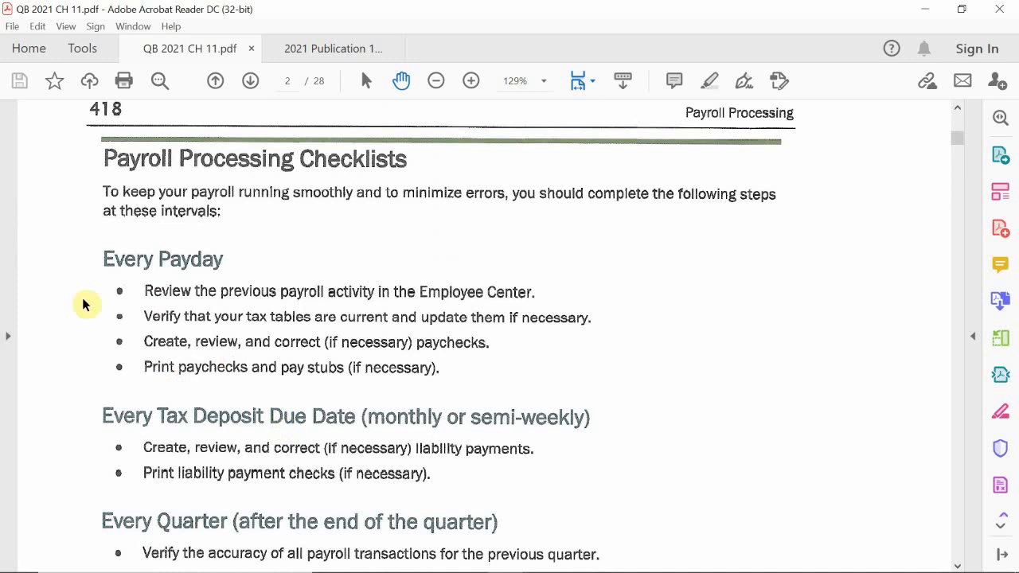
scroll(233, 338, "down", 1)
scroll(233, 338, "down", 3)
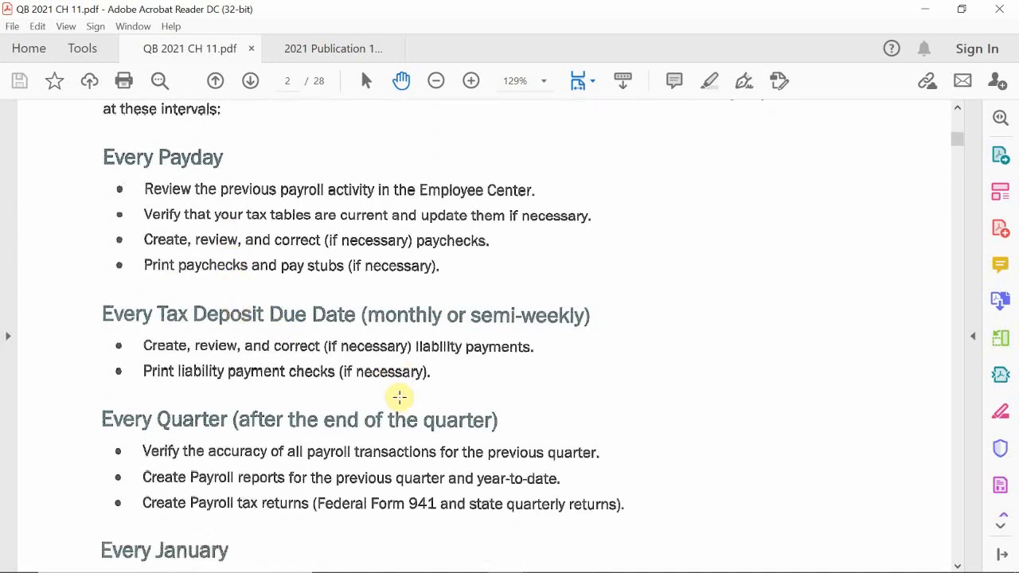
Read the Payroll Processing Checklists from the payday and tax deposit tasks through the quarterly and Every January tasks.
scroll(399, 397, "down", 2)
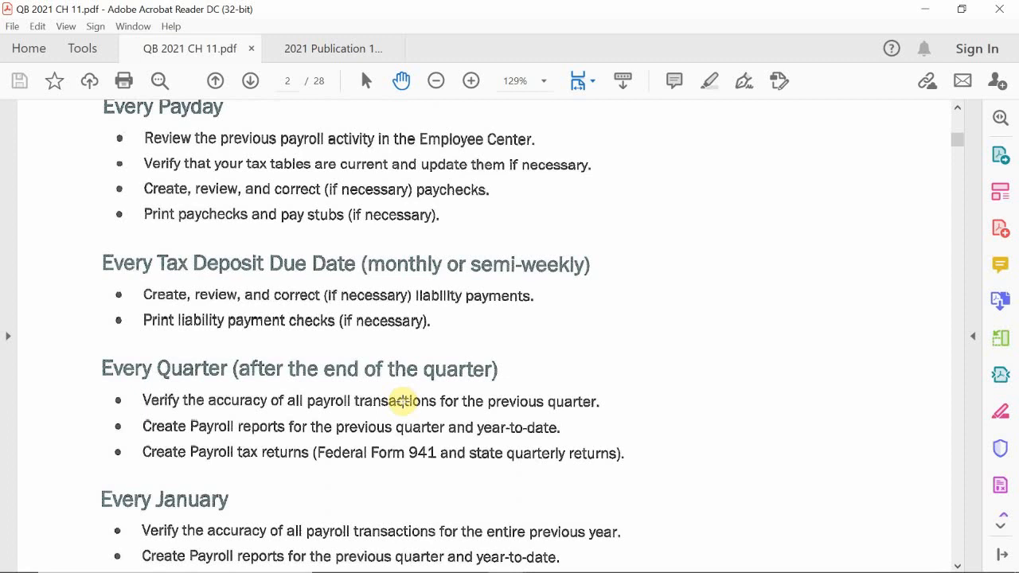
scroll(402, 400, "up", 3)
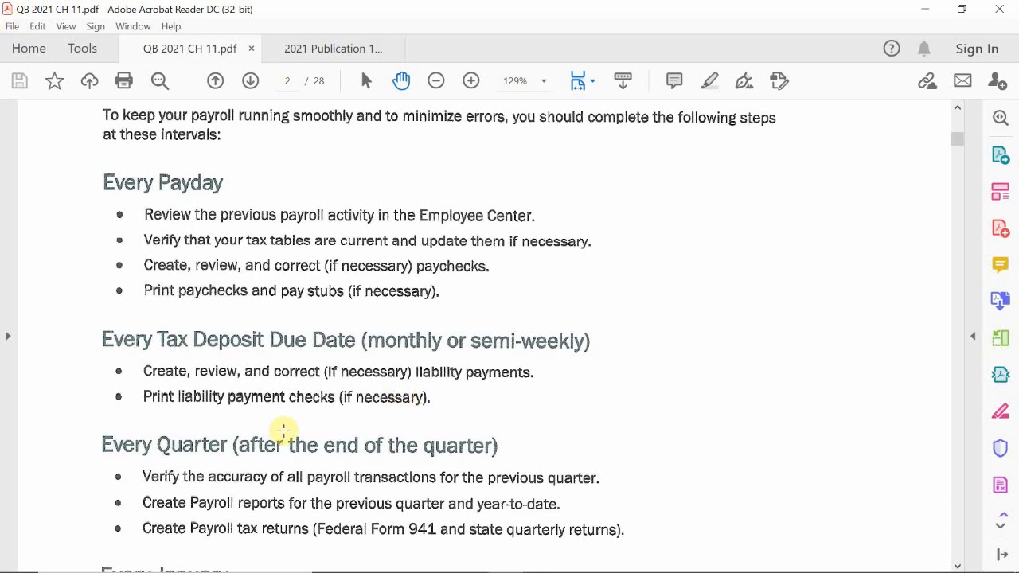
scroll(306, 398, "down", 1)
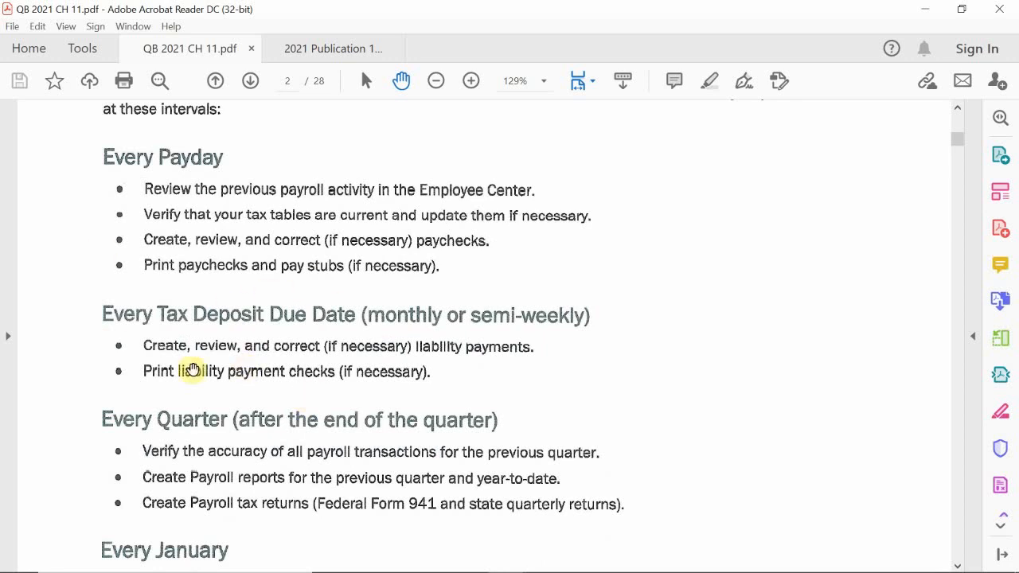
scroll(211, 369, "down", 1)
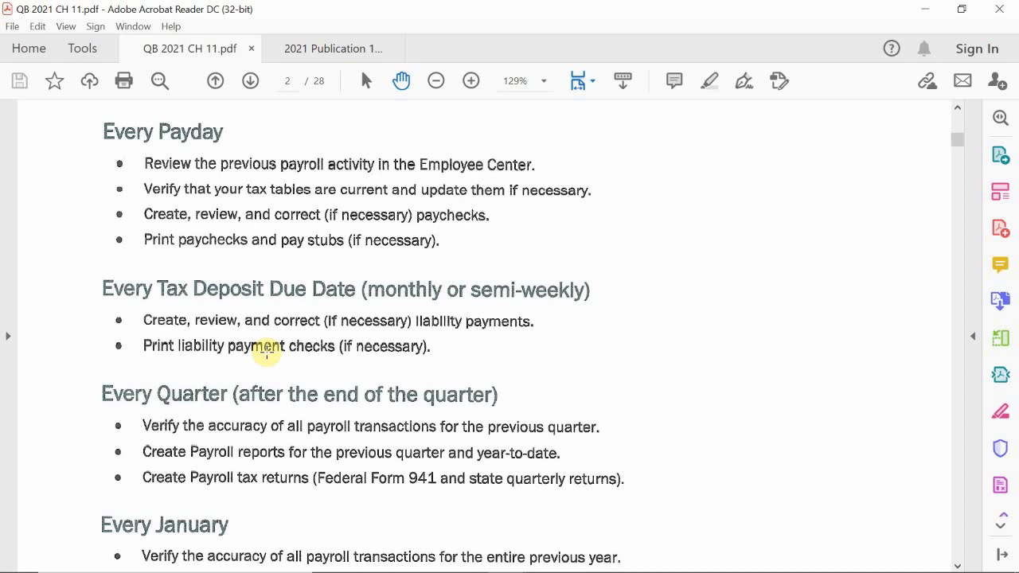
scroll(398, 263, "down", 5)
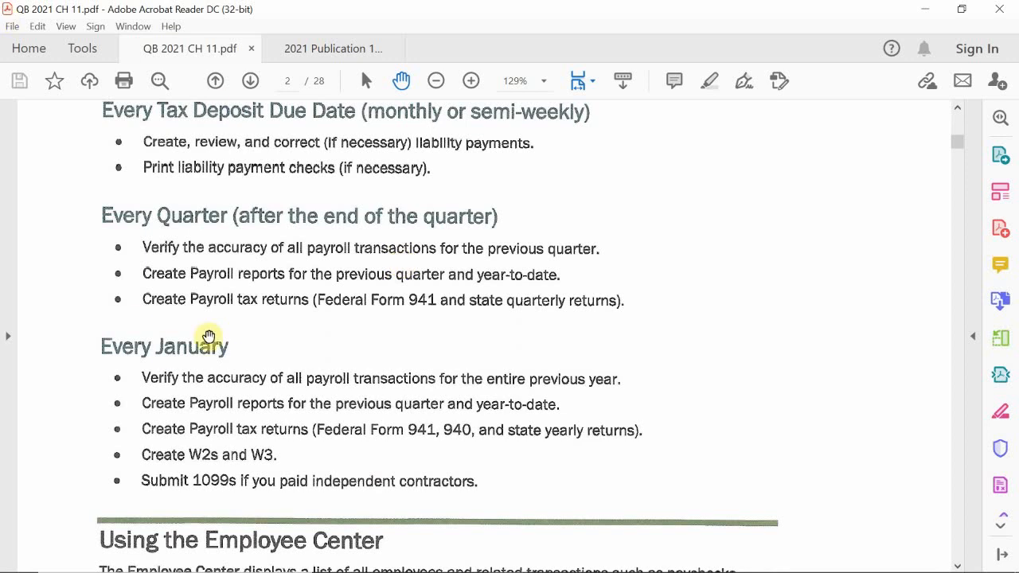
scroll(216, 333, "up", 2)
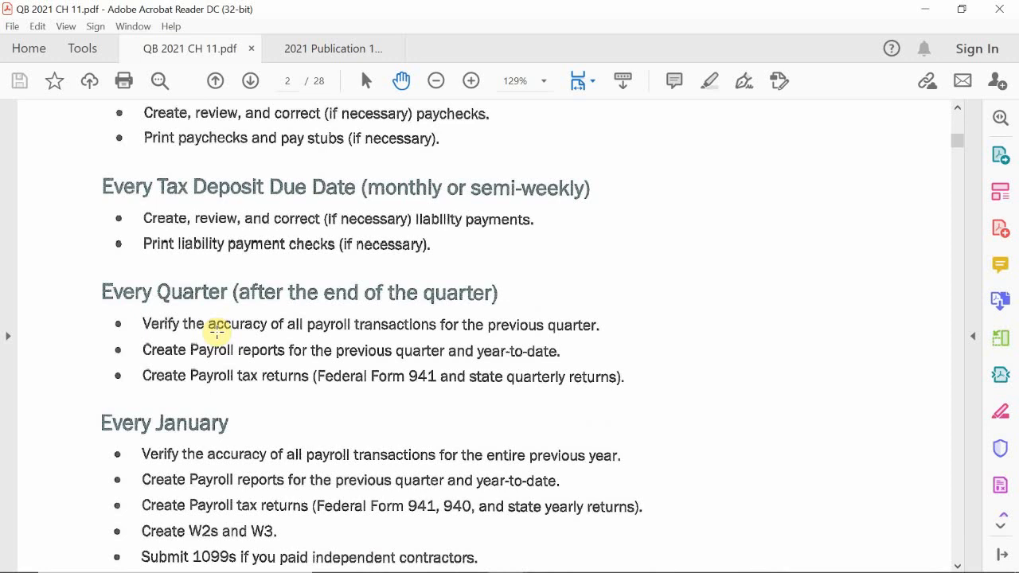
scroll(213, 328, "down", 2)
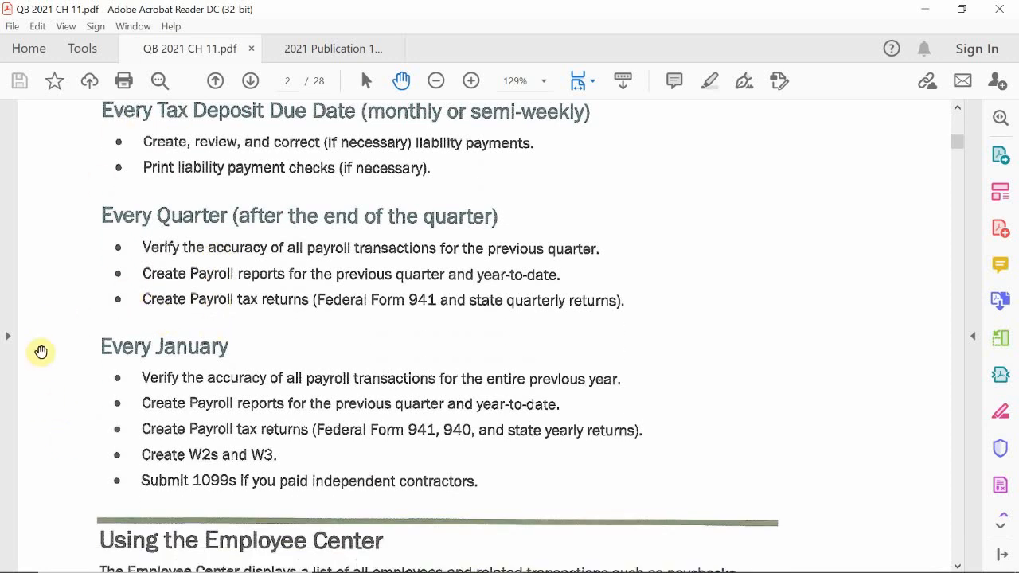
scroll(39, 350, "down", 3)
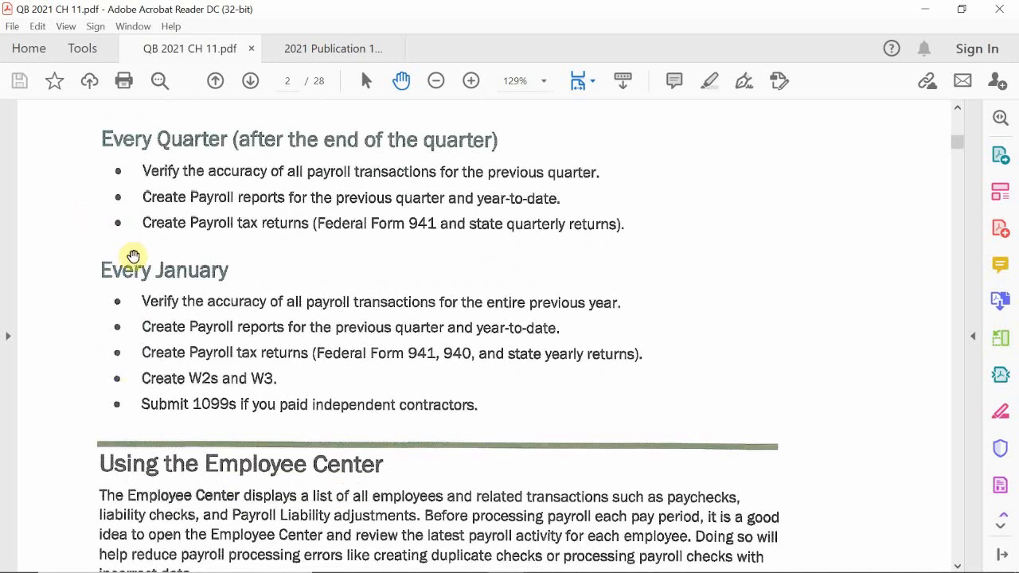
Read the Using the Employee Center and Payroll Center sections up to the start of page 419.
scroll(118, 391, "down", 4)
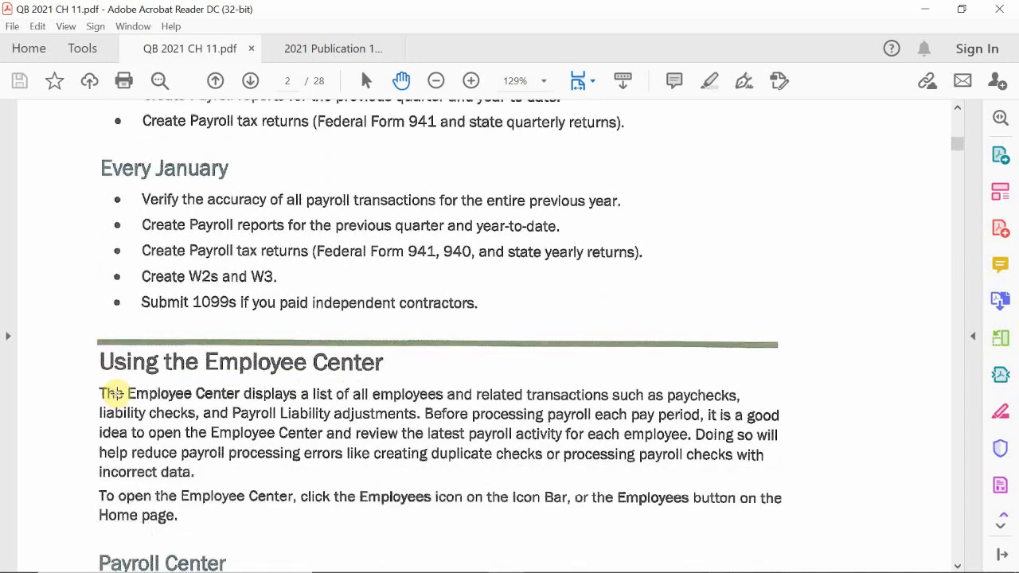
scroll(116, 392, "down", 4)
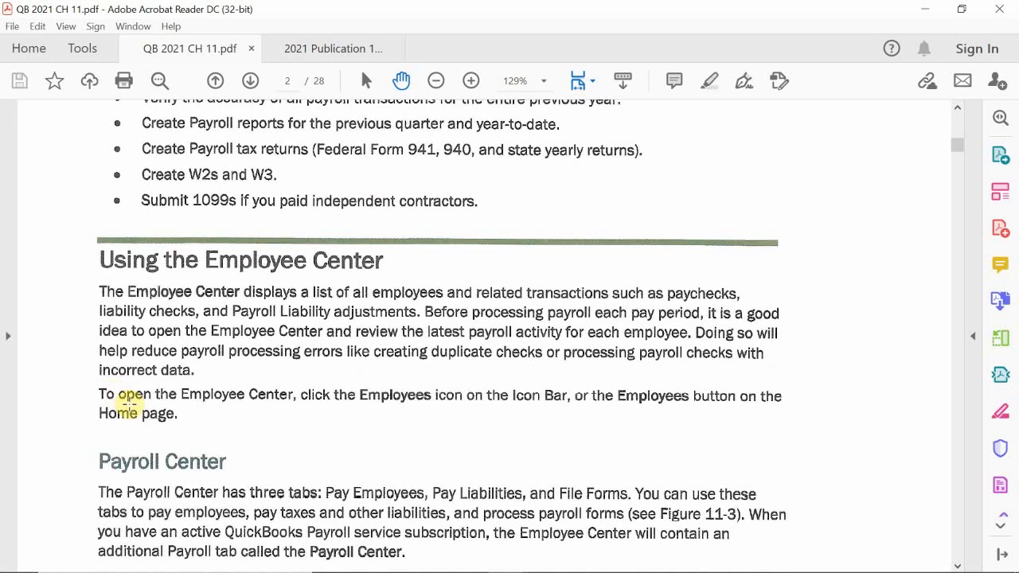
scroll(130, 404, "down", 9)
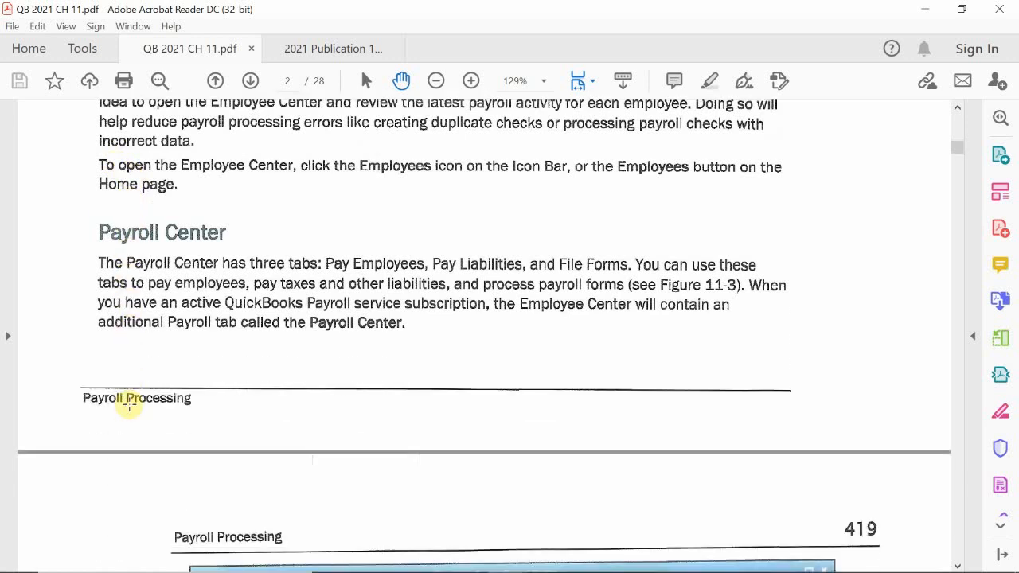
scroll(130, 404, "down", 6)
scroll(130, 404, "up", 5)
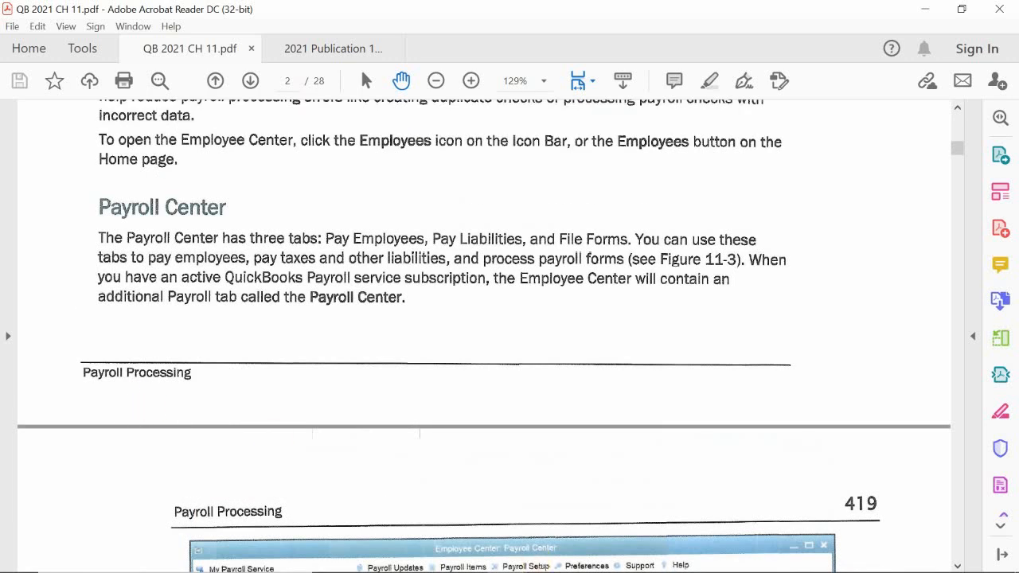
Switch to the sample payroll company file in QuickBooks Accountant and view the Employee Center's employees, transactions and payroll.
mouse_move(446, 569)
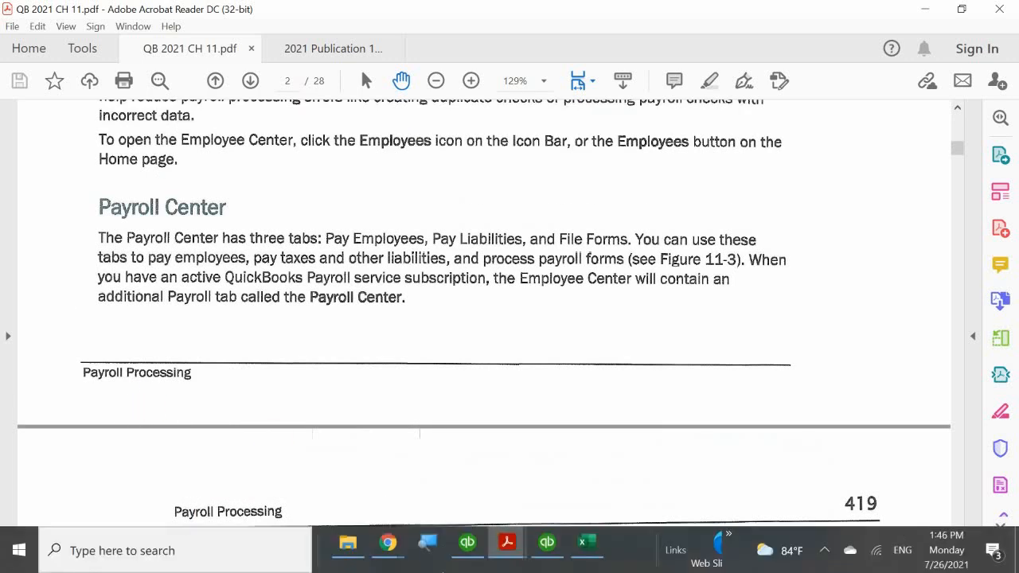
left_click(547, 548)
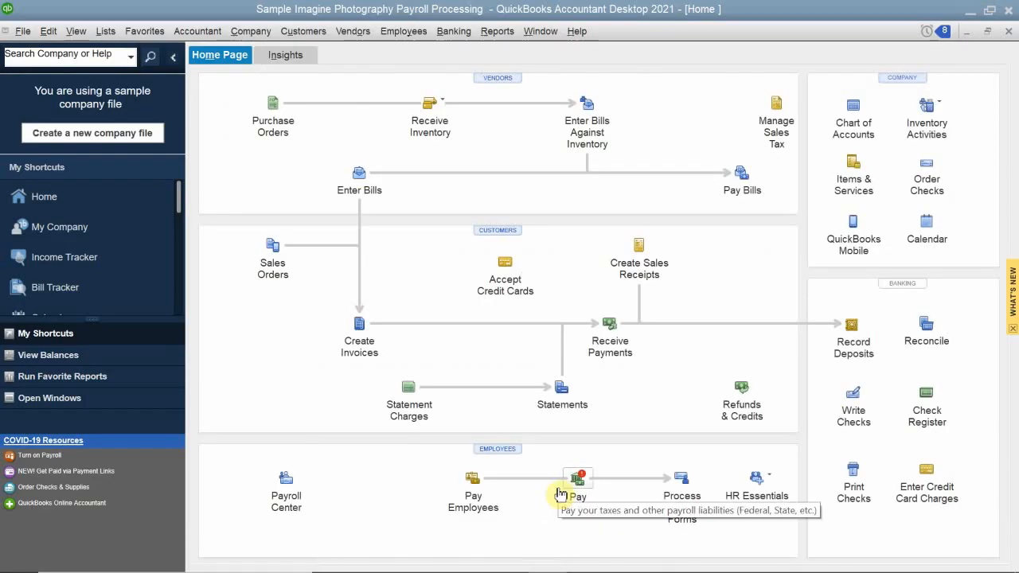
left_click(496, 449)
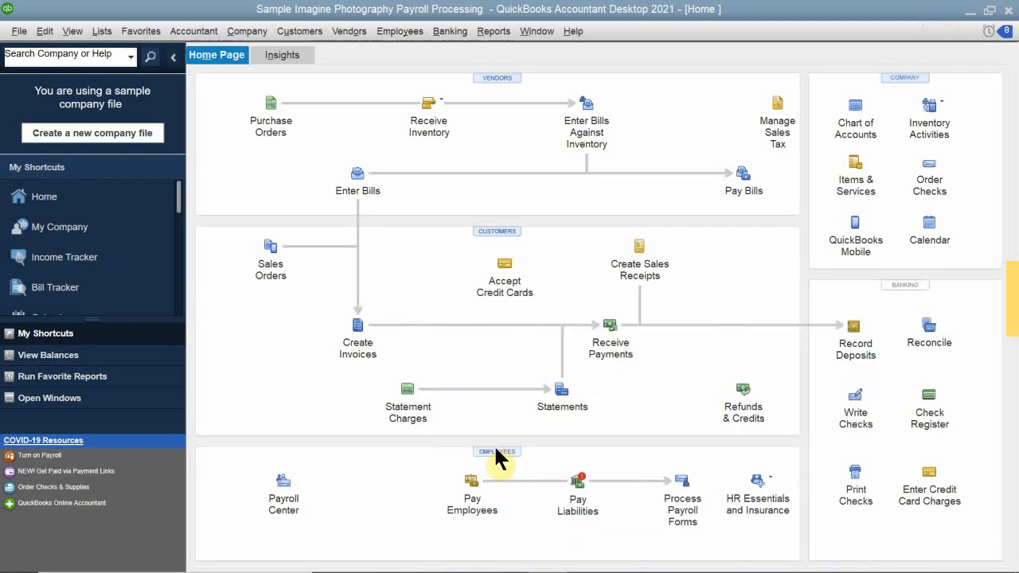
left_click(496, 450)
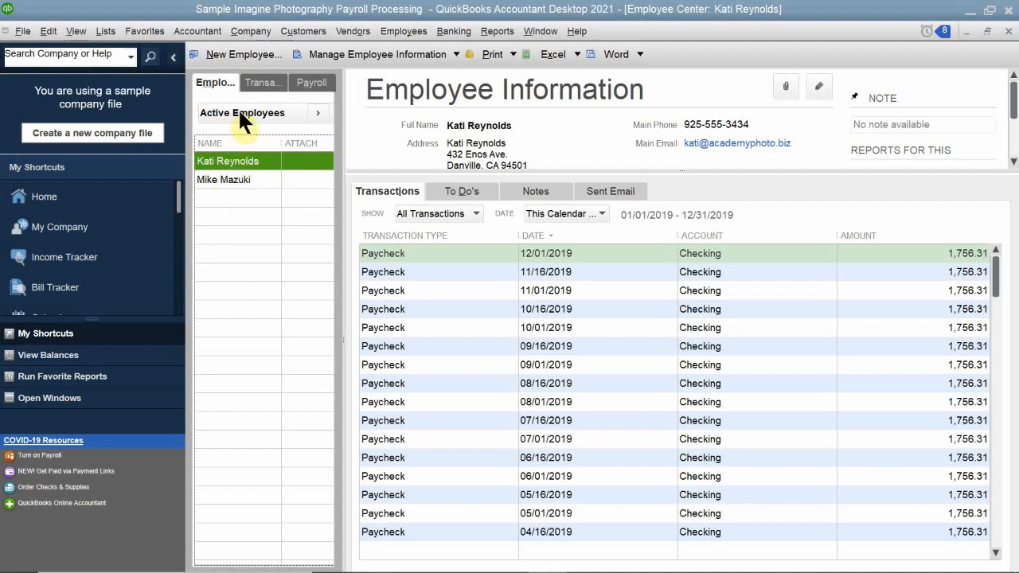
left_click(257, 82)
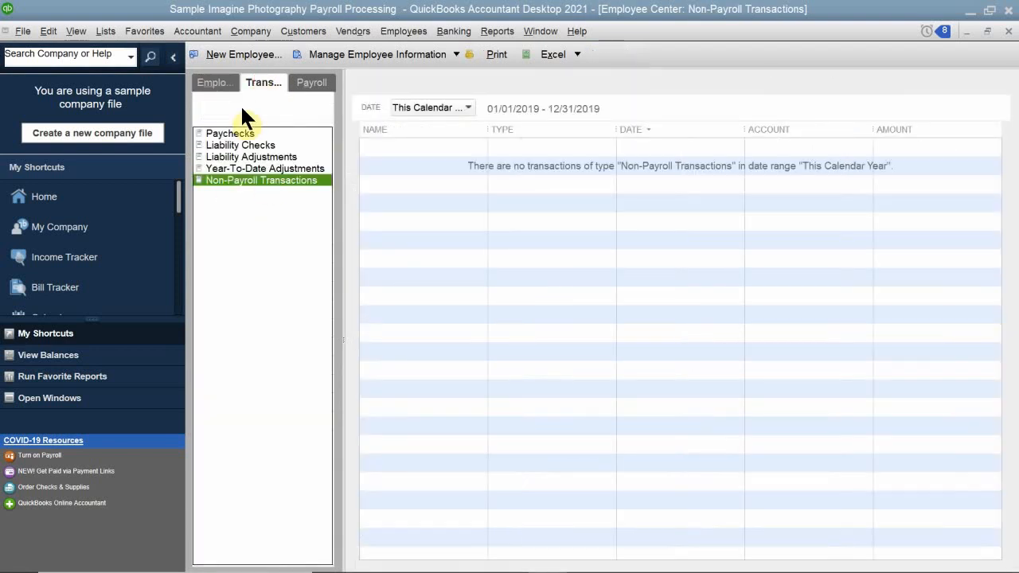
left_click(307, 87)
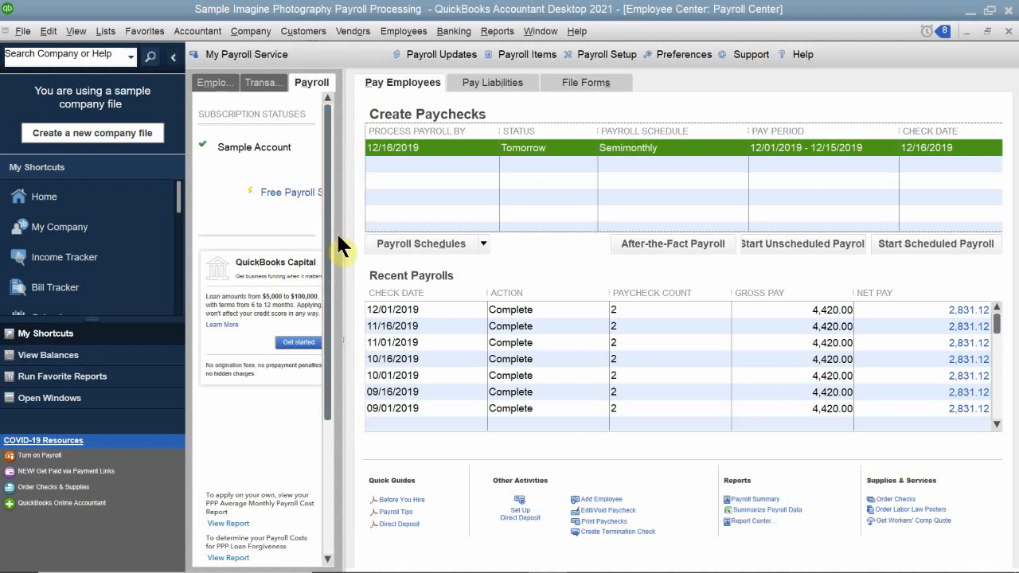
Widen the Employee Center's list pane, revisit its transactions and payroll views, and close the center.
left_click_drag(342, 242, 419, 260)
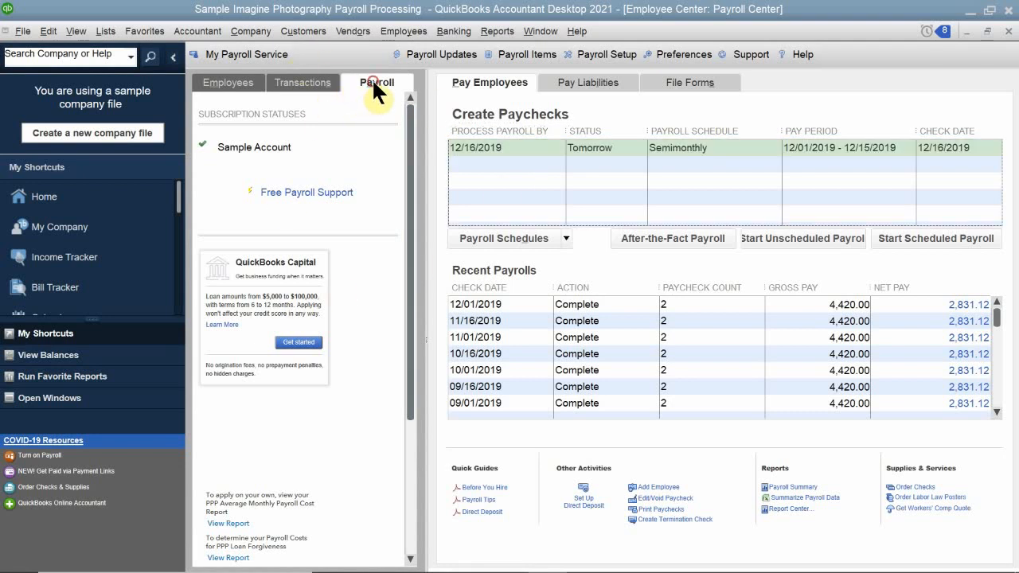
left_click(317, 85)
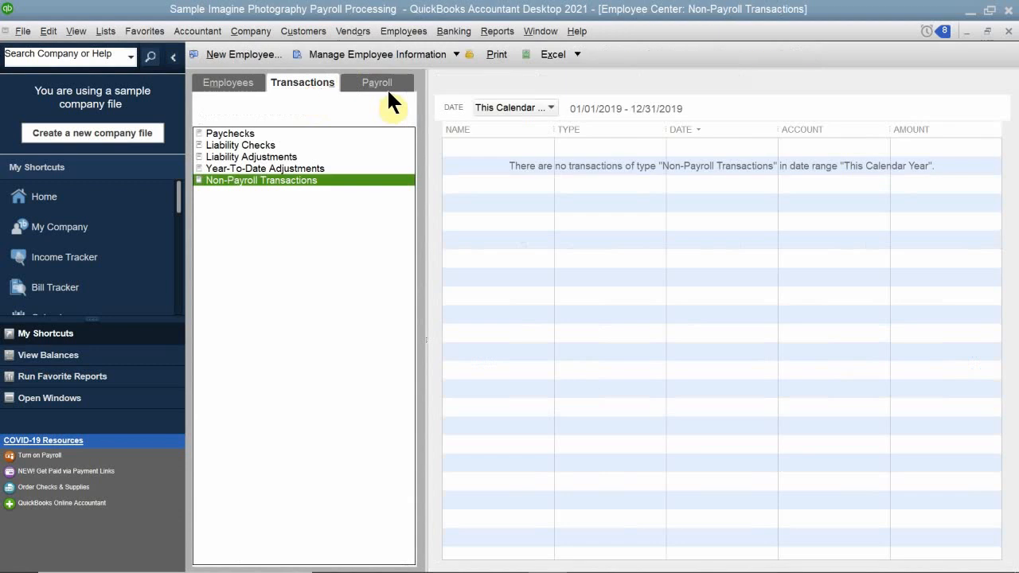
left_click(380, 81)
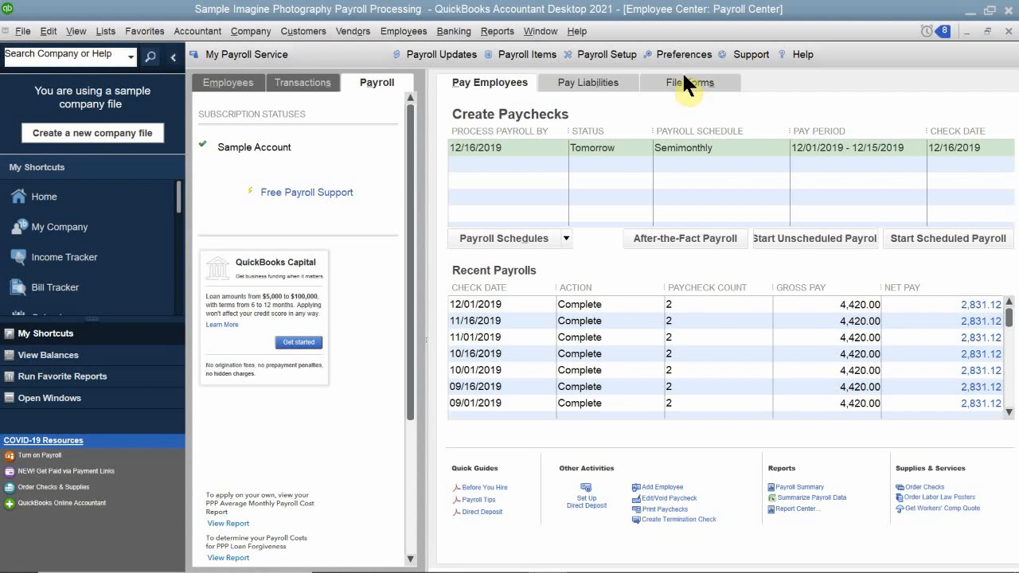
left_click(1001, 33)
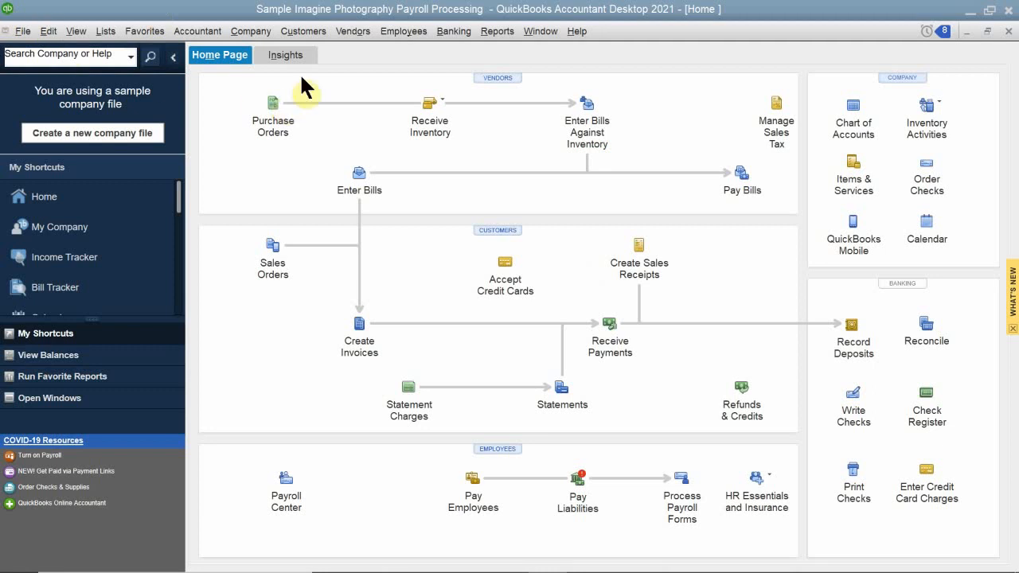
Look over the available employee and payroll commands, and open the Payroll Center from the home page.
left_click(393, 32)
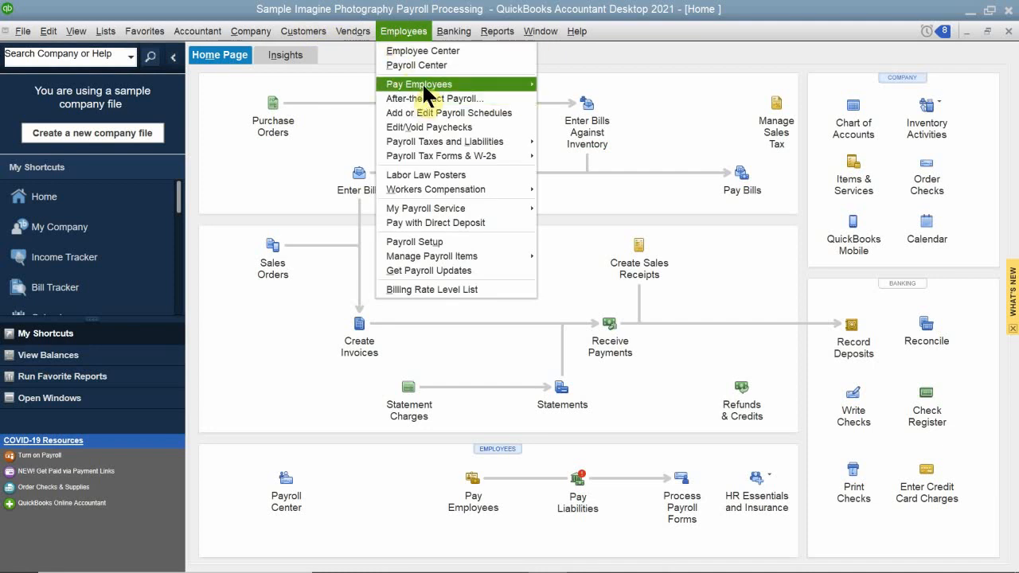
mouse_move(424, 86)
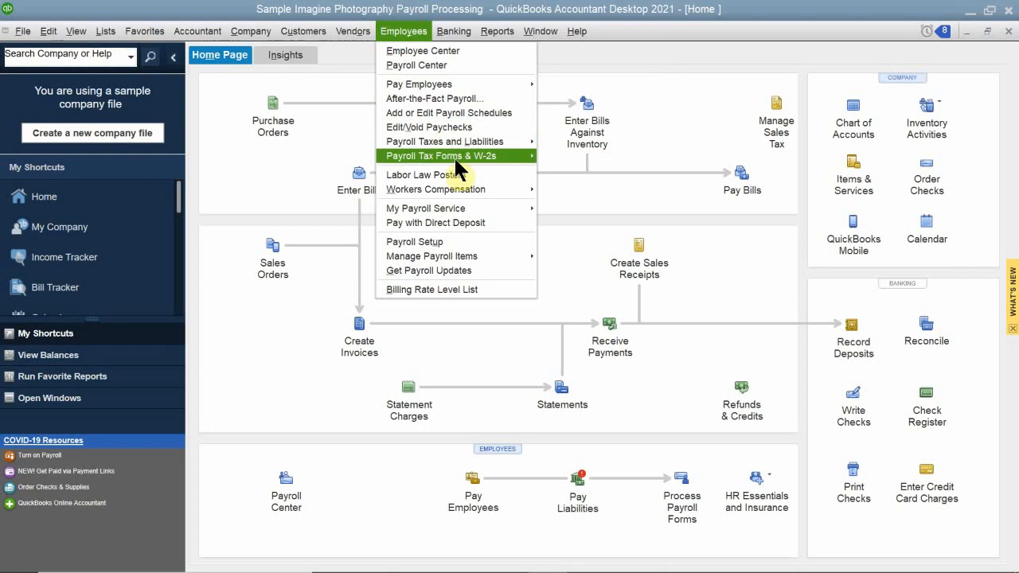
mouse_move(458, 168)
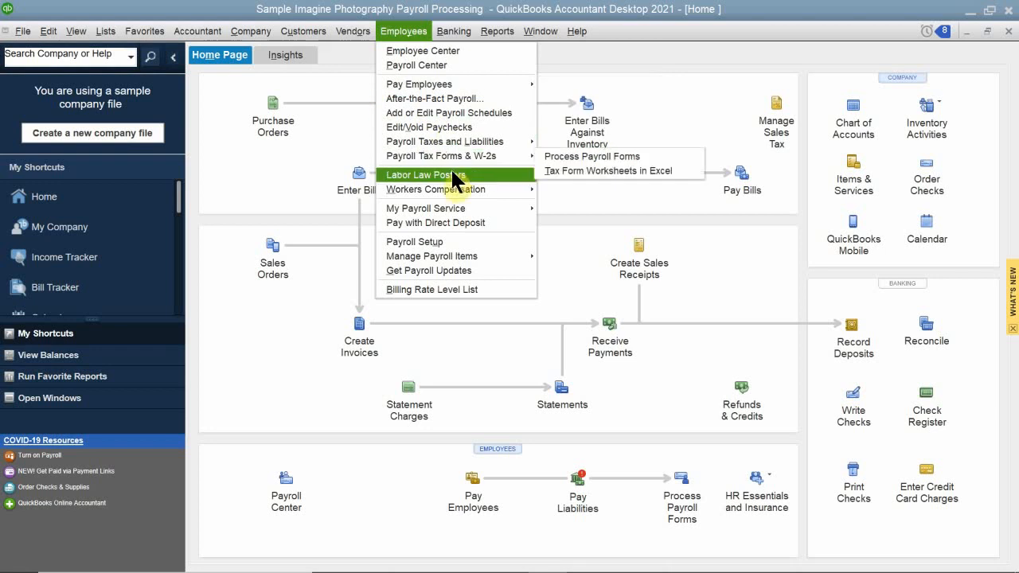
mouse_move(458, 211)
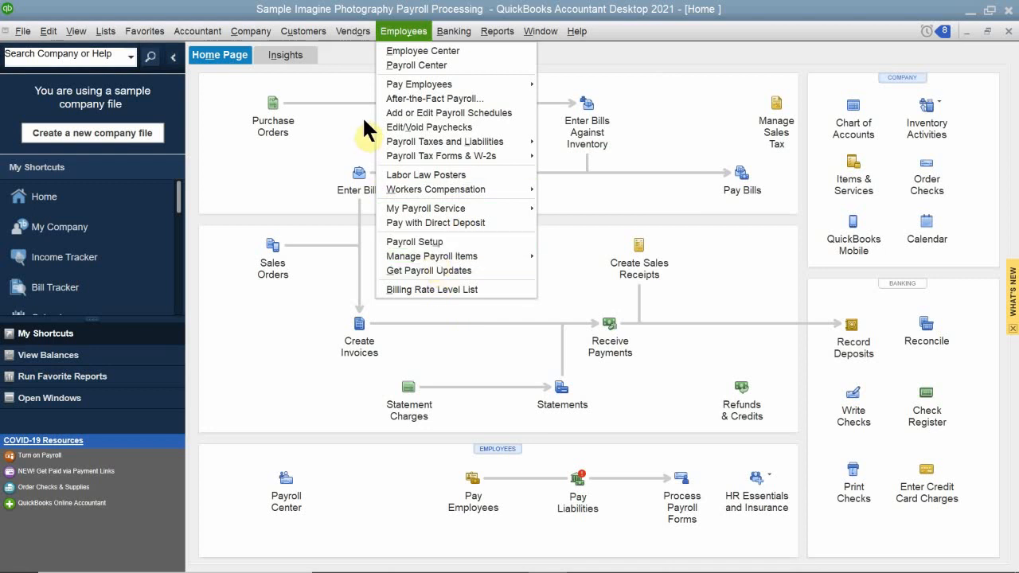
left_click(398, 31)
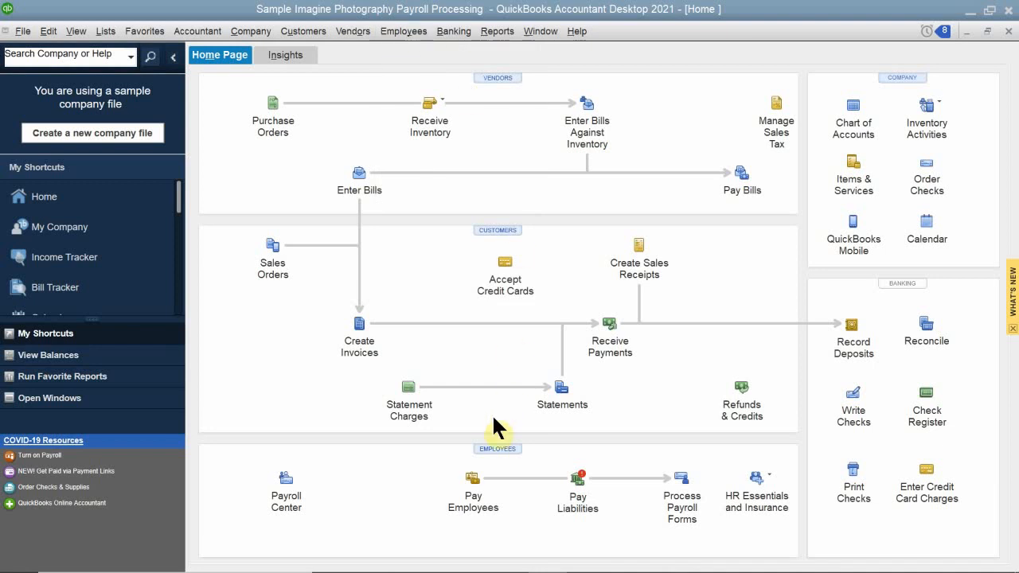
left_click(288, 495)
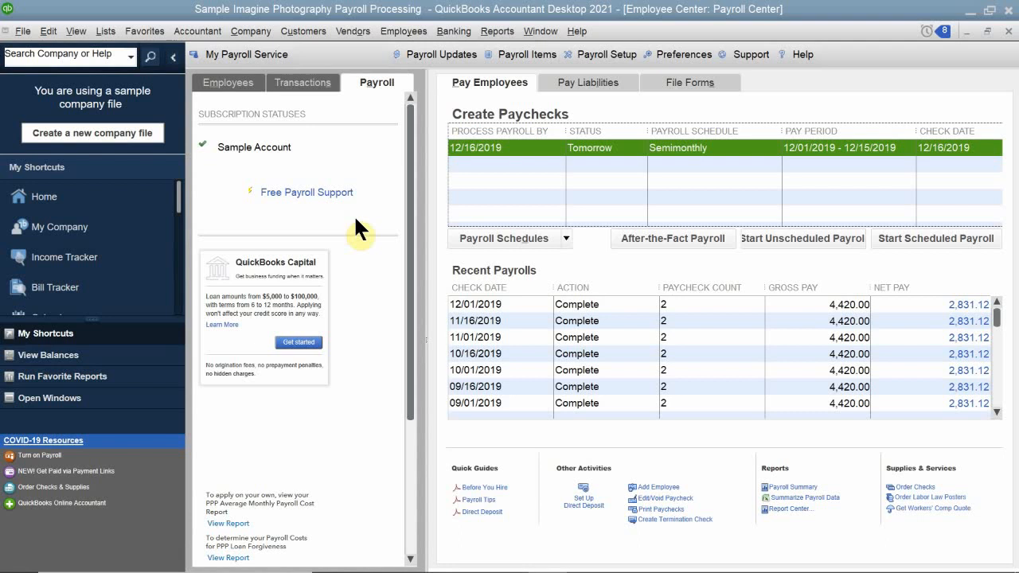
In the Academy Photography Customers Chapter file in QuickBooks Desktop Pro 2019, close the QuickBooks Desktop Payroll window and maximize the Home window.
left_click(467, 547)
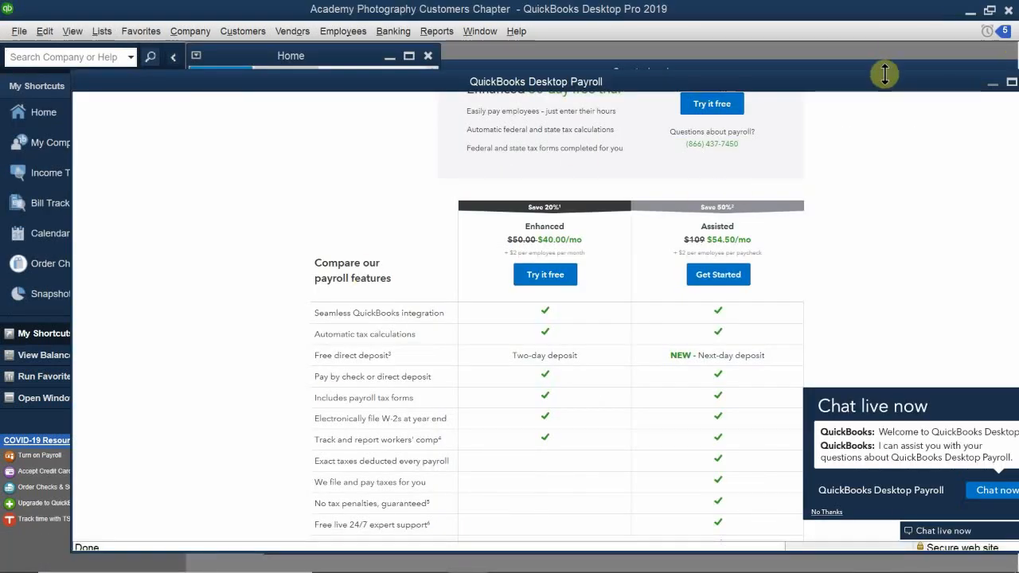
left_click_drag(884, 76, 664, 125)
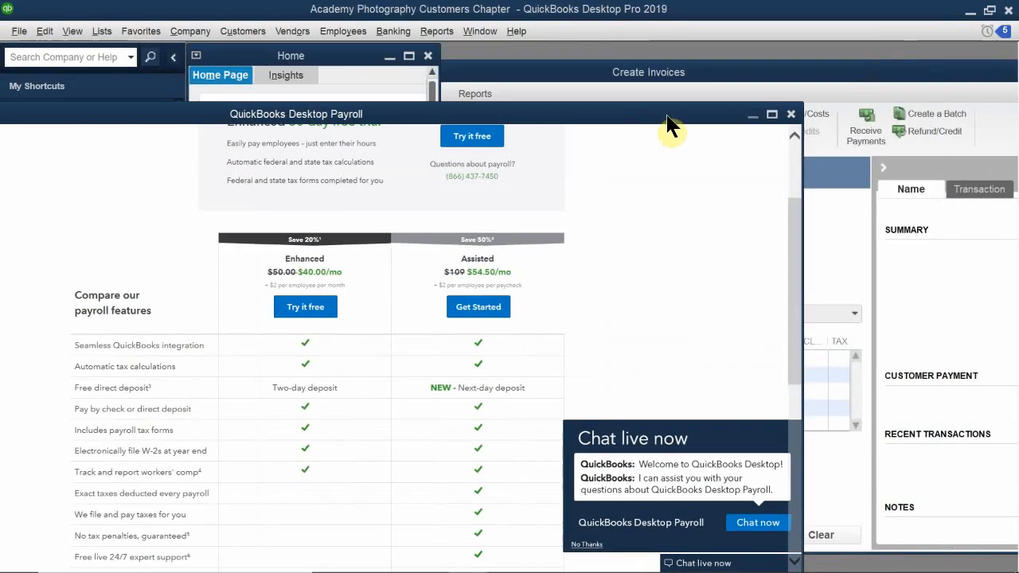
left_click(790, 115)
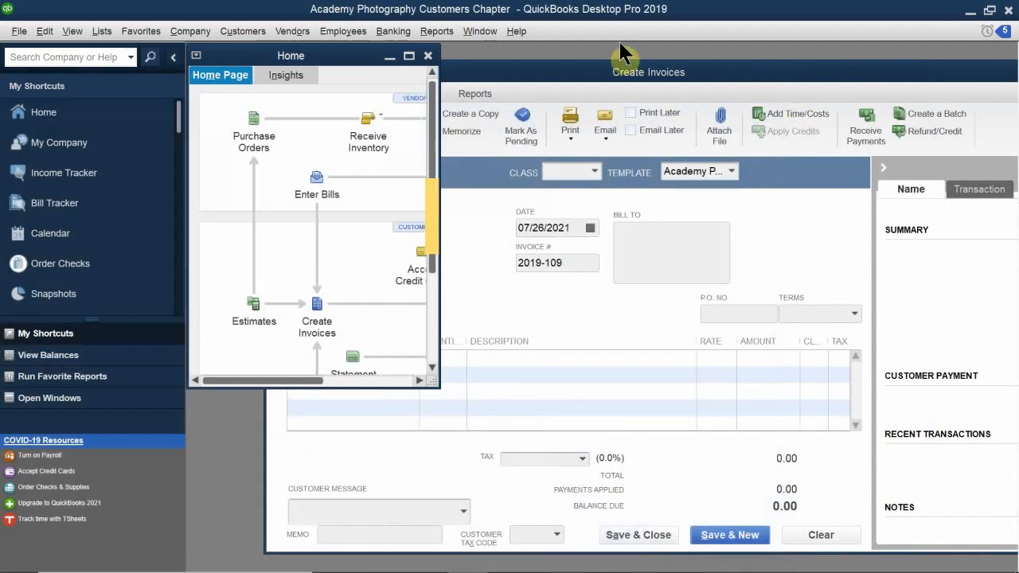
left_click(318, 62)
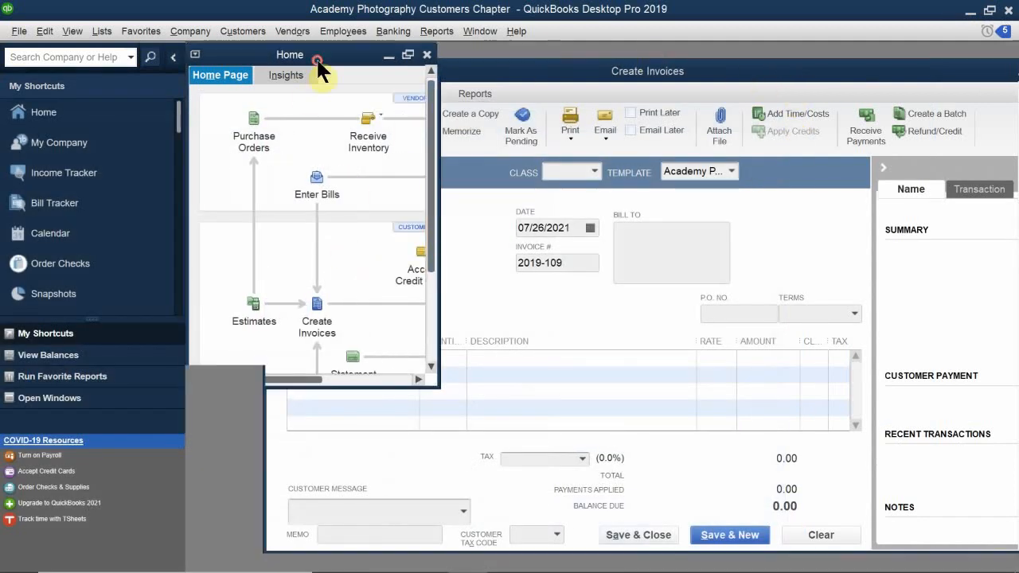
double_click(317, 62)
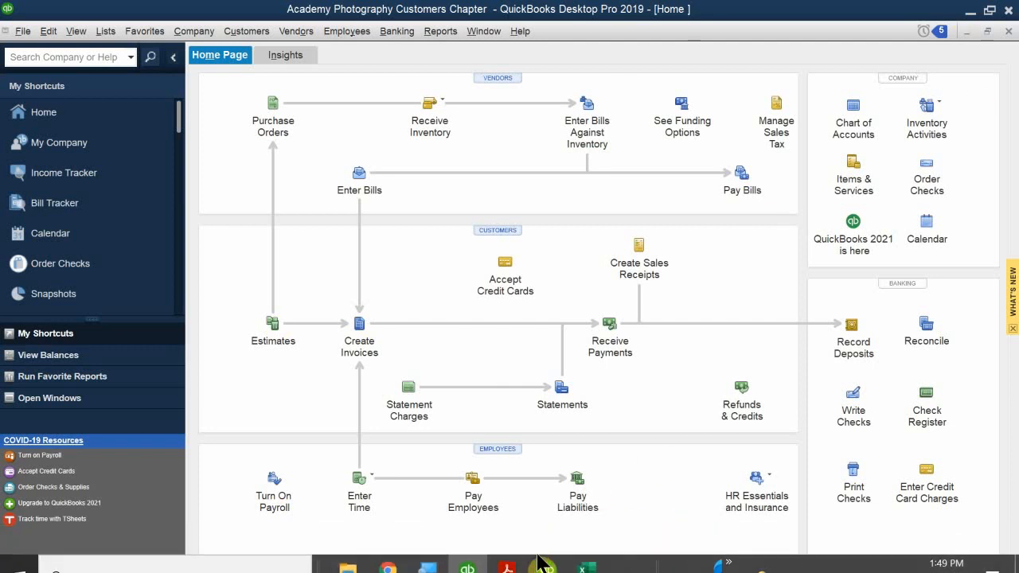
Switch back to the Payroll Center of the Sample Imagine Photography Payroll Processing file in QuickBooks Accountant Desktop 2021.
mouse_move(592, 566)
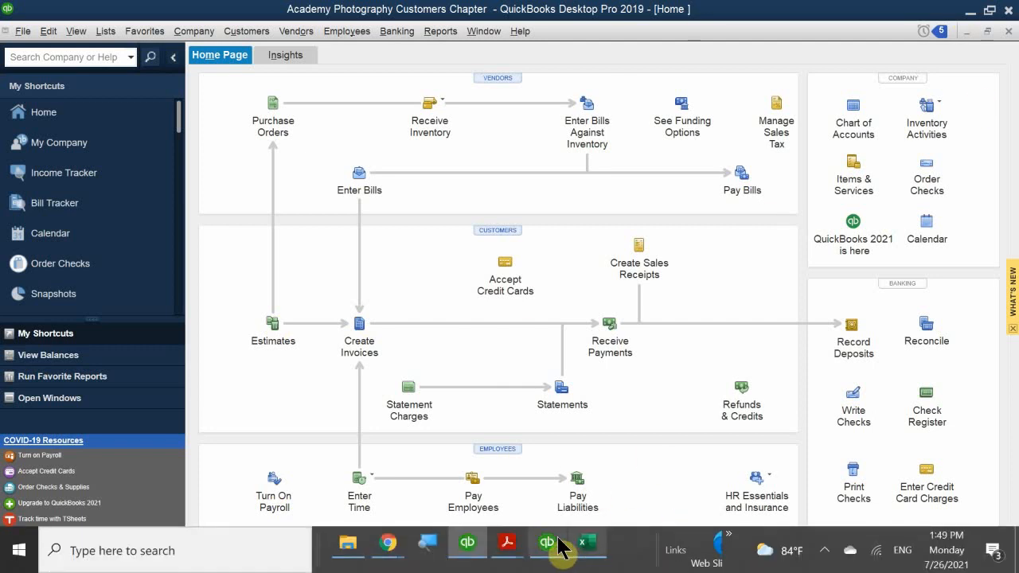
mouse_move(547, 541)
left_click(548, 513)
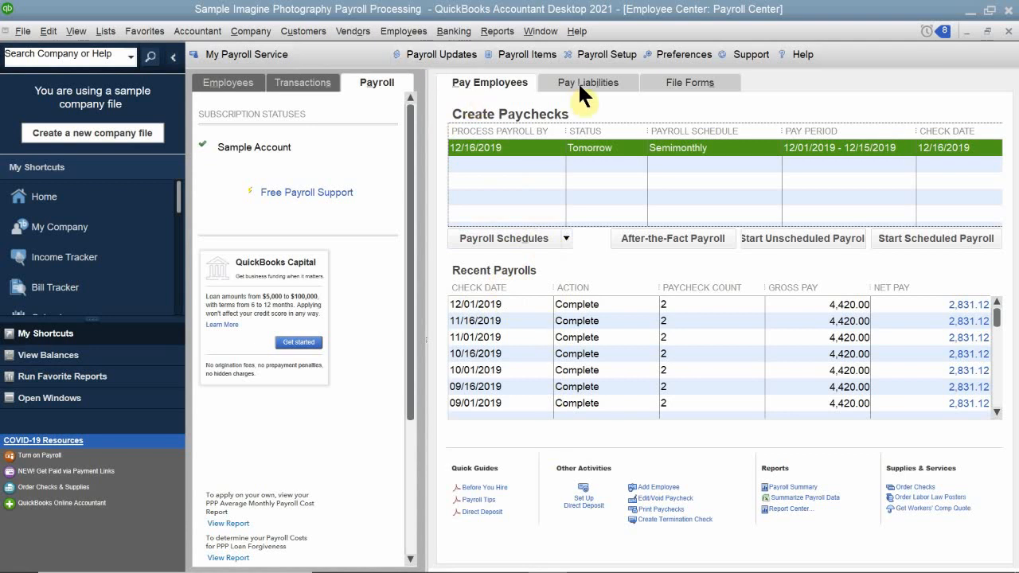
Switch to QB 2021 CH 11.pdf in Acrobat Reader and view the Payroll Center illustration in Figure 11-3.
mouse_move(498, 567)
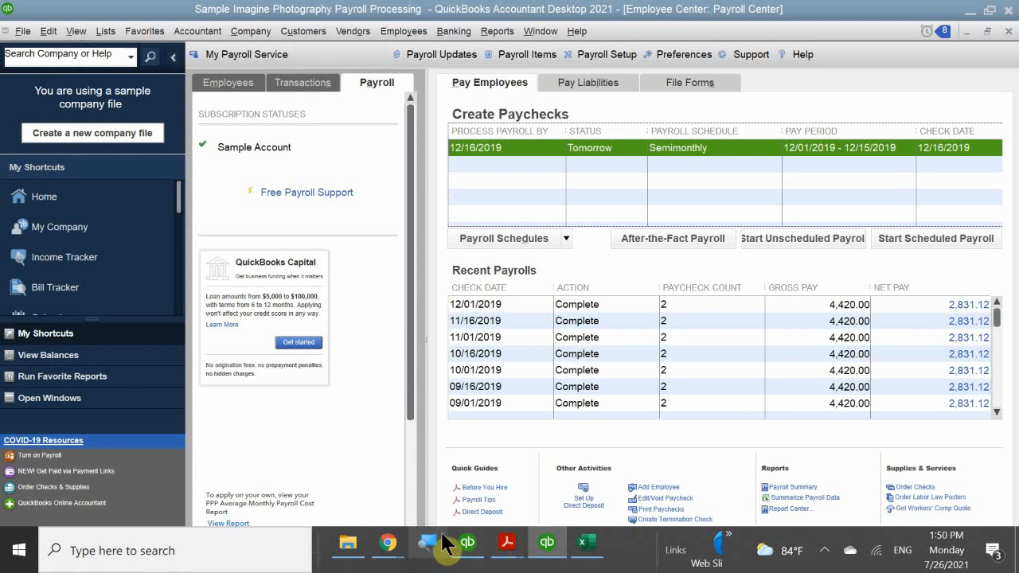
mouse_move(382, 545)
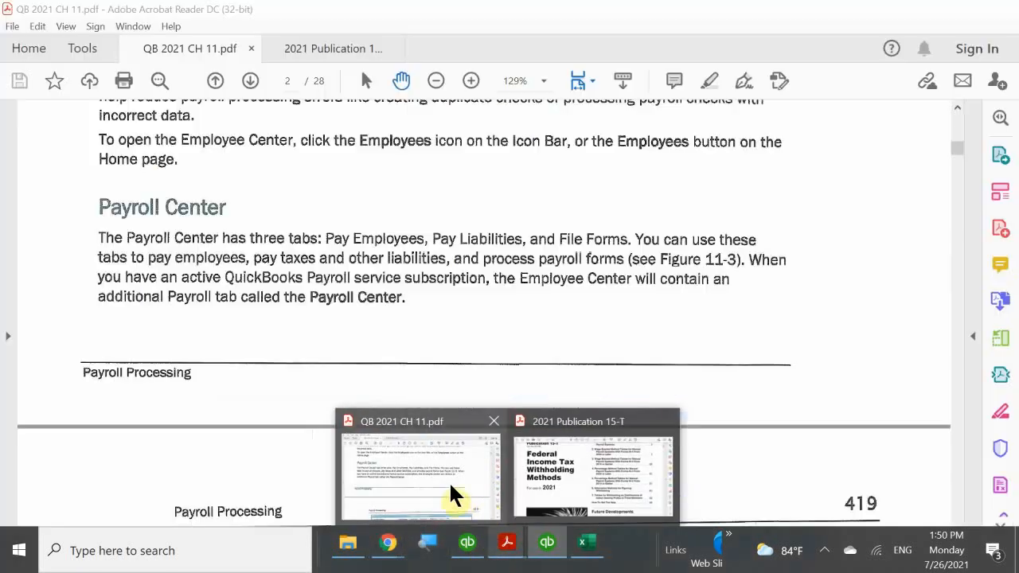
left_click(455, 495)
scroll(462, 386, "down", 4)
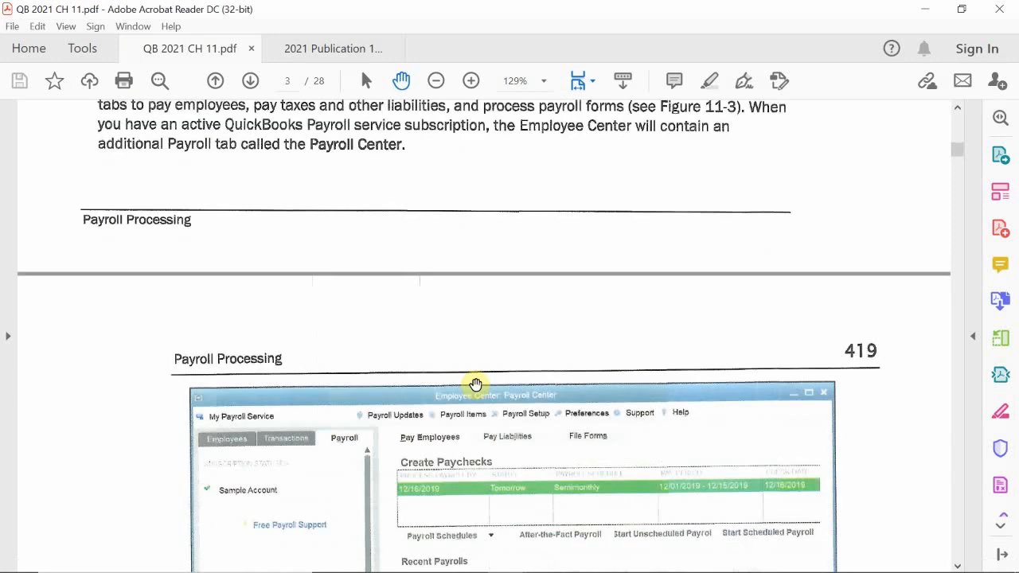
scroll(475, 384, "down", 5)
scroll(450, 352, "down", 1)
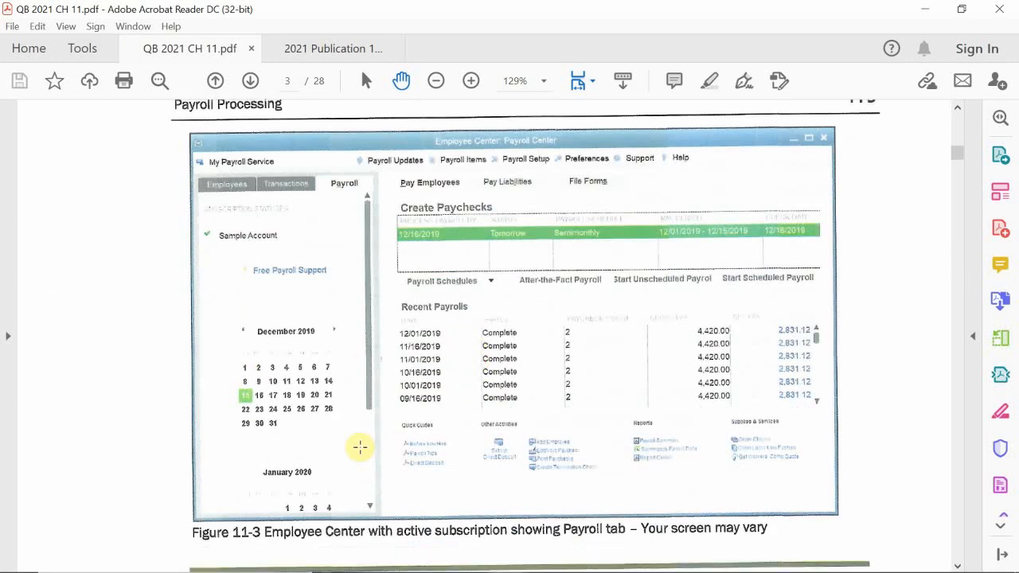
Read the Payroll Tax Tables section below Figure 11-3, including its key term and the payroll subscription paragraph.
scroll(398, 377, "down", 4)
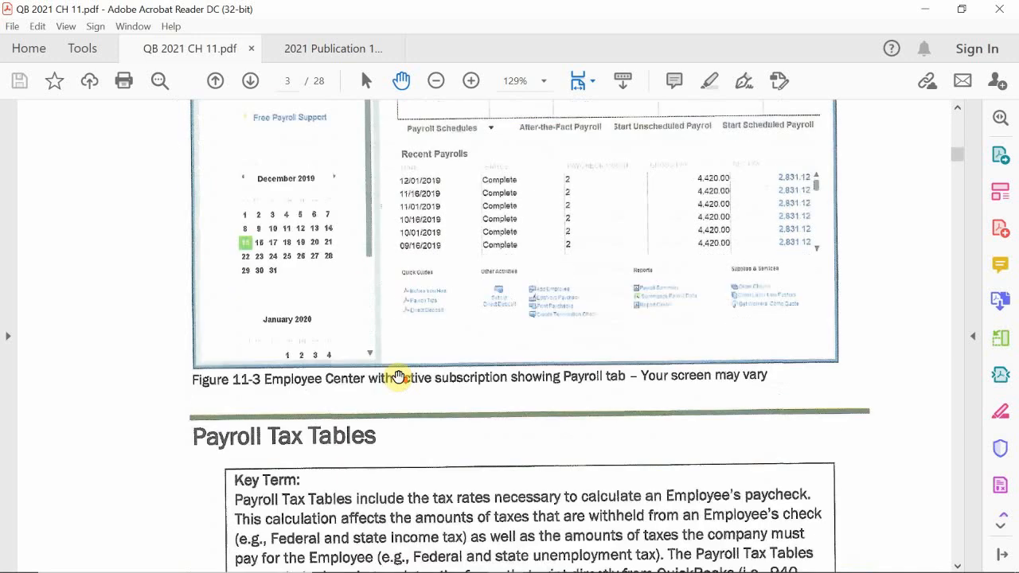
scroll(398, 378, "down", 1)
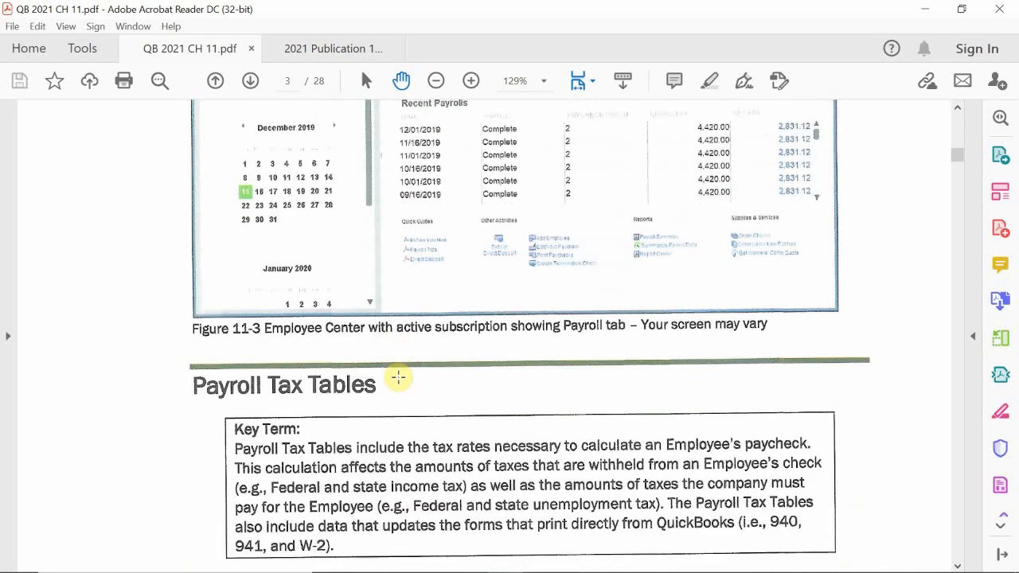
scroll(412, 393, "down", 4)
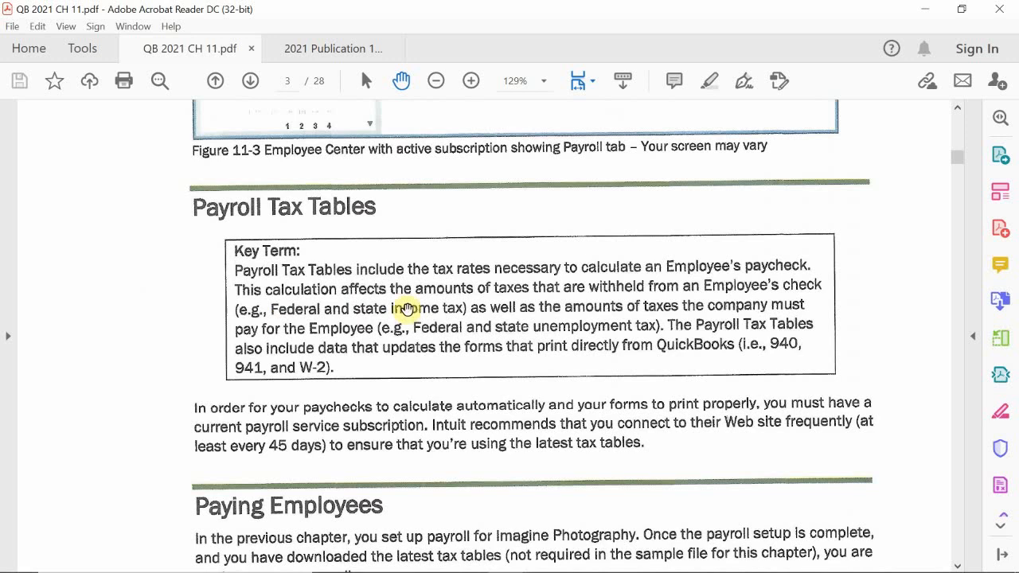
scroll(424, 301, "down", 1)
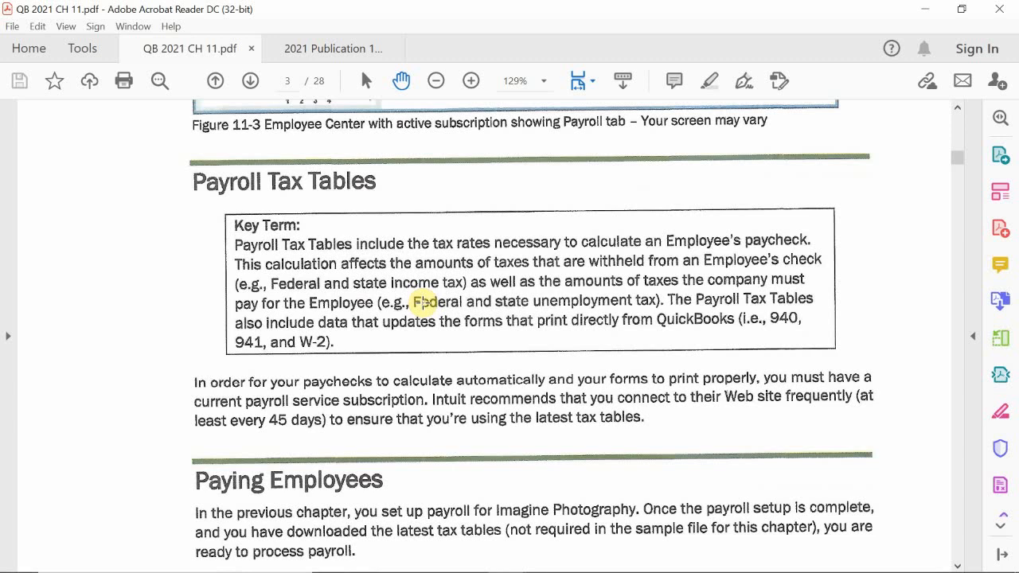
scroll(442, 312, "up", 1)
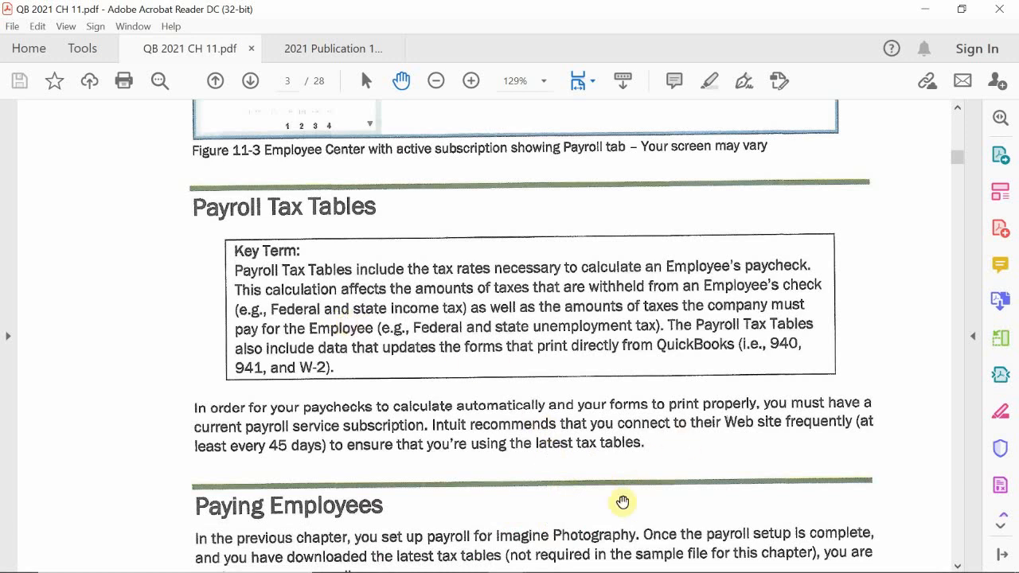
Switch to the 2021 Publication 15-T document and look over its title and table of contents.
mouse_move(561, 567)
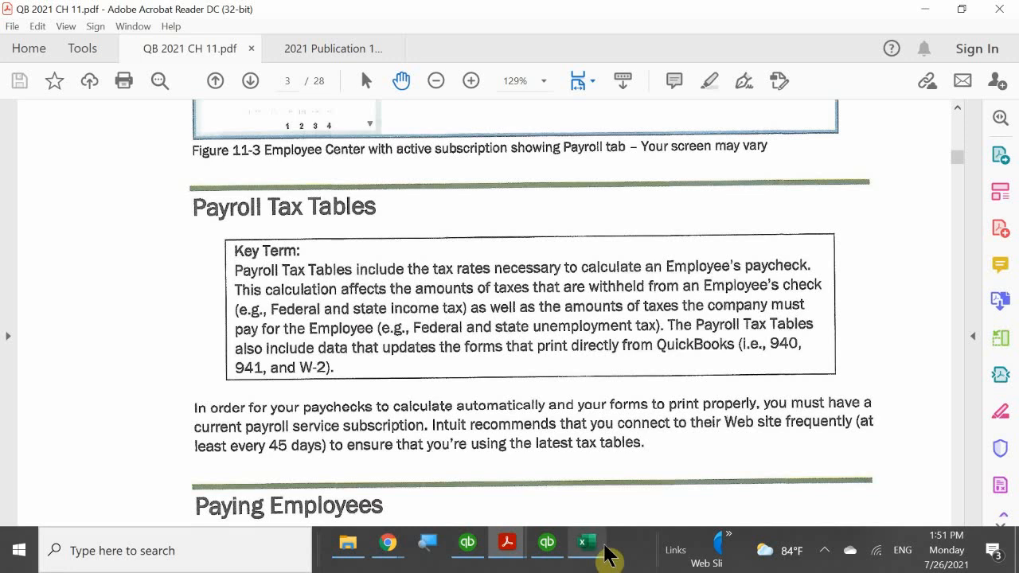
mouse_move(512, 550)
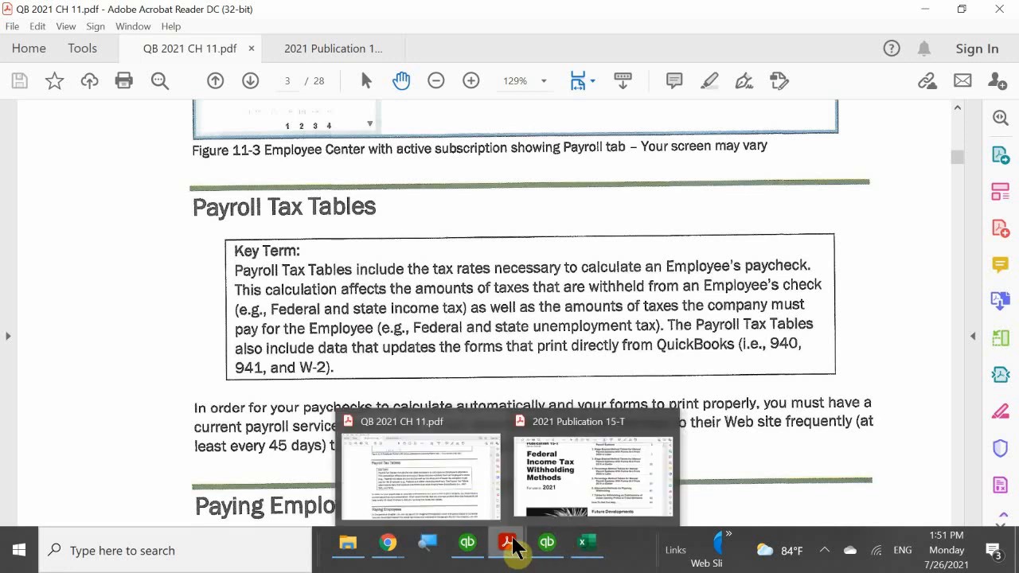
left_click(573, 496)
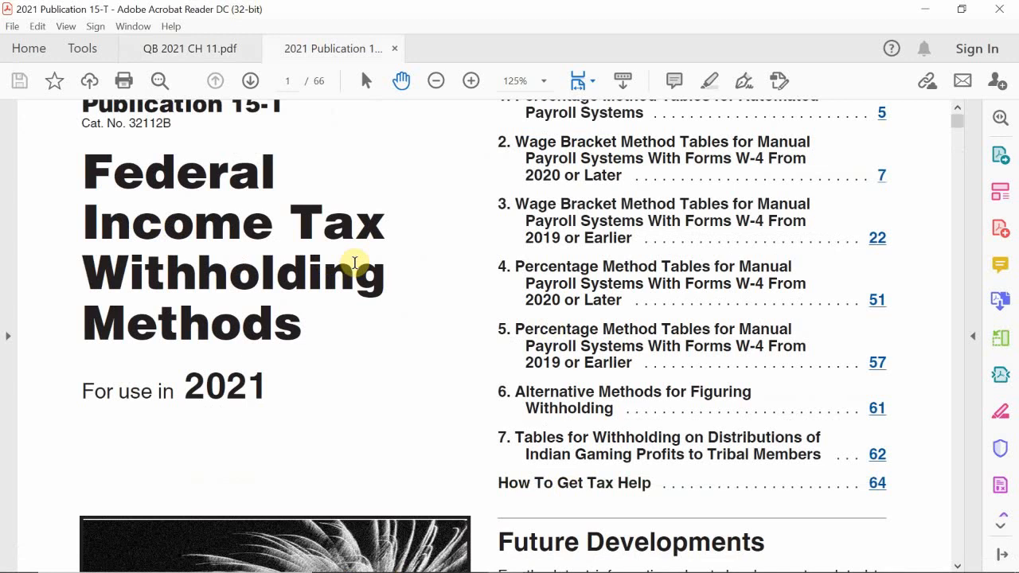
scroll(354, 263, "up", 1)
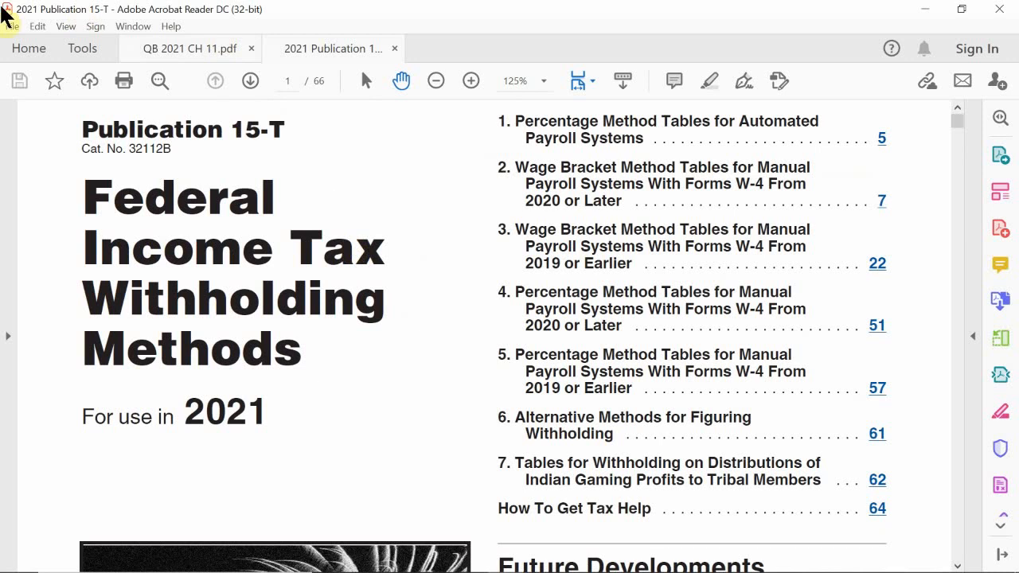
scroll(396, 251, "down", 7)
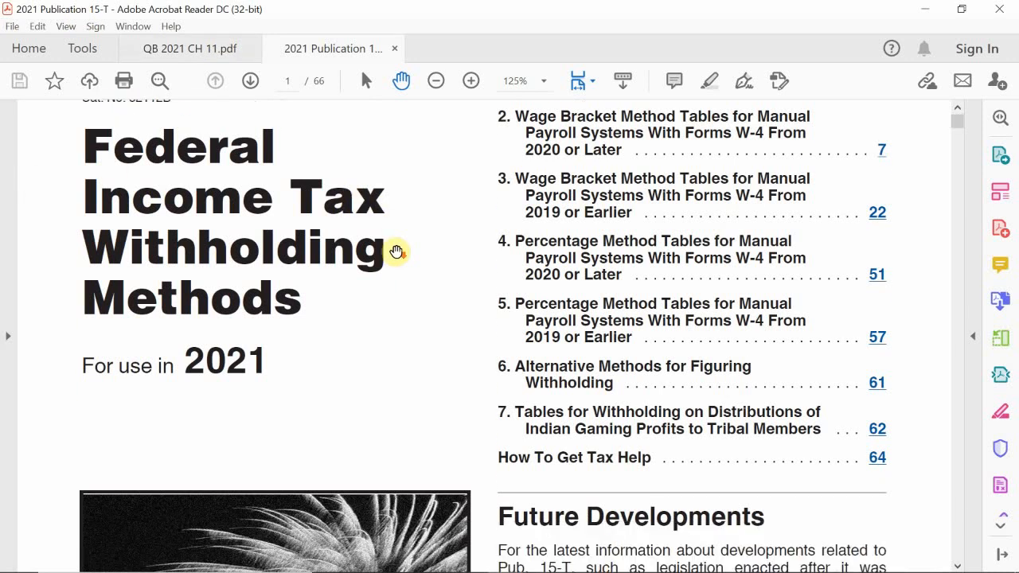
Examine Worksheet 1 on page 5 of Publication 15-T and the 2021 Percentage Method Tables for Automated Payroll Systems on page 6.
scroll(395, 251, "down", 17)
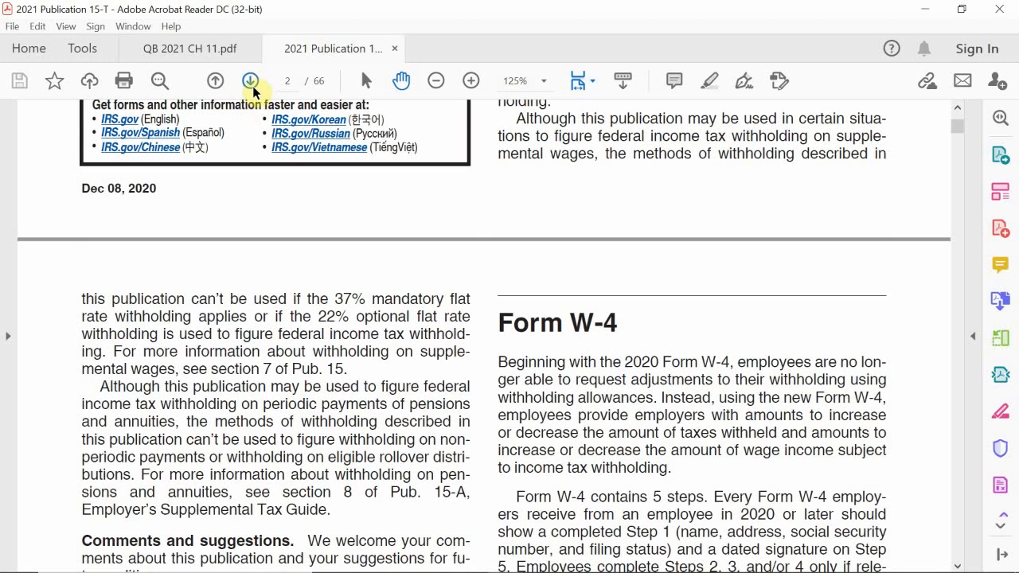
left_click(249, 83)
left_click(249, 83)
left_click(250, 83)
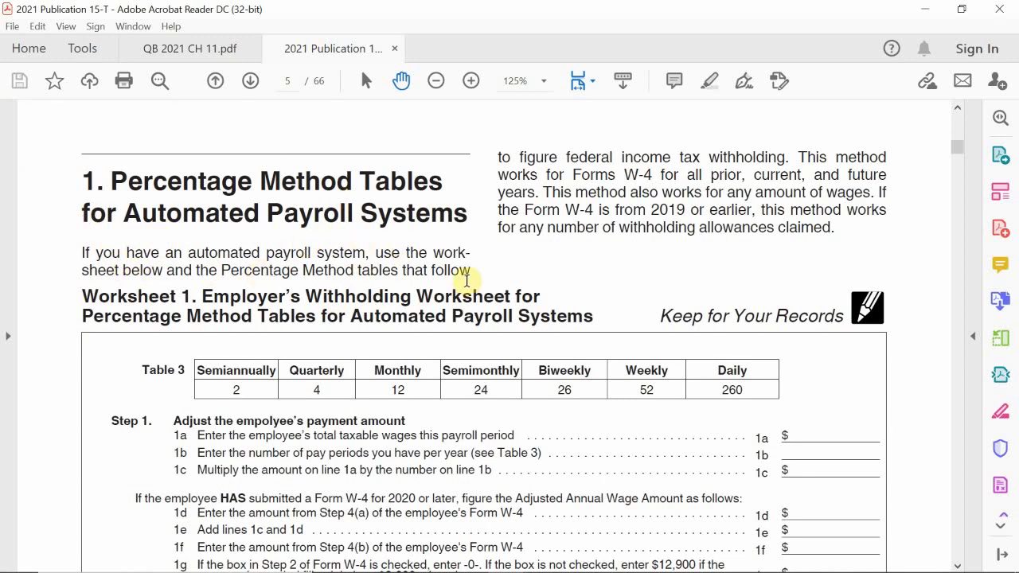
scroll(465, 295, "down", 4)
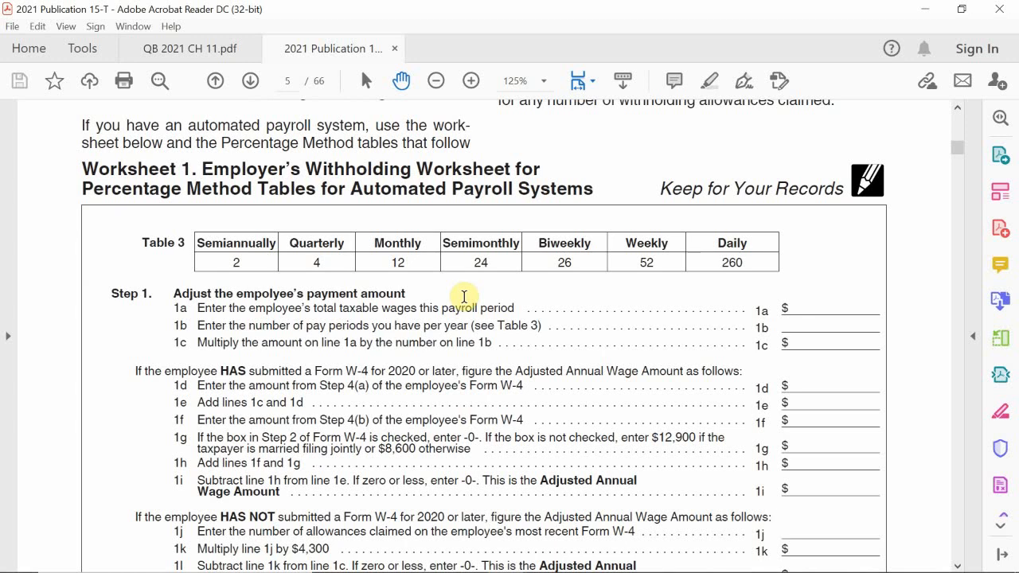
scroll(467, 296, "down", 3)
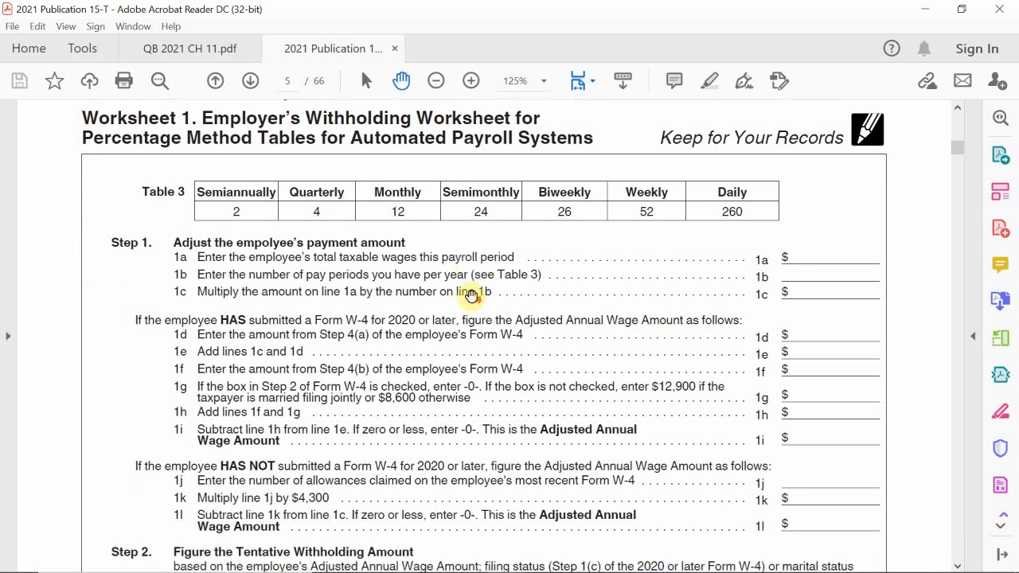
scroll(471, 295, "down", 7)
scroll(472, 296, "down", 10)
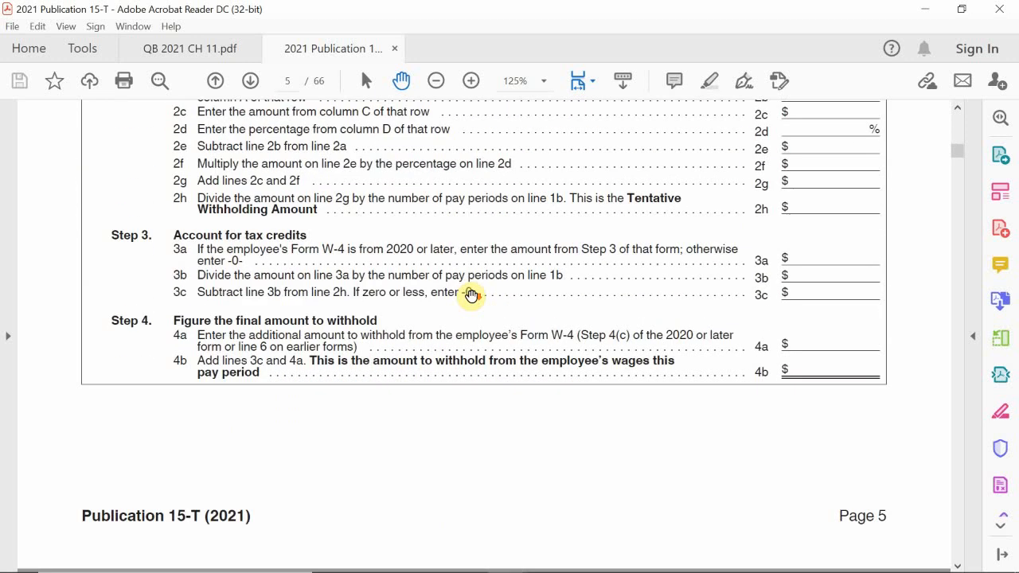
scroll(471, 297, "down", 3)
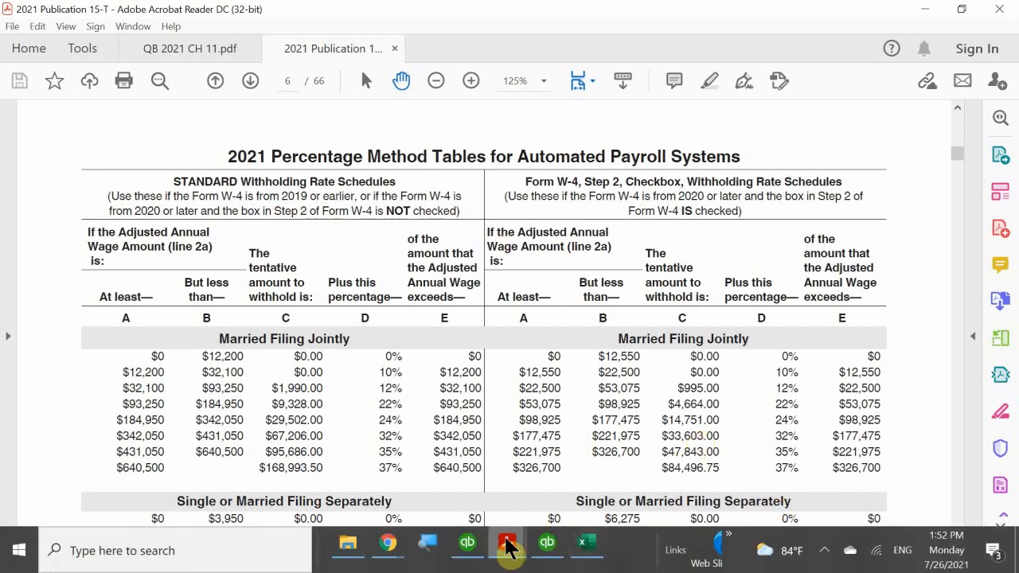
Revisit the Payroll Center in QuickBooks Accountant Desktop 2021, and return to the percentage method tables in Publication 15-T.
mouse_move(553, 555)
left_click(541, 482)
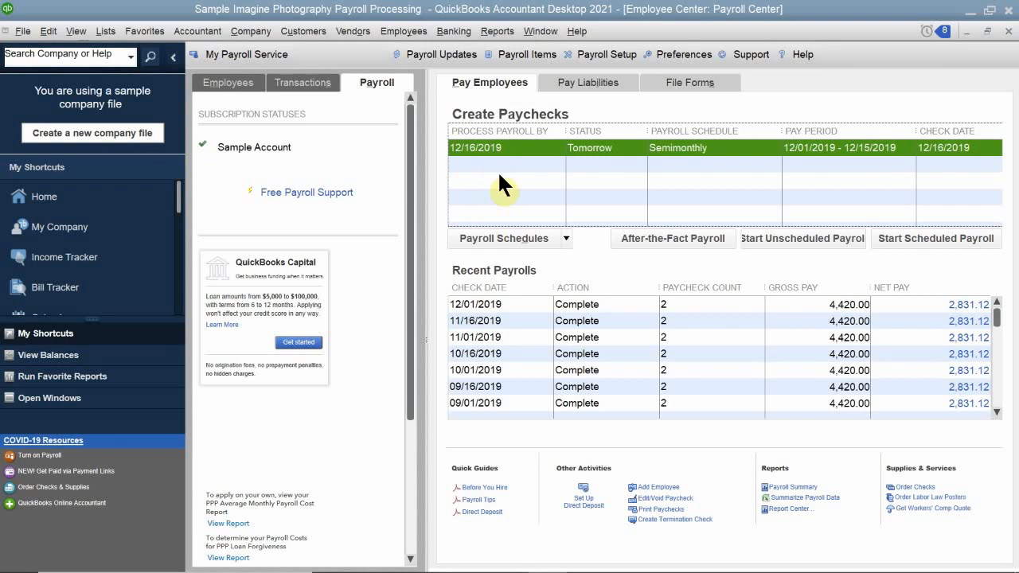
mouse_move(525, 563)
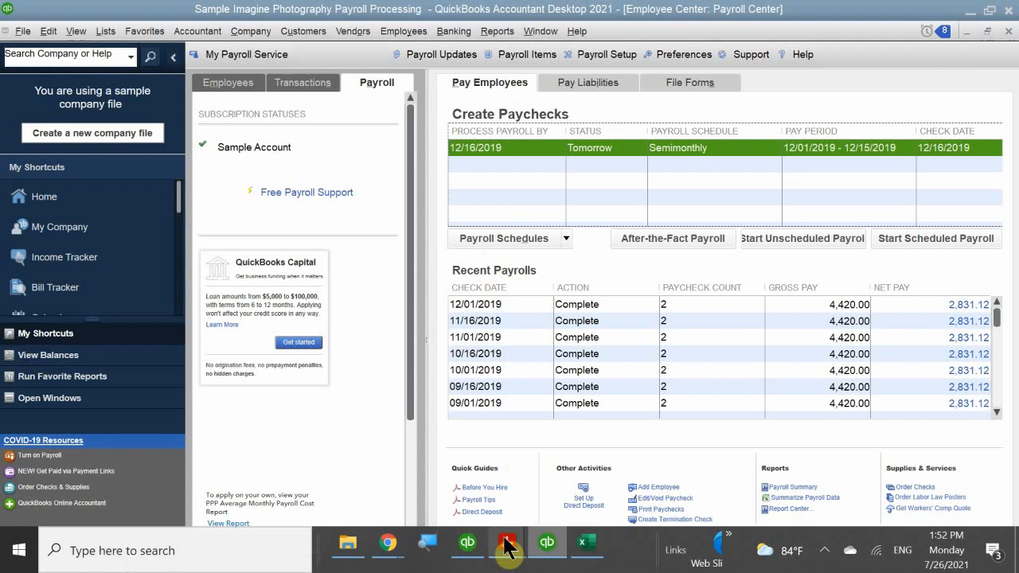
mouse_move(507, 548)
left_click(560, 478)
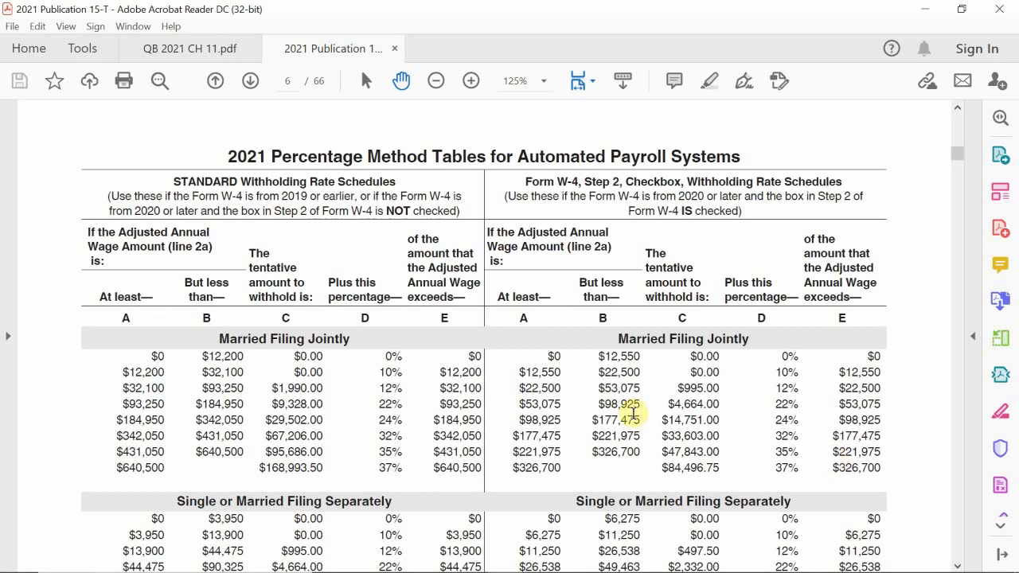
Examine the married, single and head-of-household withholding tables on page 6 of Publication 15-T.
scroll(873, 365, "down", 1)
scroll(869, 366, "down", 4)
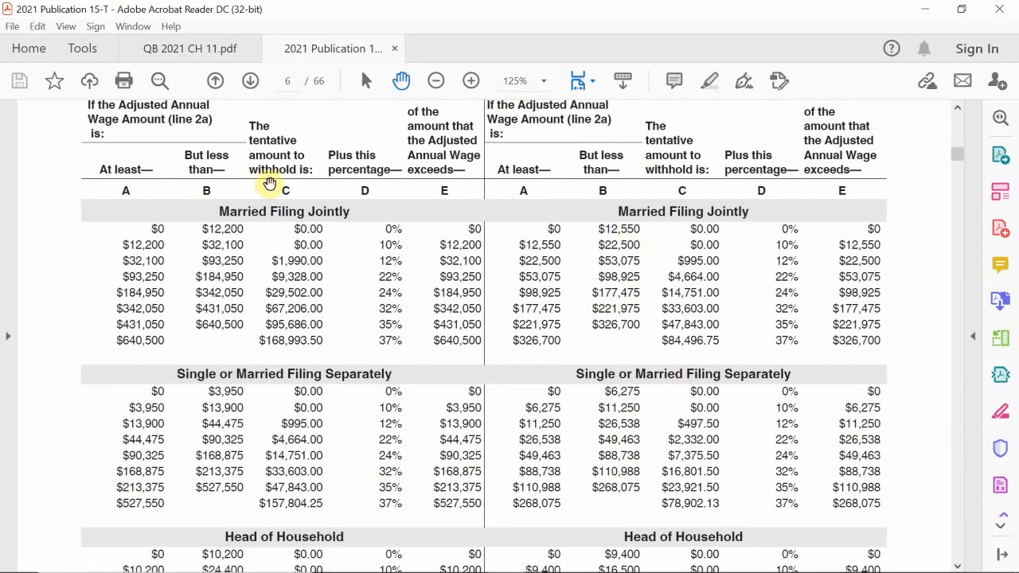
scroll(369, 262, "down", 2)
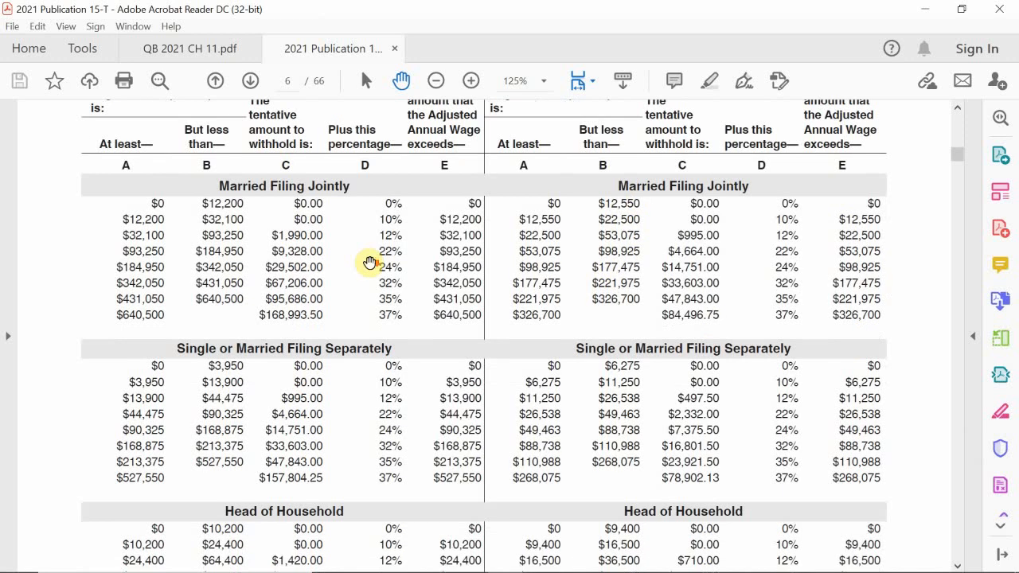
scroll(366, 266, "up", 1)
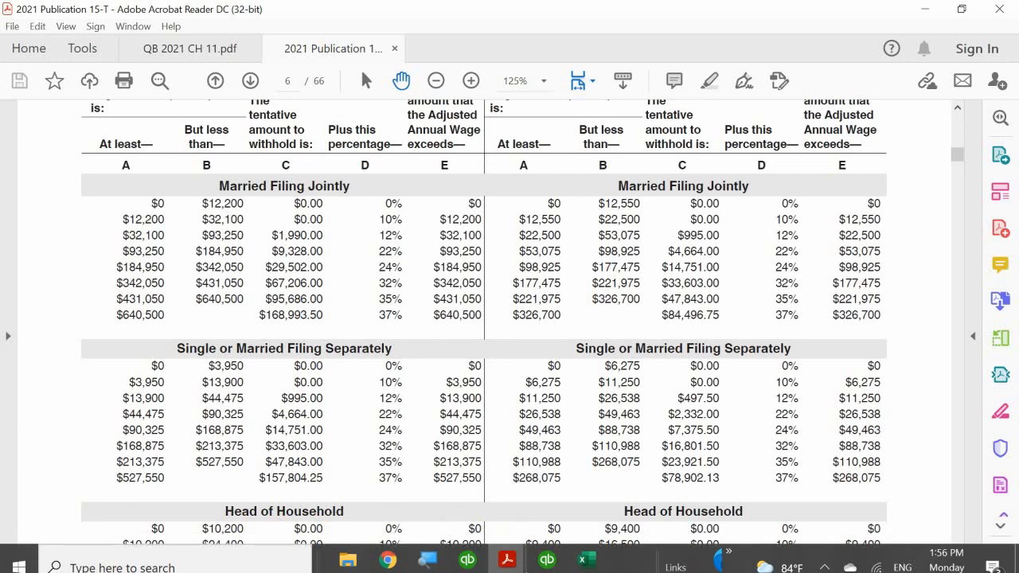
Switch to the QB 2021 CH 11 PDF and read on through Paying Employees and the first Selecting the Employees to Pay steps.
mouse_move(497, 547)
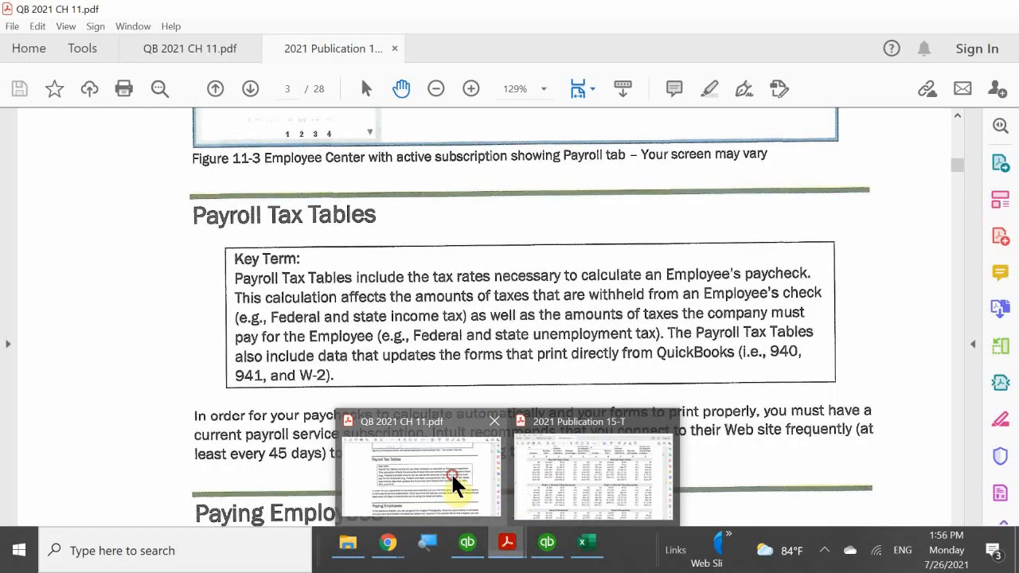
left_click(455, 482)
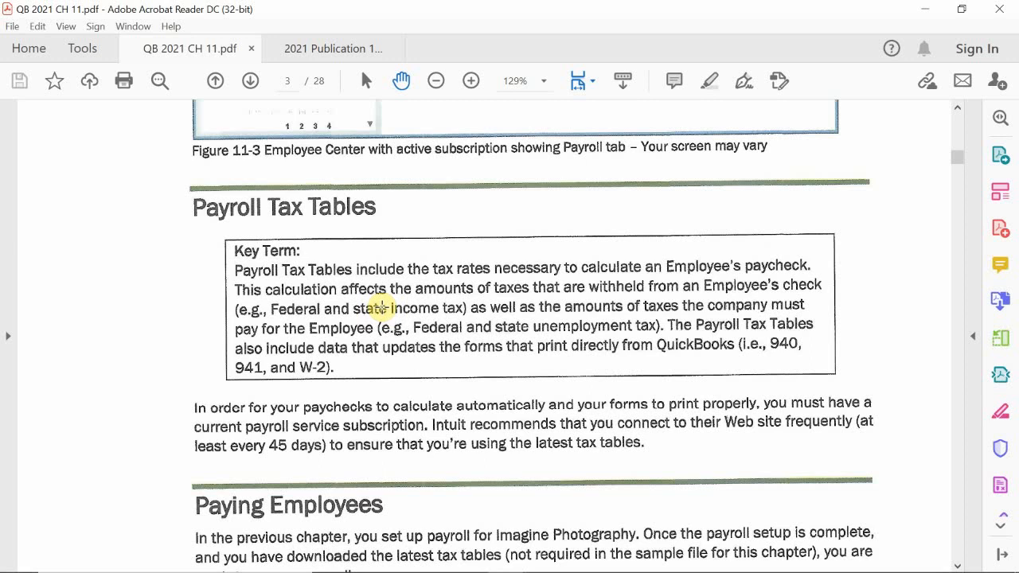
scroll(425, 293, "down", 2)
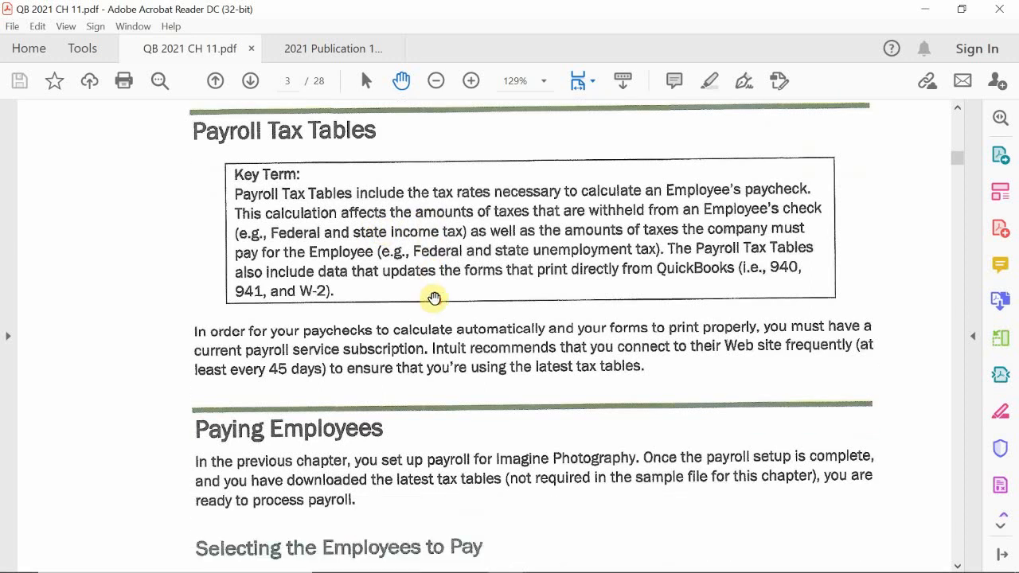
scroll(434, 298, "down", 2)
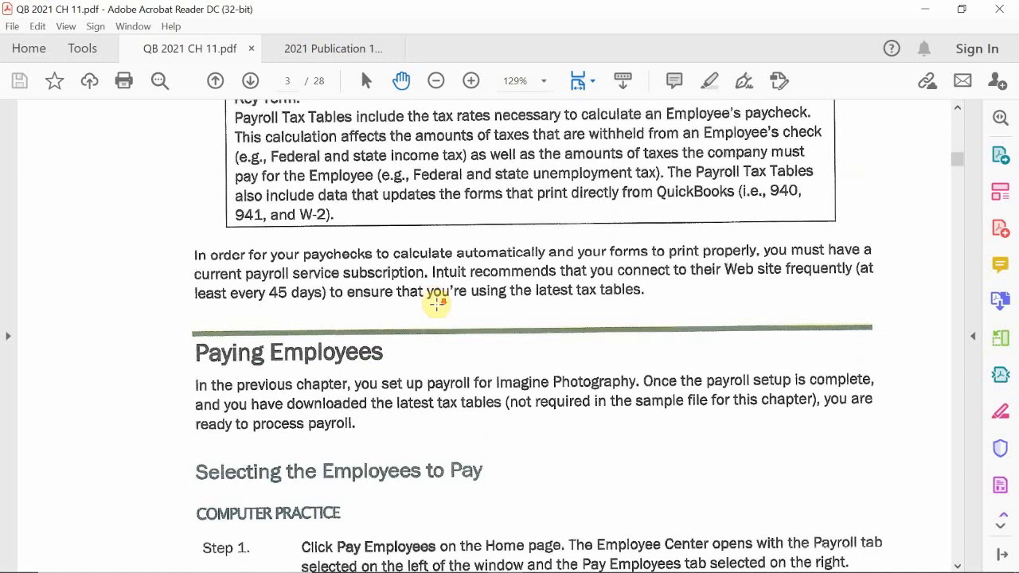
scroll(436, 300, "down", 3)
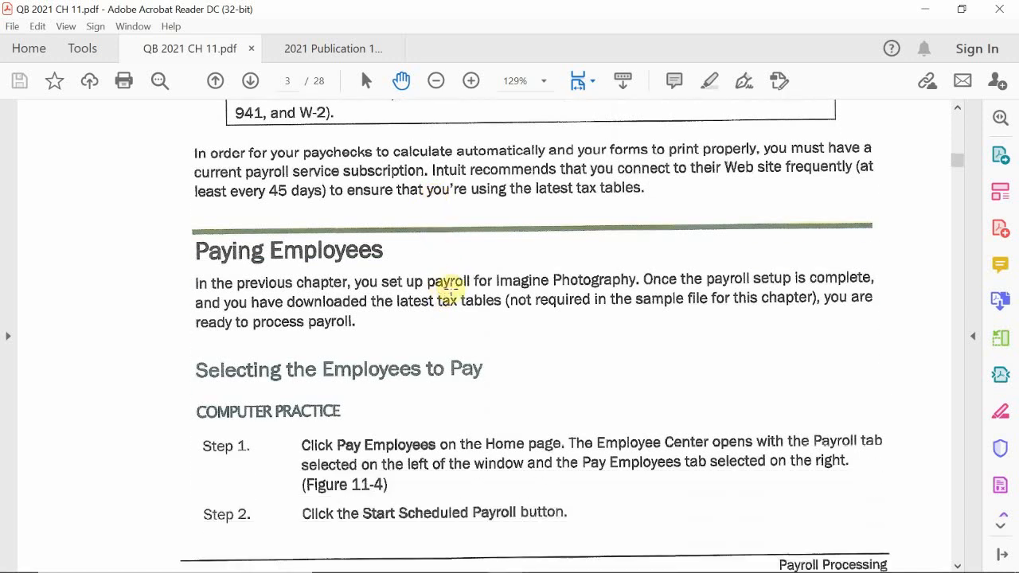
scroll(493, 274, "down", 2)
scroll(520, 278, "down", 2)
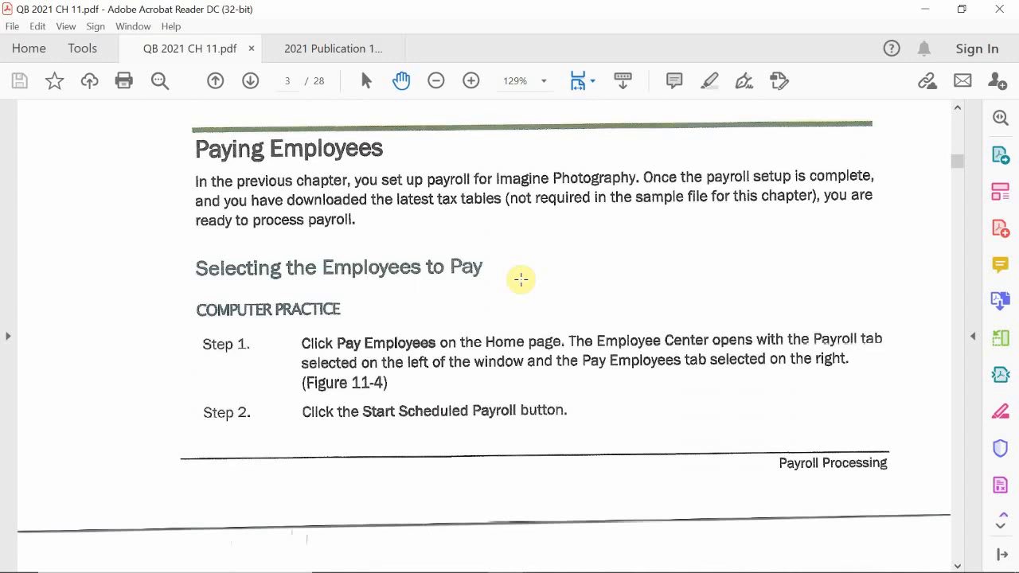
Switch to QuickBooks Accountant Desktop 2021, close the Payroll Center to show the home page, and reopen the Payroll Center from there.
mouse_move(649, 568)
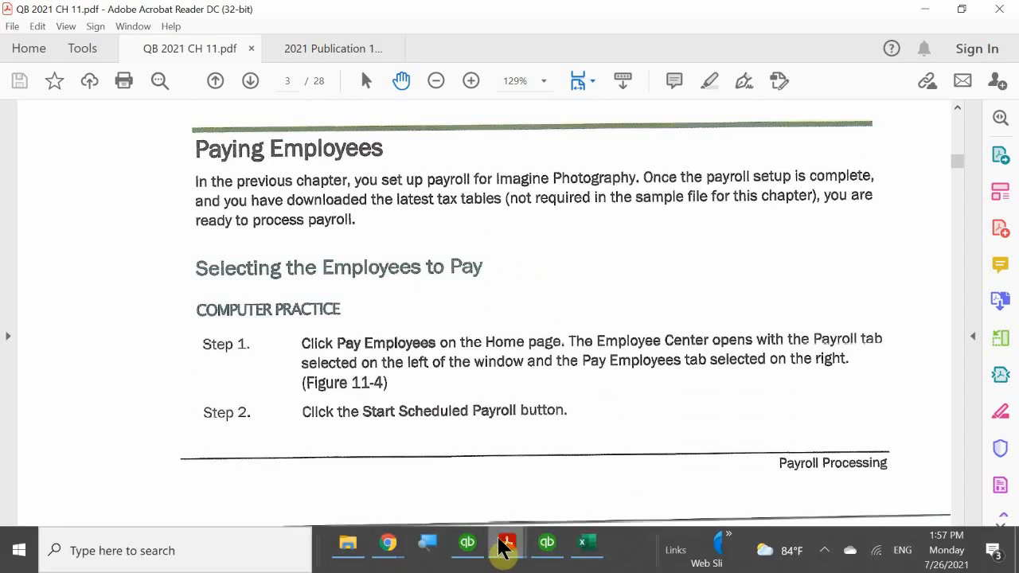
mouse_move(549, 548)
left_click(558, 493)
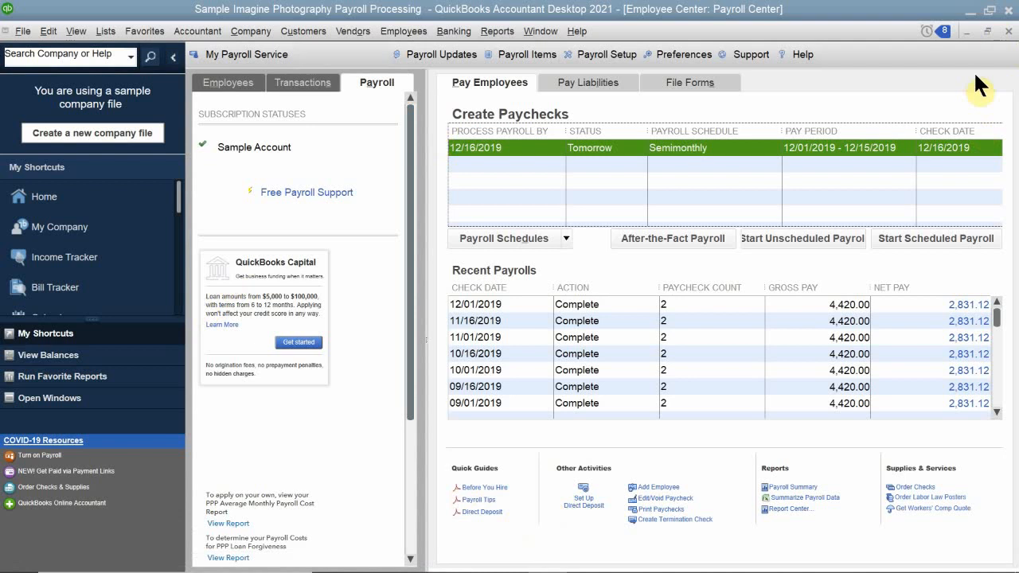
left_click(1008, 31)
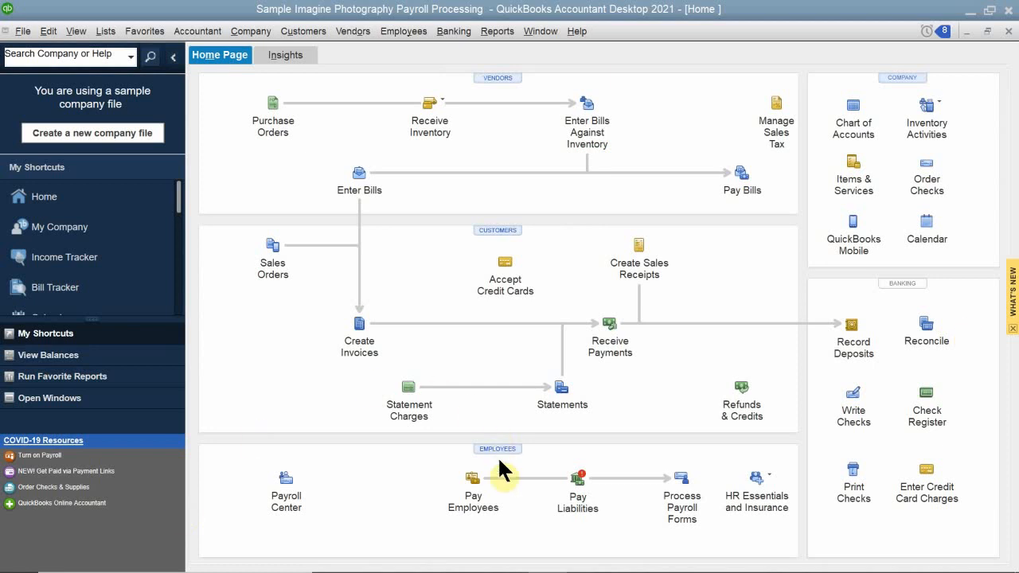
left_click(279, 492)
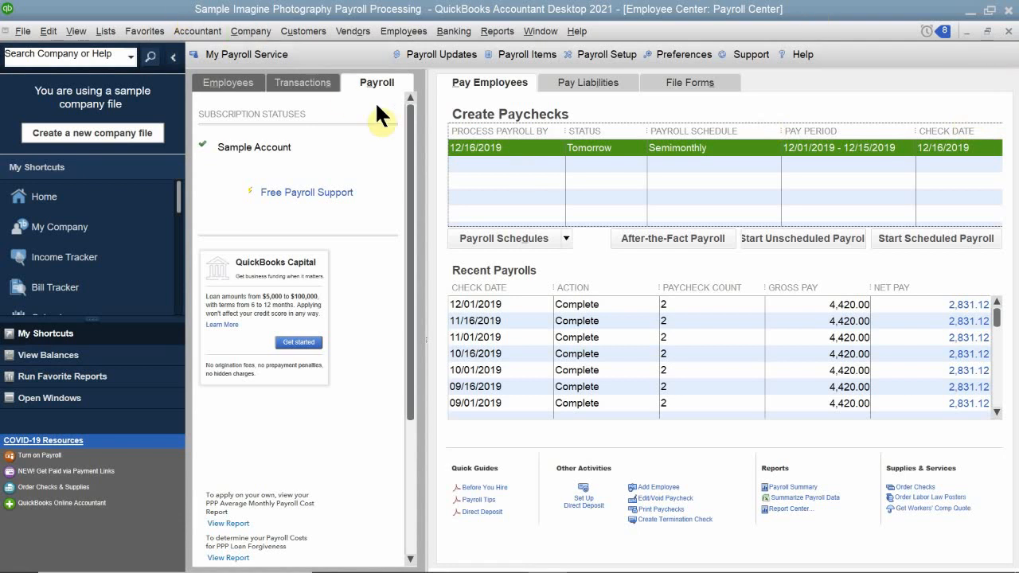
left_click(398, 32)
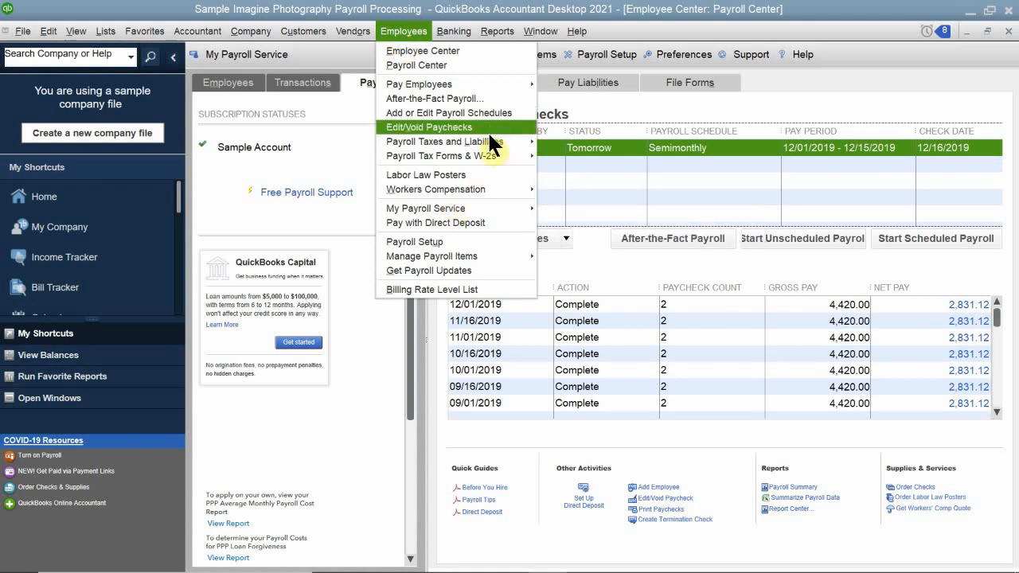
mouse_move(487, 31)
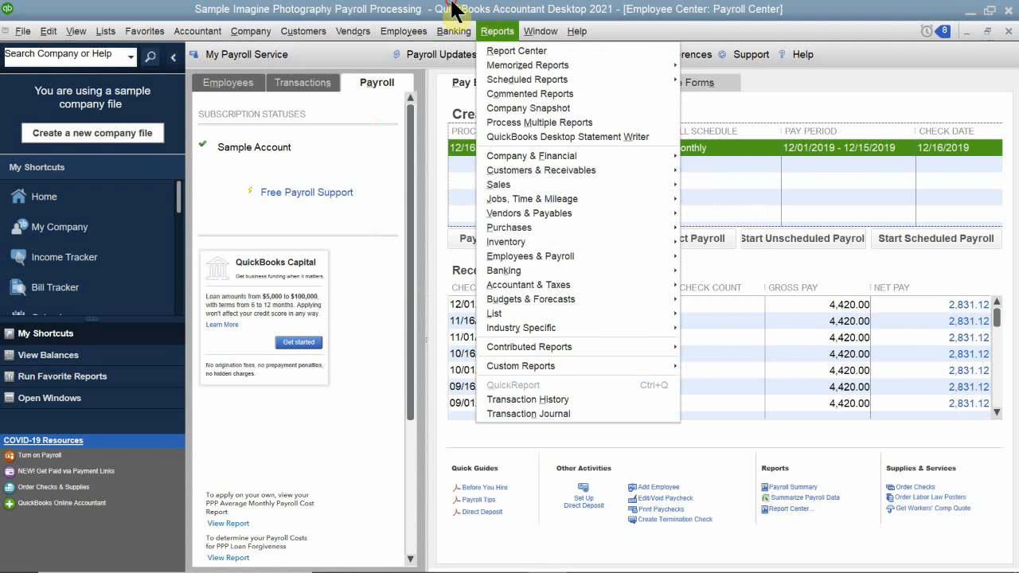
left_click(450, 7)
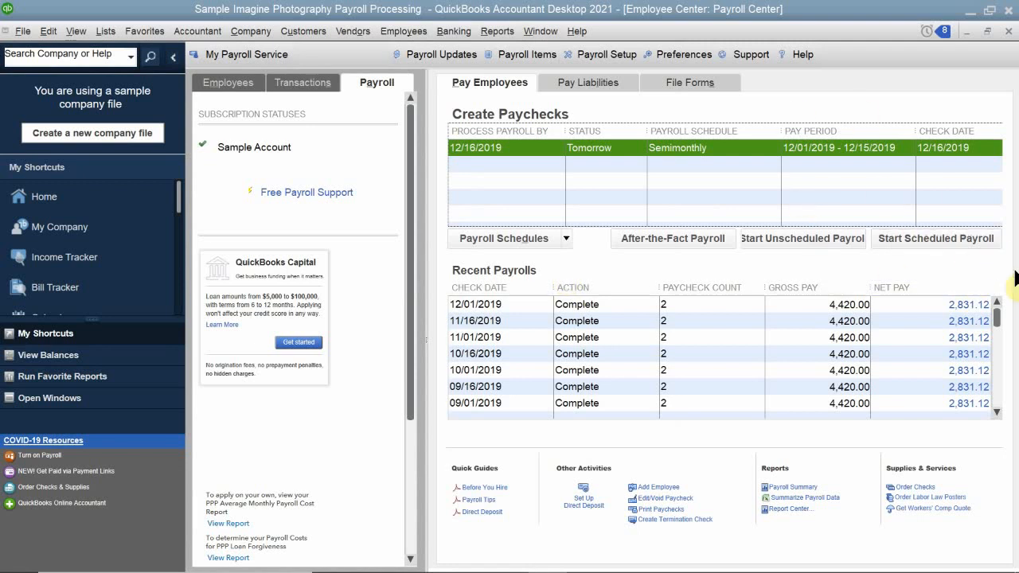
Start the scheduled semimonthly payroll, choose Checking as the bank account, and keep both employees selected to pay.
left_click(910, 238)
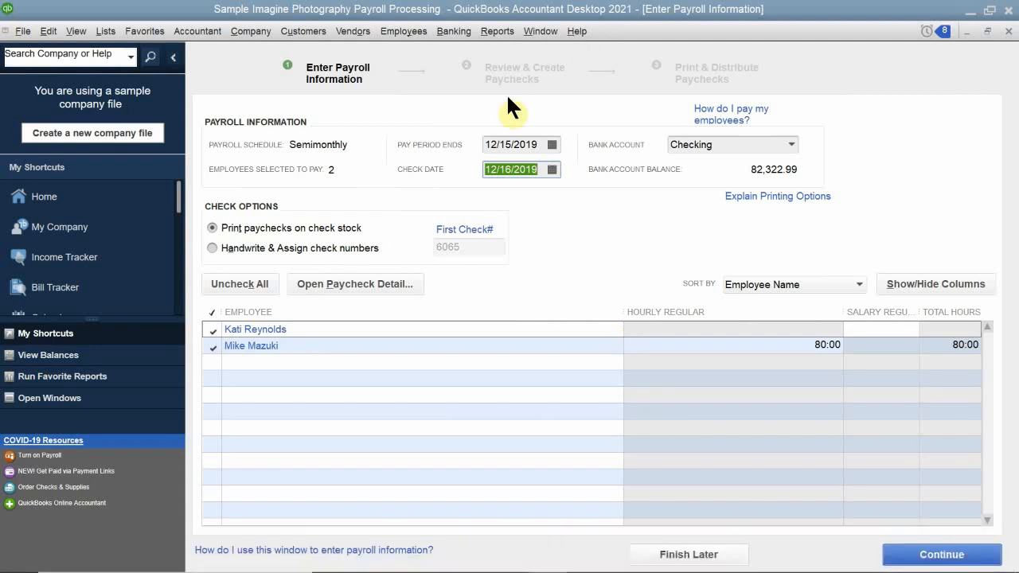
left_click(791, 140)
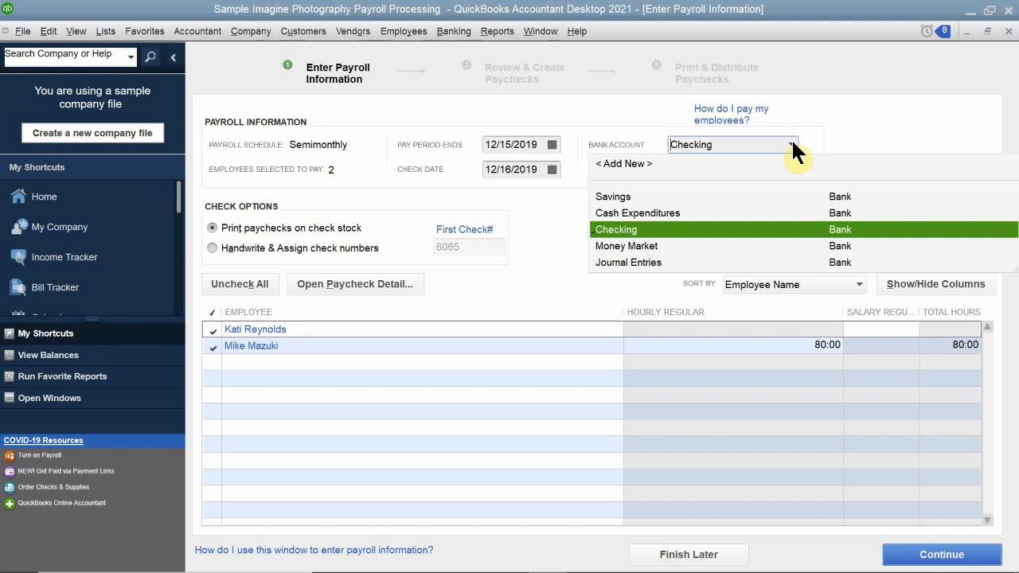
left_click(630, 228)
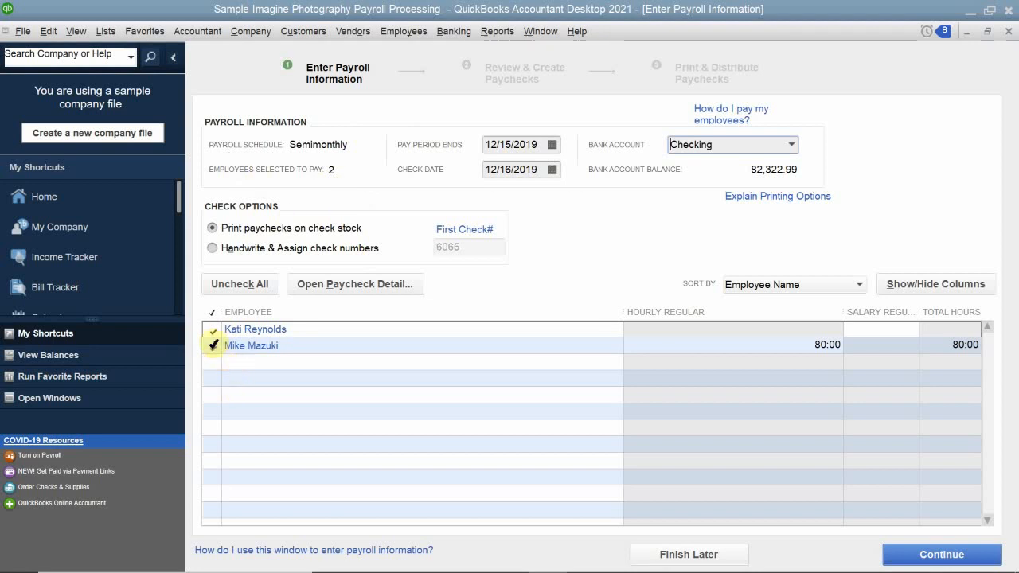
left_click(211, 350)
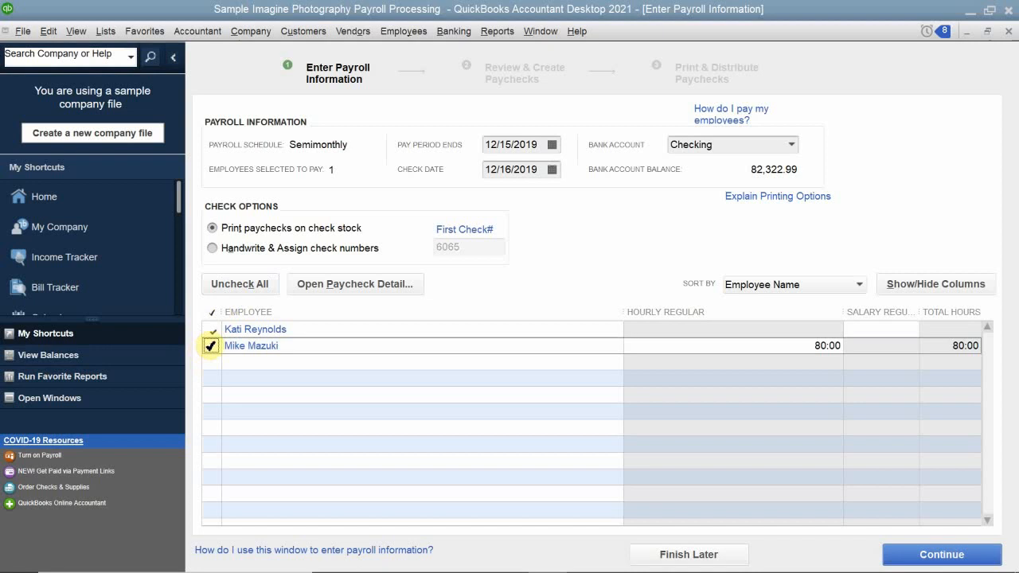
left_click(211, 345)
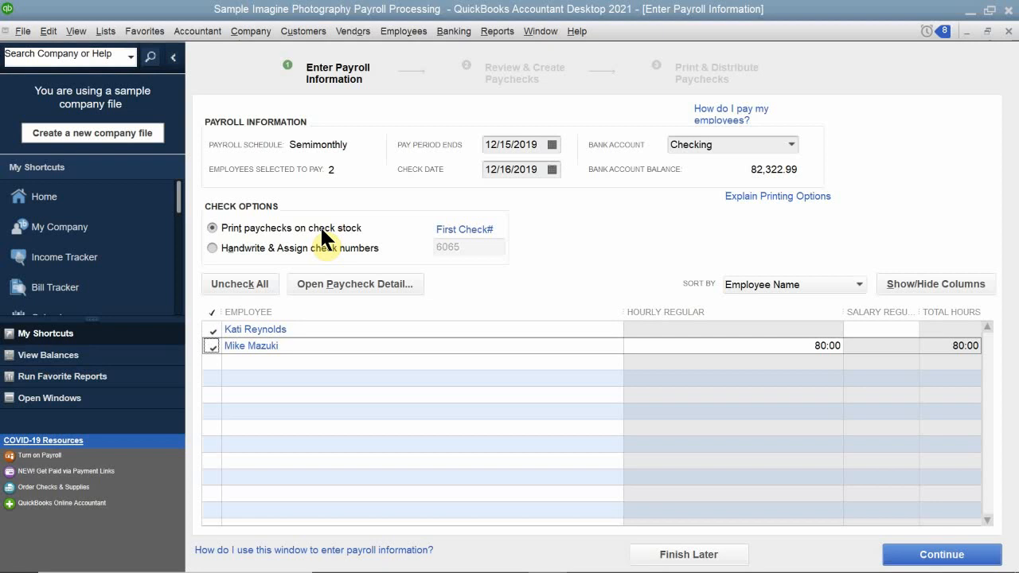
Open the paycheck preview of the salaried employee and add a Salary Vacation line to the earnings.
left_click(249, 331)
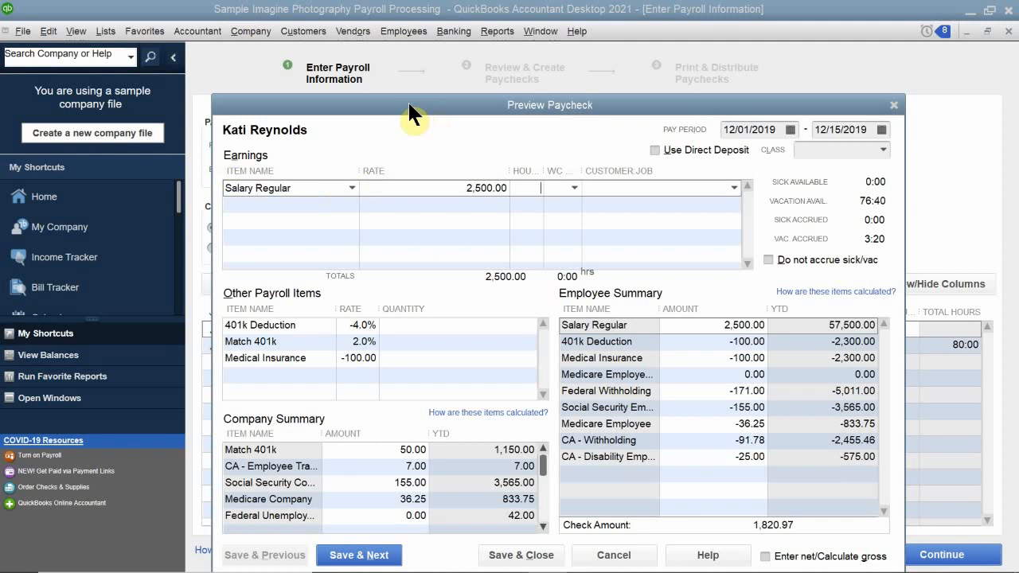
left_click_drag(402, 99, 407, 66)
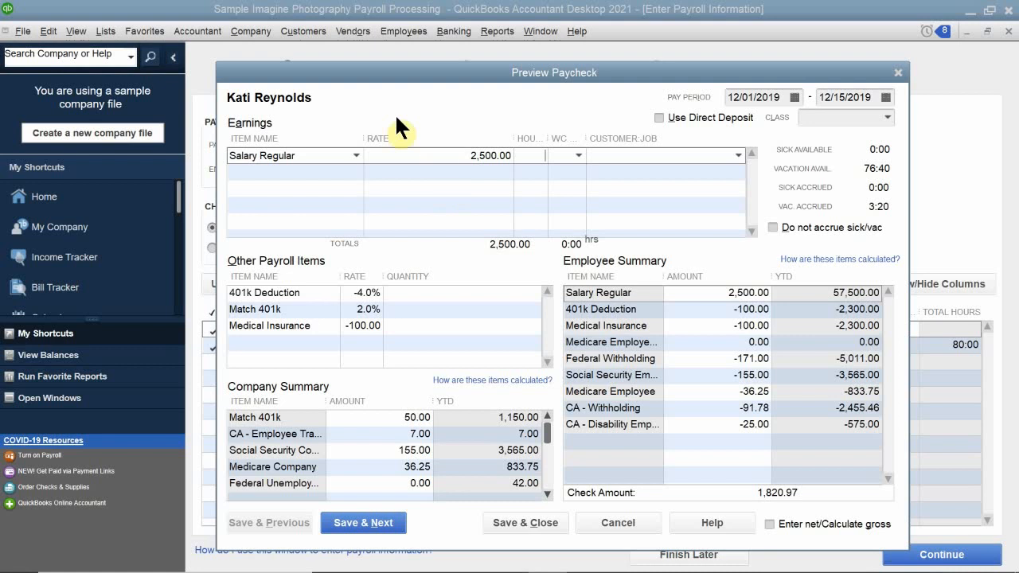
left_click(323, 175)
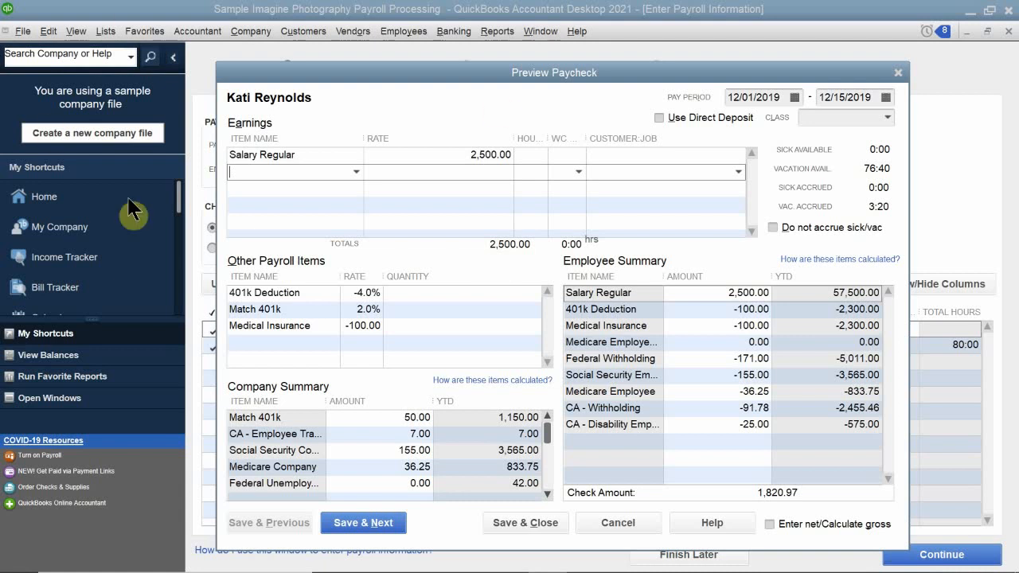
left_click(355, 170)
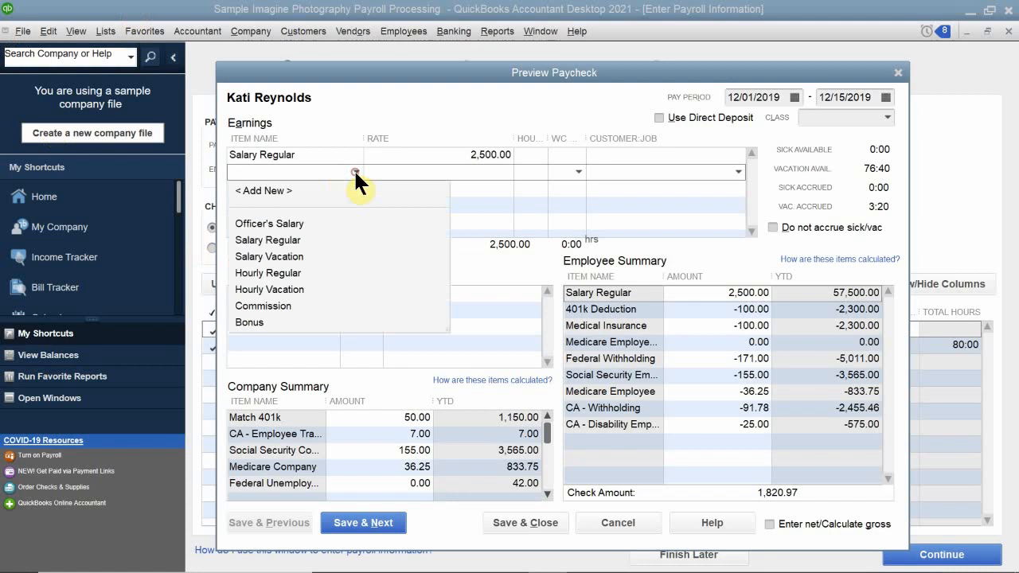
left_click(276, 256)
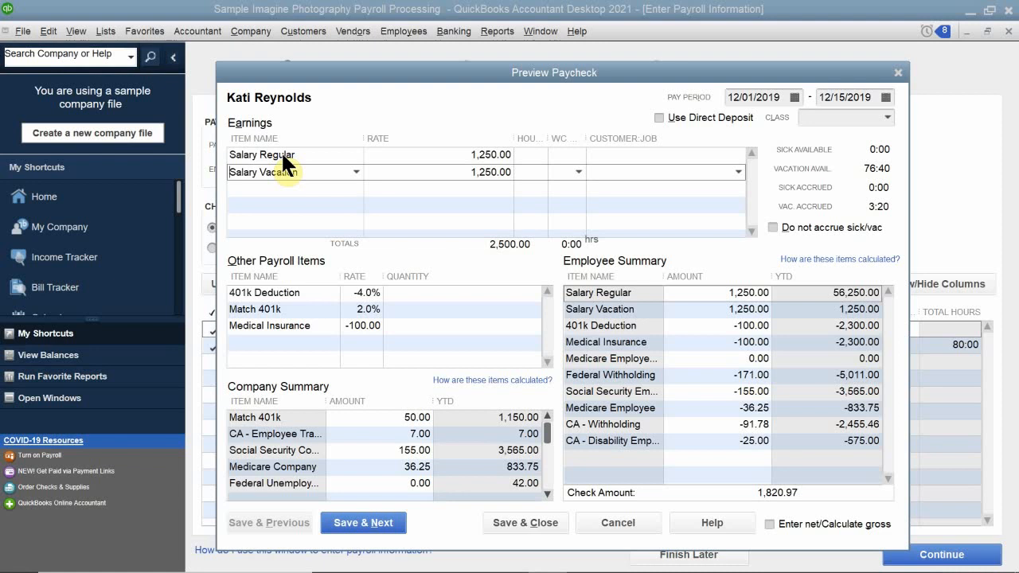
Set the Salary Regular hours to 85 and the Salary Vacation hours to 3, and save the paycheck to move to the next employee.
left_click(530, 152)
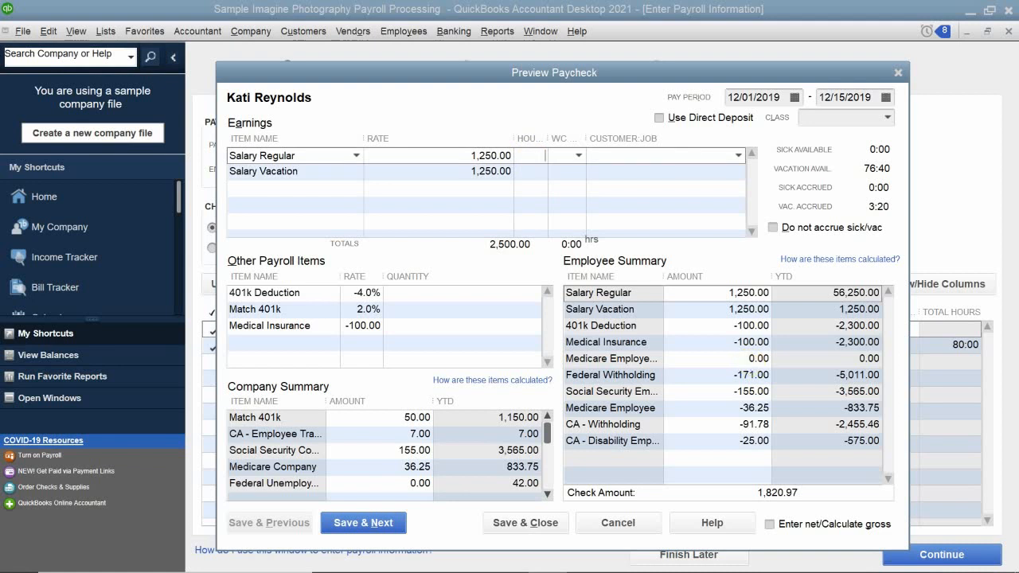
type("85")
left_click(538, 171)
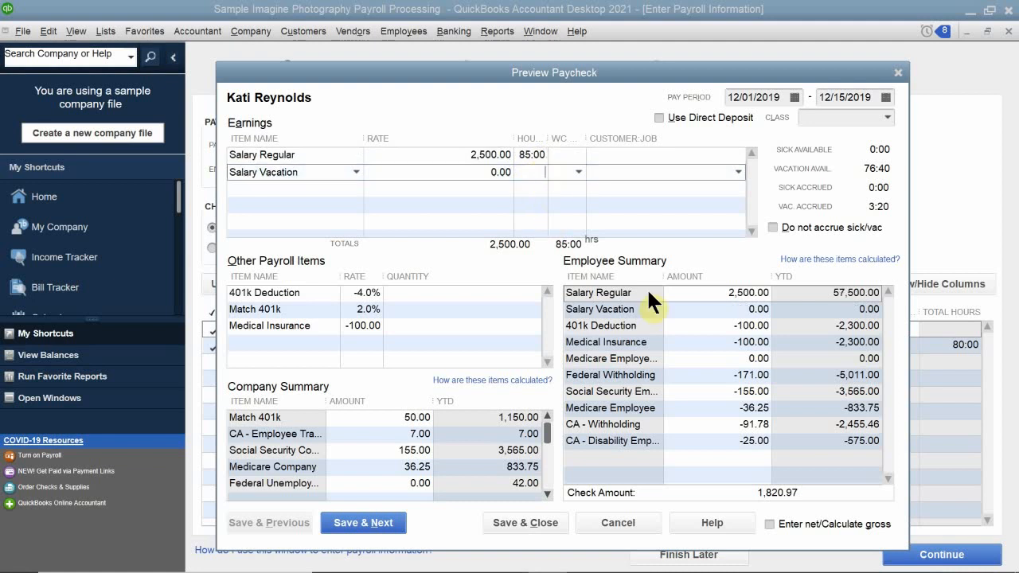
type("3")
left_click(541, 194)
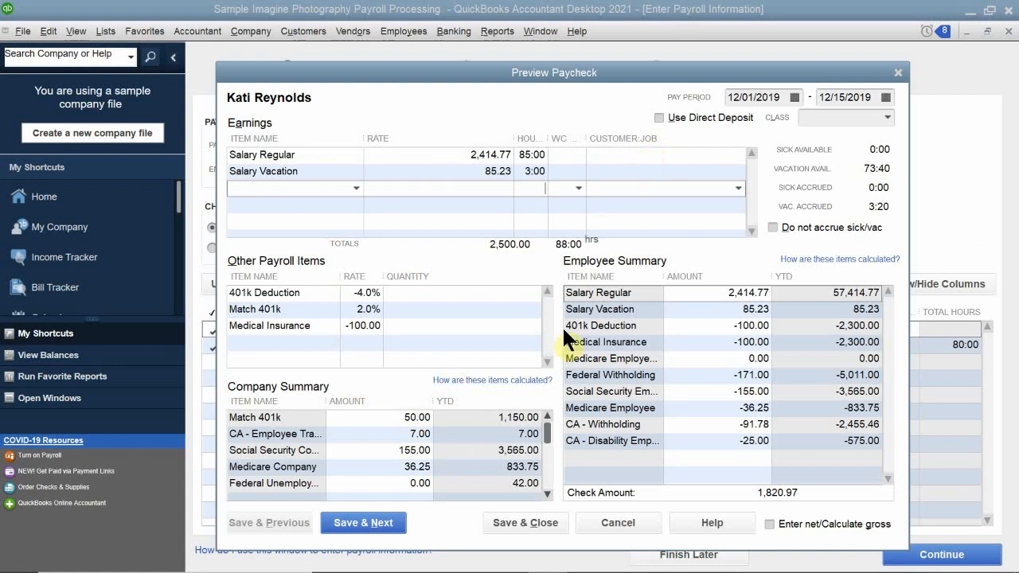
left_click(362, 524)
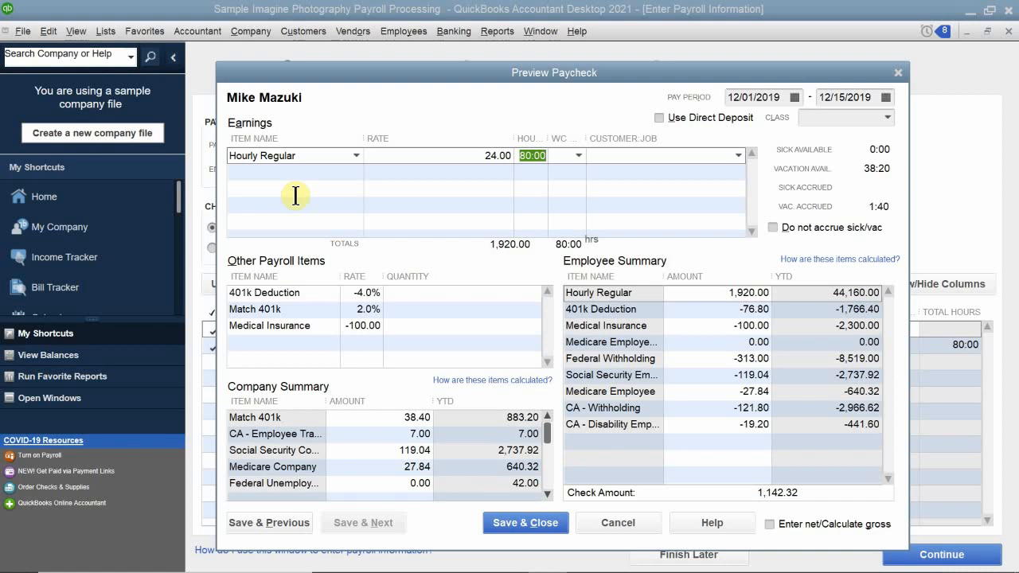
Save the hourly employee's paycheck, continue to the payroll review, and create the paychecks.
left_click(544, 186)
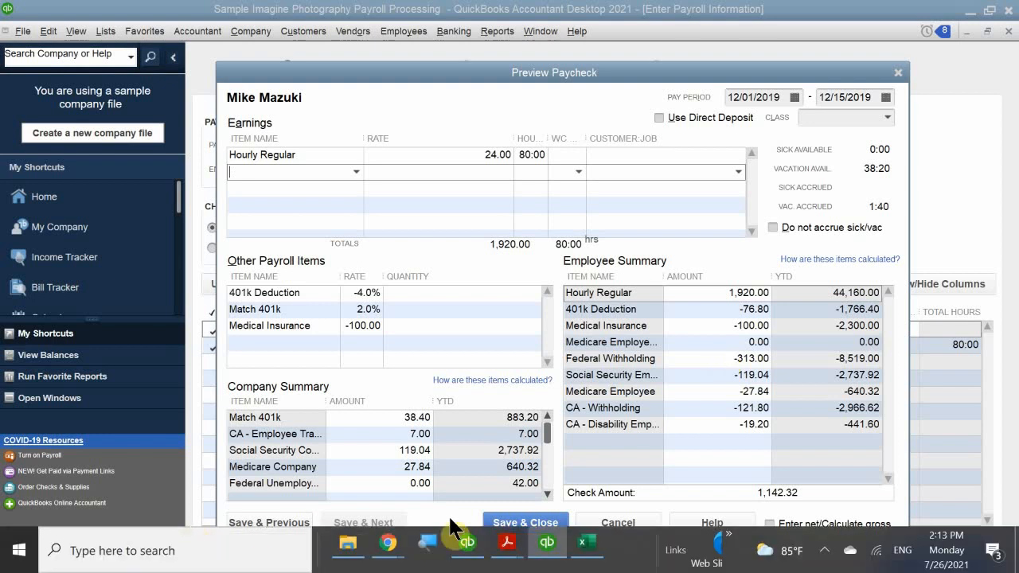
left_click(513, 523)
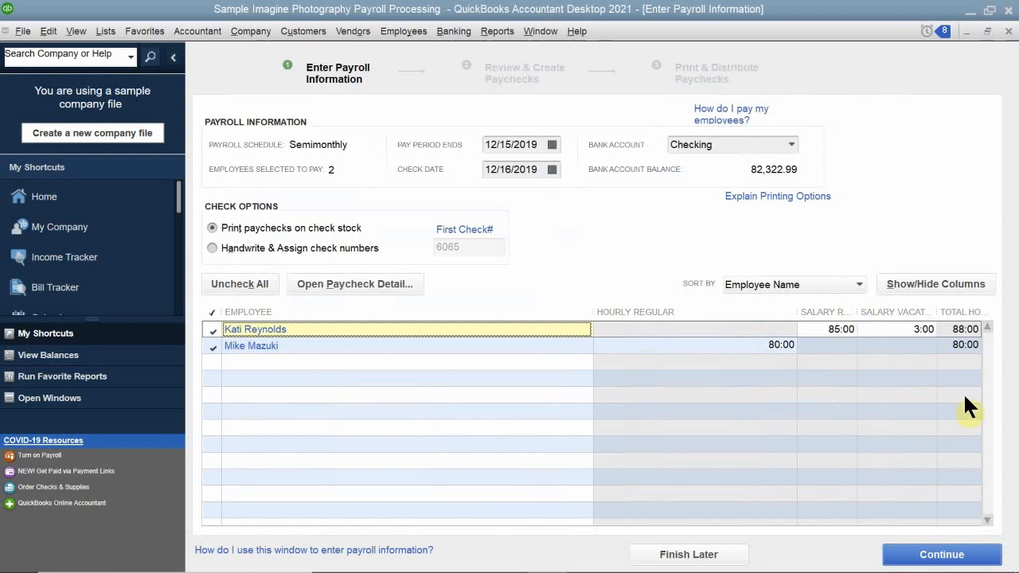
left_click(941, 557)
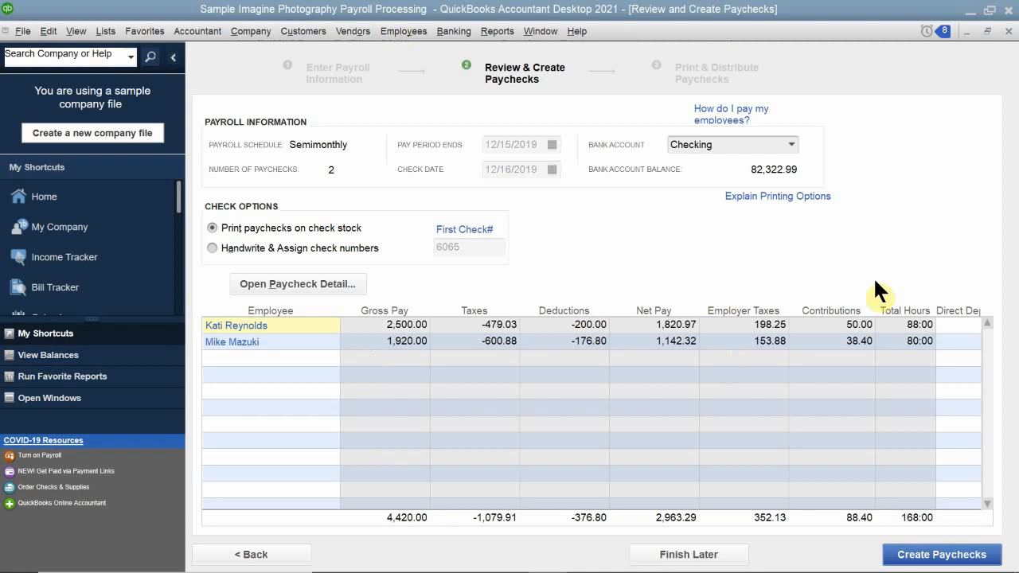
left_click(920, 559)
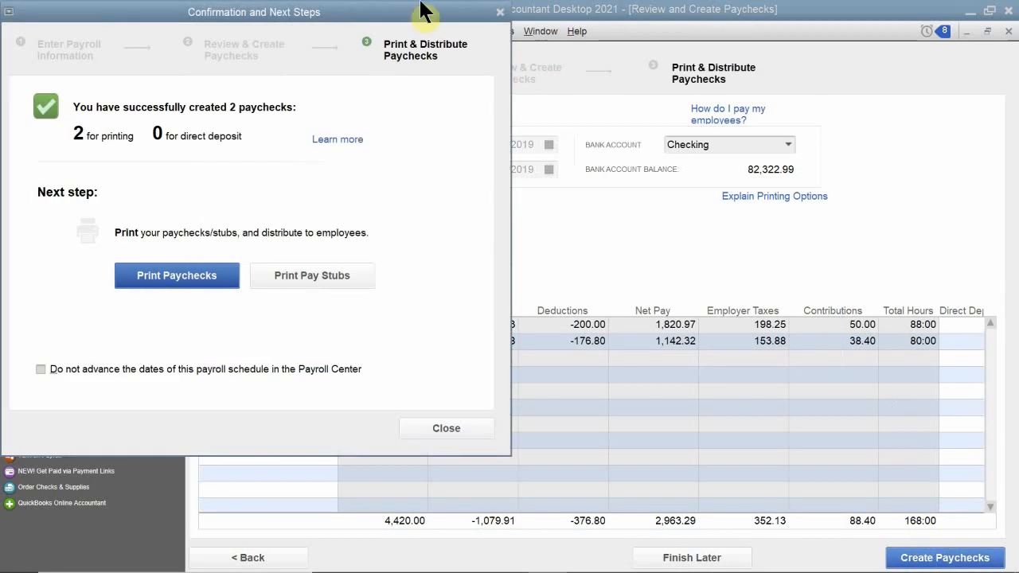
Start printing the paychecks from Checking, keeping both paychecks selected and 6069 as the first check number.
left_click(220, 7)
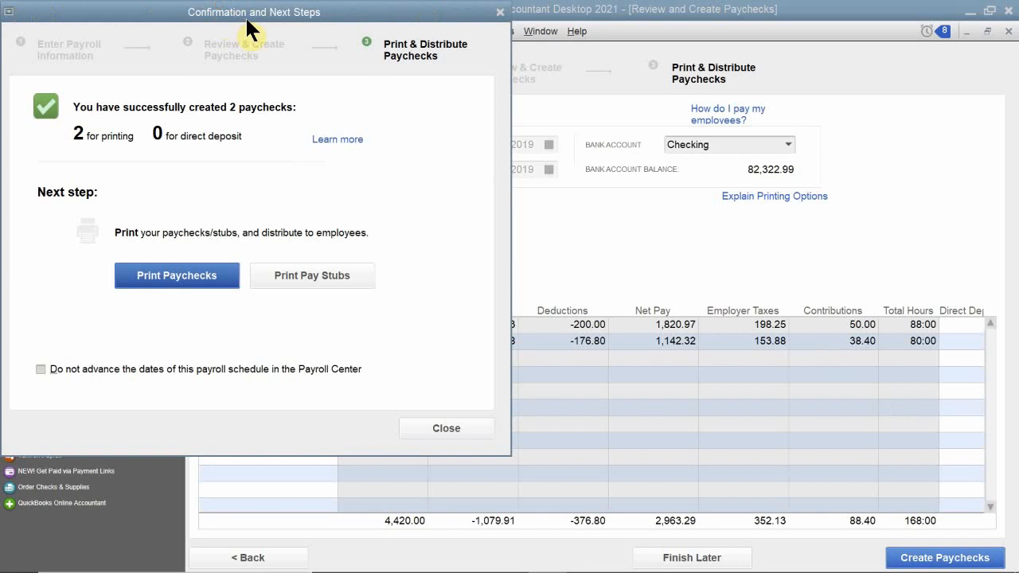
left_click_drag(237, 13, 474, 64)
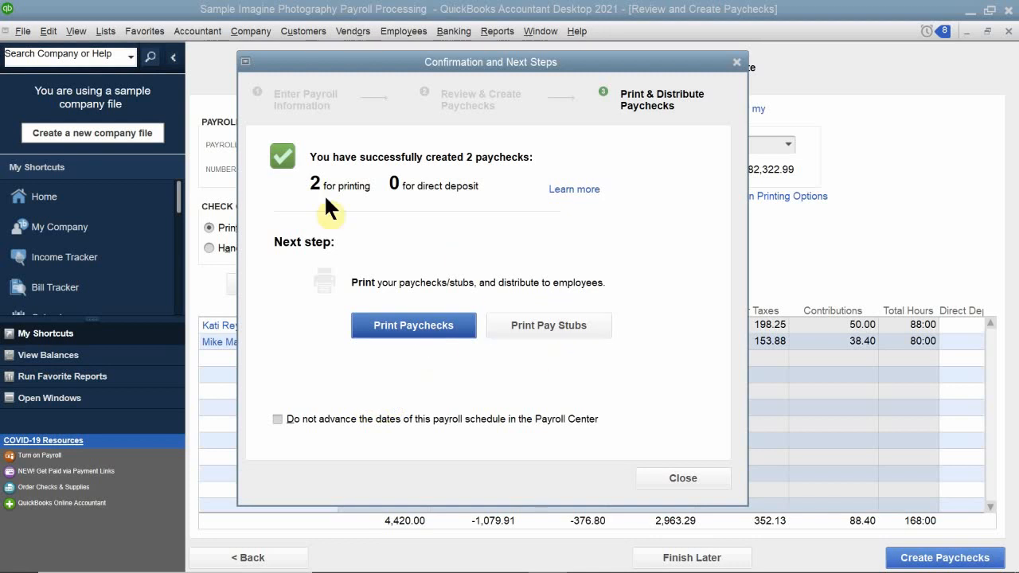
left_click(415, 322)
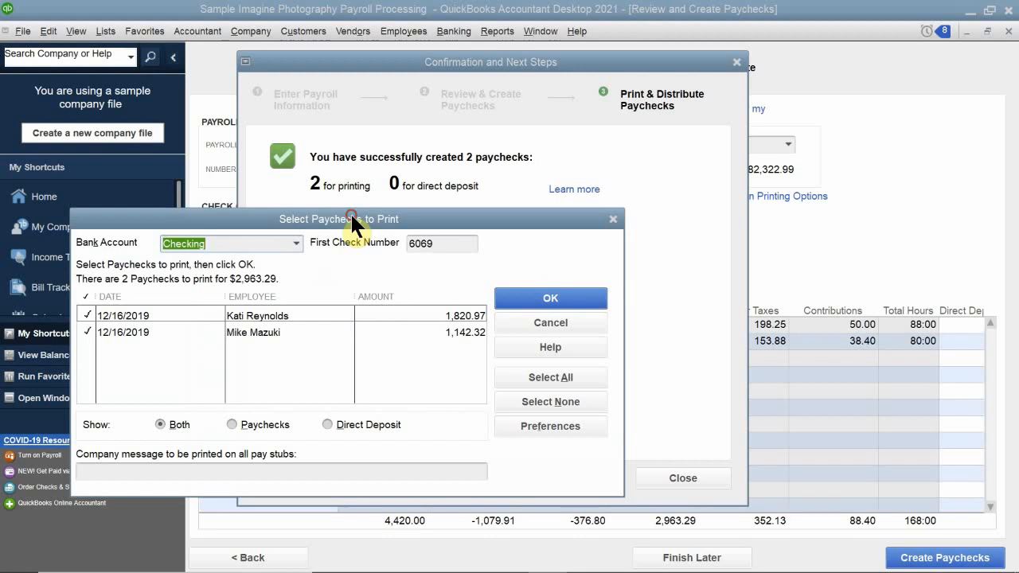
left_click_drag(351, 212, 505, 141)
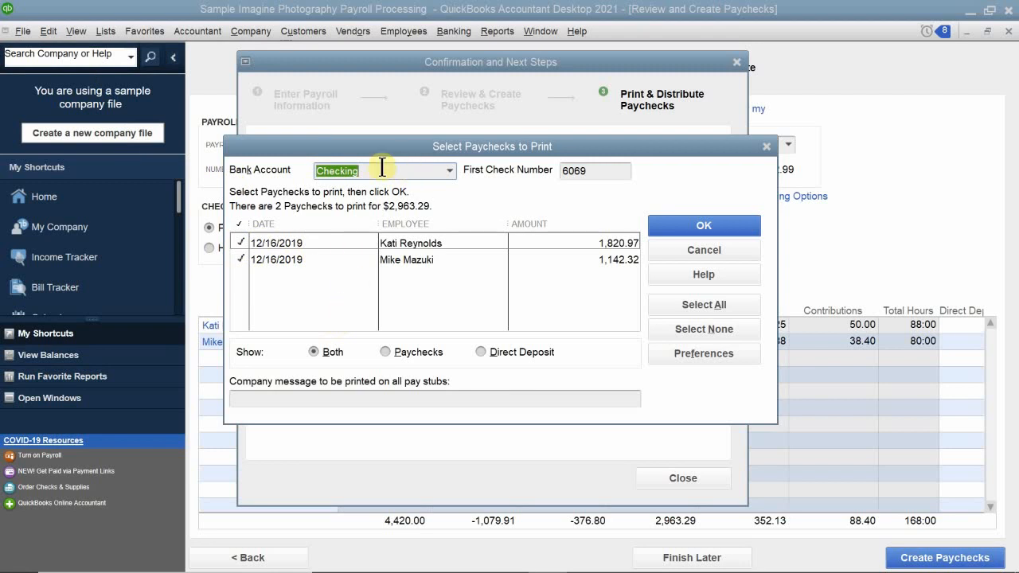
left_click(603, 174)
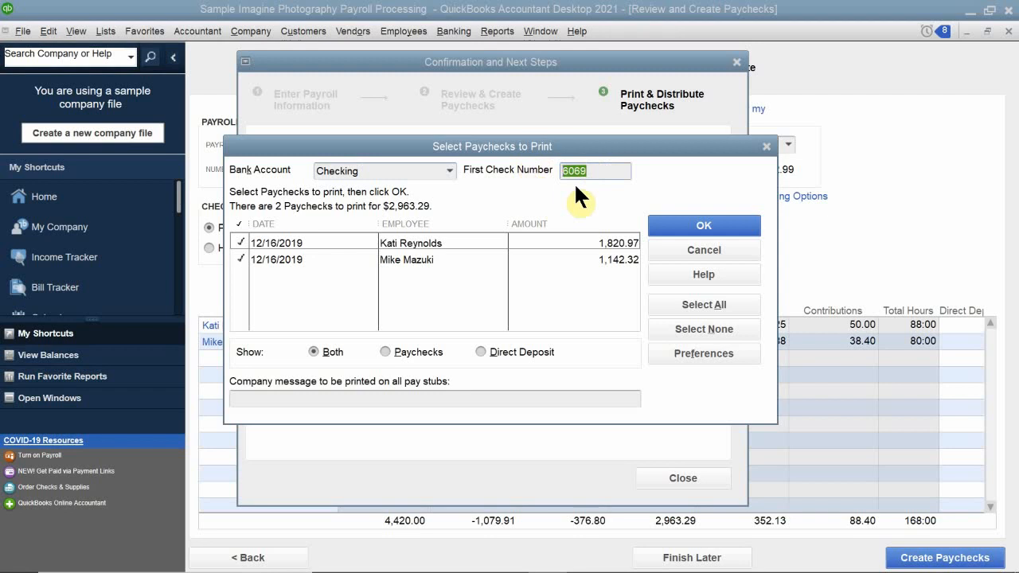
left_click(595, 173)
mouse_move(502, 569)
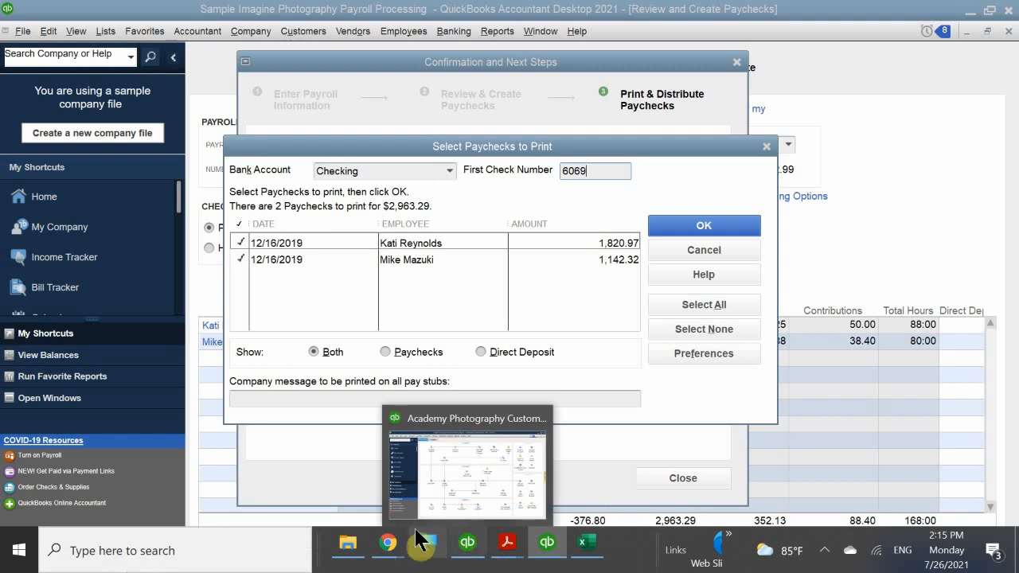
mouse_move(396, 558)
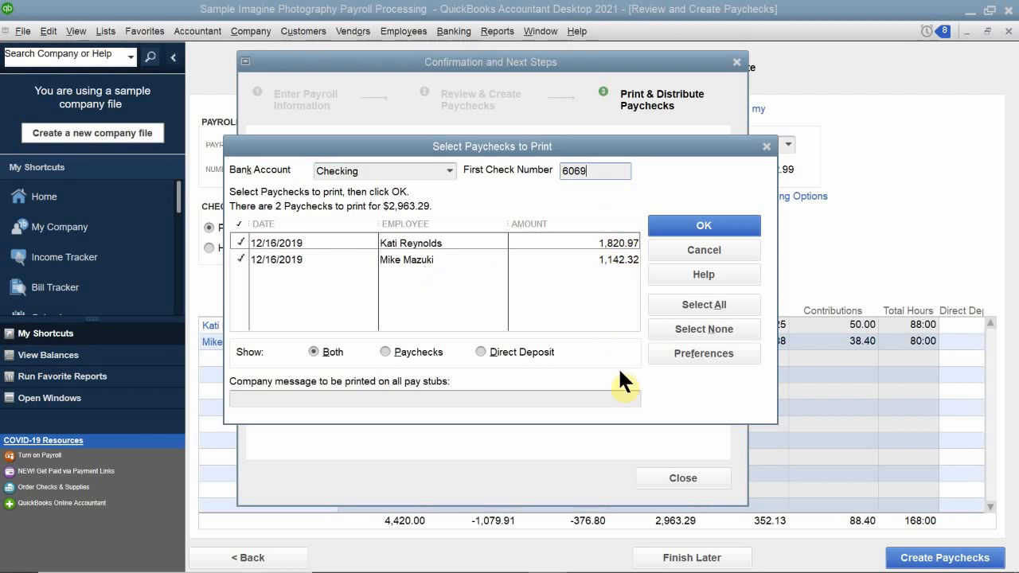
left_click(689, 222)
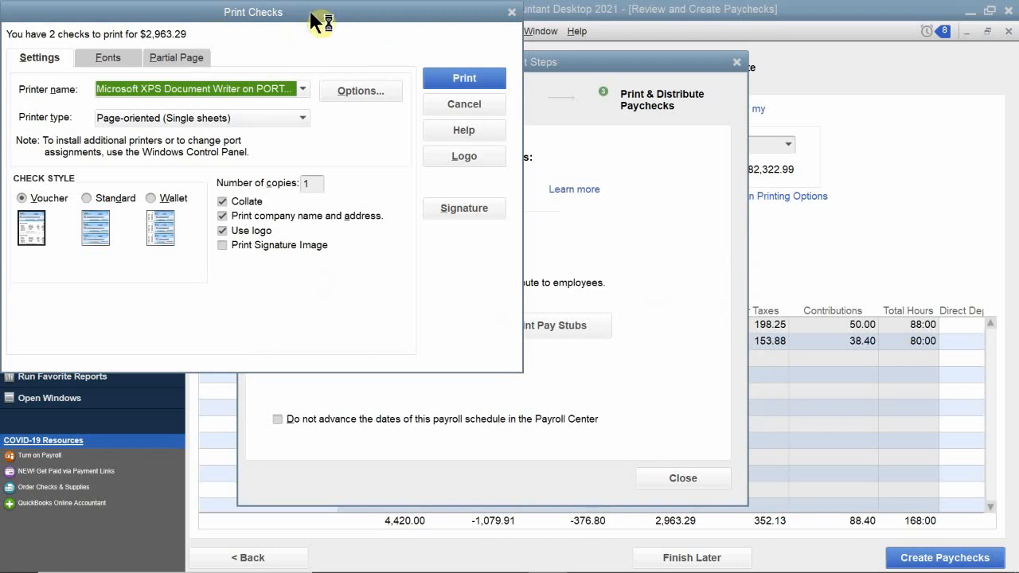
Look through the available printers for the checks and keep Microsoft XPS Document Writer.
left_click_drag(319, 19, 584, 112)
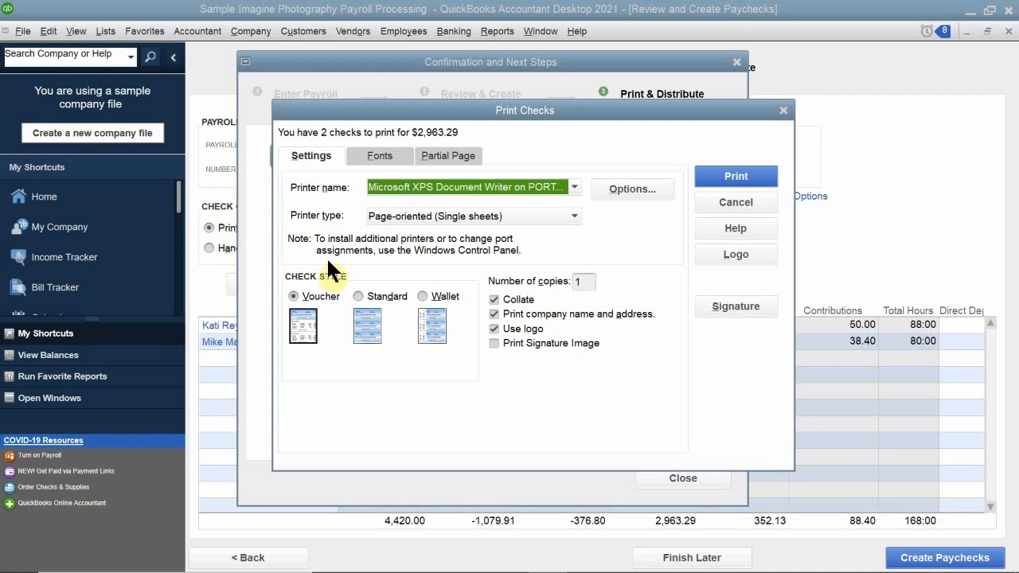
left_click(547, 184)
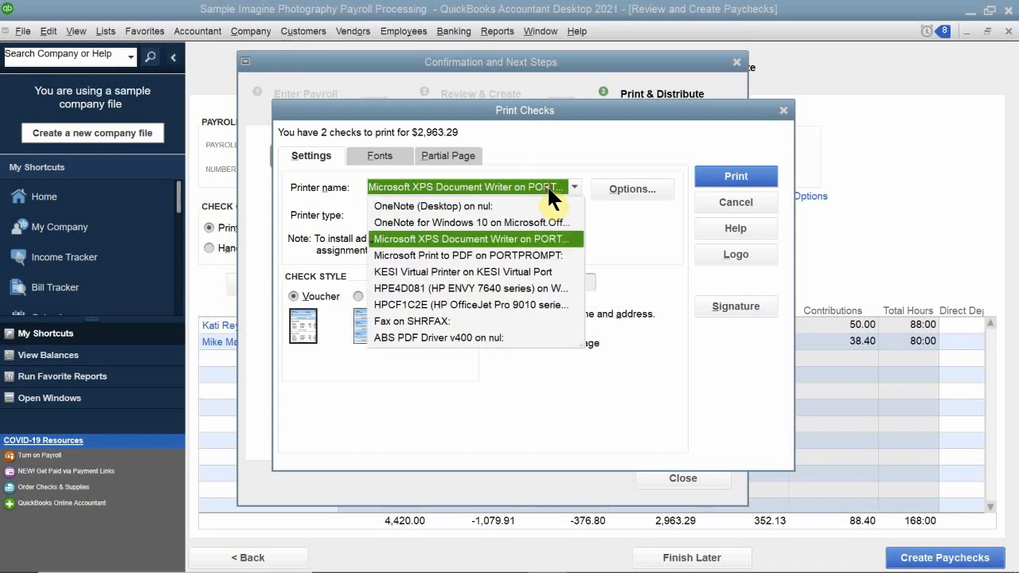
left_click(458, 385)
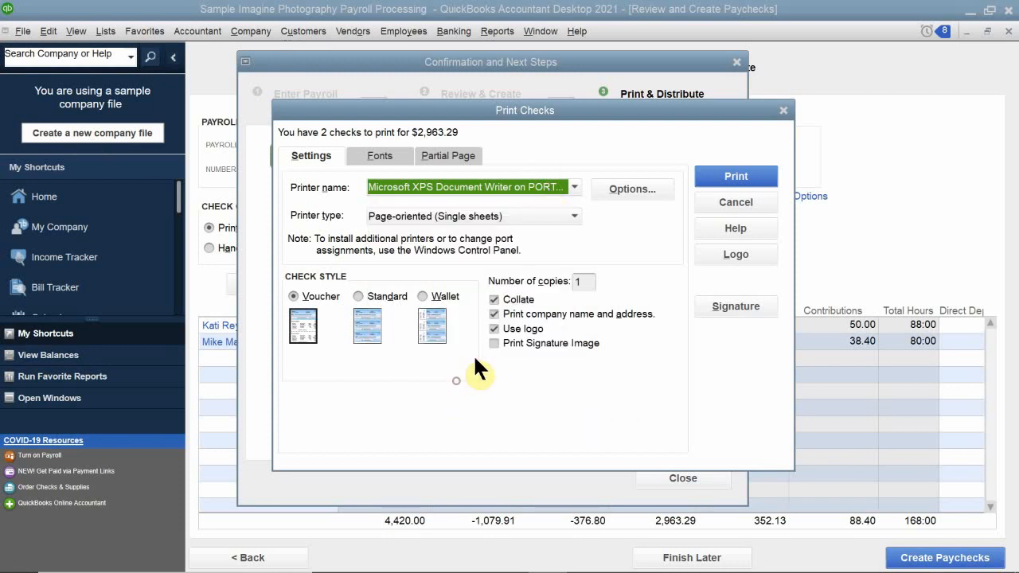
Start loading a signature image for the checks and browse to the LV PITA folder in Documents.
left_click(729, 313)
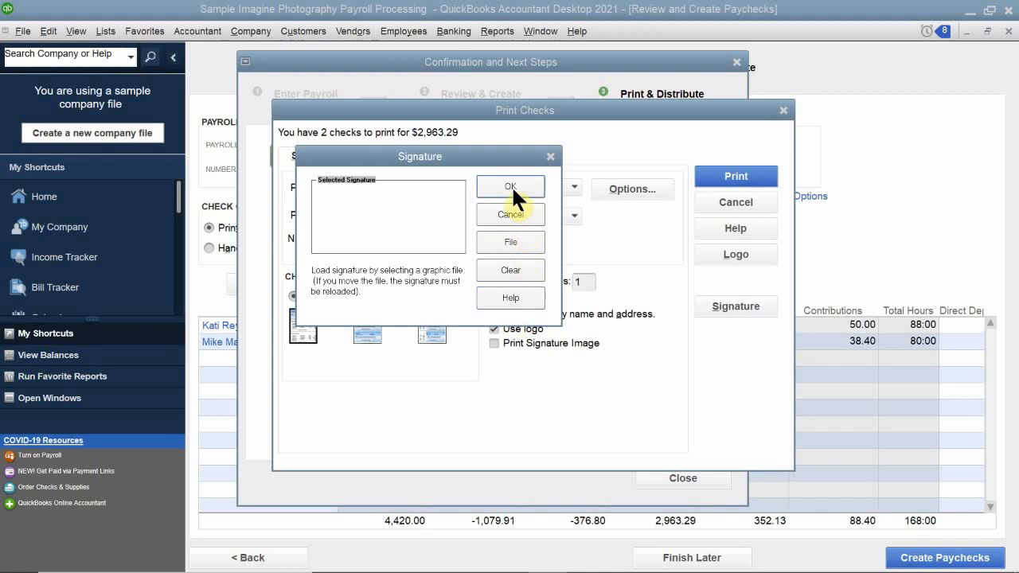
left_click(514, 242)
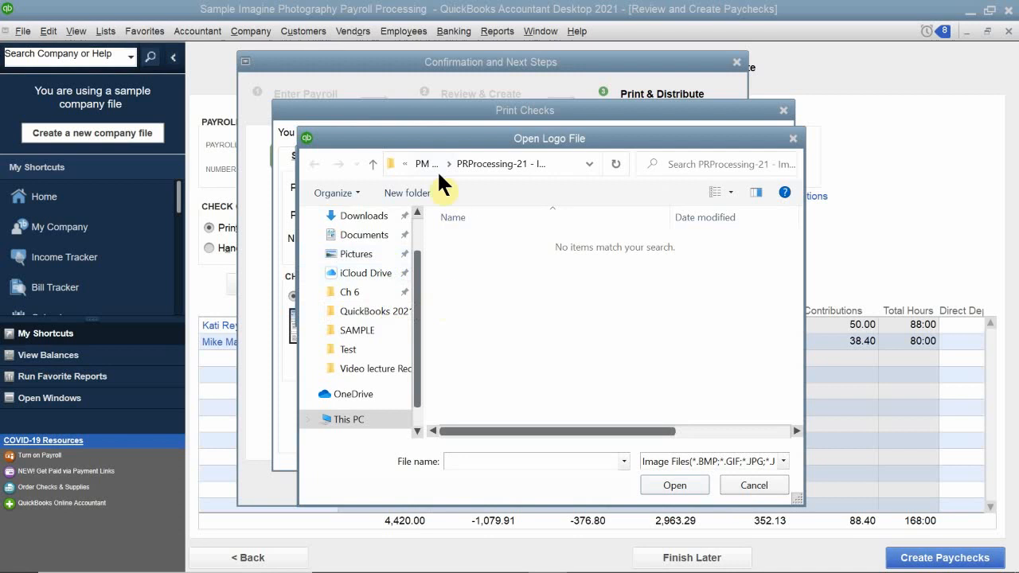
scroll(362, 275, "up", 1)
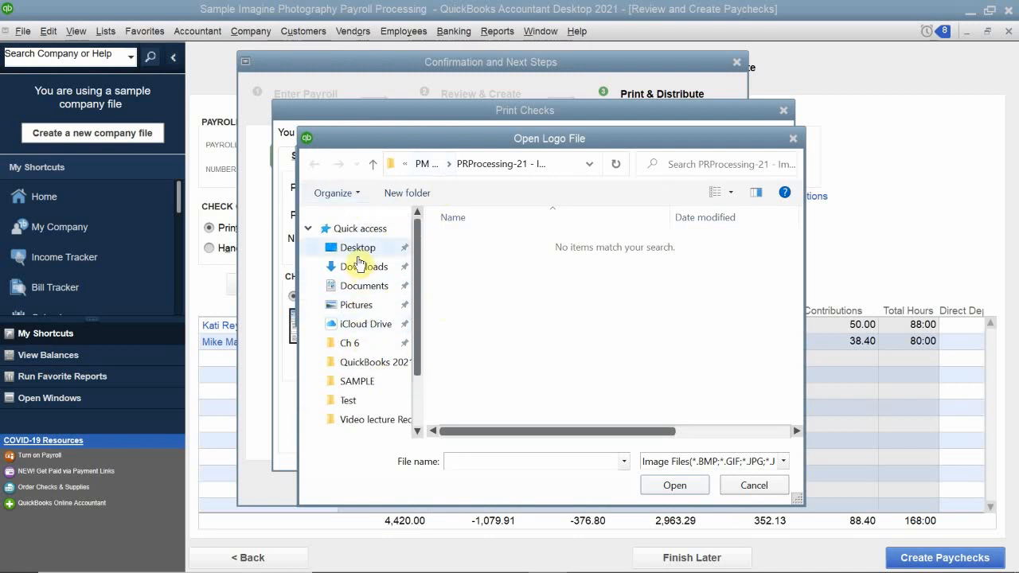
left_click(358, 286)
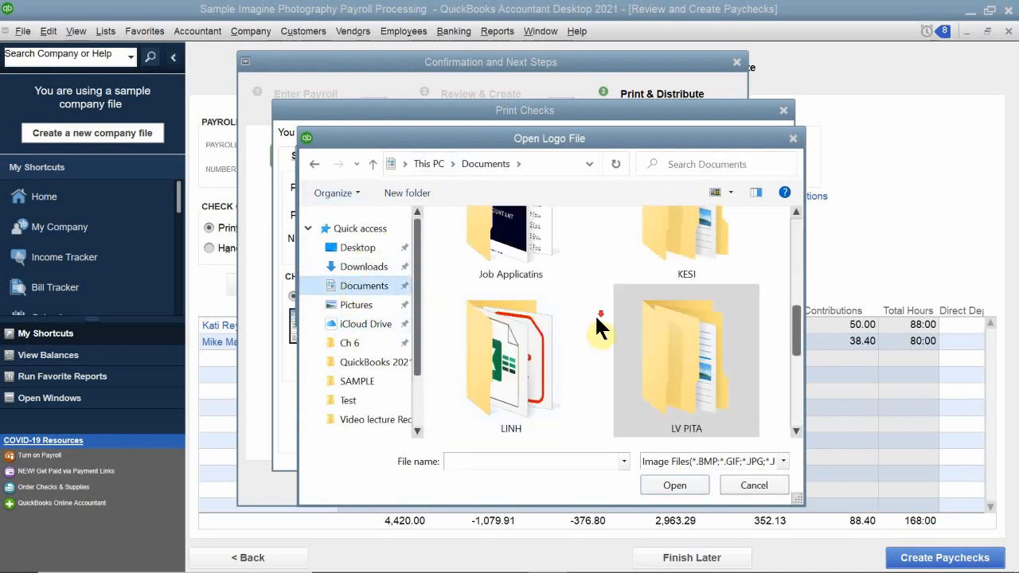
scroll(605, 319, "down", 2)
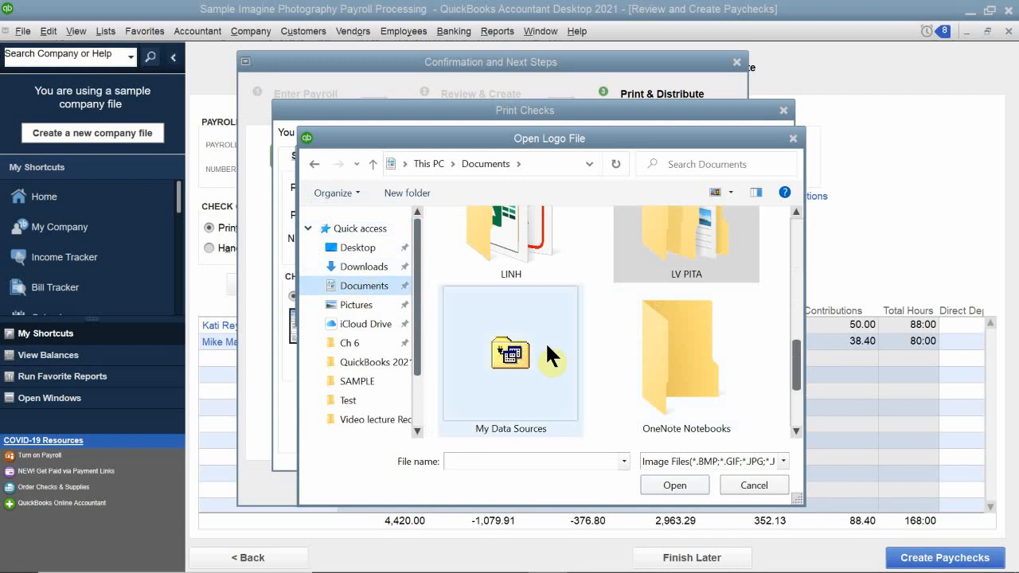
scroll(624, 343, "down", 1)
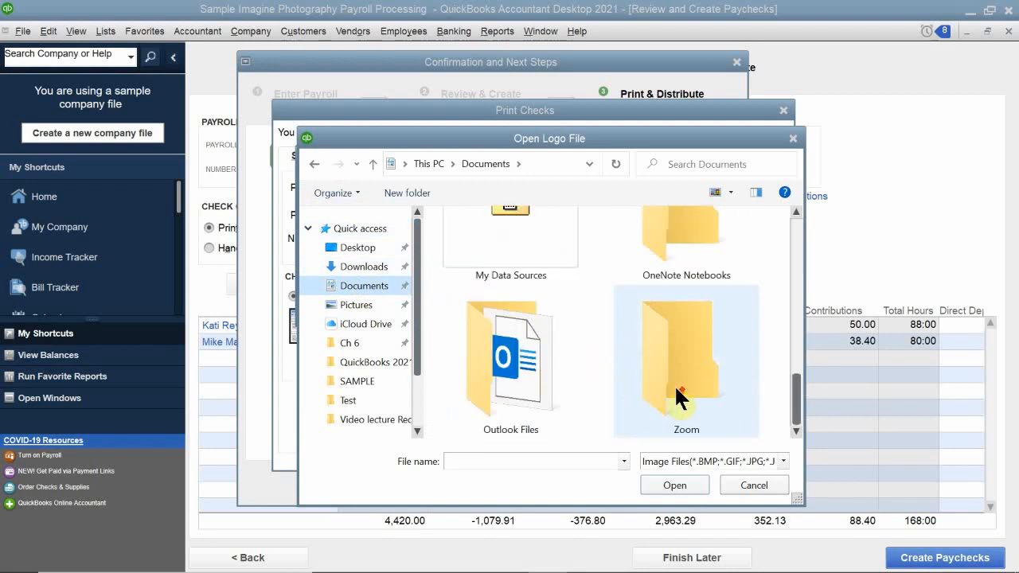
scroll(674, 385, "up", 1)
double_click(648, 308)
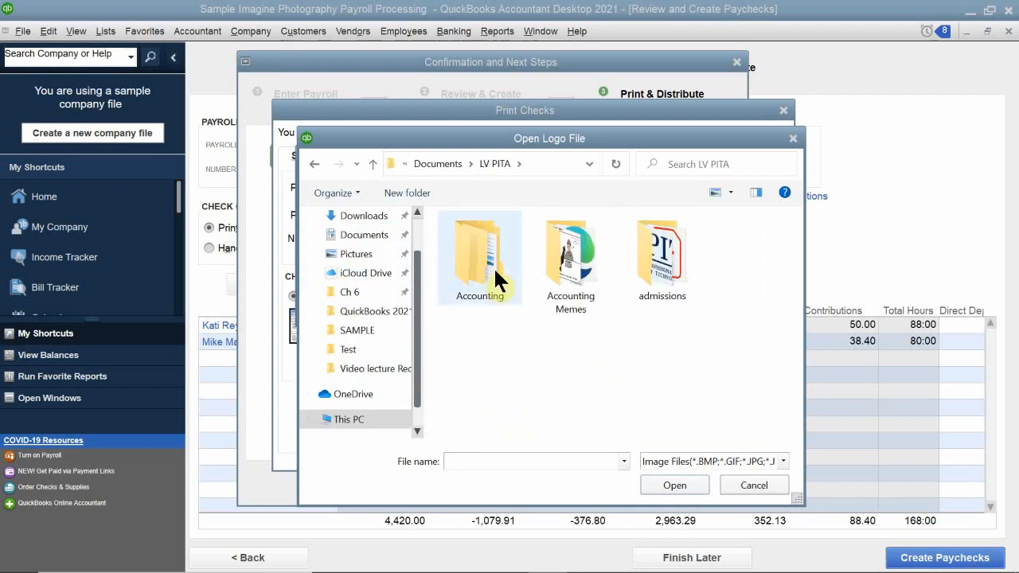
Browse through Accounting, Quickbooks Class and Quickbooks Portable Files to the Final 2021 Classroom Files folder.
double_click(494, 266)
double_click(521, 290)
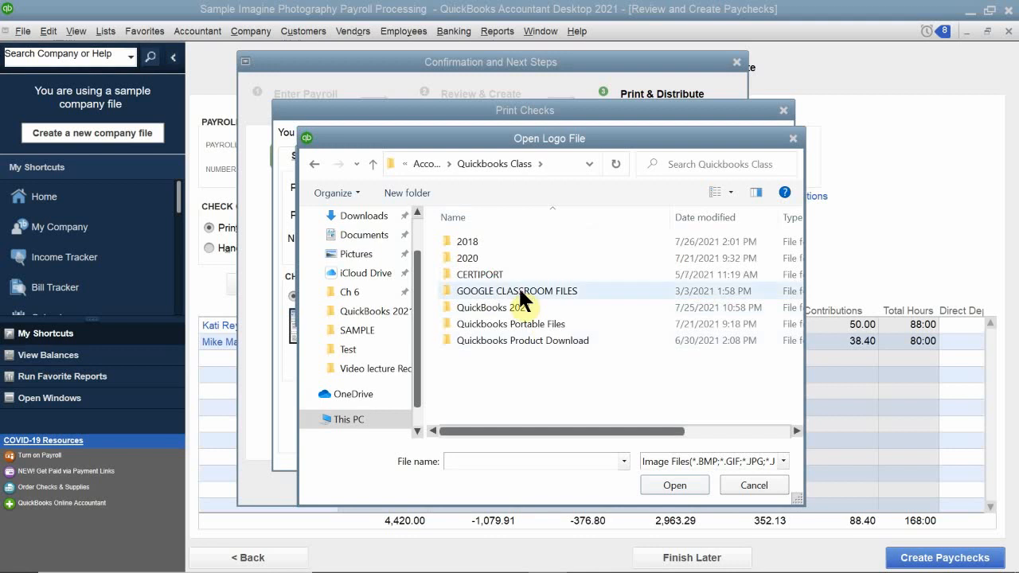
left_click(548, 325)
double_click(548, 324)
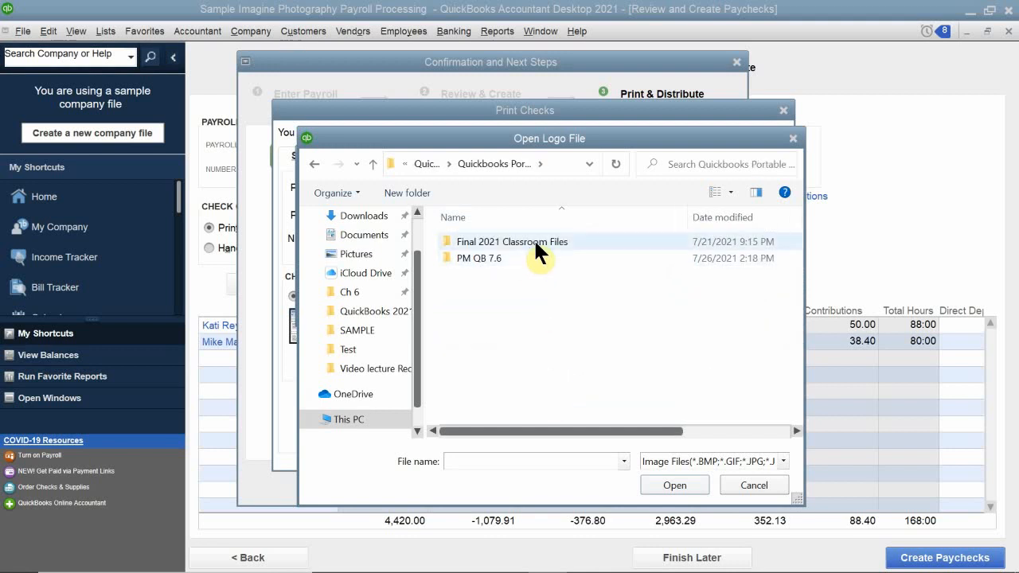
double_click(535, 236)
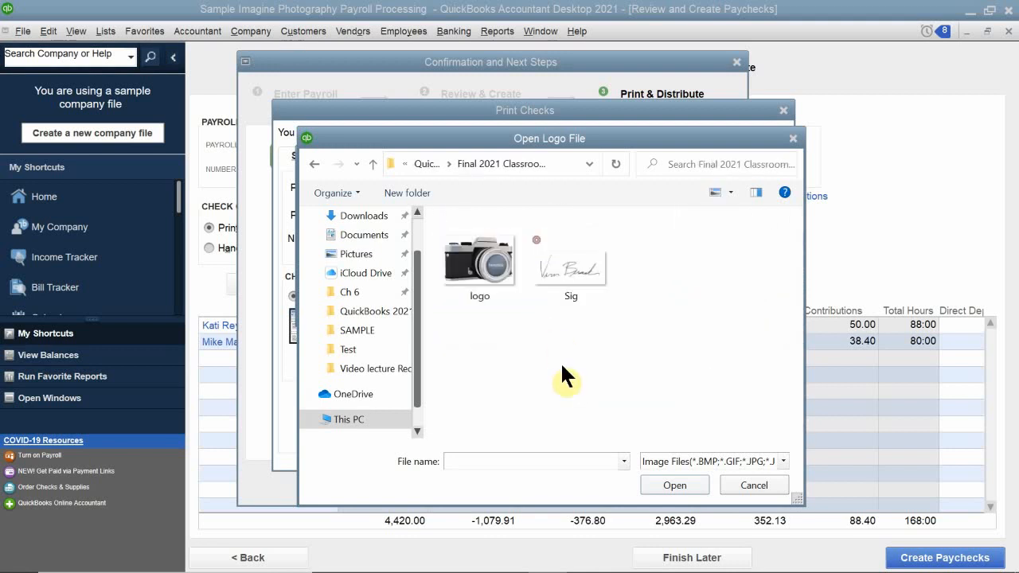
Load the Sig image as the check signature, accept copying the file, and confirm the signature.
left_click(570, 266)
double_click(572, 266)
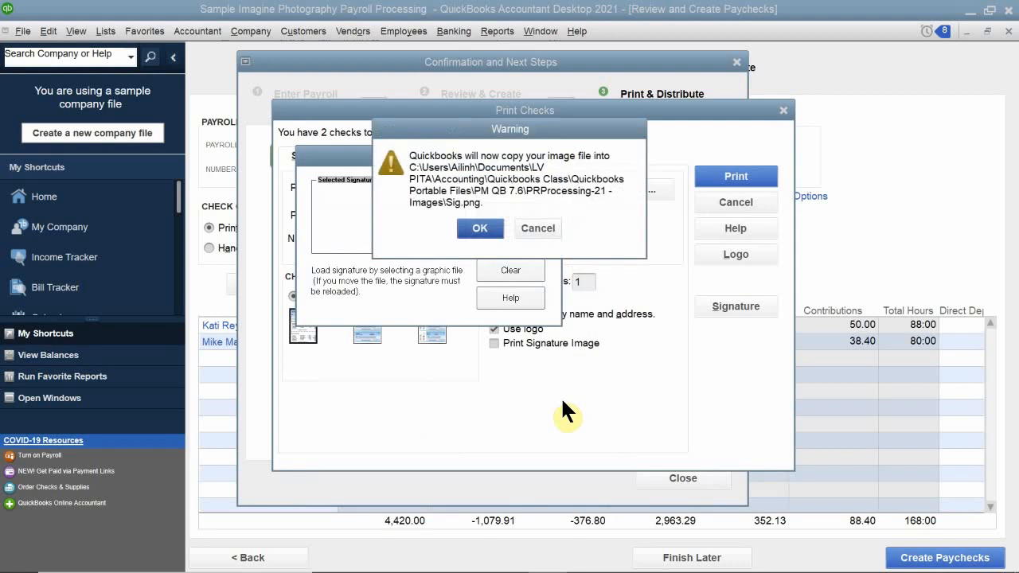
left_click(488, 231)
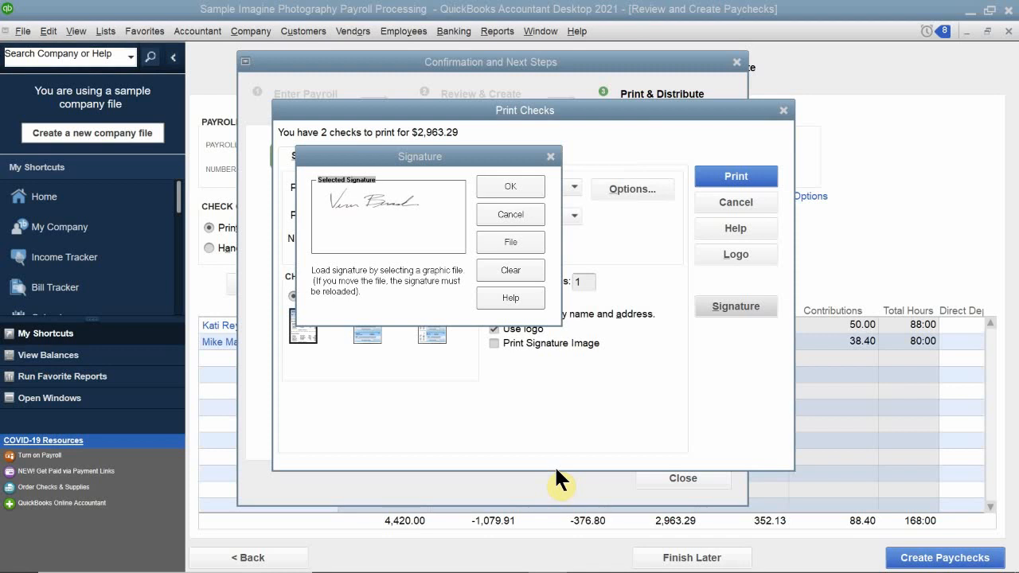
mouse_move(555, 572)
left_click(508, 186)
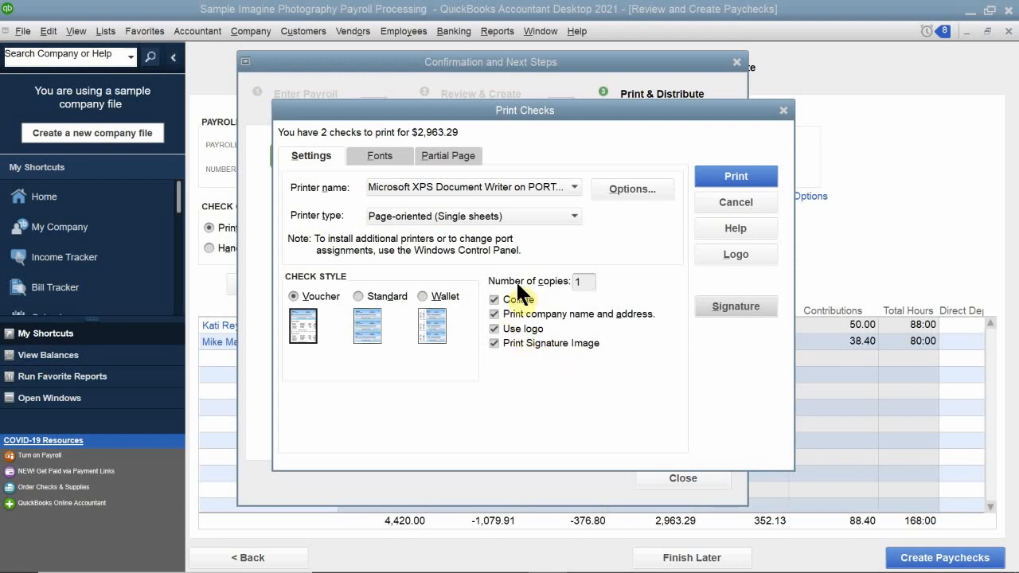
Print the checks to a file, choosing Documents > LV PITA > Accounting > Quickbooks Class > Quickbooks Portable Files > PM QB 7.6 as its folder.
left_click(717, 174)
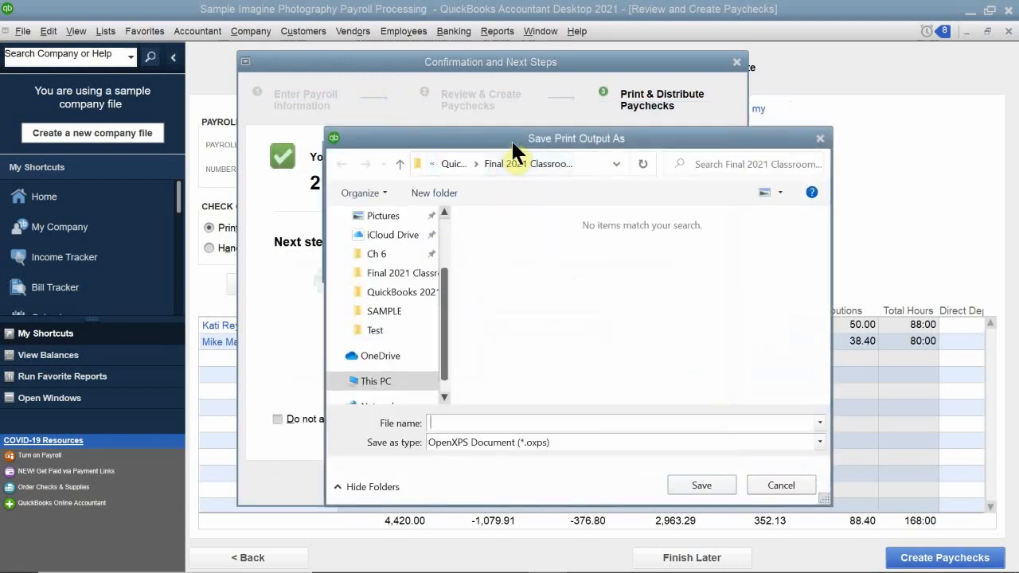
left_click_drag(511, 139, 410, 127)
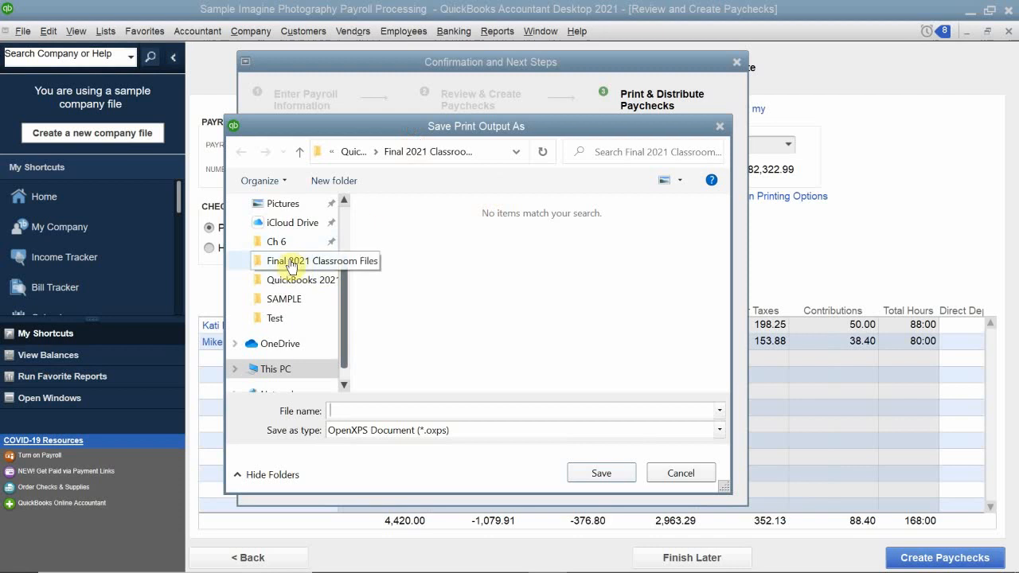
scroll(291, 266, "up", 5)
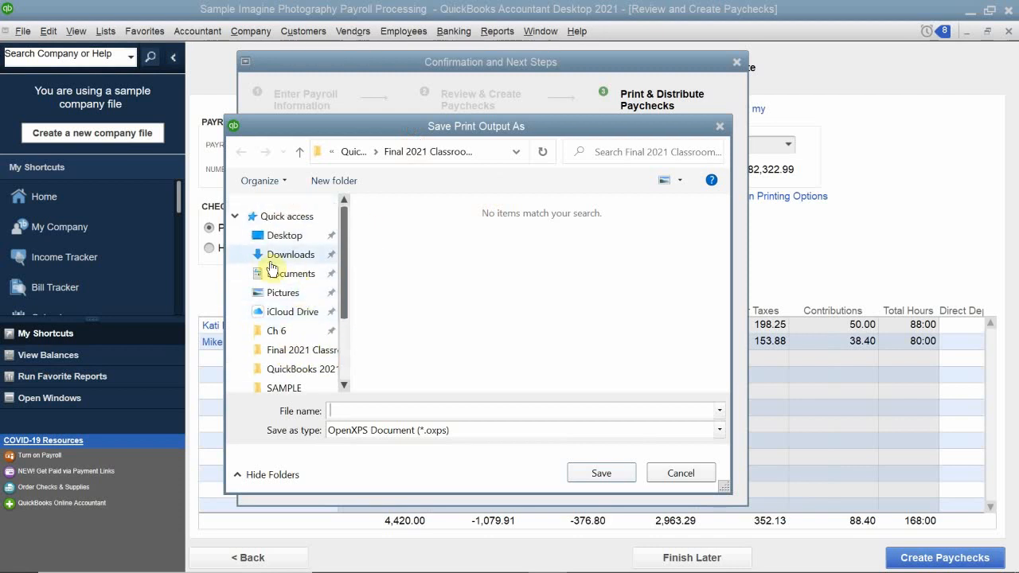
left_click(274, 273)
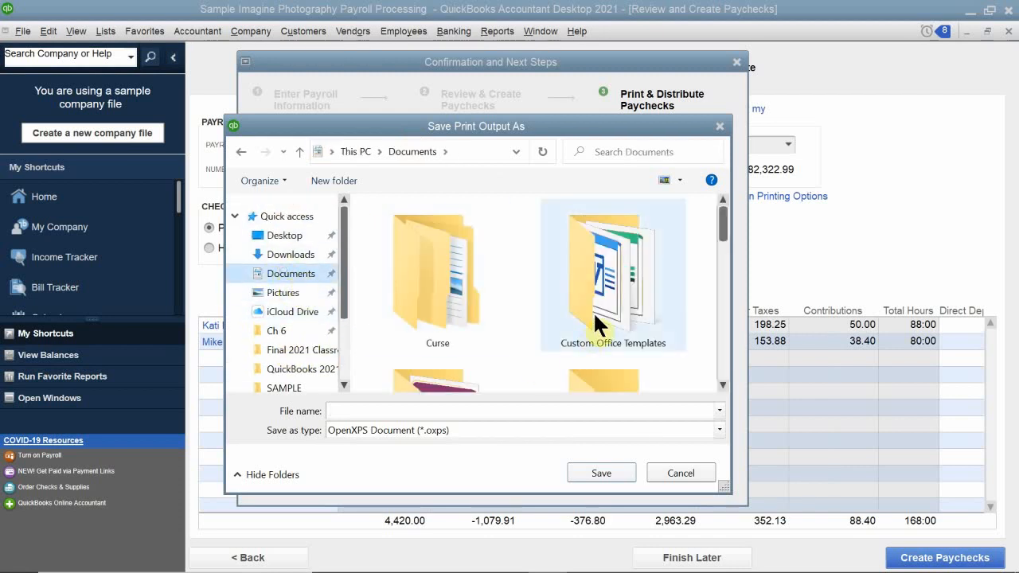
scroll(594, 325, "down", 3)
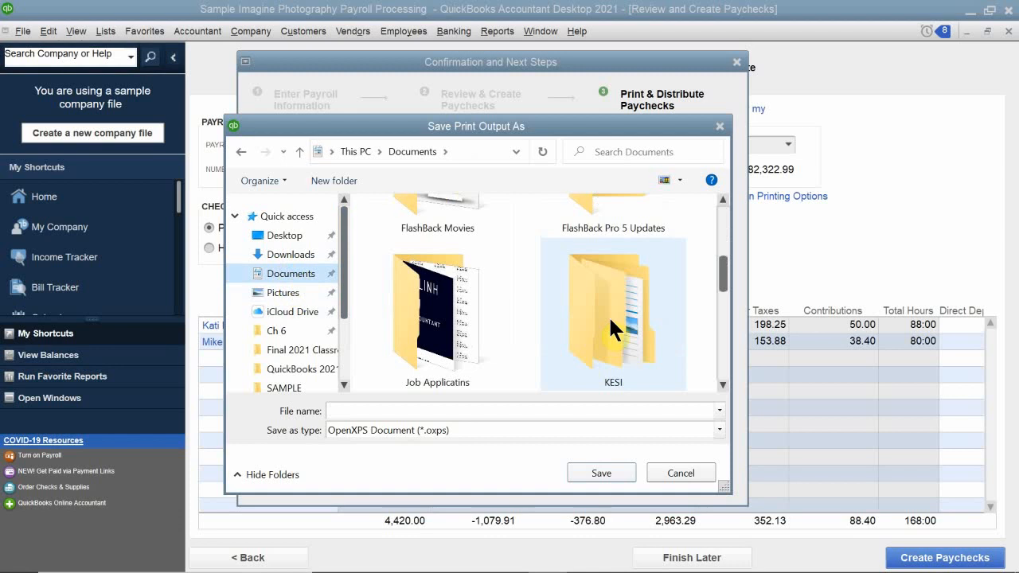
scroll(617, 316, "down", 2)
double_click(614, 327)
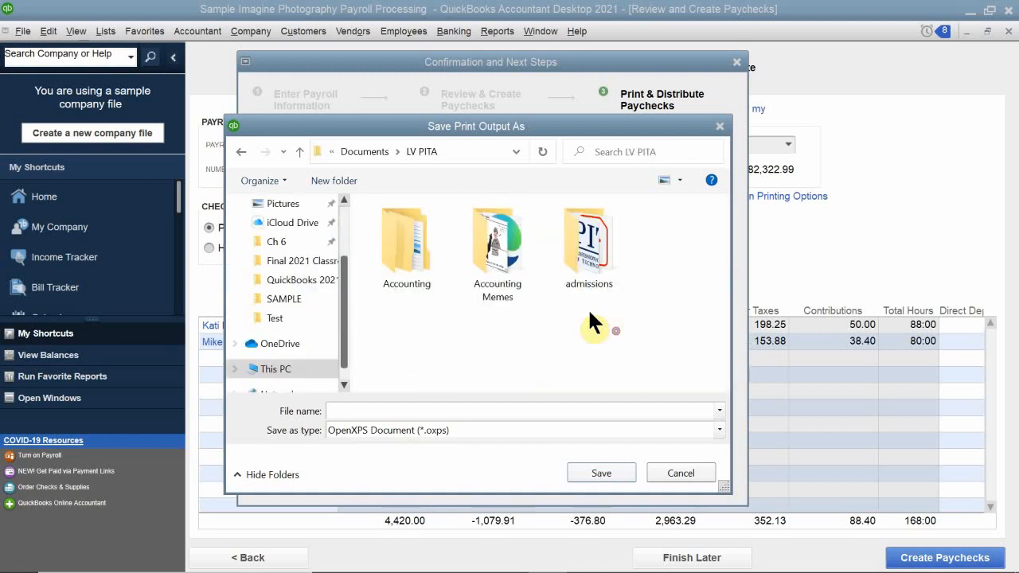
double_click(410, 246)
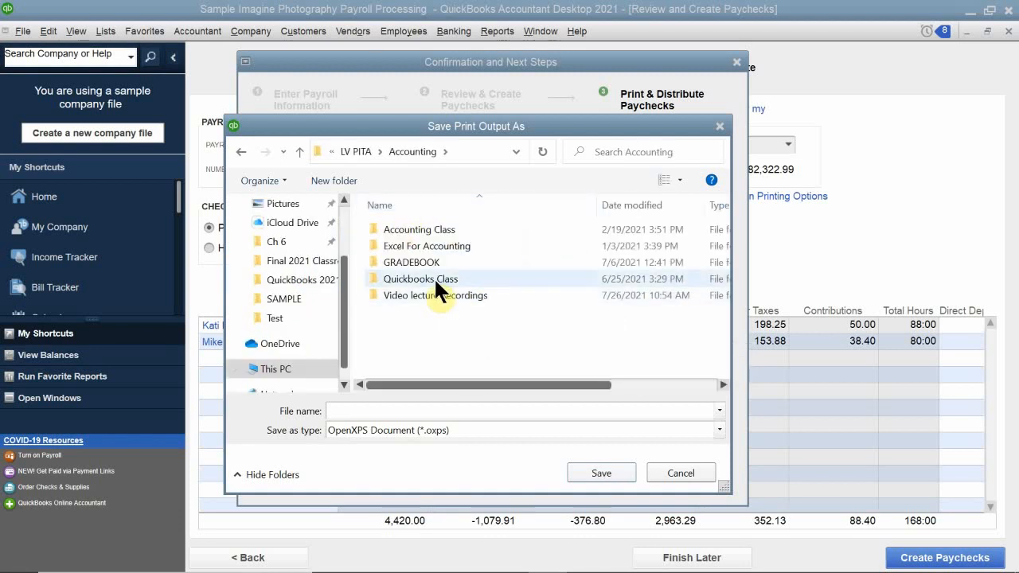
double_click(434, 279)
double_click(438, 311)
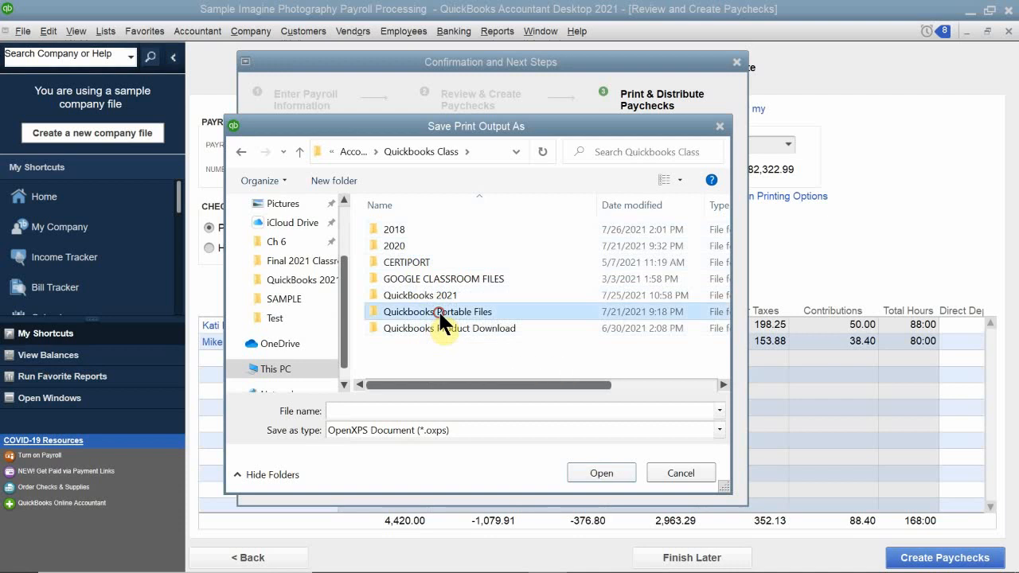
double_click(429, 243)
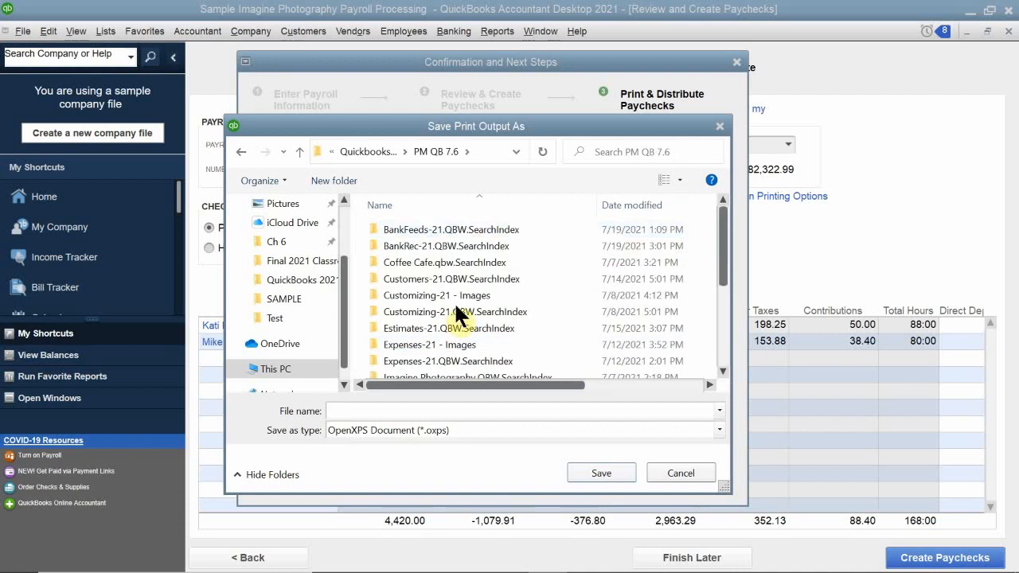
Name the print output file "Payroll 12-16-19" and save it as an OpenXPS document.
left_click(444, 411)
type("Pay")
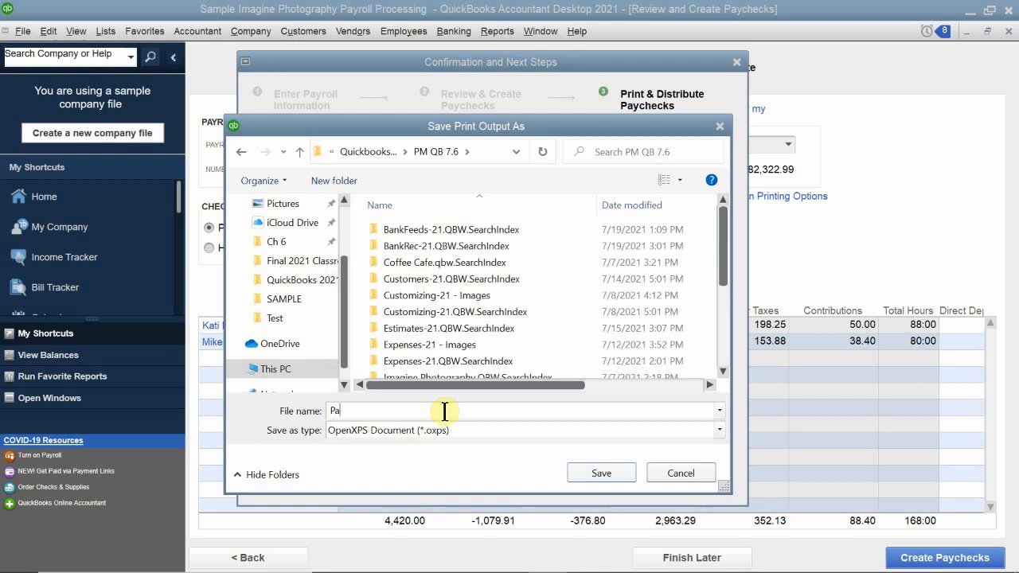
type("roll")
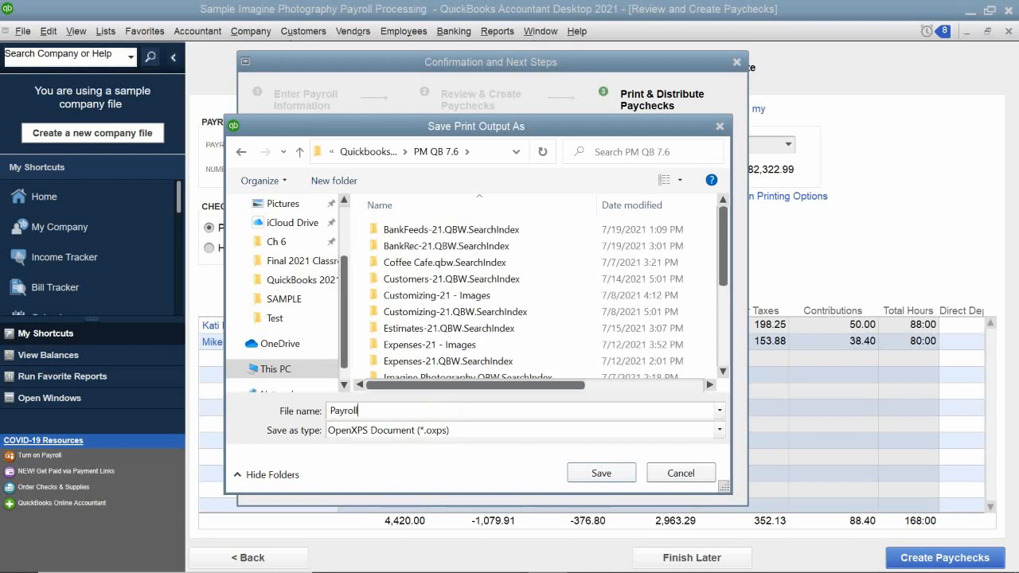
type(" 12-16-19")
key("Return")
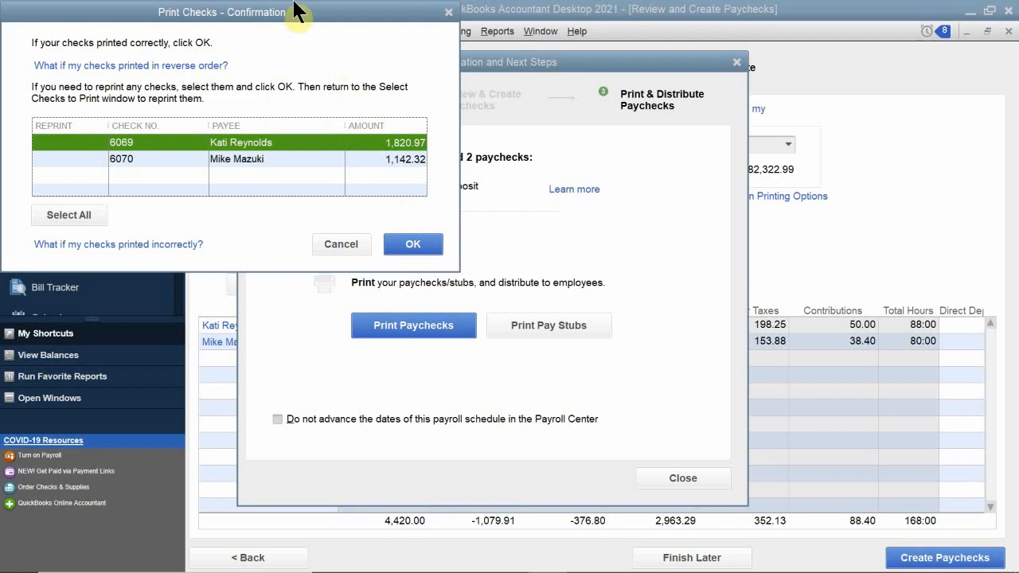
Confirm that the paychecks printed correctly, then close the payroll confirmation window and the Payroll Center.
left_click_drag(279, 20, 488, 125)
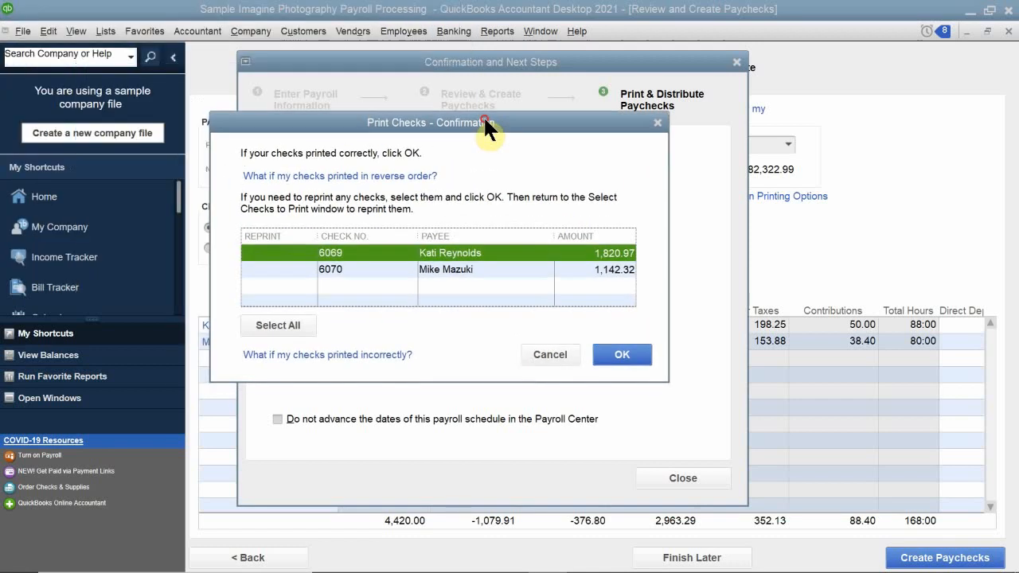
left_click(637, 354)
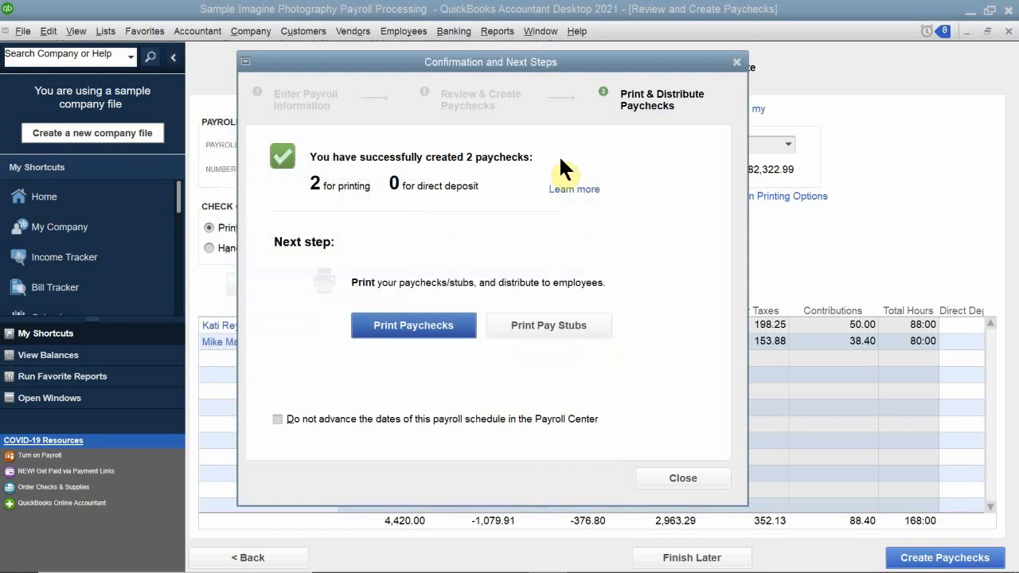
left_click(736, 61)
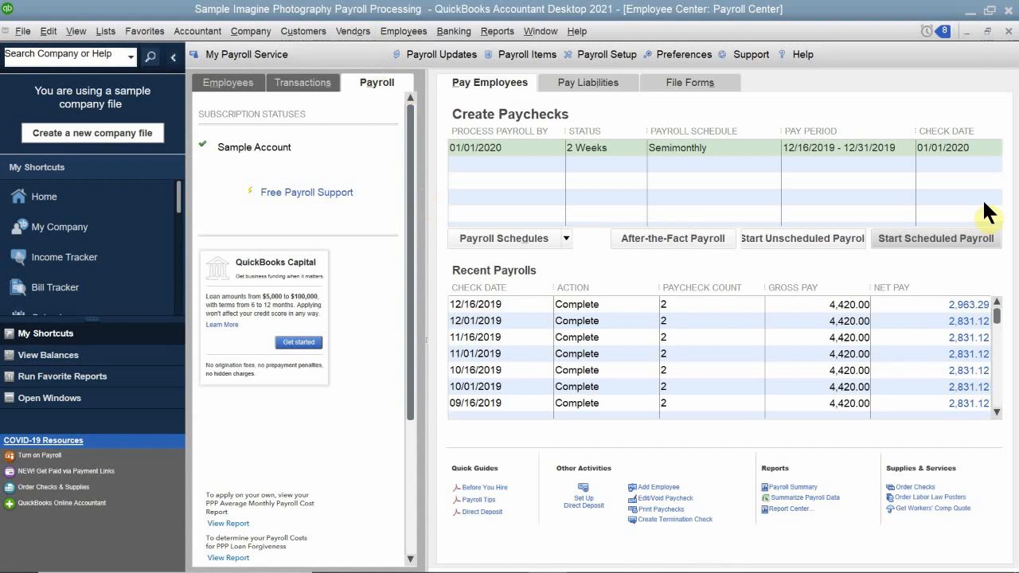
left_click(1009, 32)
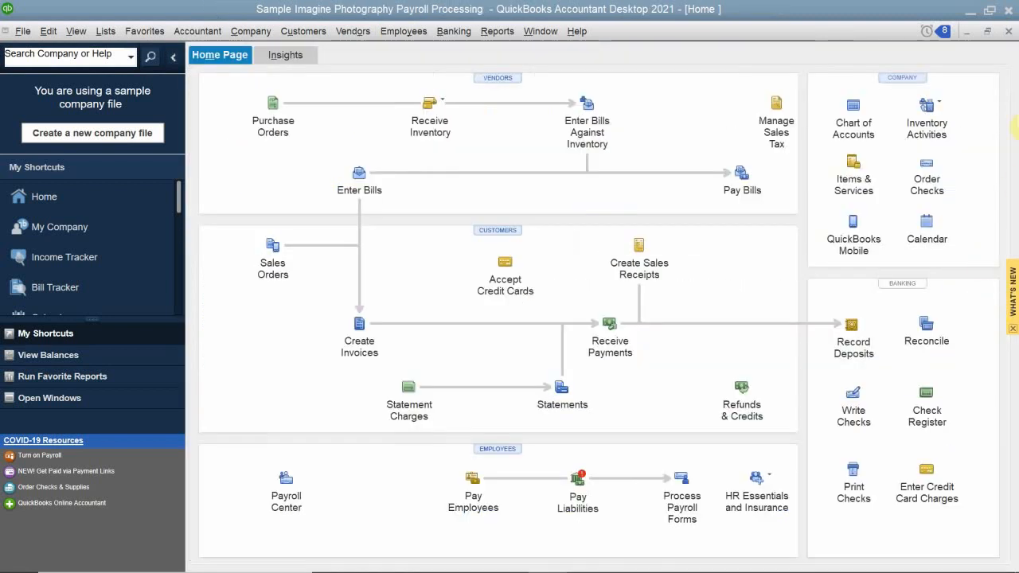
Open the check register for the Checking account, review the new paycheck entries, and close the register.
left_click(926, 398)
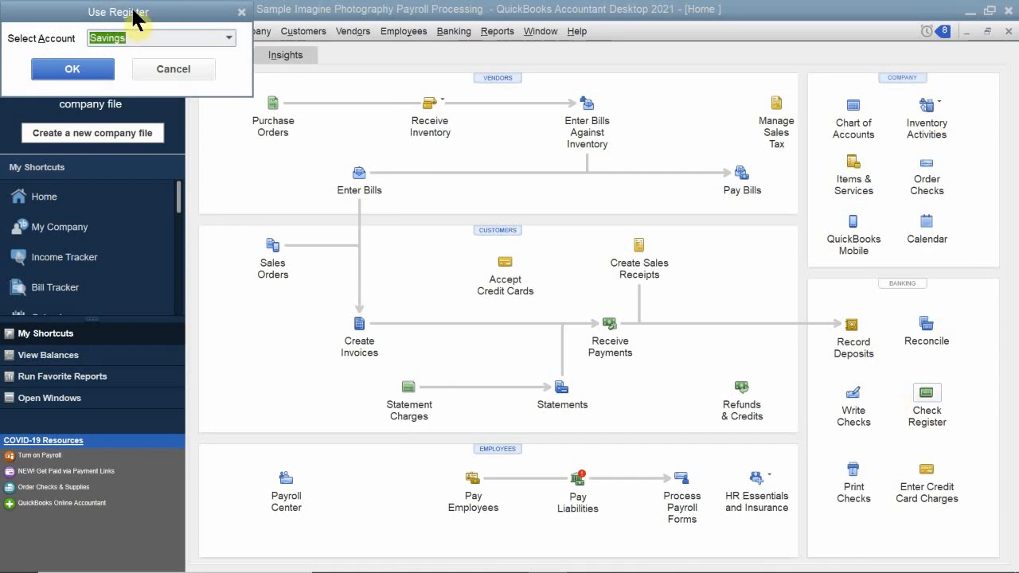
left_click_drag(134, 14, 411, 188)
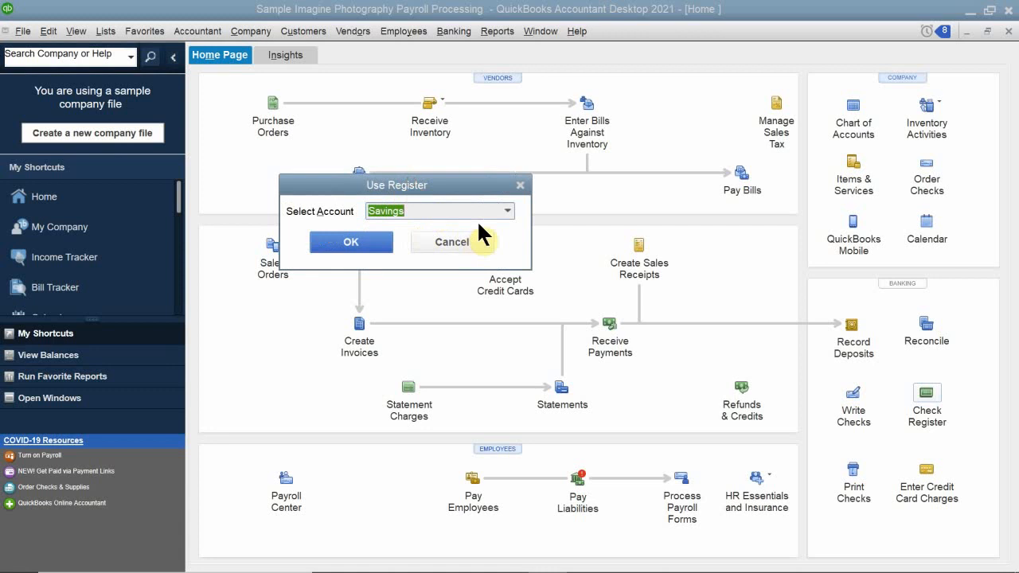
left_click(508, 211)
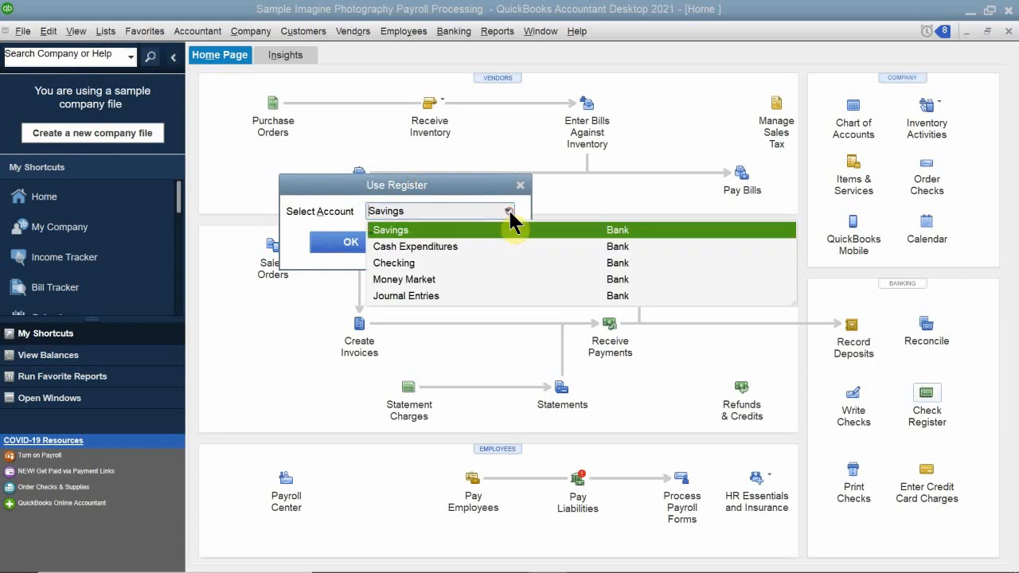
left_click(396, 262)
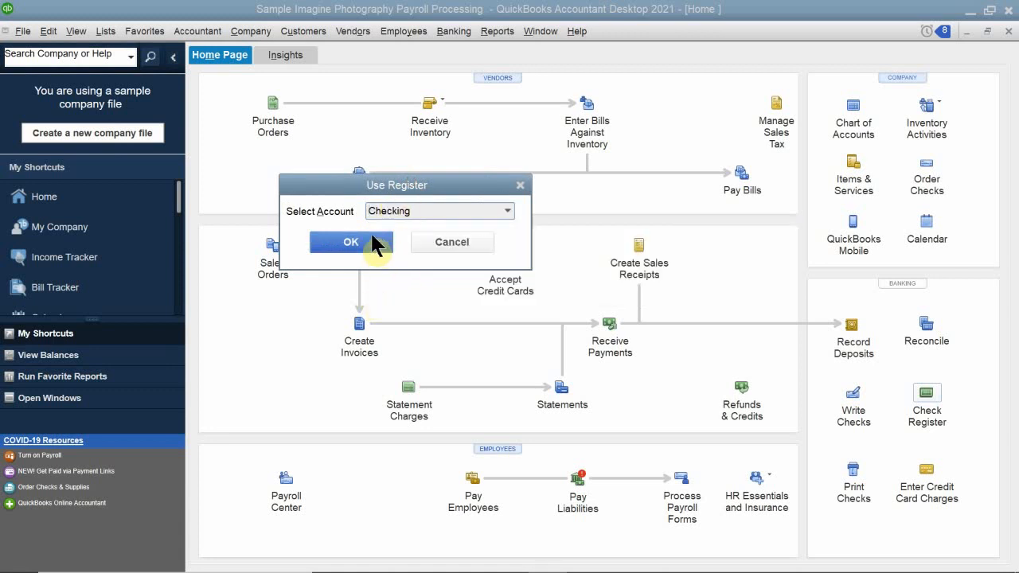
left_click(363, 241)
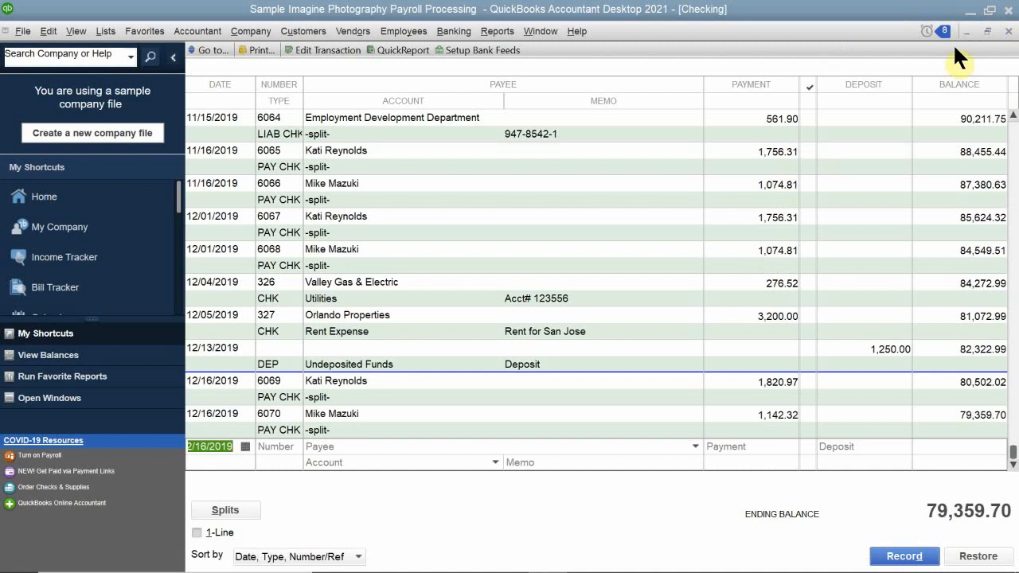
left_click(1007, 32)
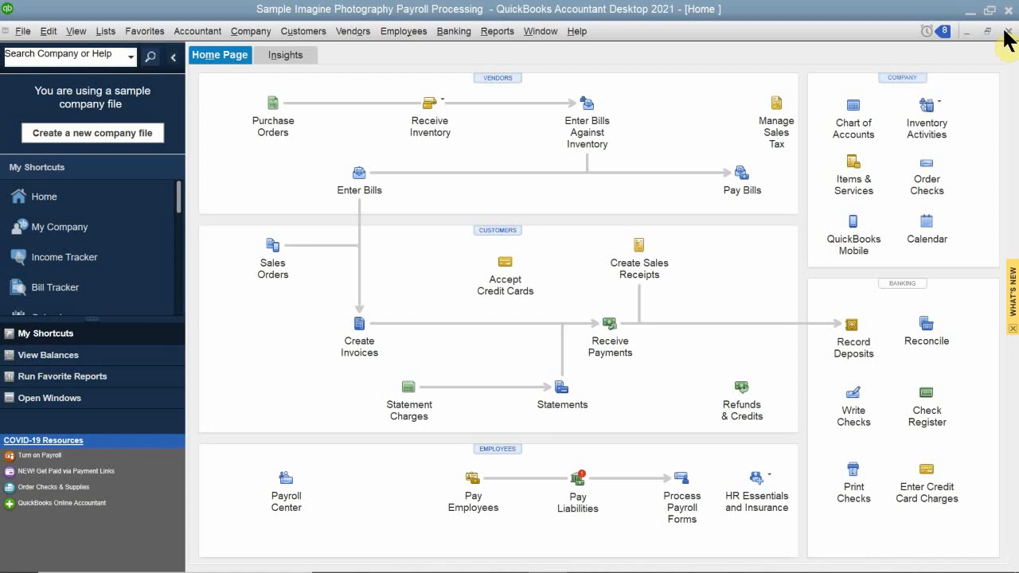
Open the Chart of Accounts and search it for "payroll" accounts.
left_click(853, 120)
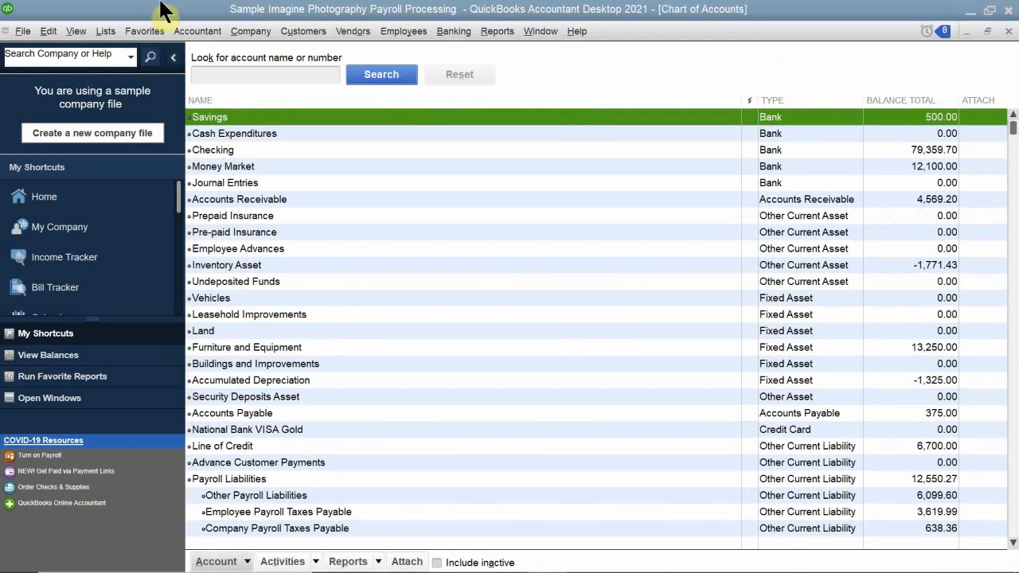
left_click(257, 75)
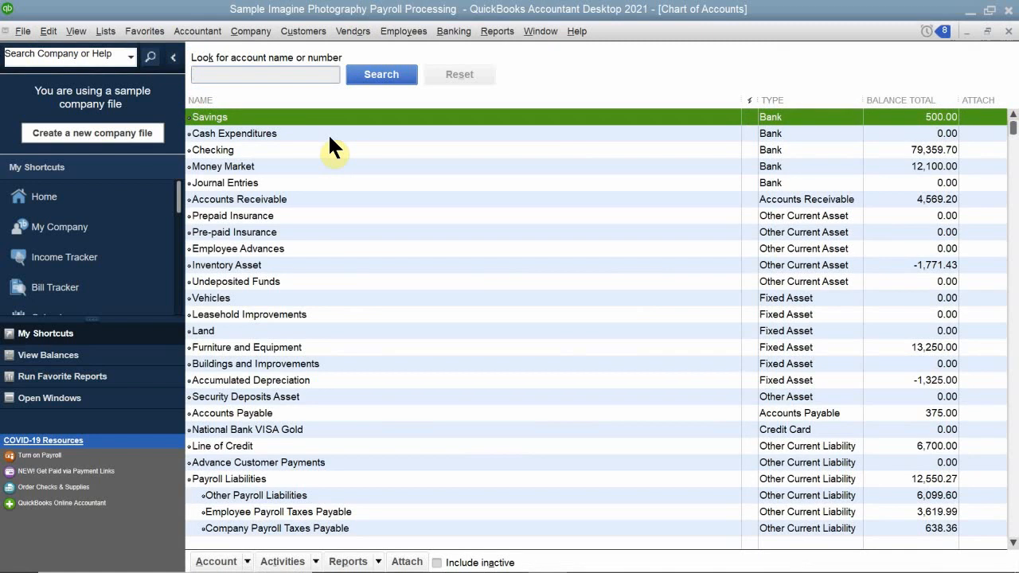
type("ayroll")
key("Return")
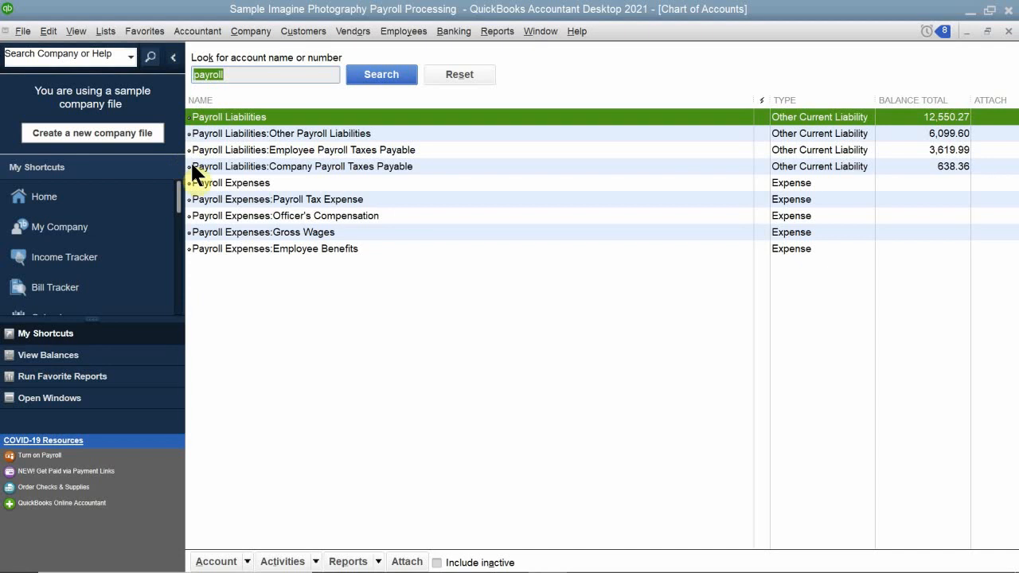
Open the QuickReport for Payroll Expenses:Gross Wages, set its dates to This Month, review the paychecks, and close it.
right_click(301, 230)
left_click(293, 232)
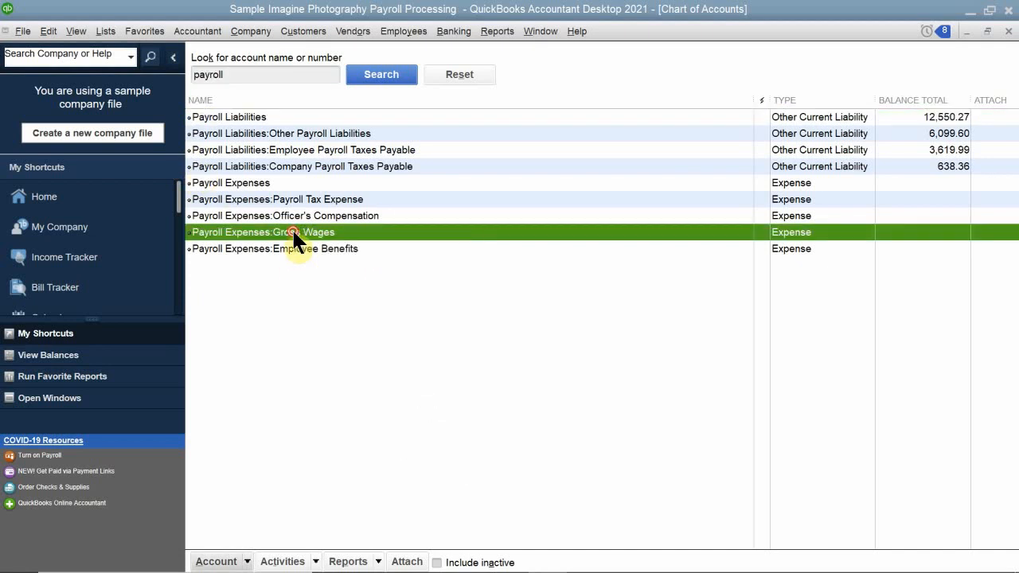
double_click(291, 232)
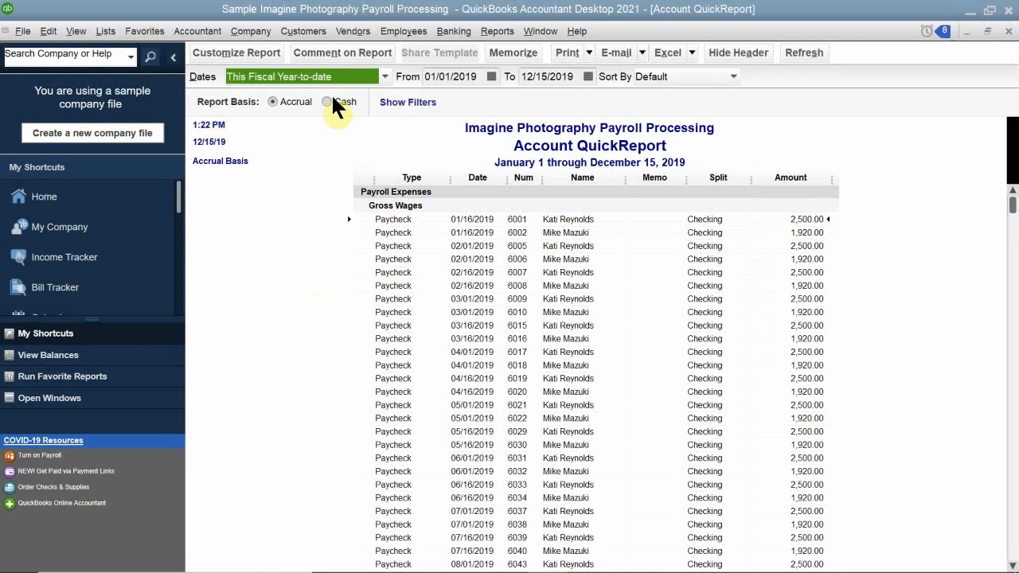
left_click(384, 77)
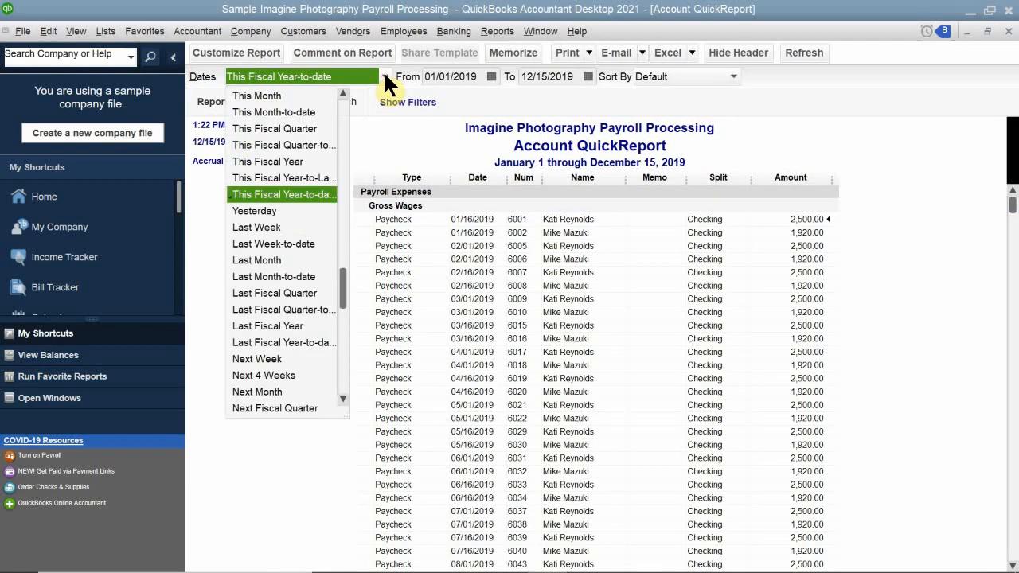
left_click(383, 73)
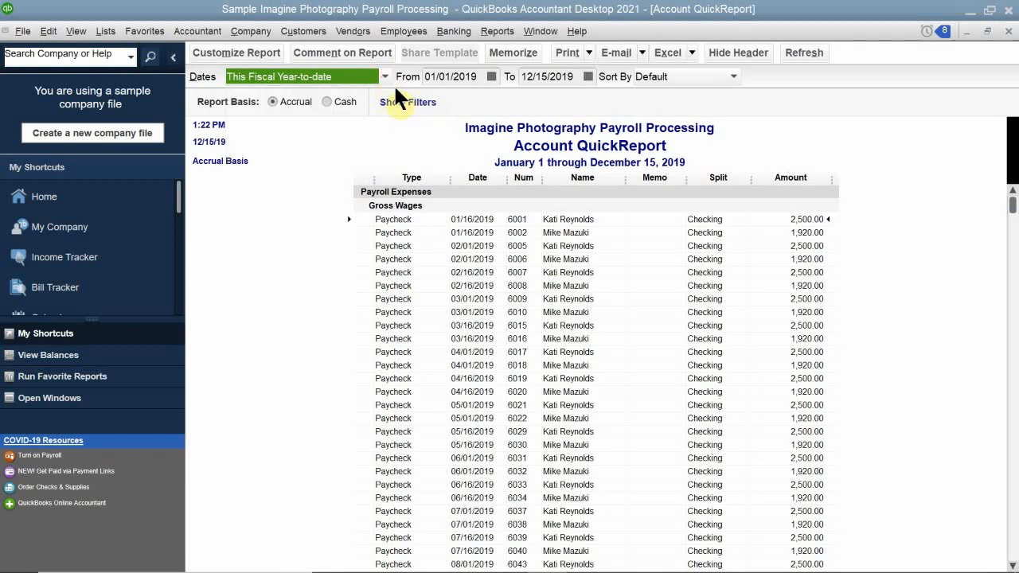
left_click(384, 74)
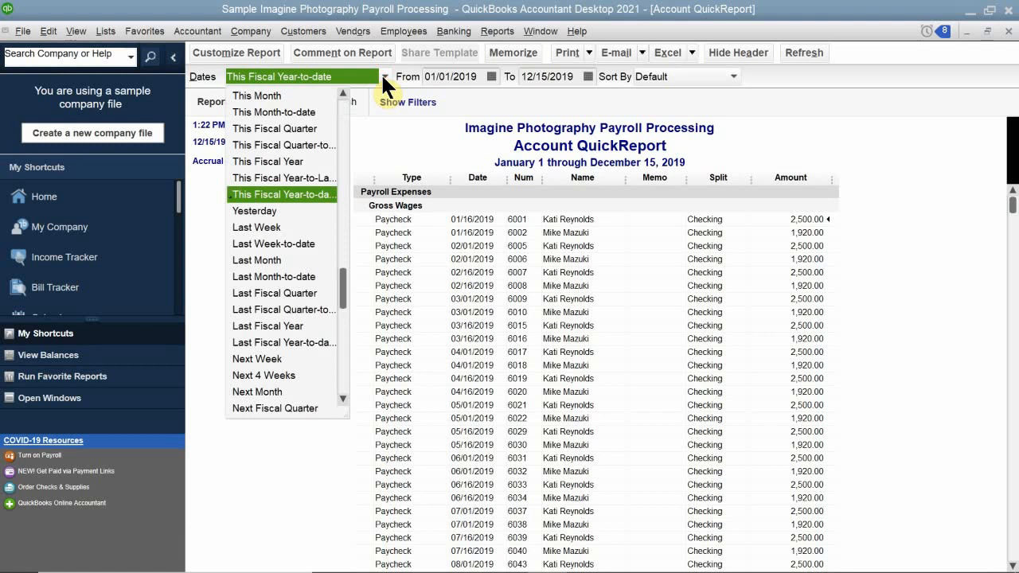
left_click(271, 95)
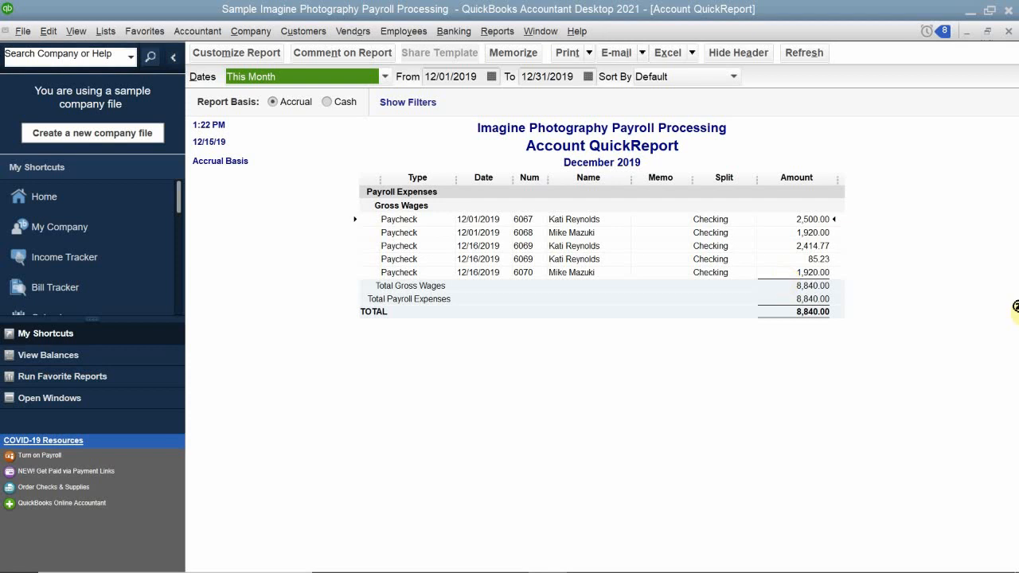
left_click(1008, 31)
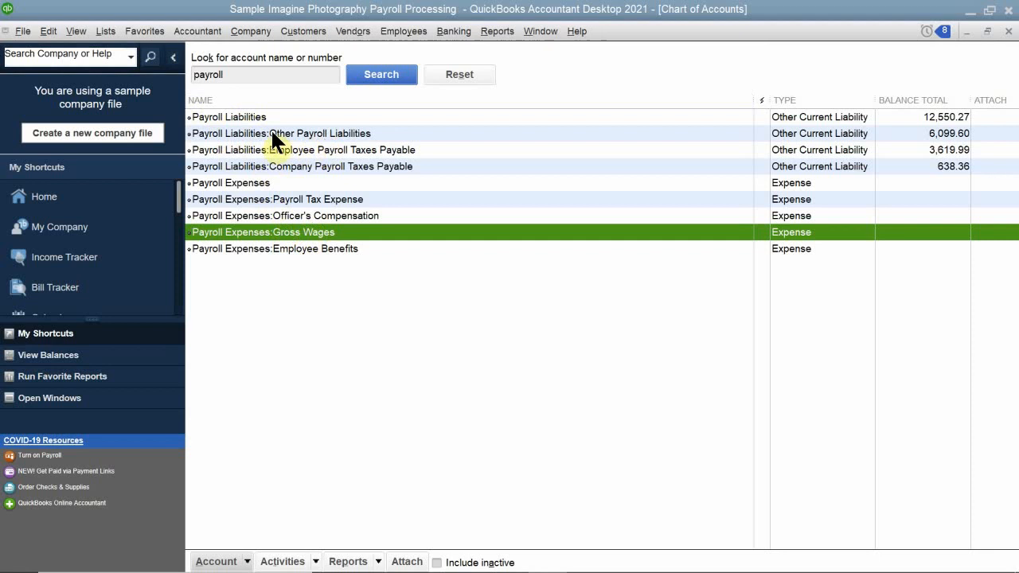
Review the Payroll Liabilities:Other Payroll Liabilities register for the new paycheck entries, then close it and the Chart of Accounts.
left_click(291, 133)
double_click(291, 132)
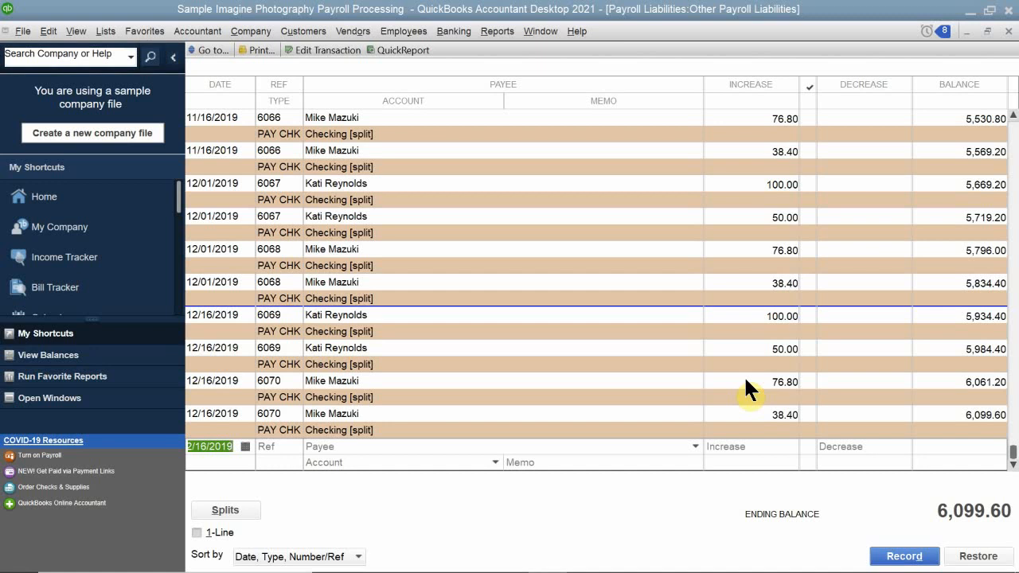
left_click(1005, 31)
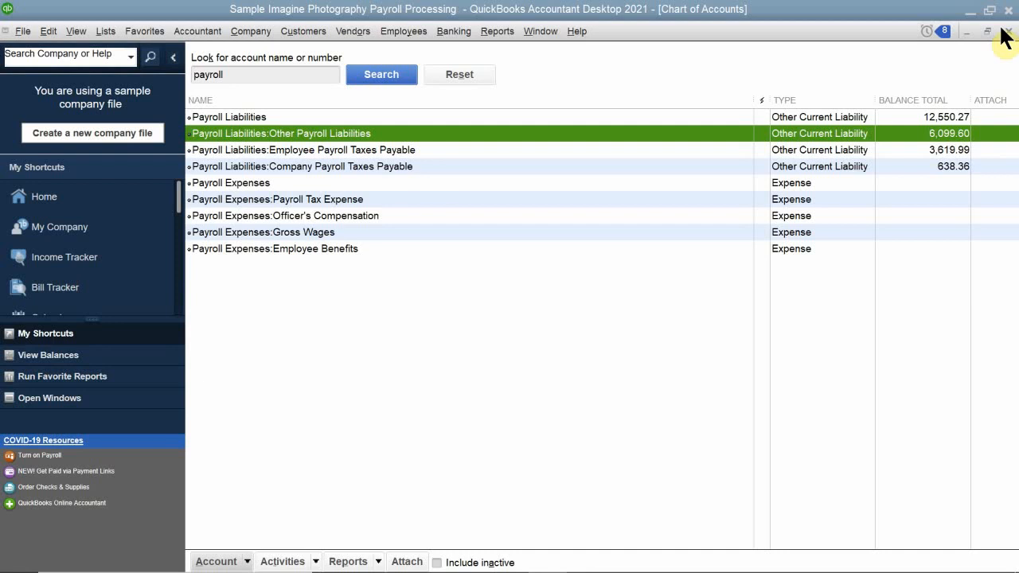
left_click(1008, 31)
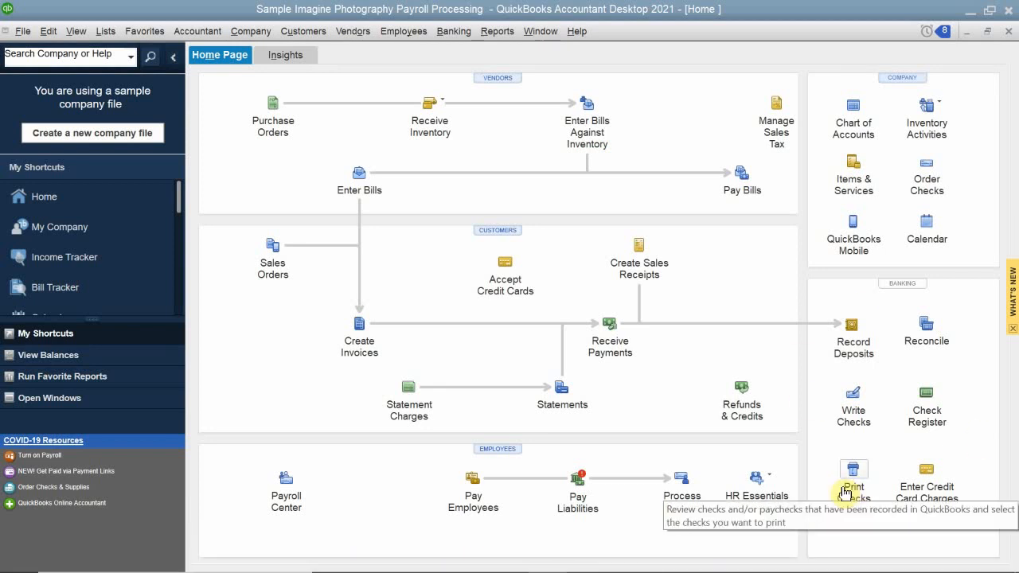
Open the pay stub printing form and preview the selected Checking account pay stubs, accepting the paystub information notice.
left_click(24, 31)
mouse_move(108, 247)
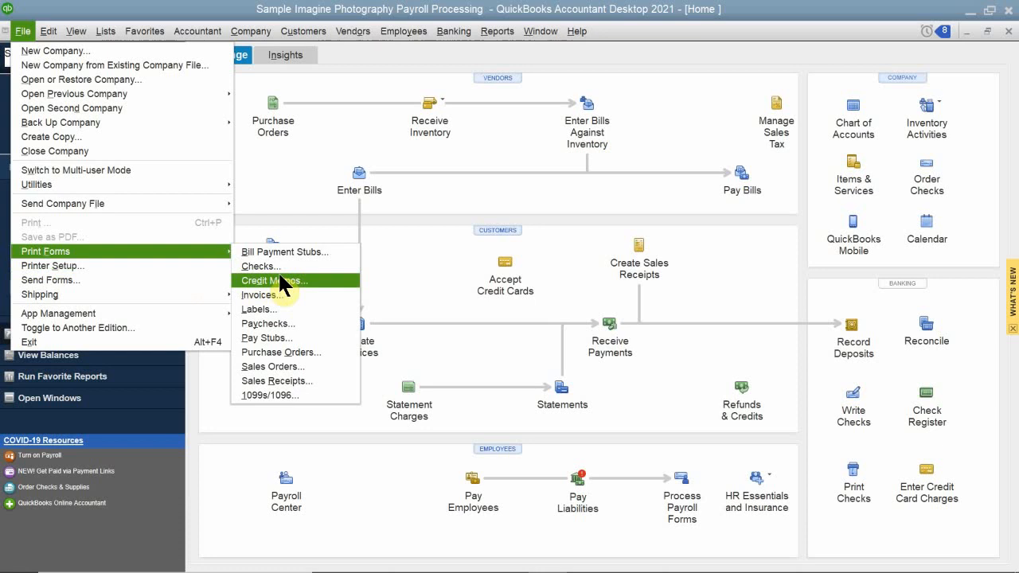
left_click(267, 333)
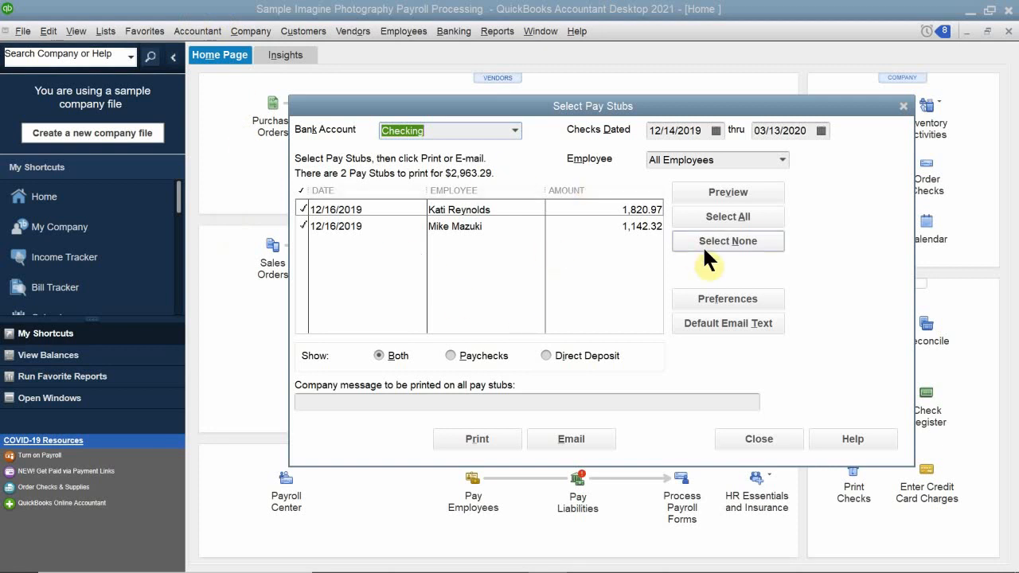
left_click(721, 188)
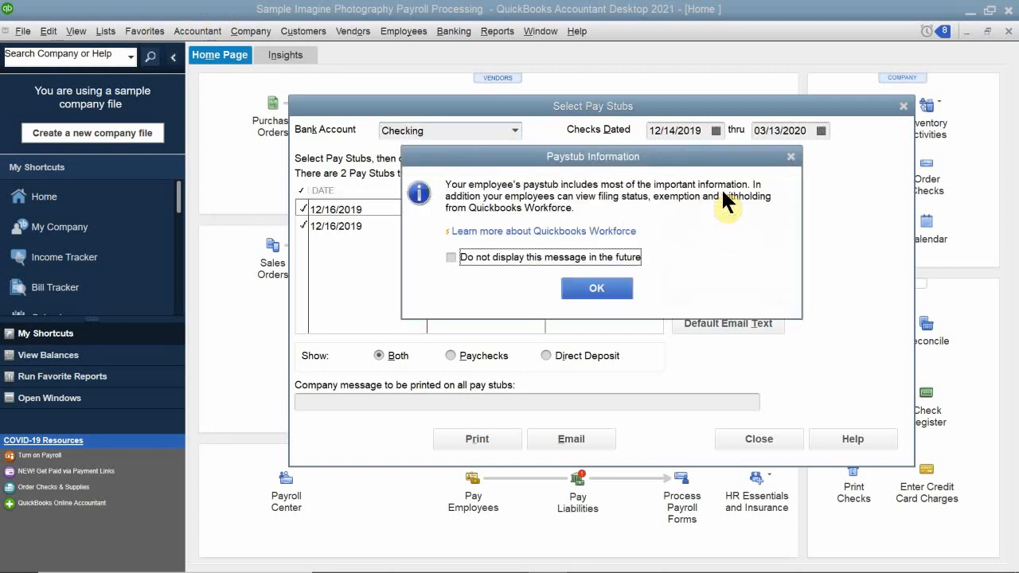
left_click_drag(481, 153, 464, 208)
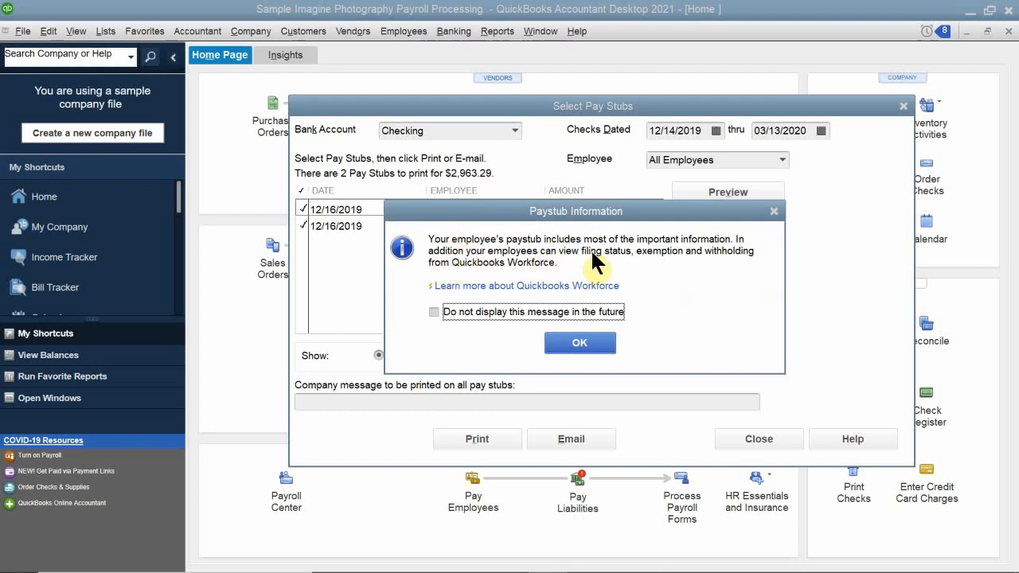
left_click(578, 343)
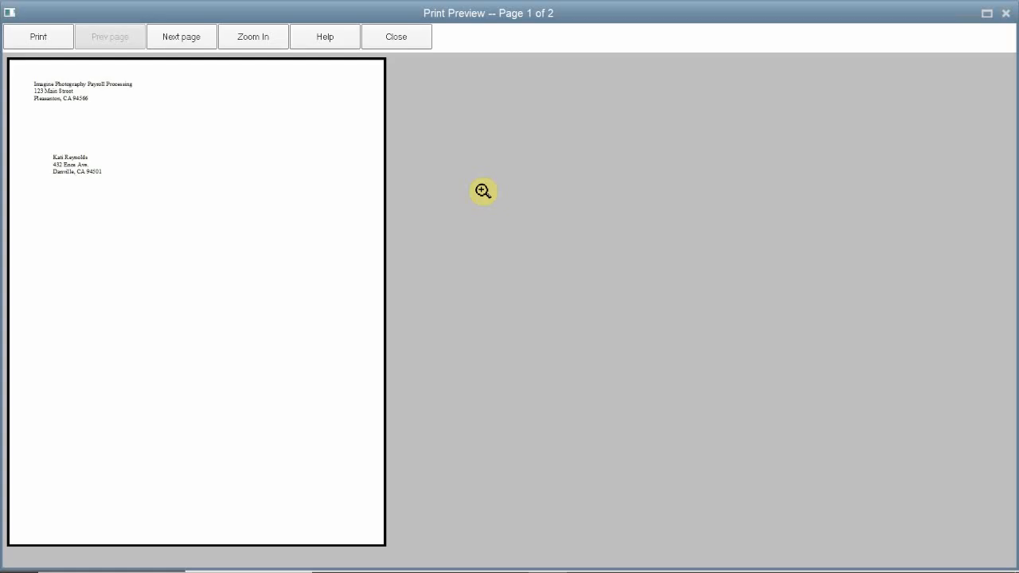
Enlarge the first pay stub in the print preview to examine its mailing address, earnings, deductions and taxes.
left_click(159, 294)
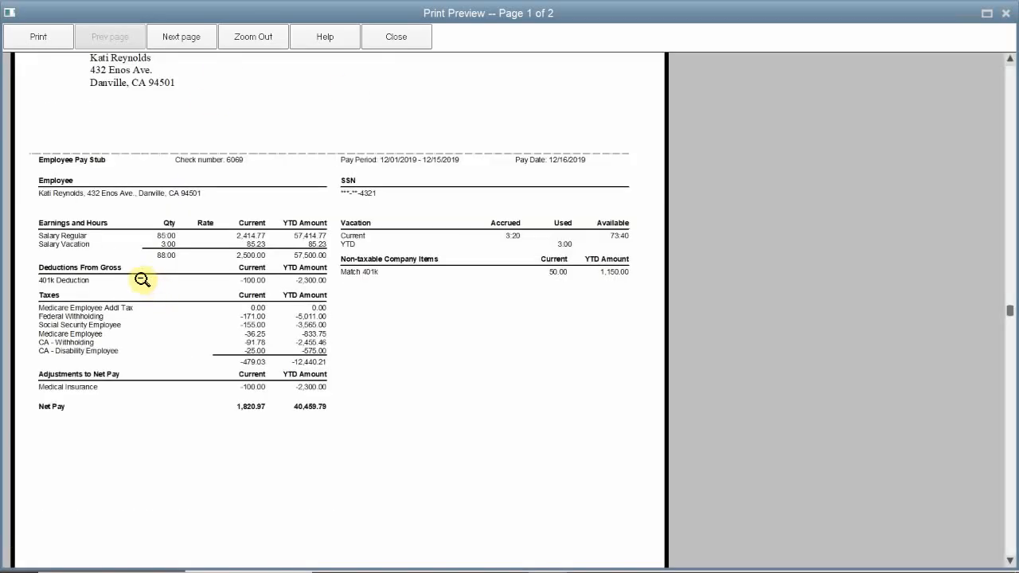
left_click(141, 118)
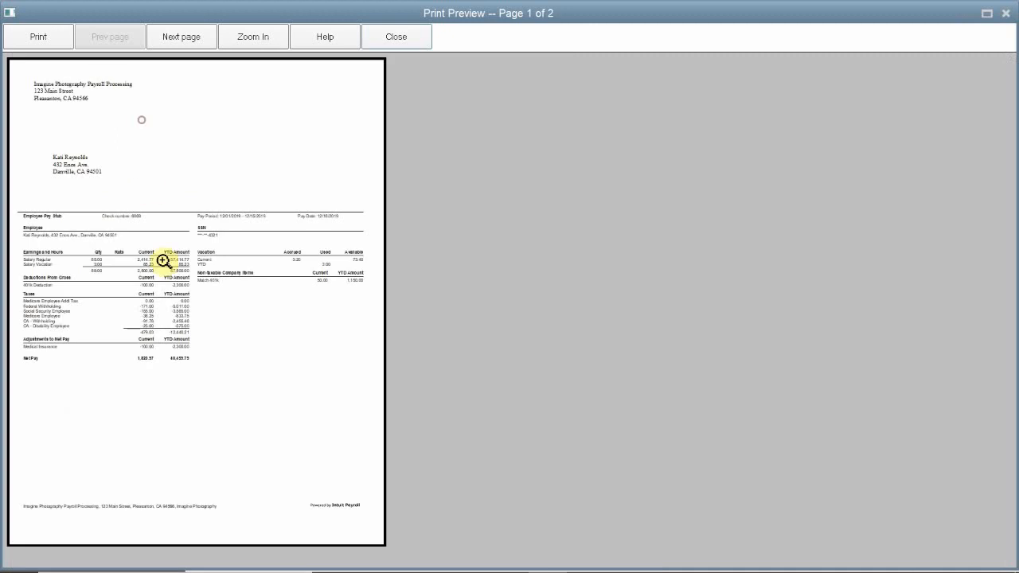
left_click(83, 149)
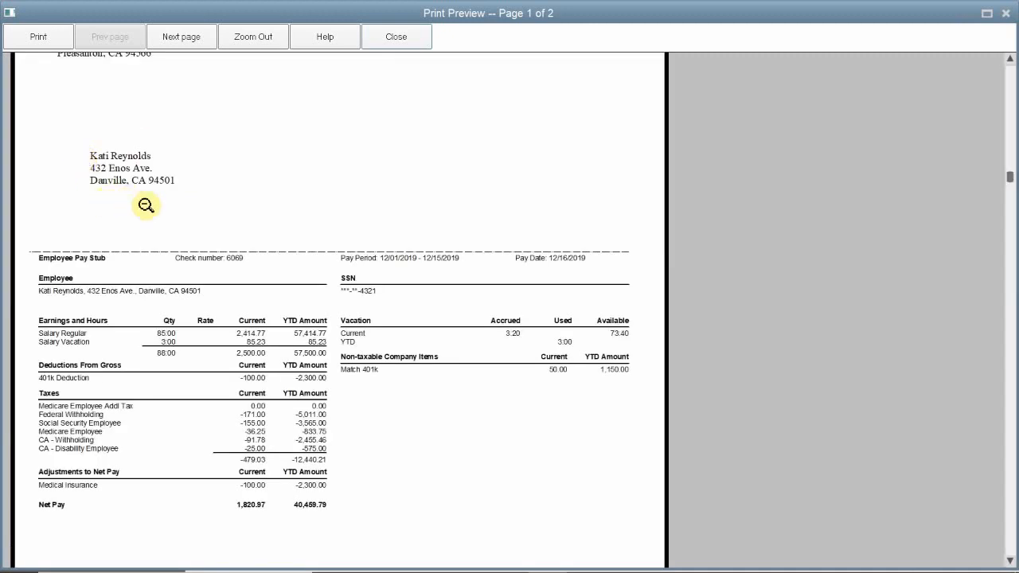
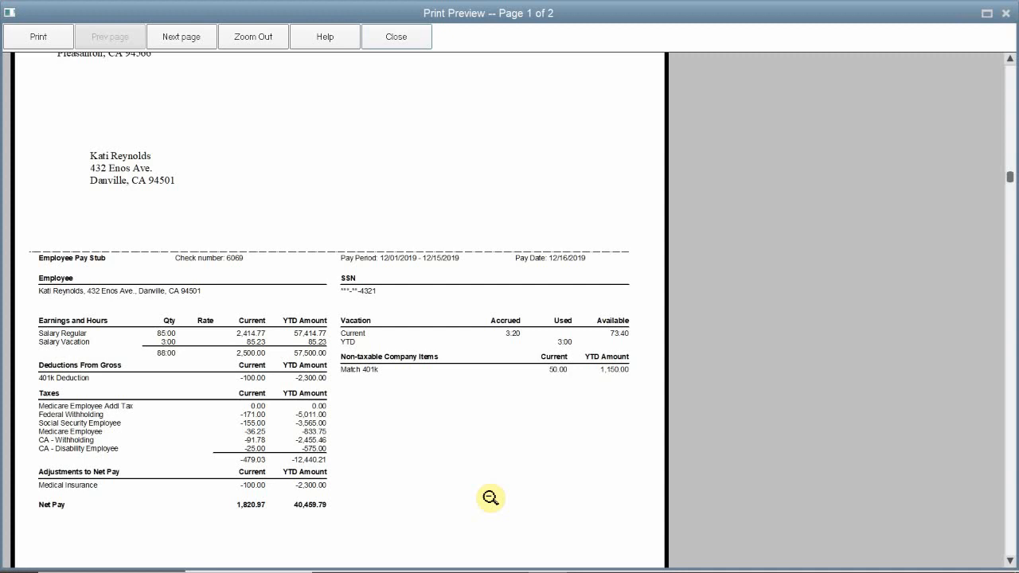
Compare the second pay stub with the first, then close the print preview and the Select Pay Stubs window.
key("Page_Down")
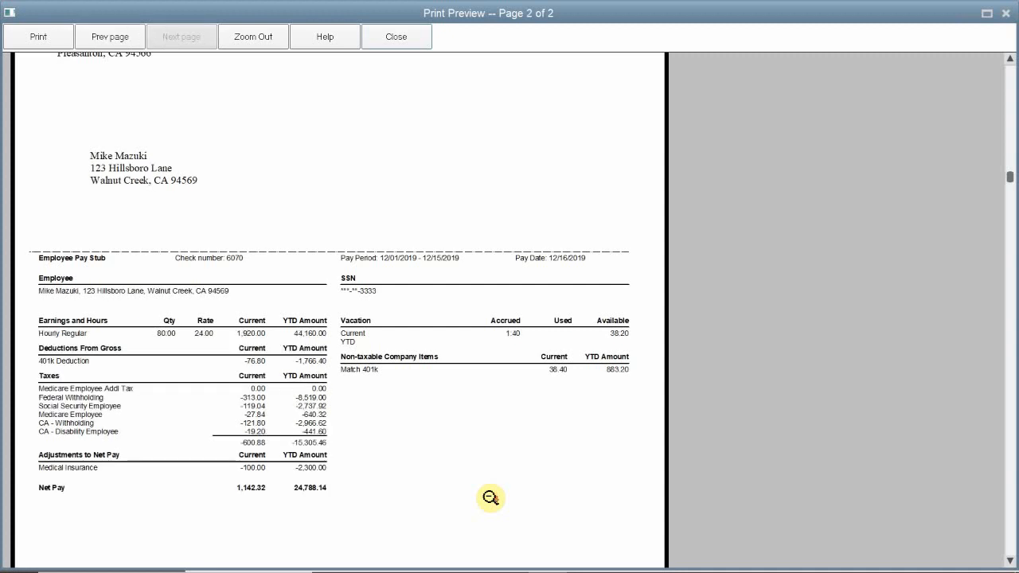
key("Page_Up")
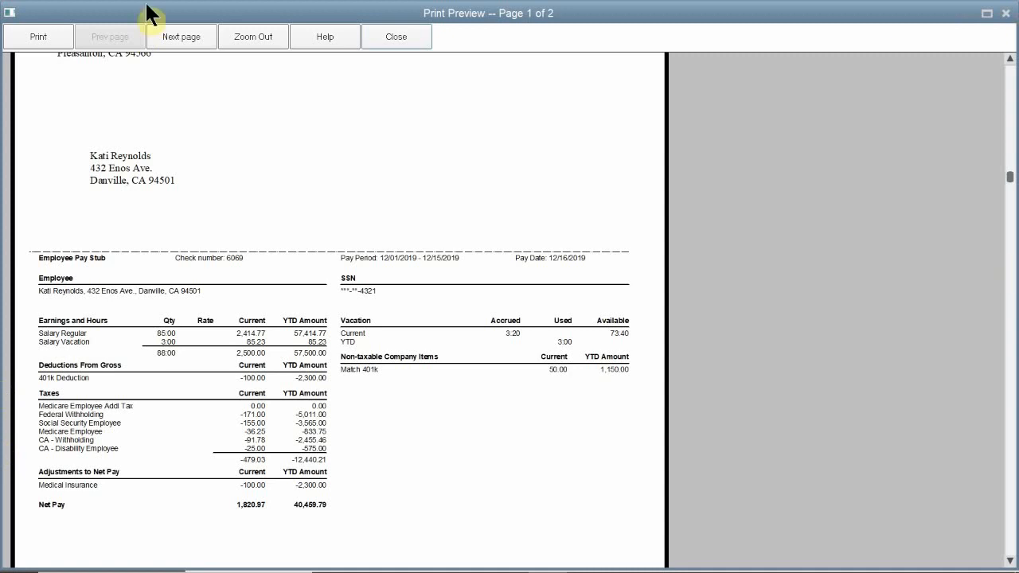
left_click(402, 37)
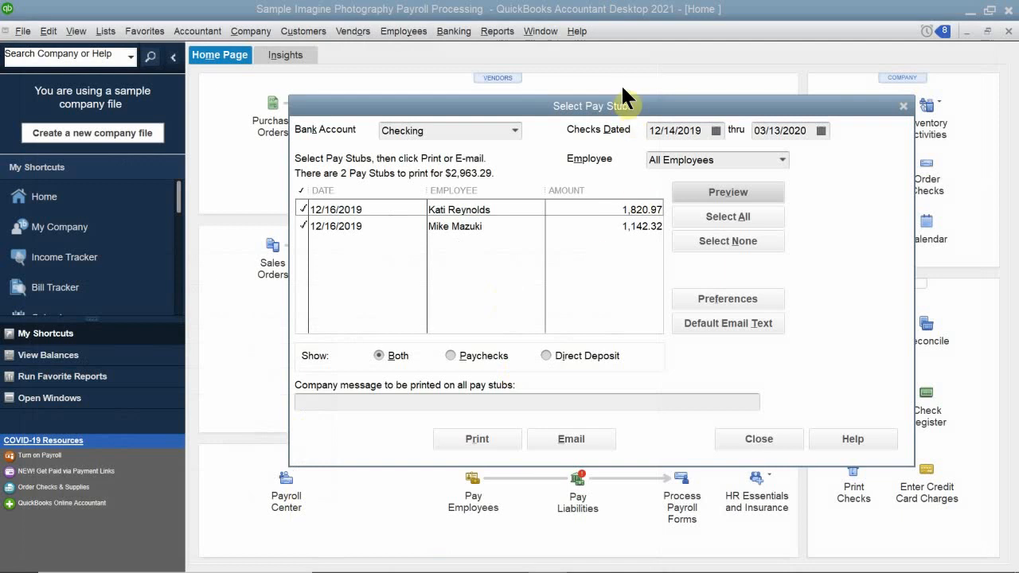
left_click(627, 105)
left_click_drag(626, 125, 610, 190)
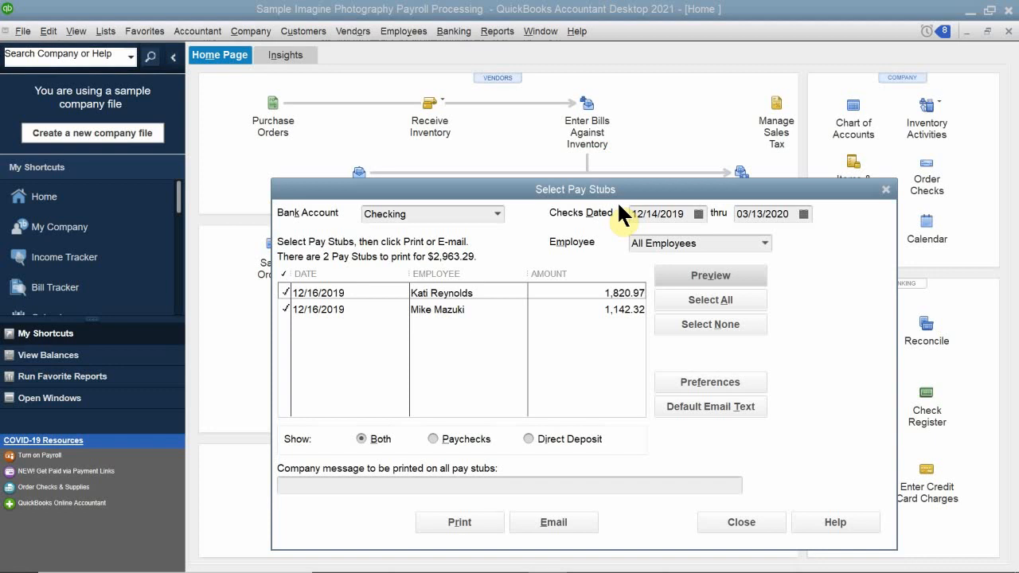
left_click(889, 189)
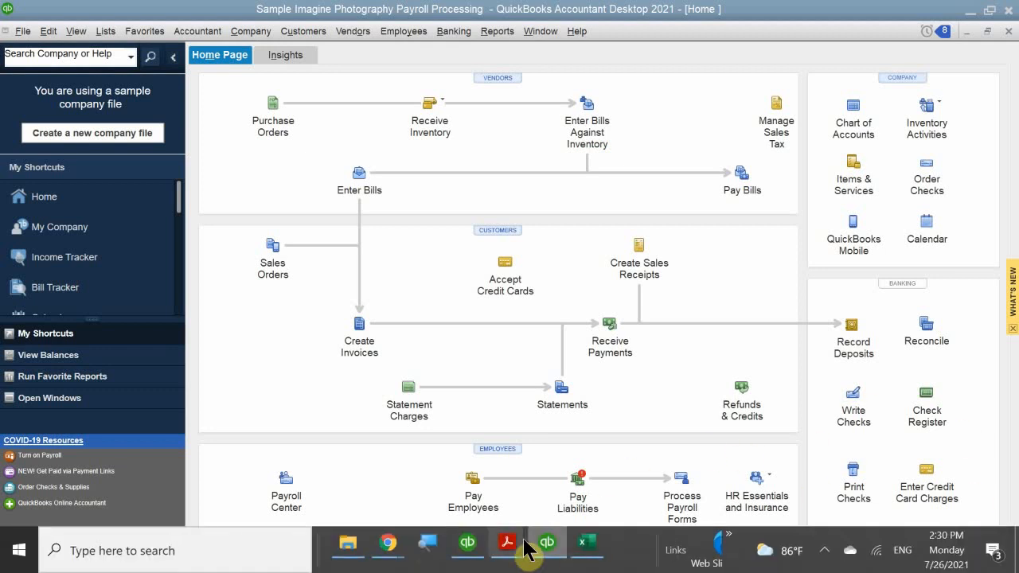
Switch to QB 2021 CH 11.pdf in Acrobat Reader and read the Editing Paychecks instructions on PDF page 11.
mouse_move(508, 542)
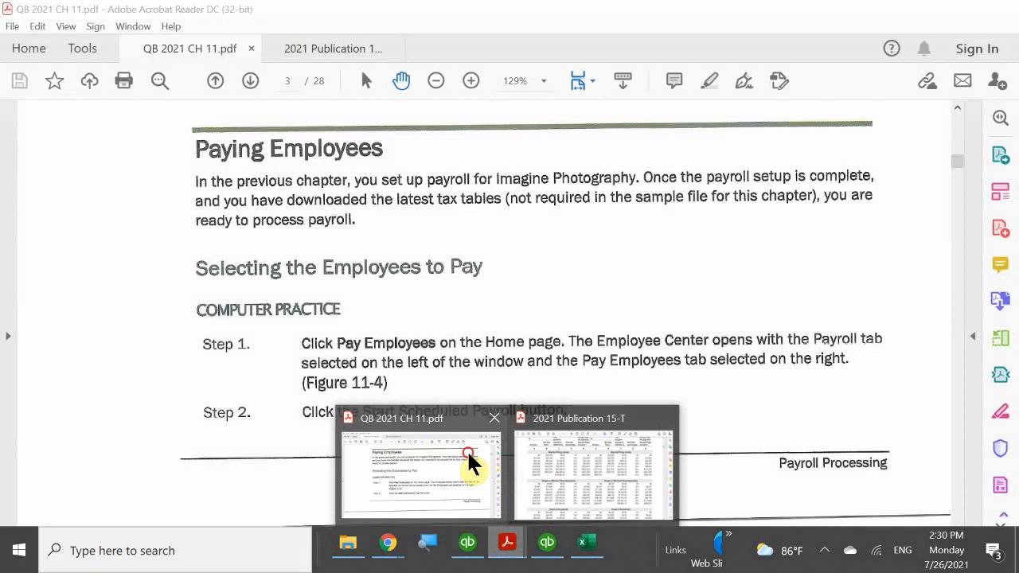
left_click(468, 456)
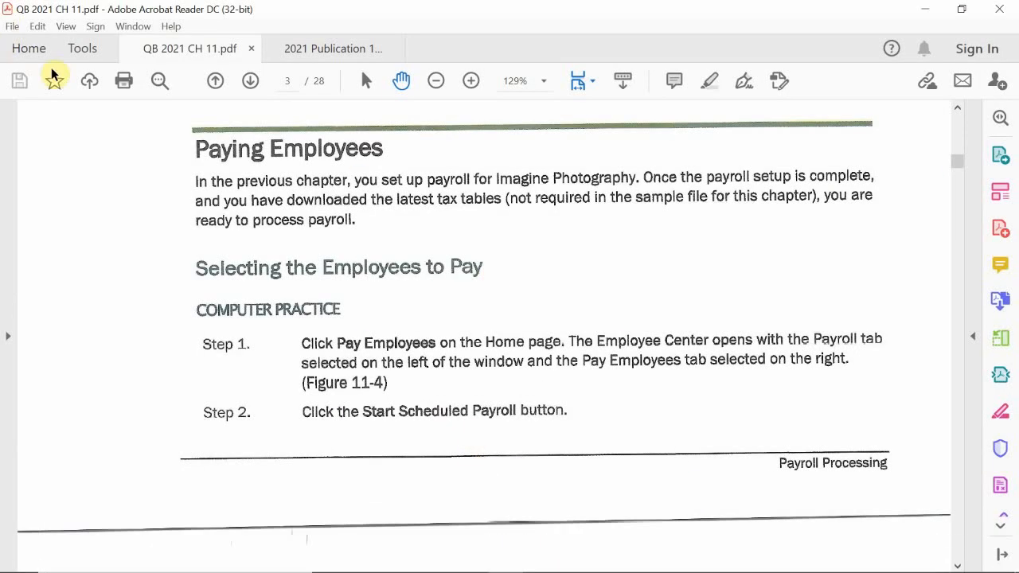
left_click(251, 82)
left_click(251, 83)
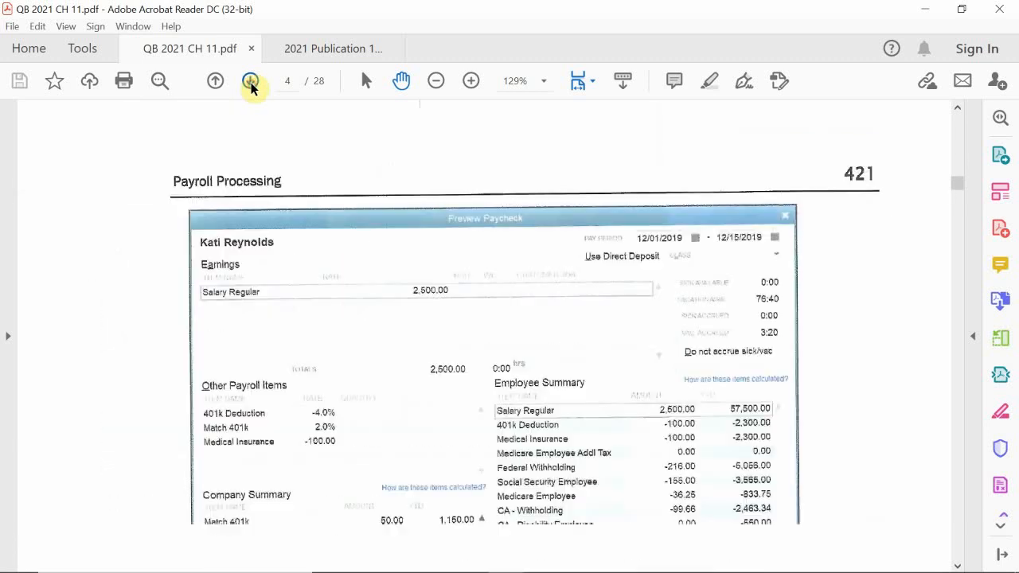
left_click(250, 83)
left_click(251, 83)
left_click(251, 83)
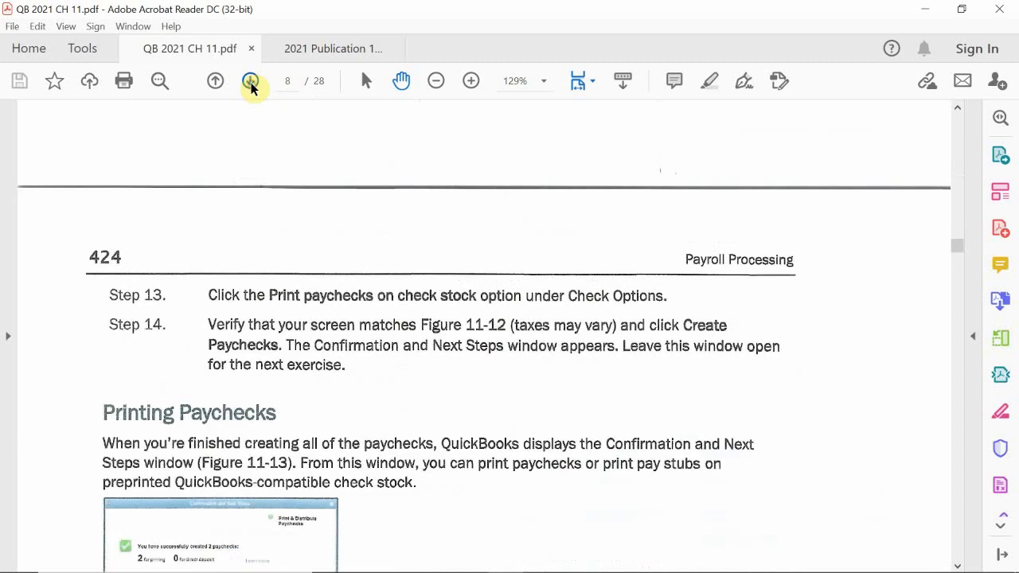
left_click(250, 83)
left_click(251, 83)
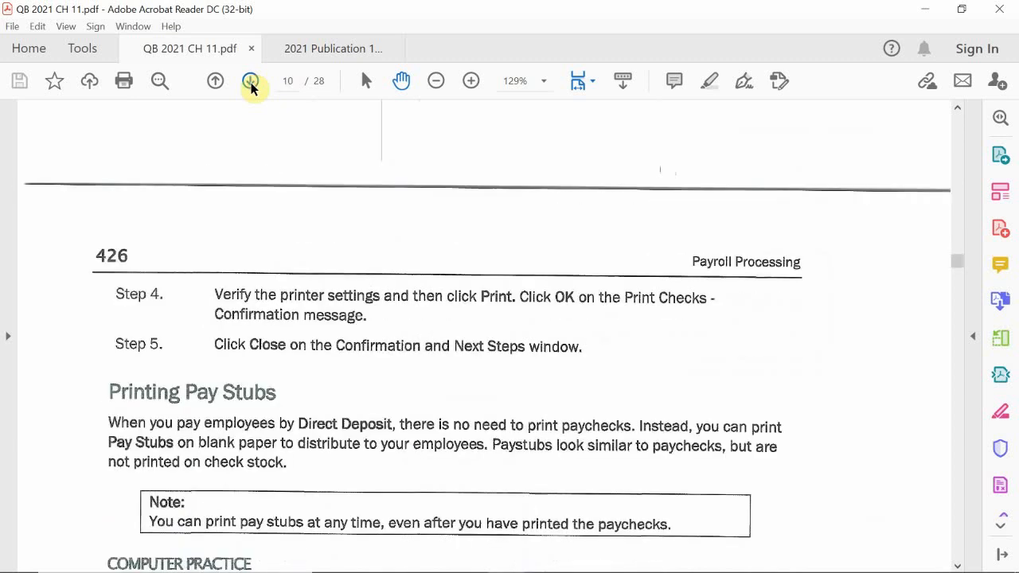
left_click(251, 83)
left_click(251, 82)
left_click(251, 83)
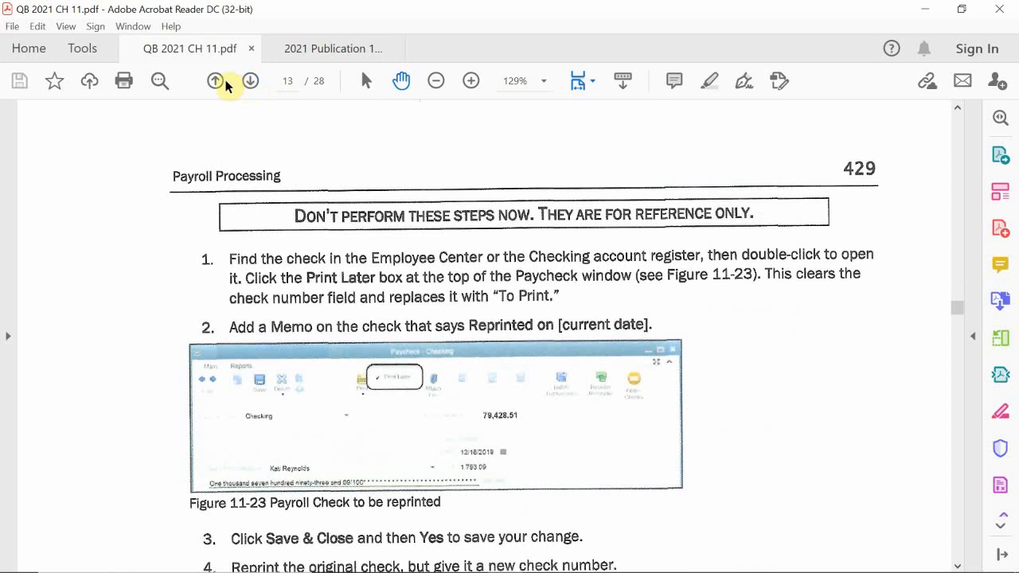
left_click(215, 82)
left_click(215, 82)
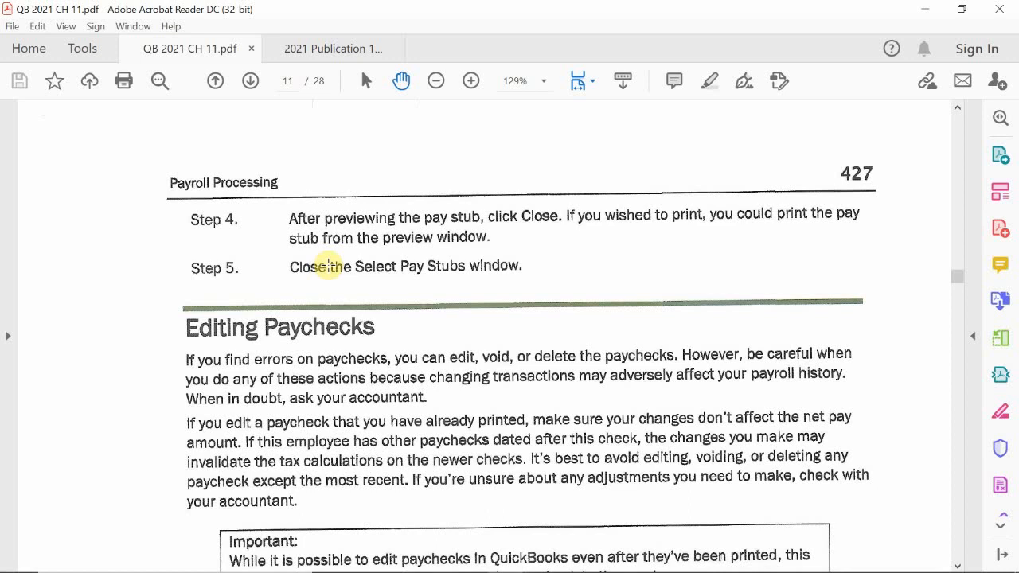
scroll(356, 299, "down", 5)
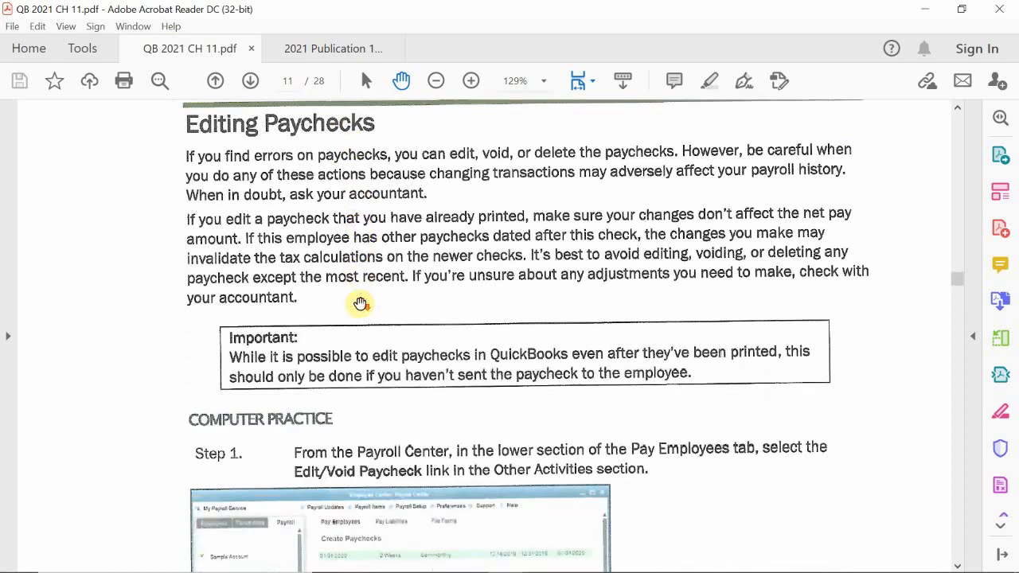
scroll(360, 303, "down", 9)
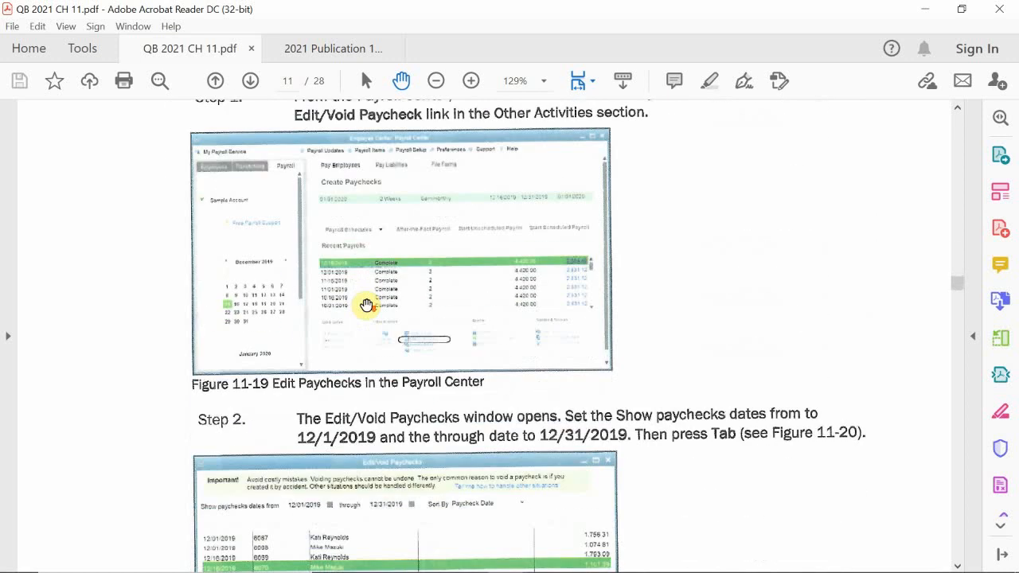
Switch to the Academy Photography company in QuickBooks Desktop Pro 2019 and look through its 10100 · Checking register.
mouse_move(472, 570)
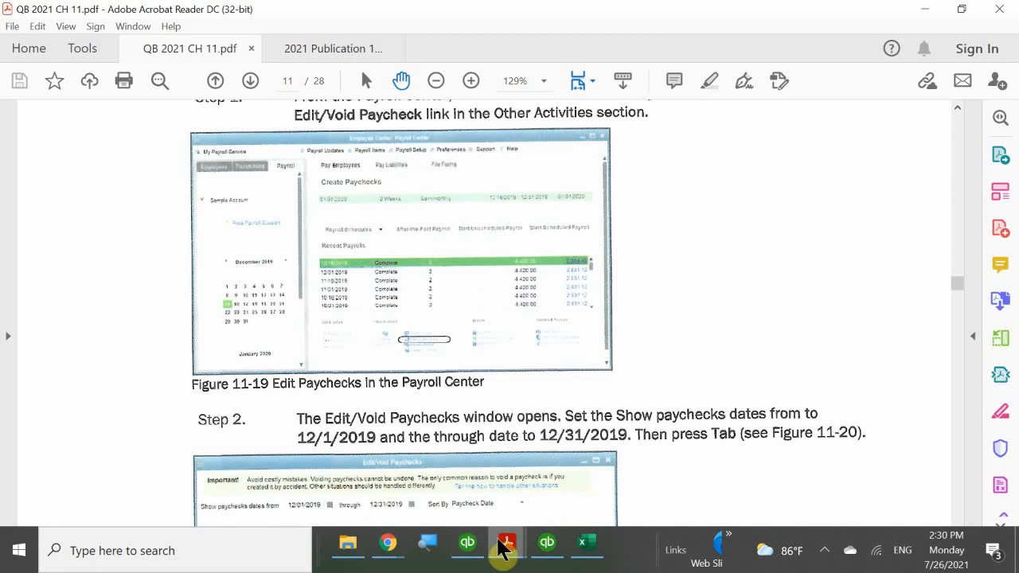
mouse_move(469, 549)
left_click(470, 505)
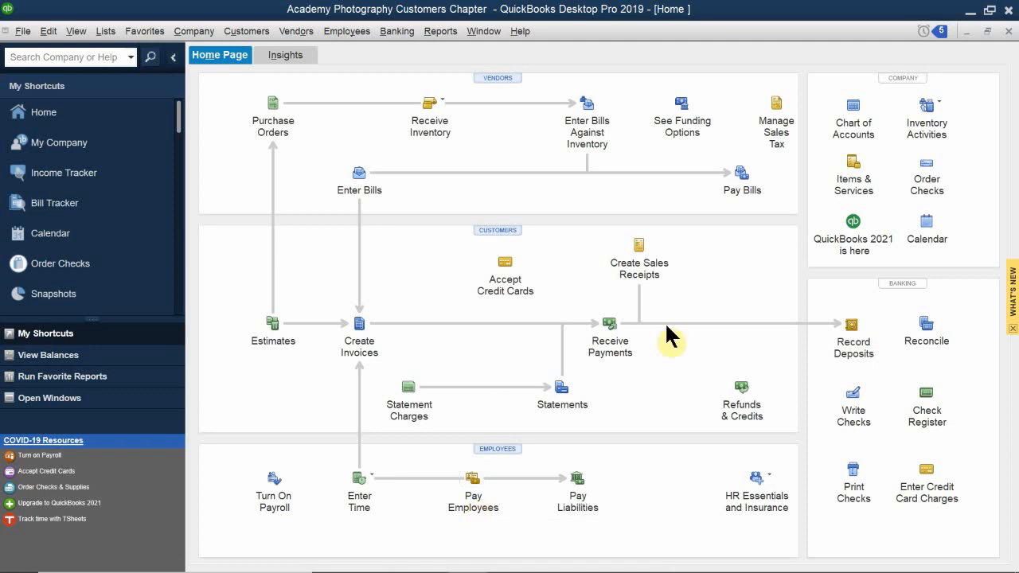
left_click(925, 404)
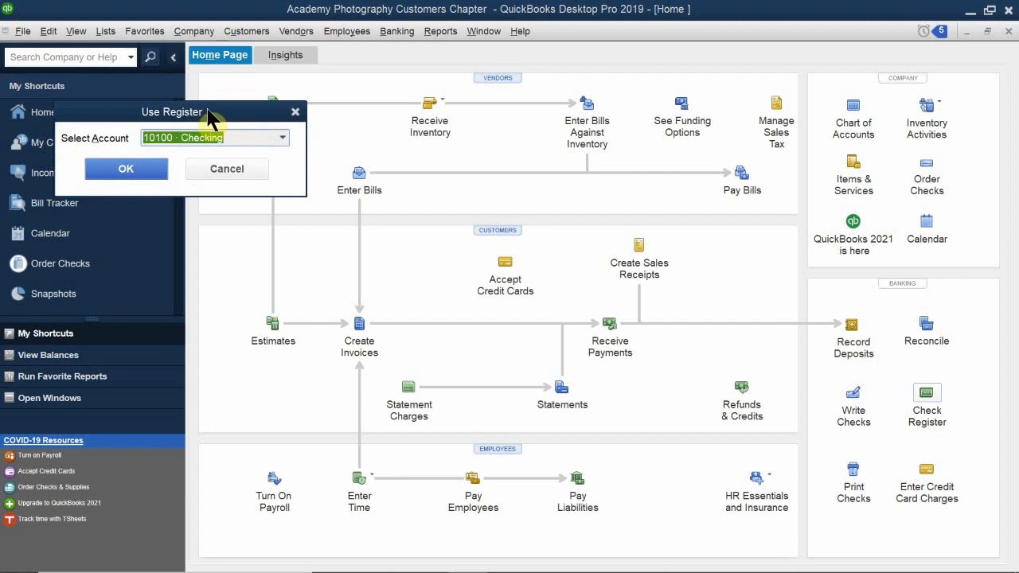
left_click_drag(213, 117, 410, 196)
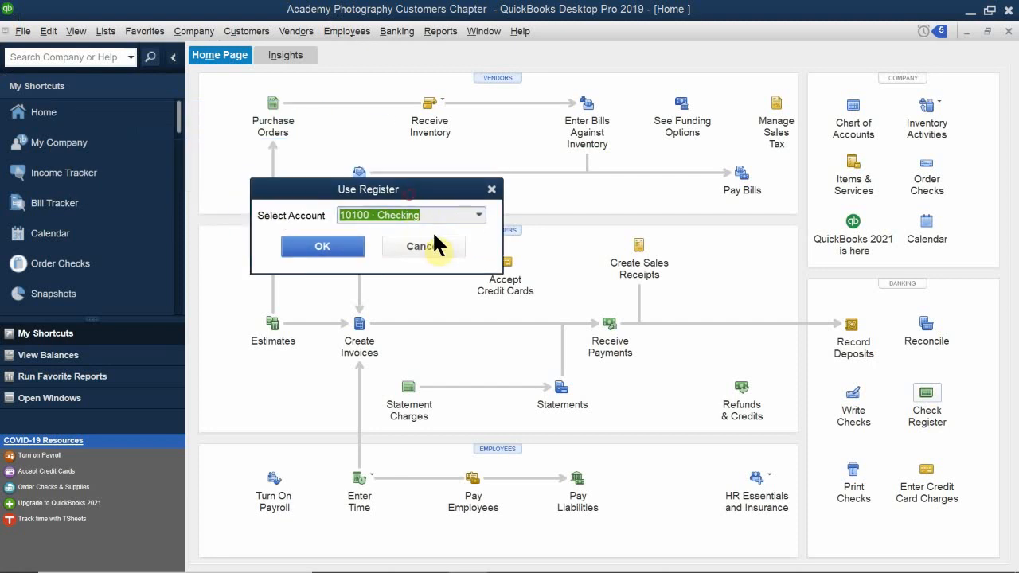
left_click(480, 217)
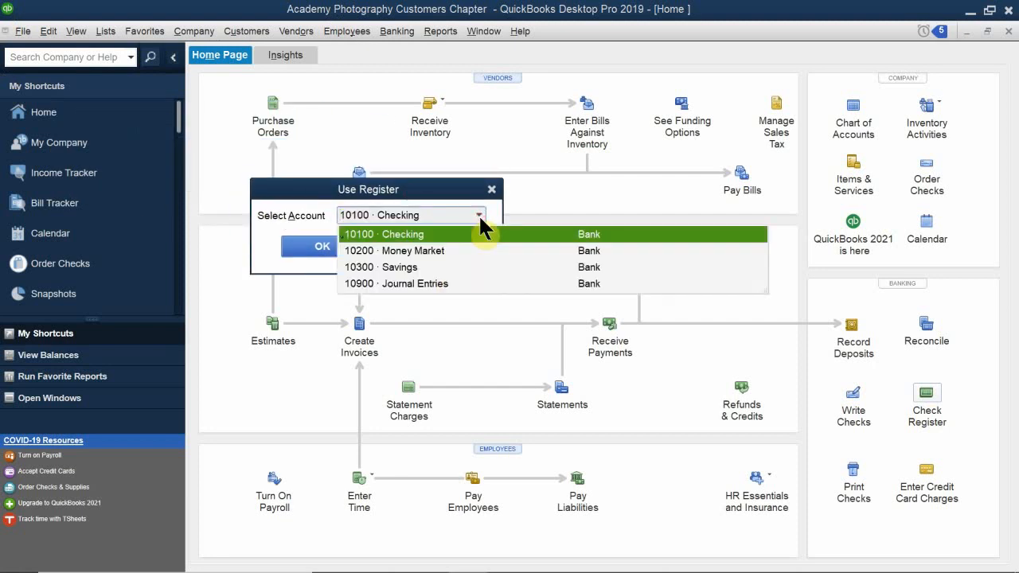
left_click(399, 235)
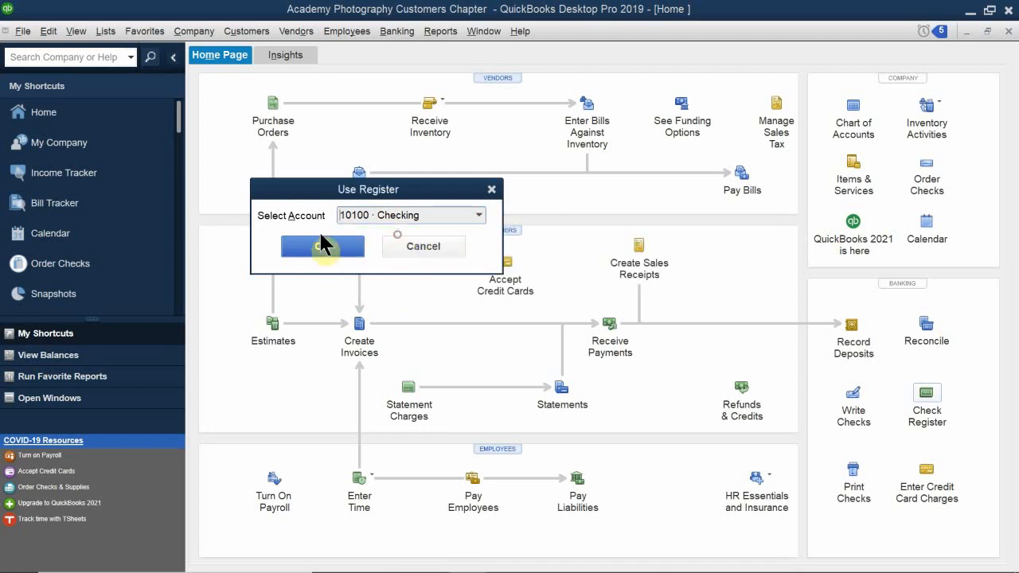
left_click(322, 243)
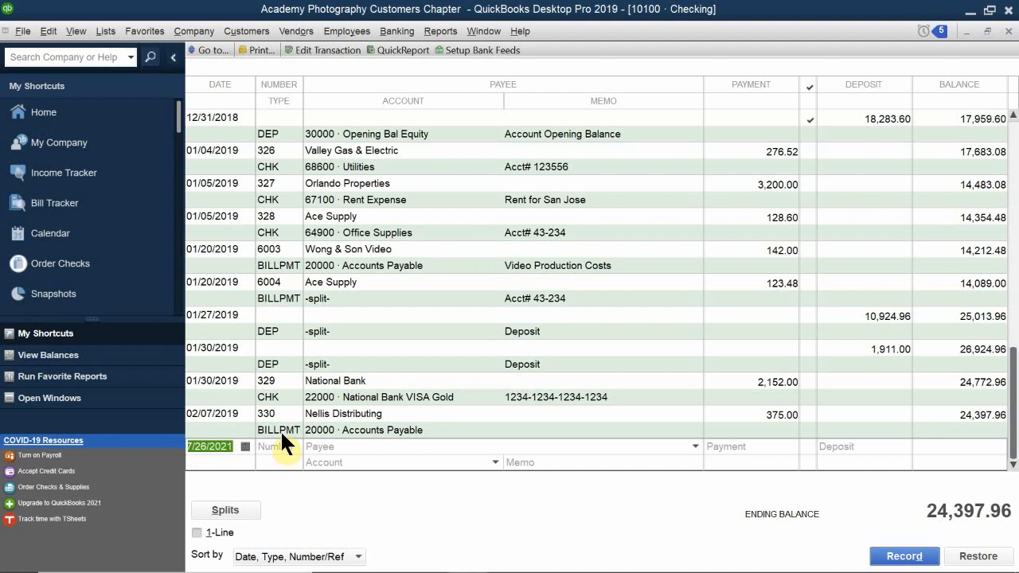
scroll(280, 425, "up", 1)
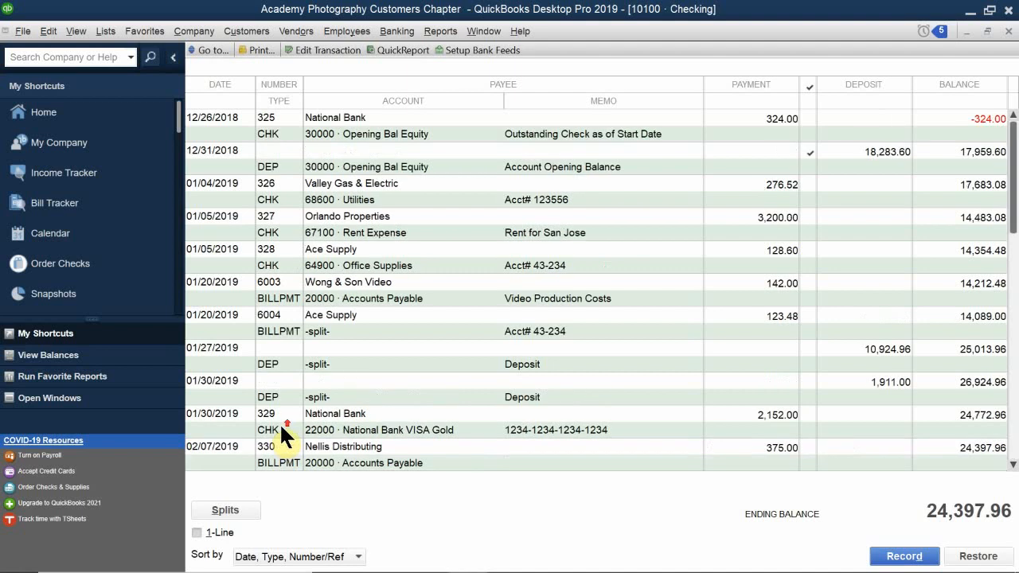
scroll(279, 422, "down", 1)
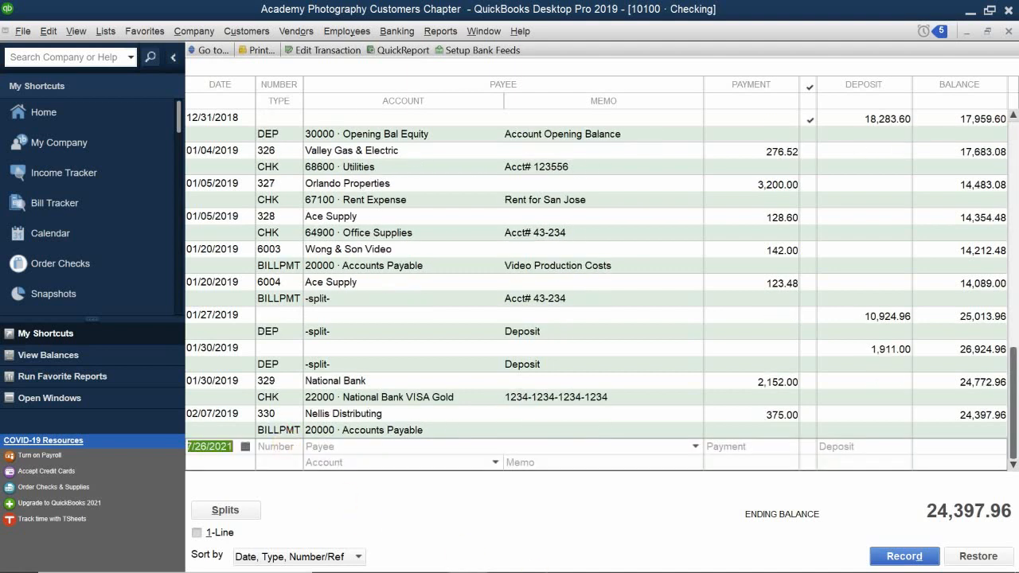
Switch to the Imagine Photography company in QuickBooks Accountant Desktop 2021 and open its Checking register.
left_click(539, 545)
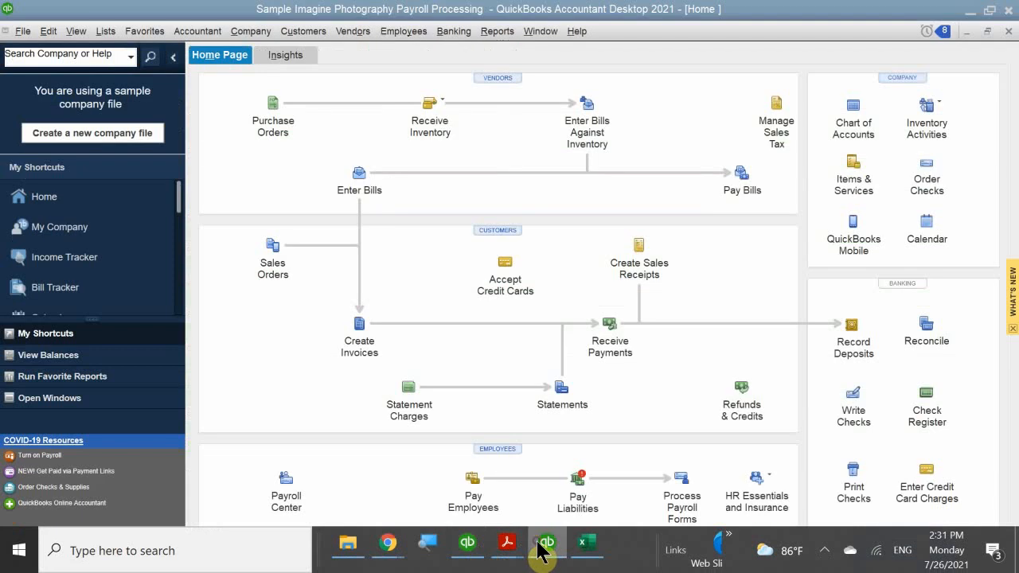
left_click(928, 422)
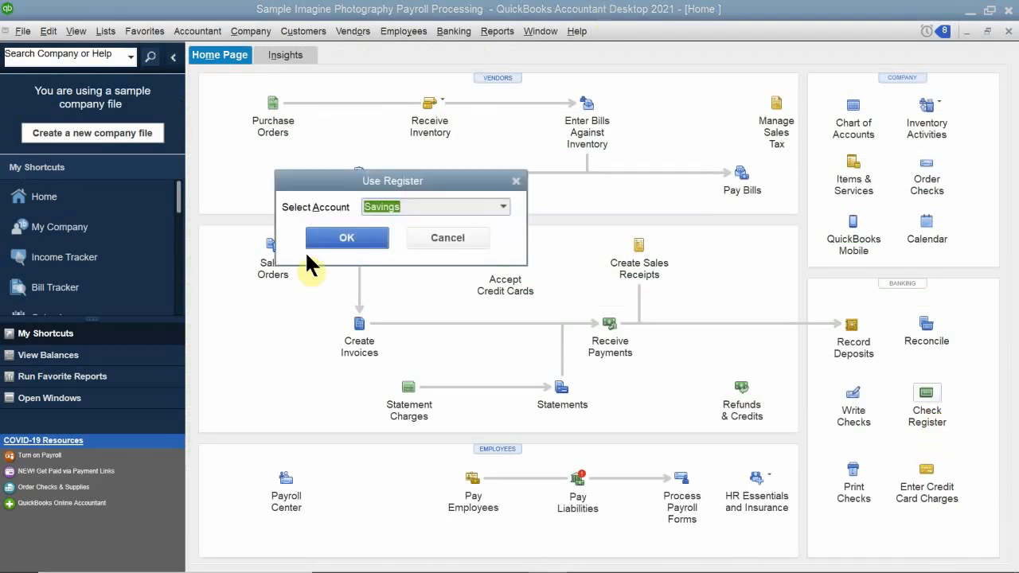
left_click(505, 205)
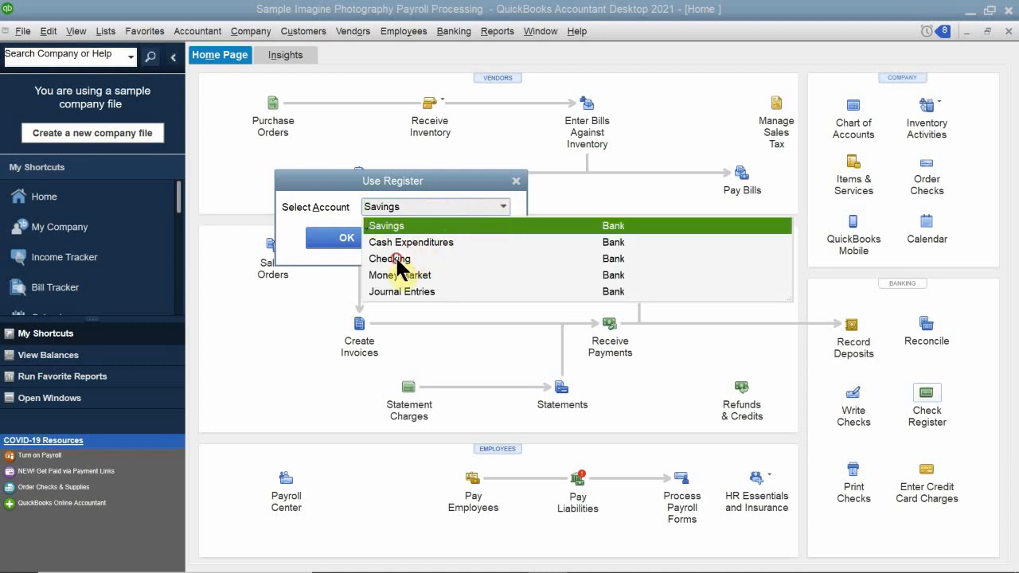
left_click(405, 258)
left_click(347, 237)
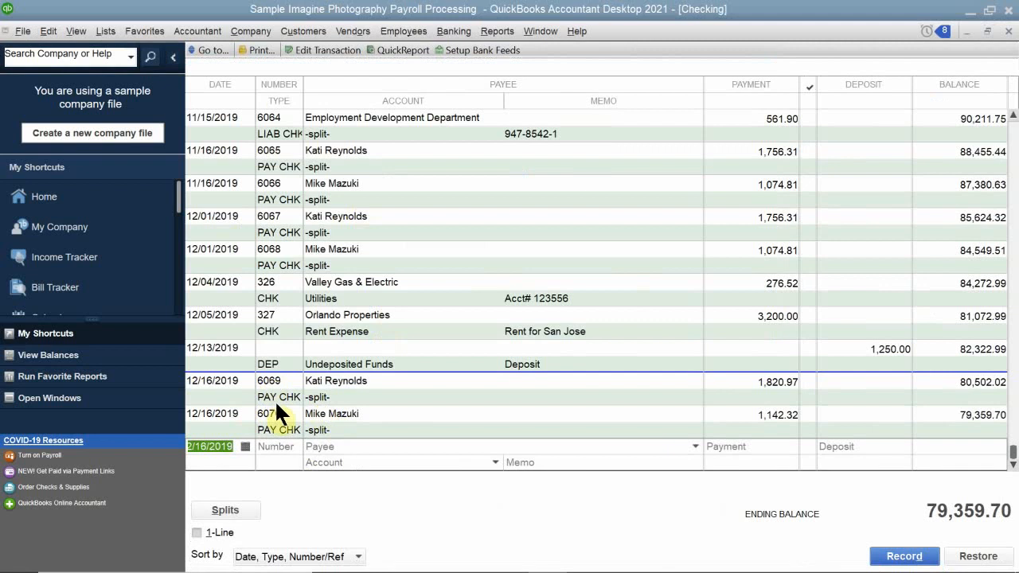
Open paycheck 6069 from the Checking register to review it, then close the paycheck and the register.
left_click(232, 392)
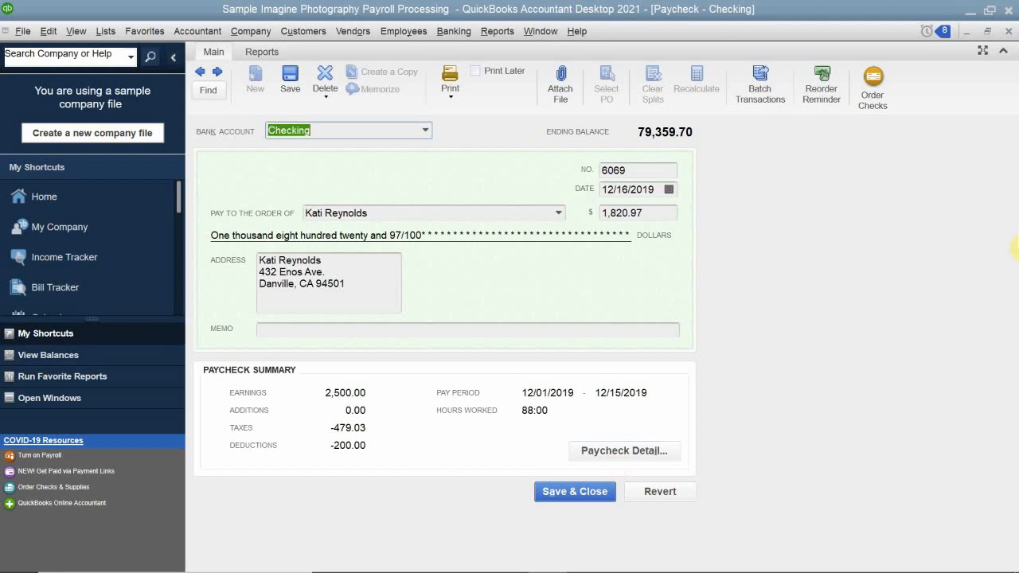
left_click(1009, 31)
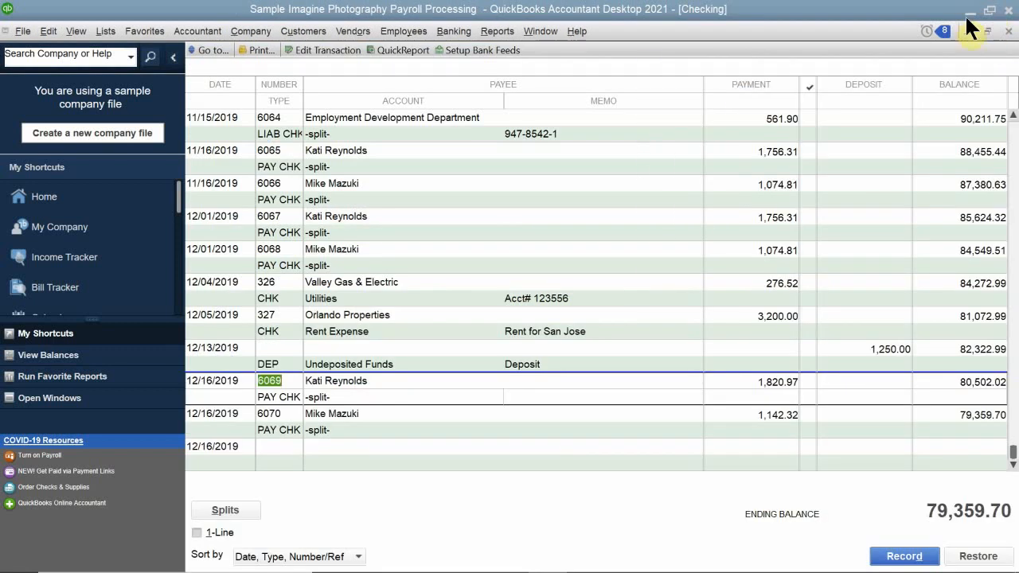
left_click(1007, 31)
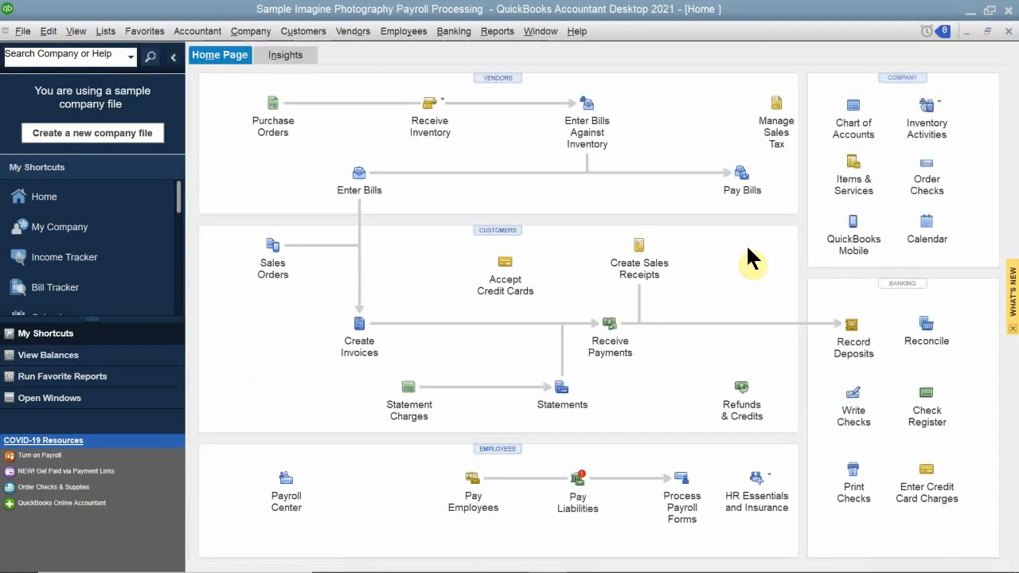
Open the Payroll Center, select the 12/16/2019 payroll under Recent Payrolls, and open the Edit/Void Paychecks list.
left_click(280, 495)
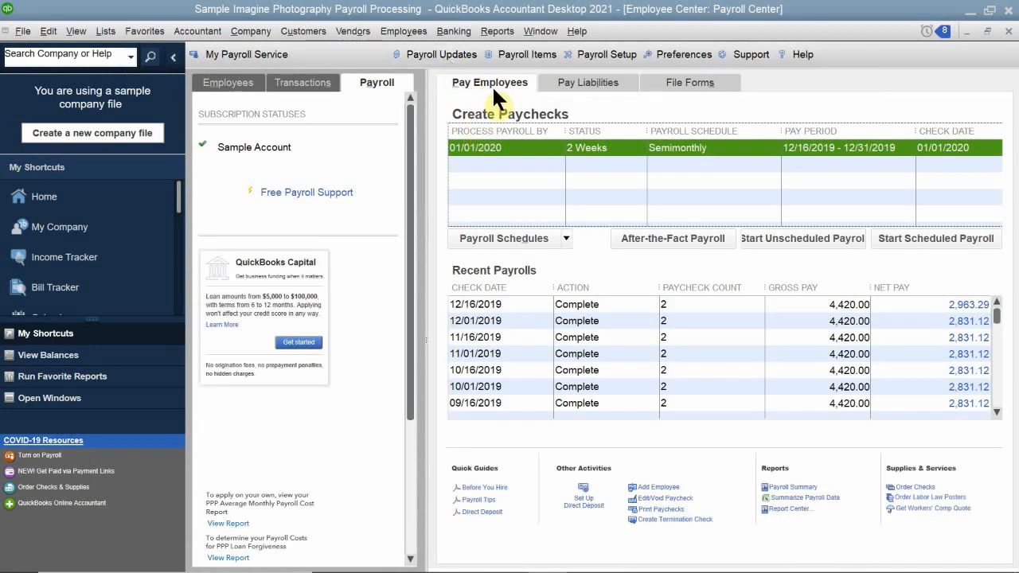
left_click(479, 303)
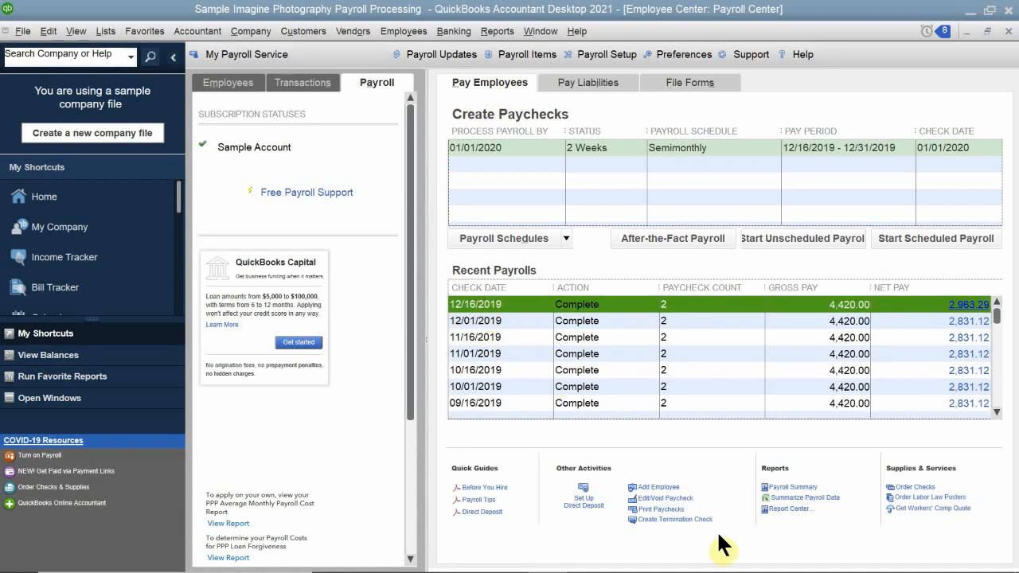
left_click(648, 498)
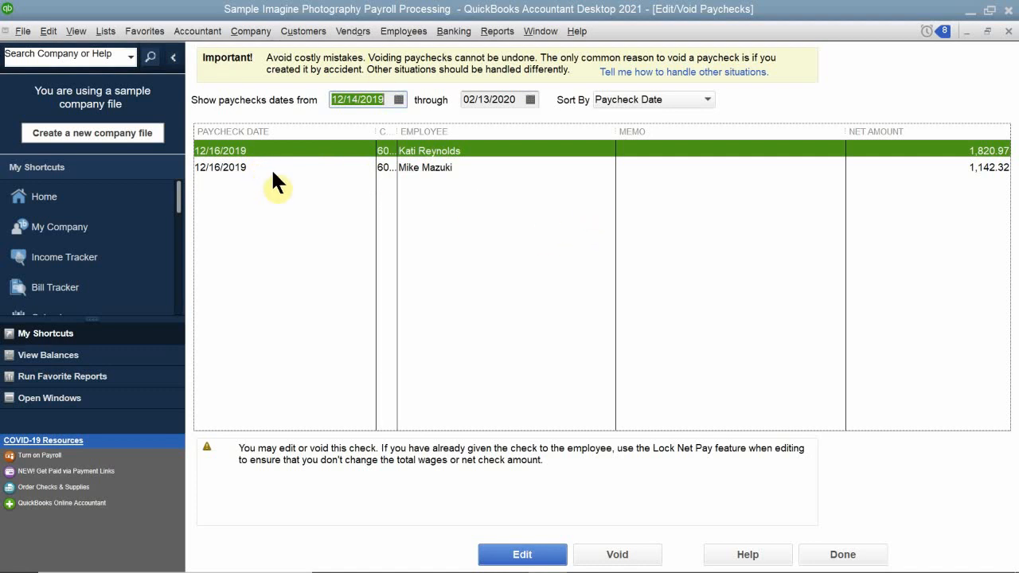
Open the hourly employee's 12/16/2019 paycheck from the Edit/Void Paychecks list and bring up its paycheck detail.
left_click(422, 168)
double_click(422, 169)
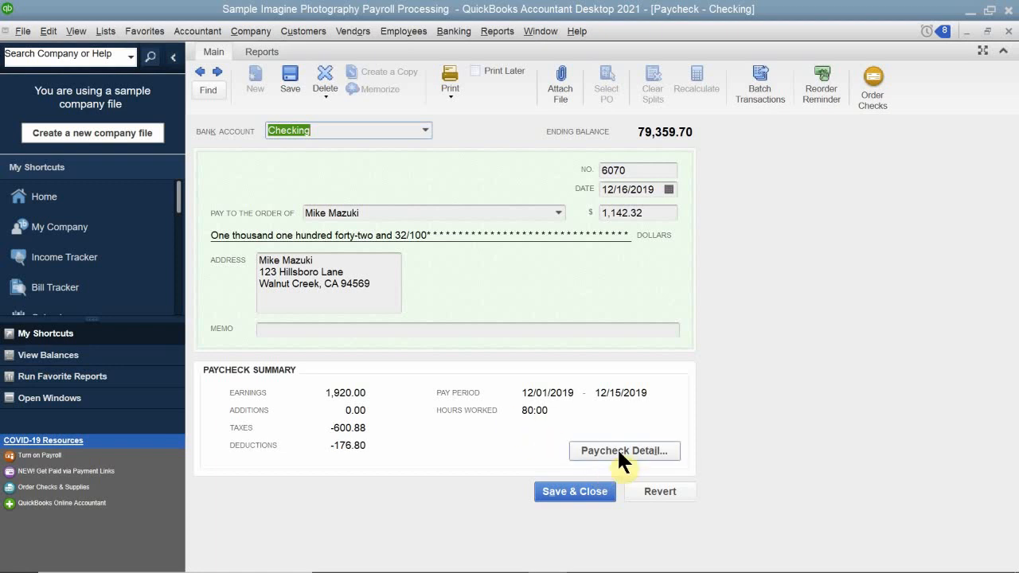
left_click(618, 451)
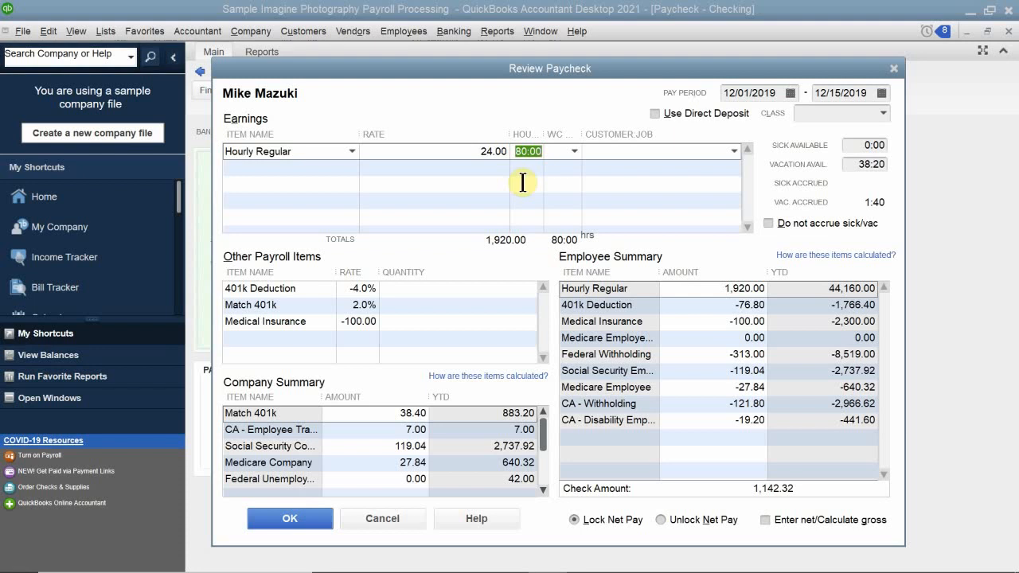
left_click(327, 167)
left_click(351, 166)
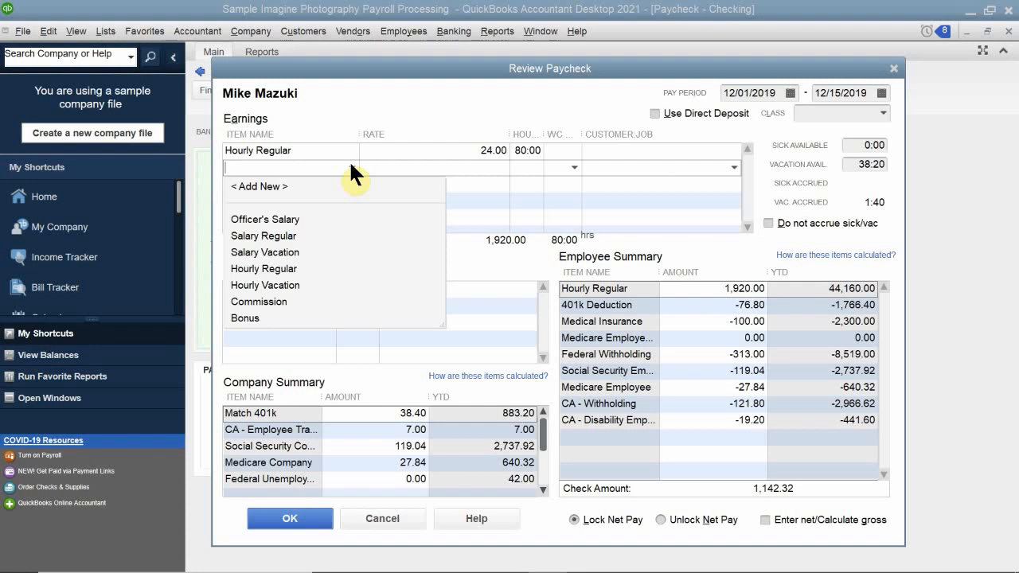
left_click(413, 99)
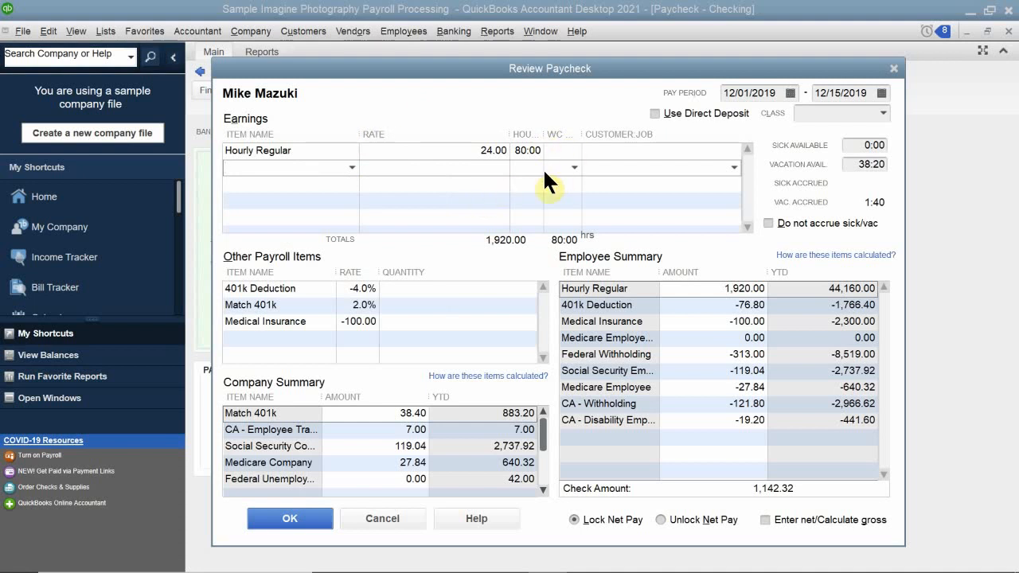
Set the Hourly Regular hours on the employee's 12/01/2019 to 12/15/2019 paycheck to 76.
left_click(527, 151)
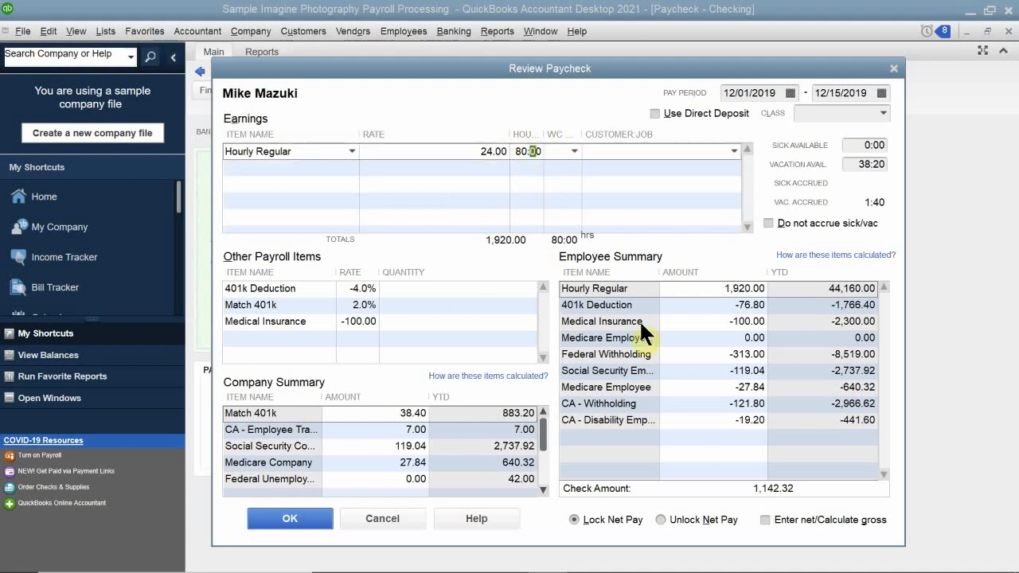
left_click(513, 146)
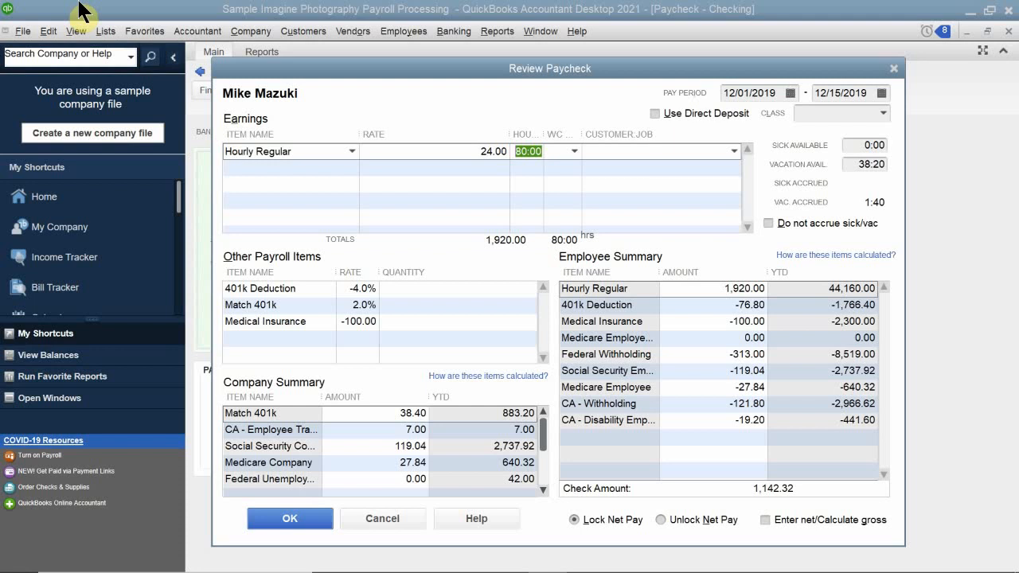
type("76")
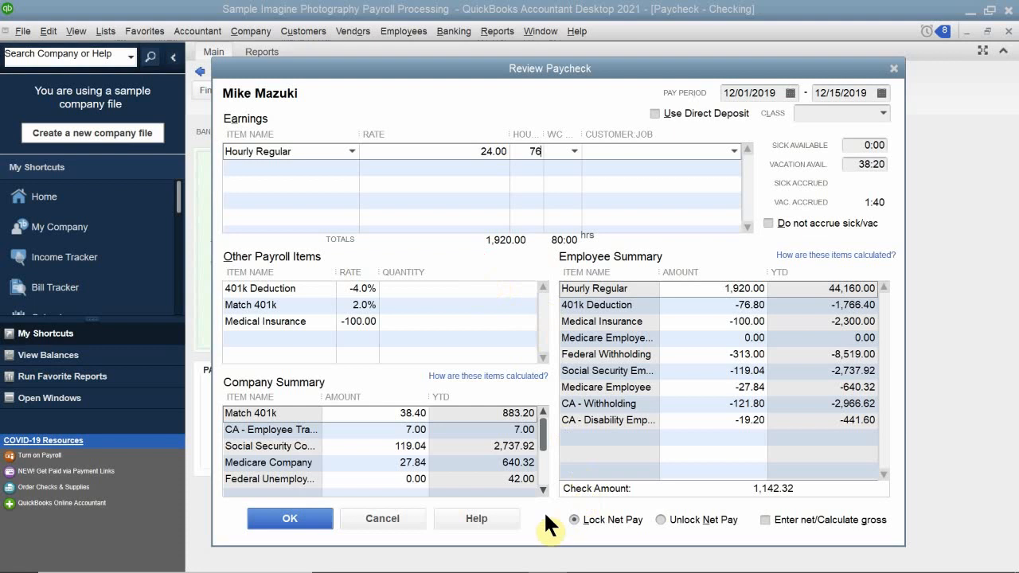
left_click(521, 518)
left_click(620, 184)
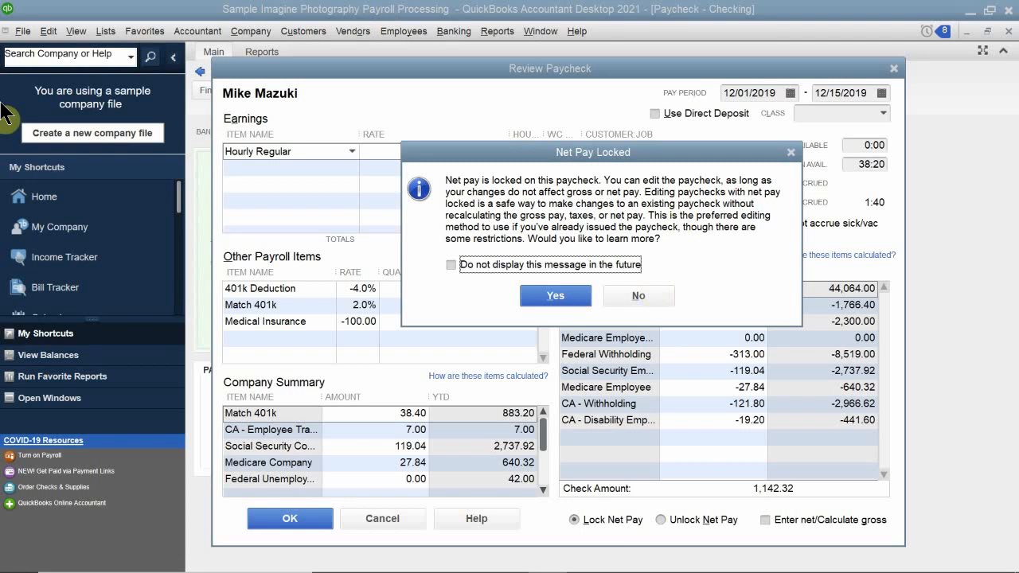
Open the help on editing a paycheck with locked net pay, and close the help window.
left_click(558, 295)
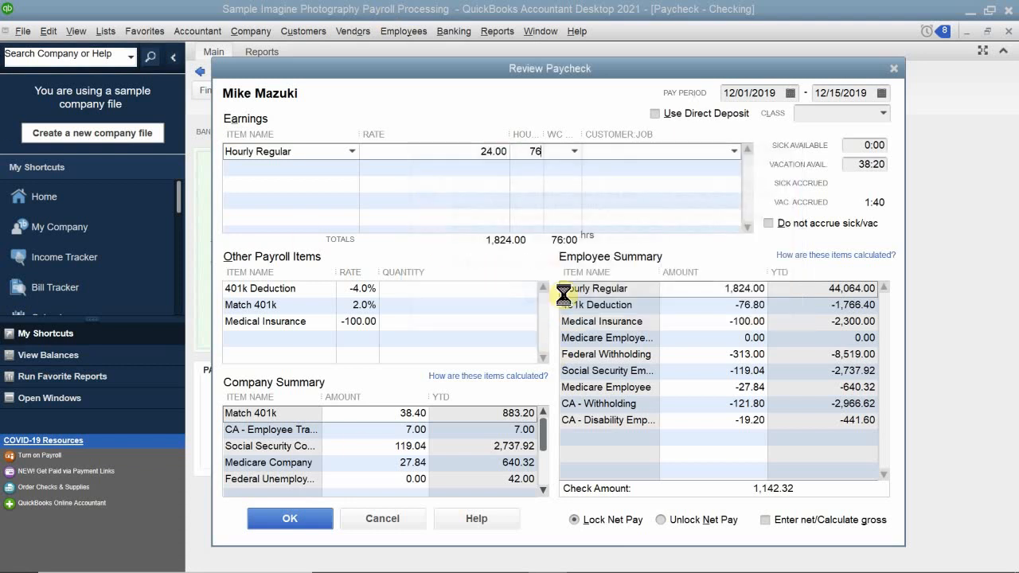
left_click(569, 200)
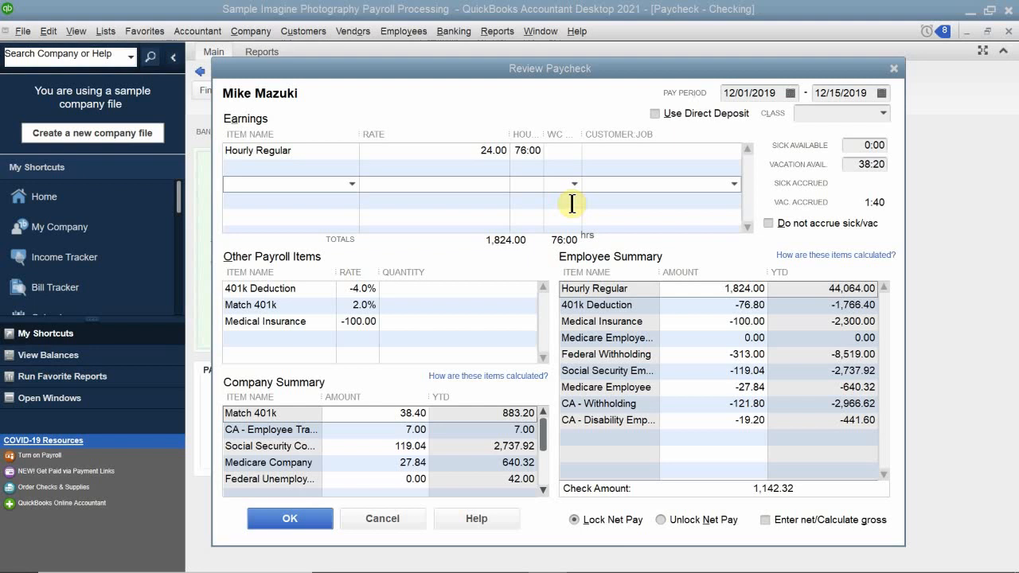
key("F1")
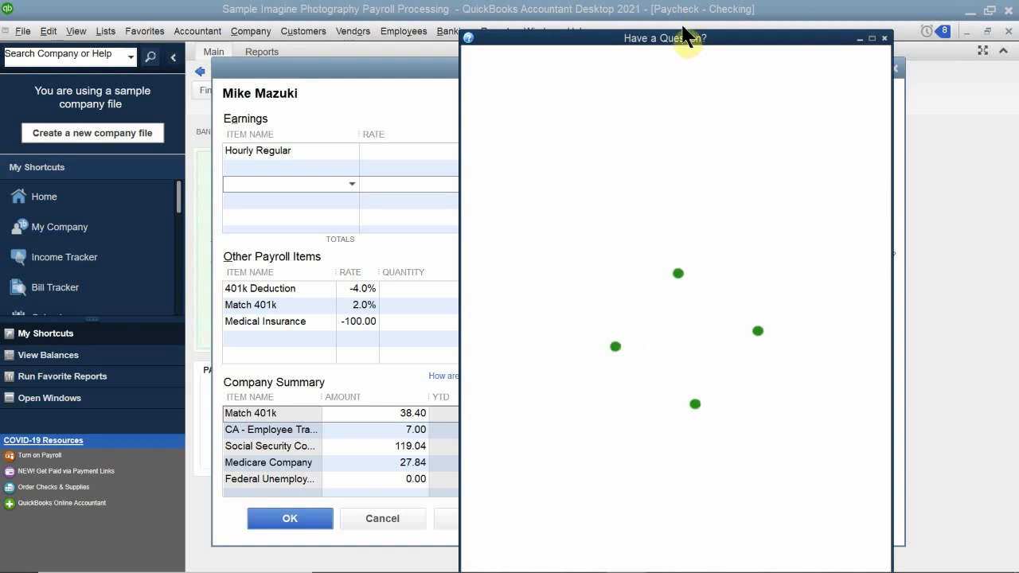
left_click_drag(678, 39, 477, 303)
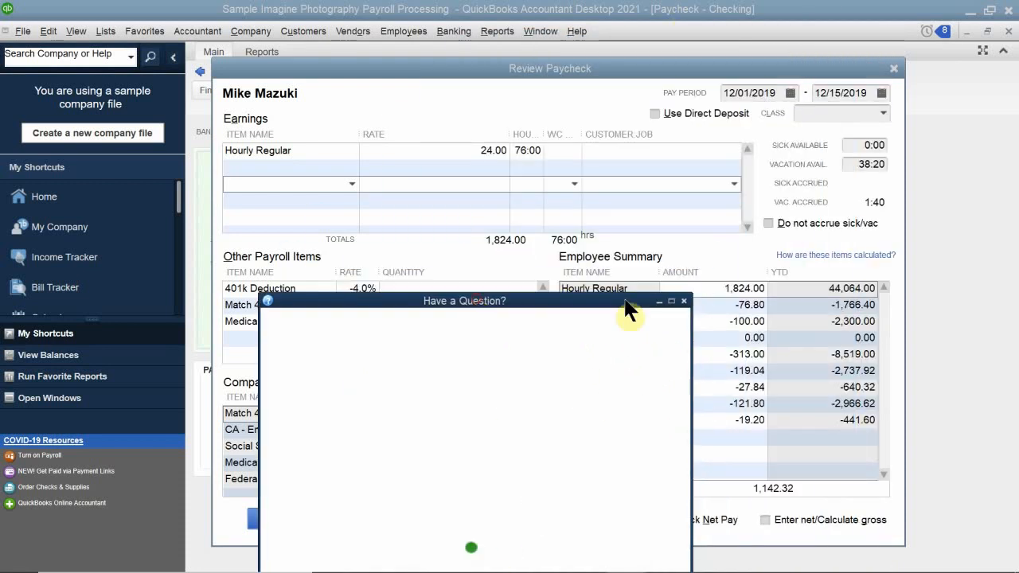
left_click(683, 301)
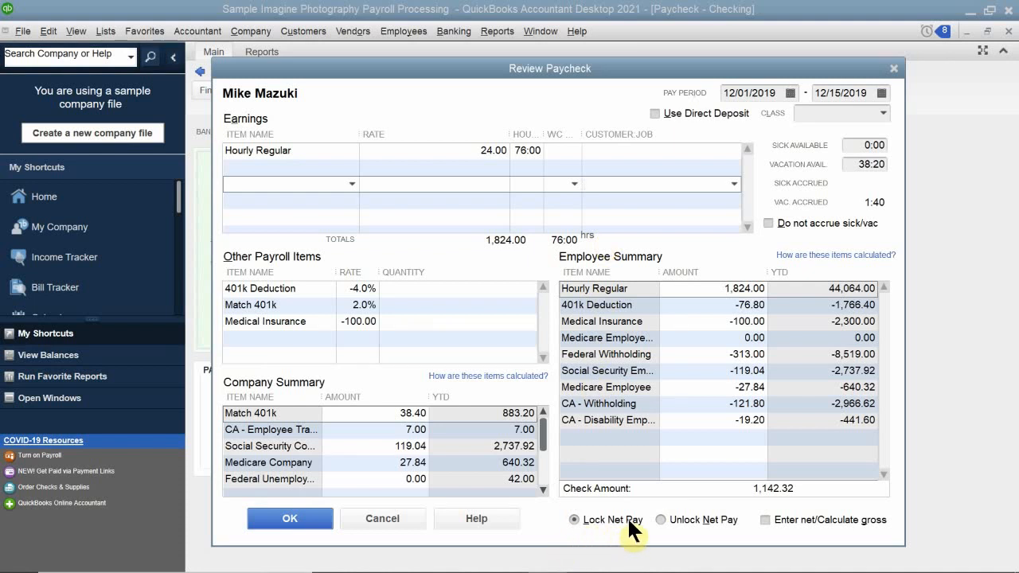
Unlock the paycheck's net pay, re-enter 76 Hourly Regular hours, and accept the paycheck detail.
left_click(659, 519)
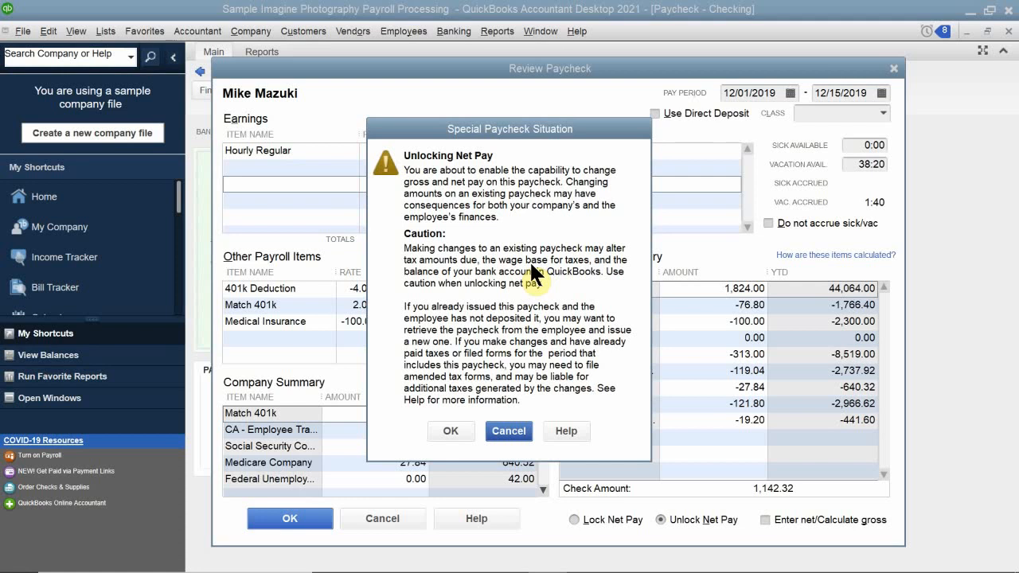
left_click(451, 431)
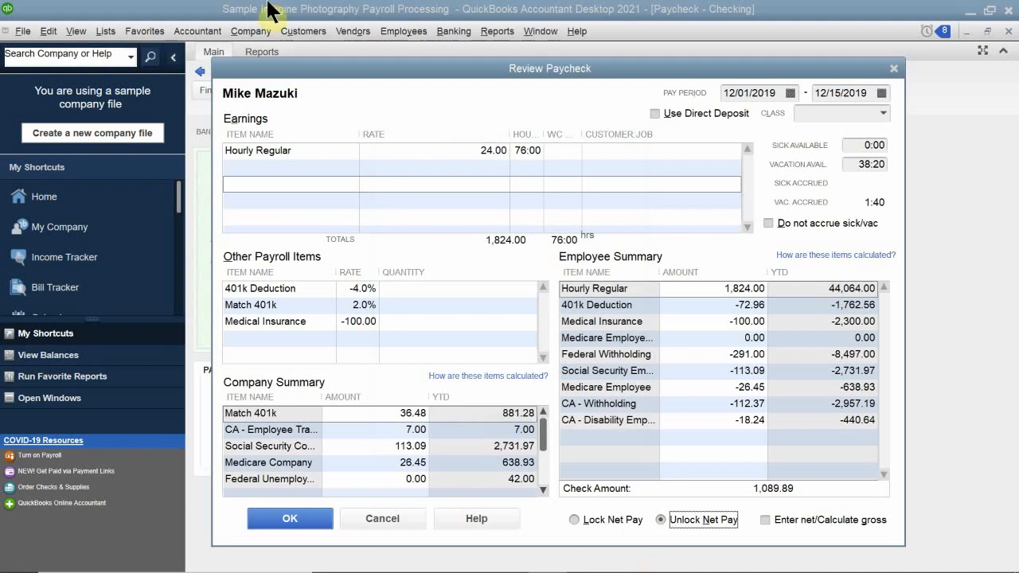
left_click(515, 156)
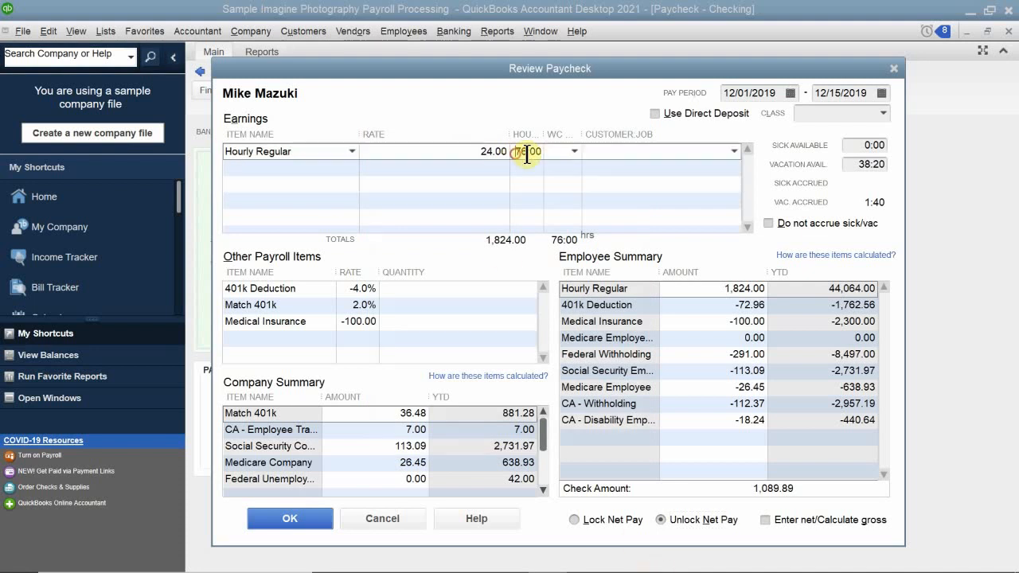
type("76")
left_click(643, 185)
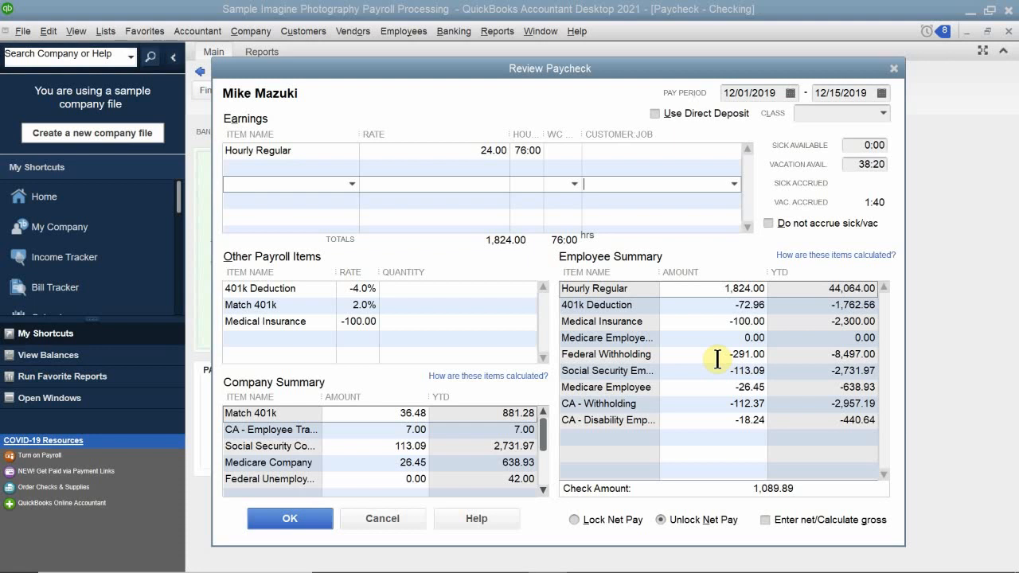
left_click(282, 519)
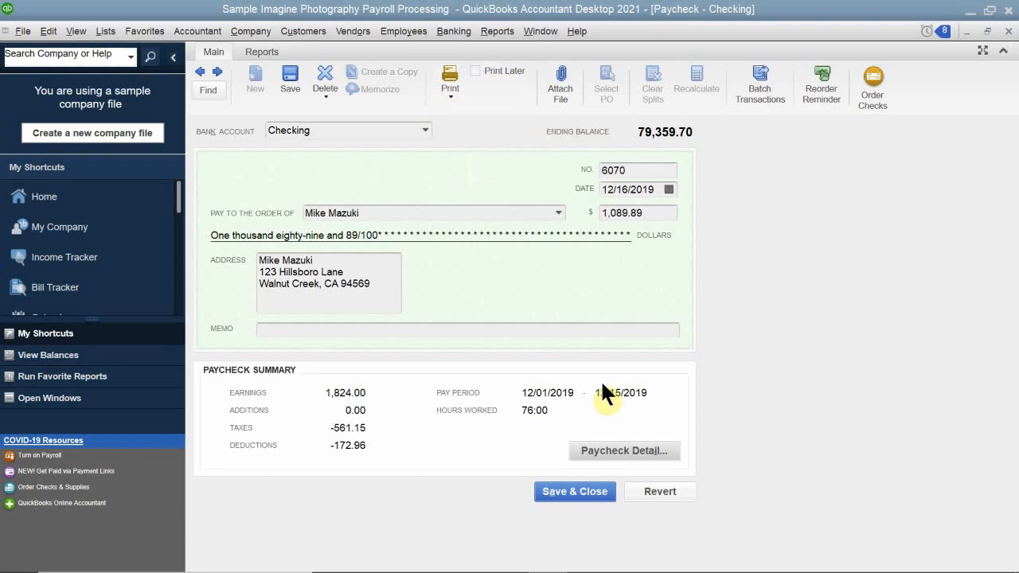
Record the paycheck changes and print the adjusted paycheck with printed check number 6071.
left_click(450, 96)
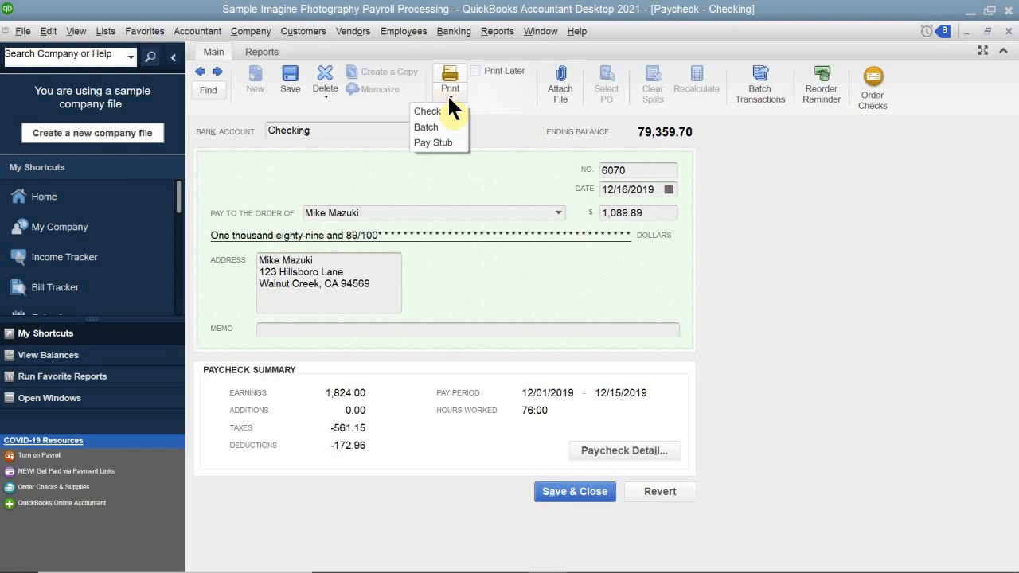
left_click(440, 110)
left_click_drag(468, 134, 465, 180)
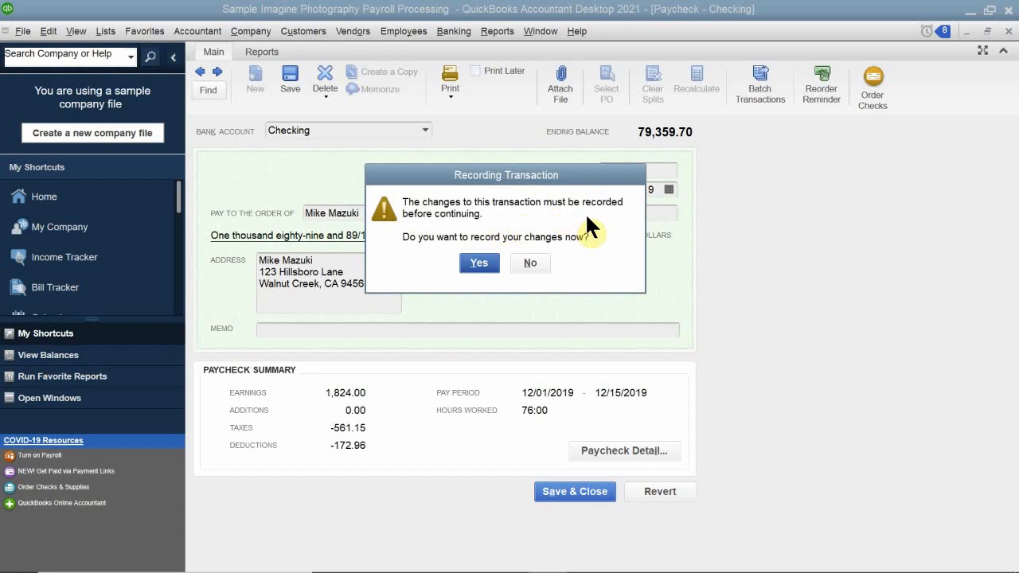
left_click(476, 263)
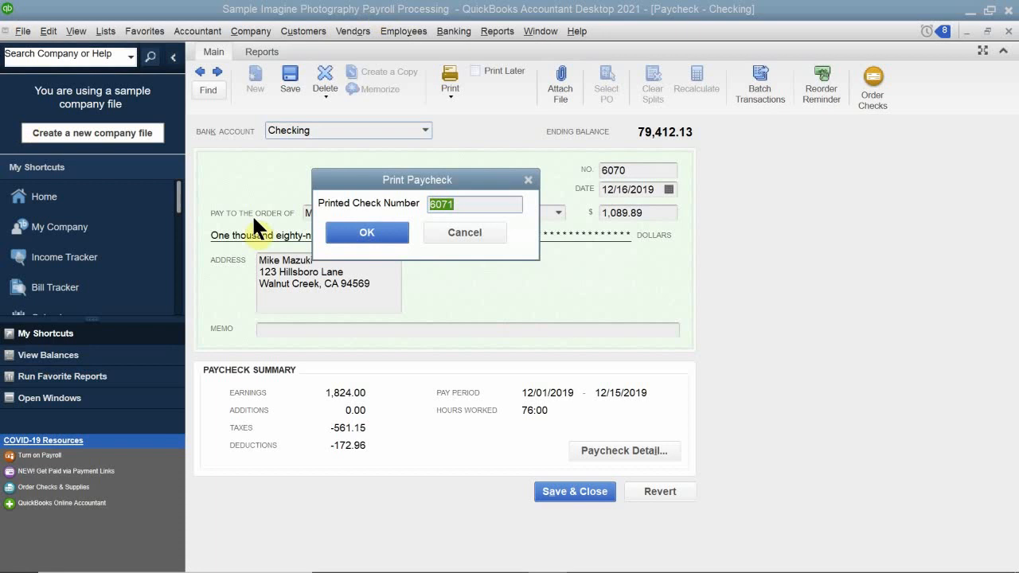
left_click(462, 205)
left_click_drag(461, 205, 394, 203)
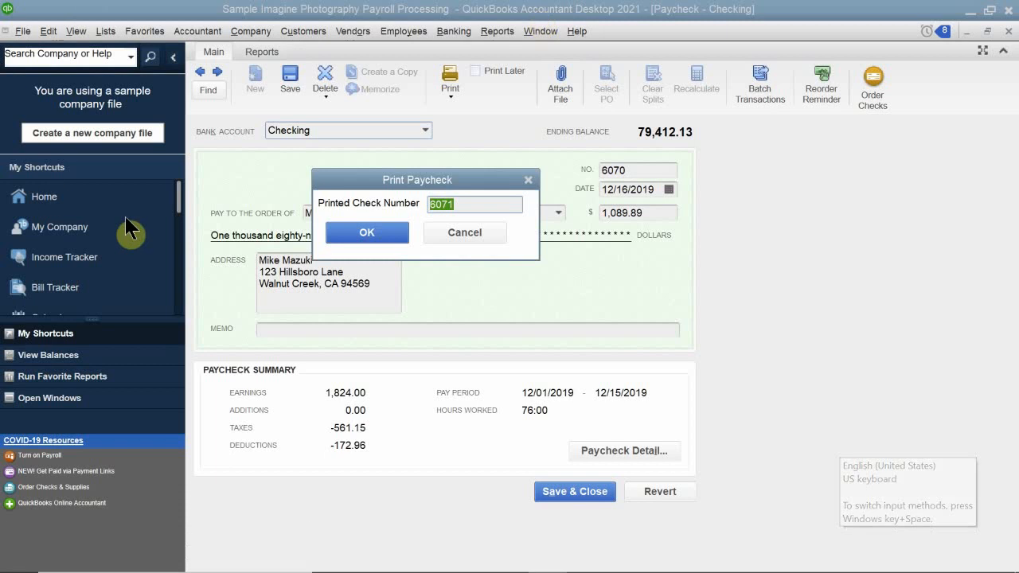
left_click(357, 241)
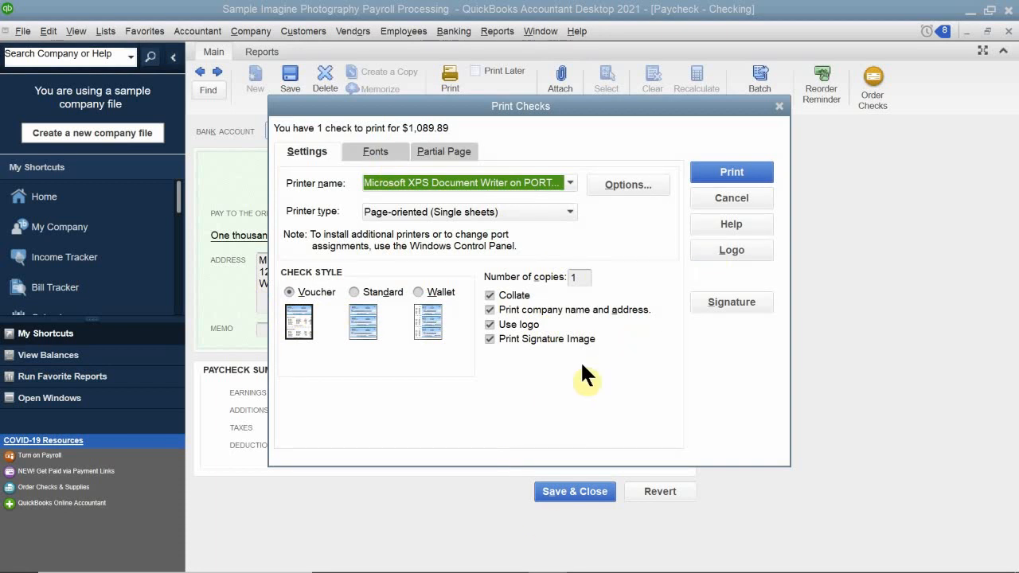
left_click(712, 174)
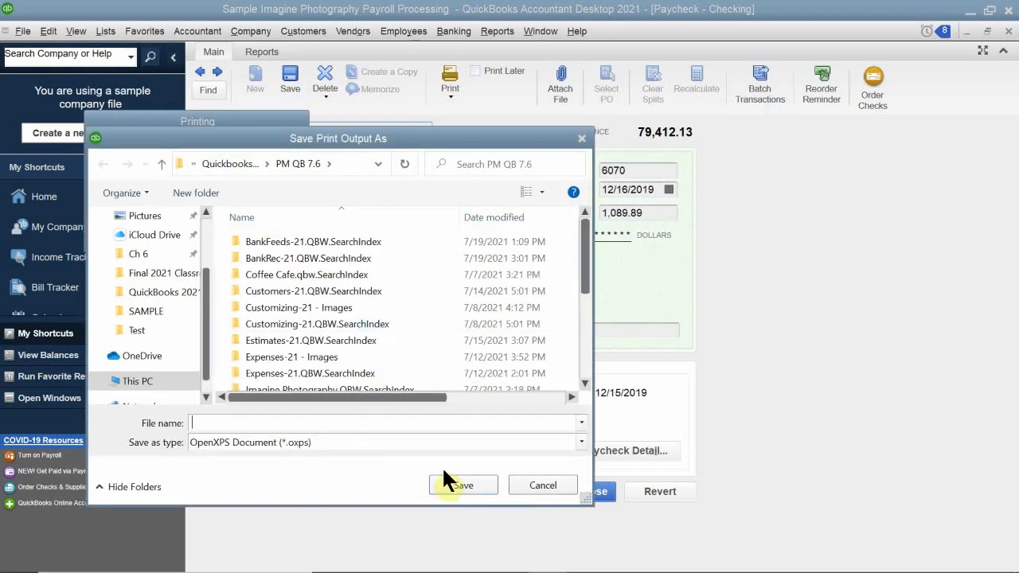
Save the print output under the employee's first name followed by "adjusted paycheck for 12-16-19", and confirm the check printed correctly.
type("mike adjusted paycheck")
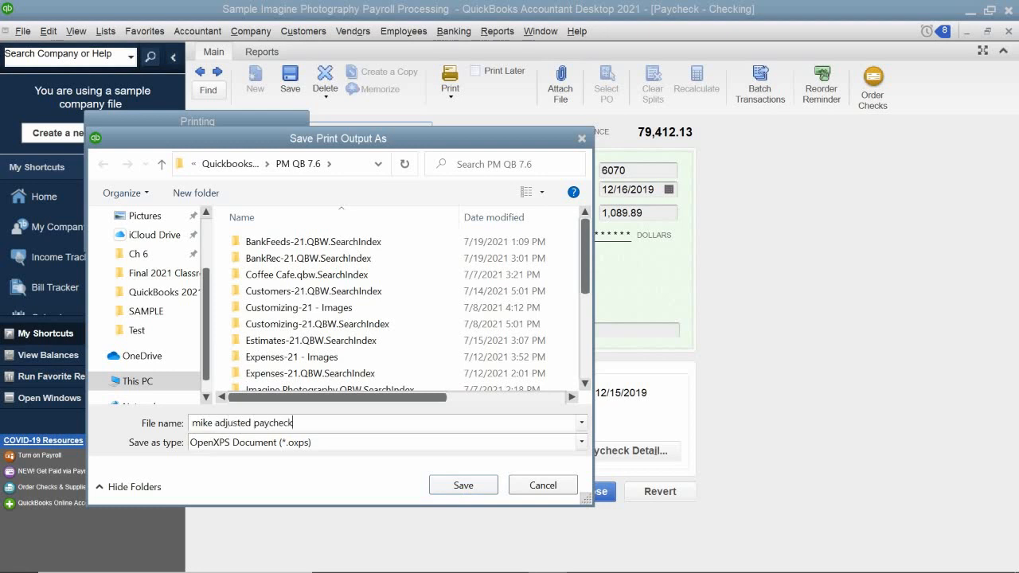
type(" for 12-16-19")
left_click(464, 489)
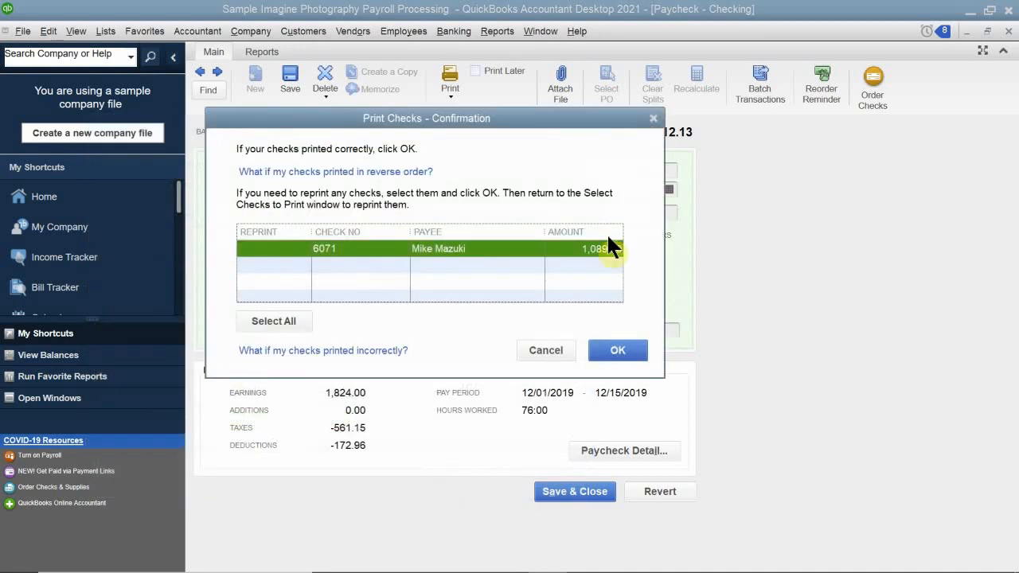
left_click(625, 352)
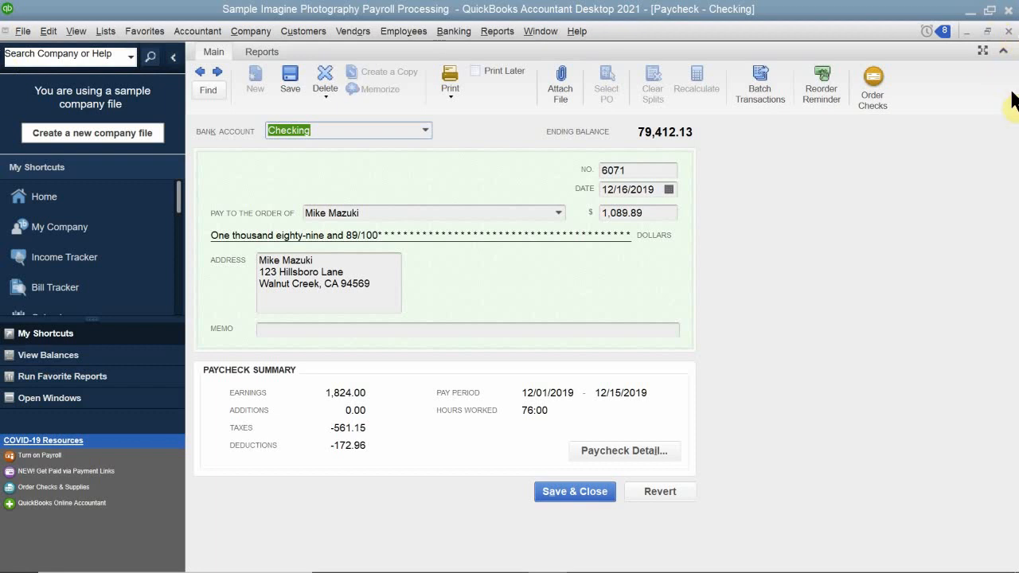
Close the paycheck, the Edit/Void Paychecks list and the Payroll Center to return to the Home page.
left_click(1008, 32)
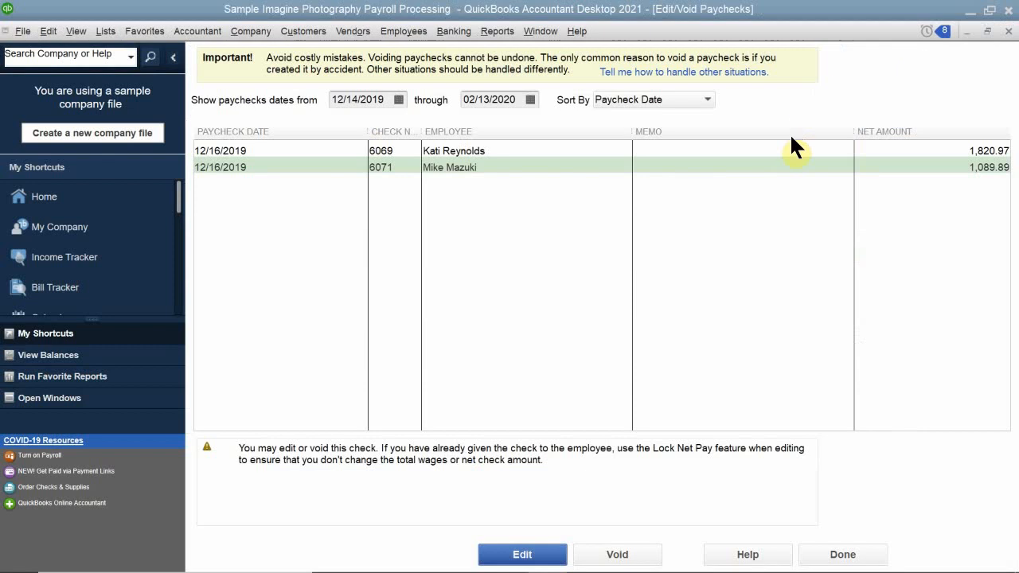
left_click(1009, 31)
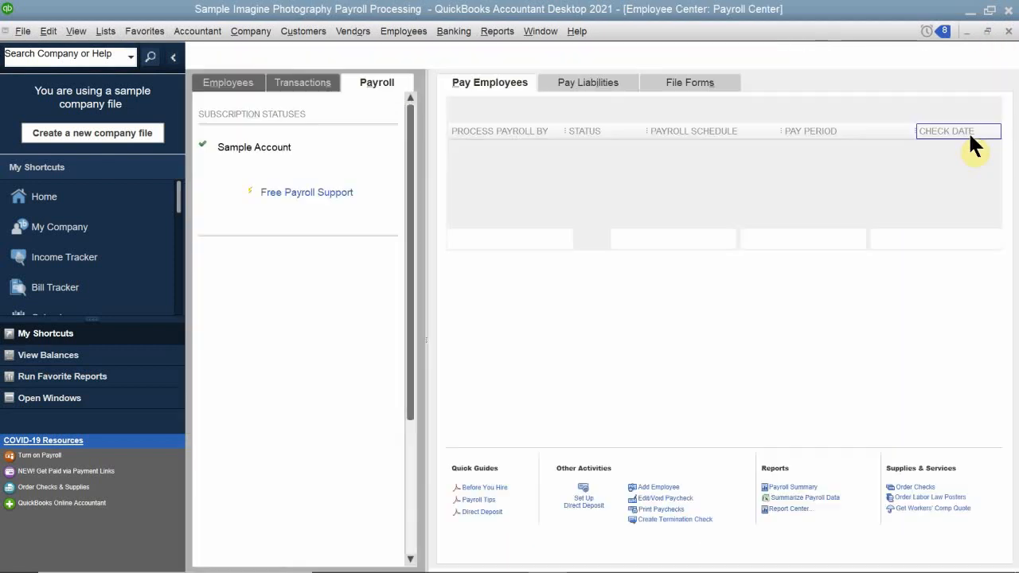
left_click(1008, 32)
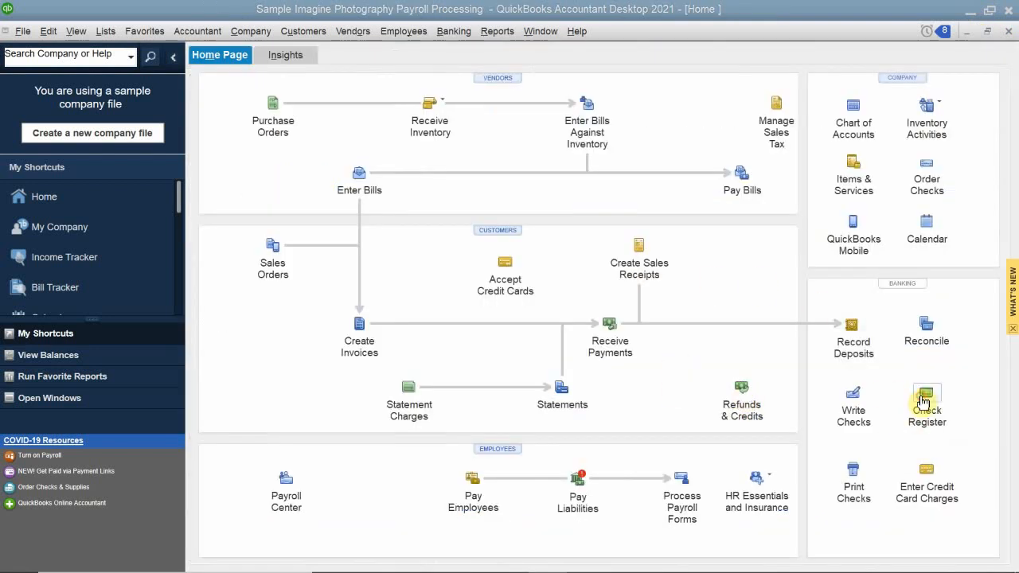
Open the check register for the Checking account.
left_click(925, 398)
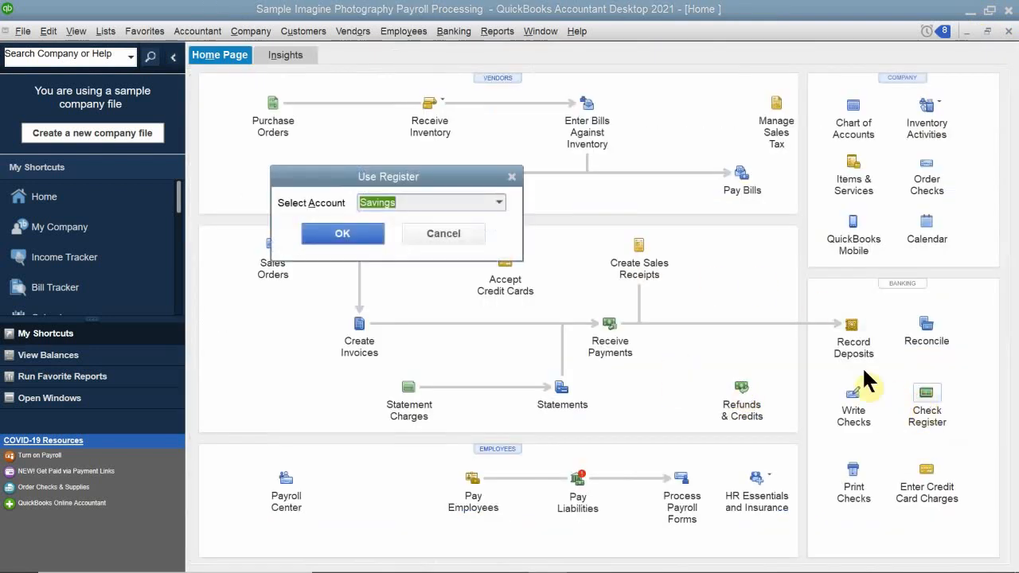
left_click(499, 202)
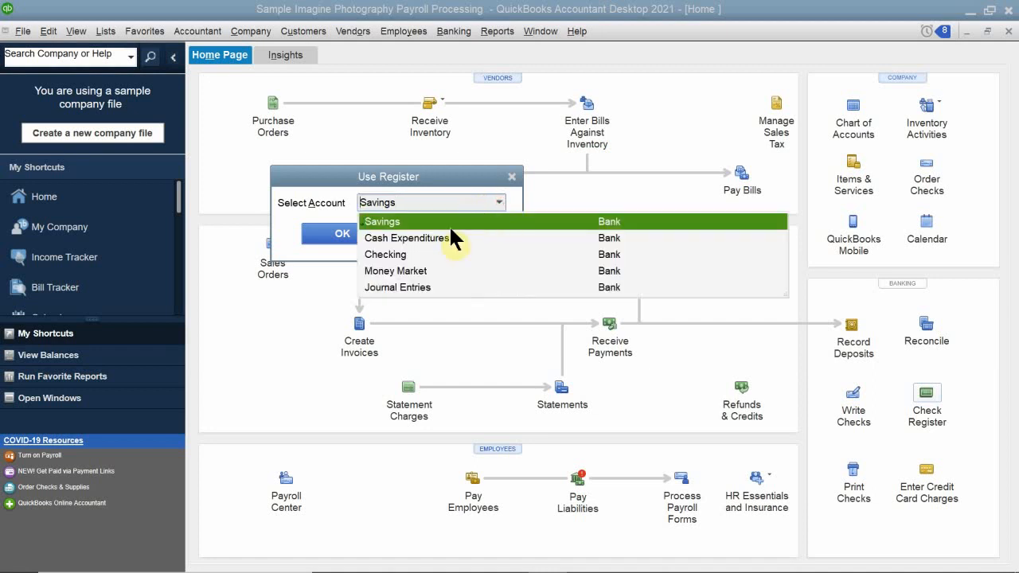
left_click(407, 255)
left_click(368, 236)
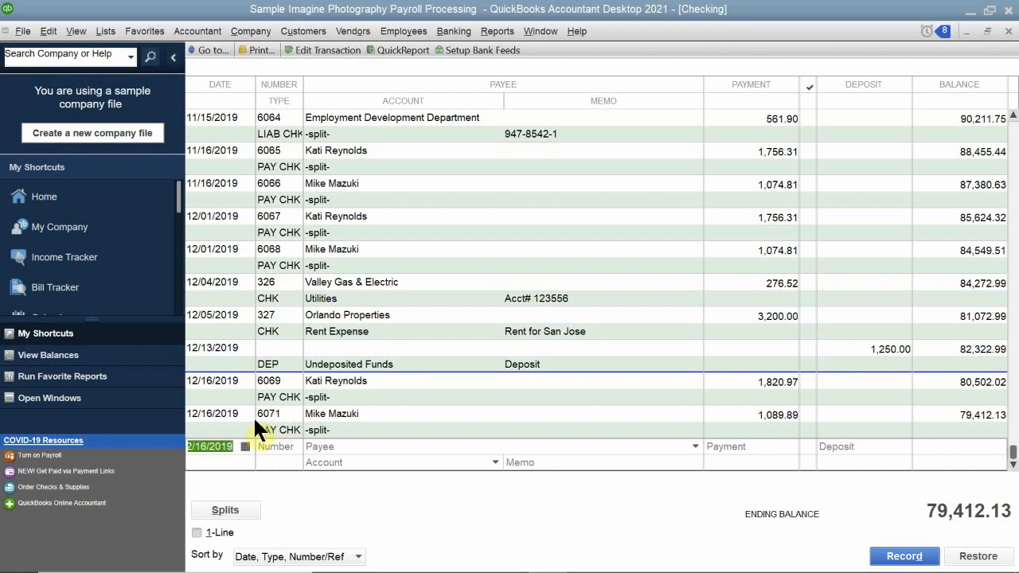
Start a new check entry dated 12/16/2019 with number 6070 and the employee from paycheck 6071 as payee, returning to the register for a single check.
left_click_drag(233, 450, 167, 448)
left_click(284, 449)
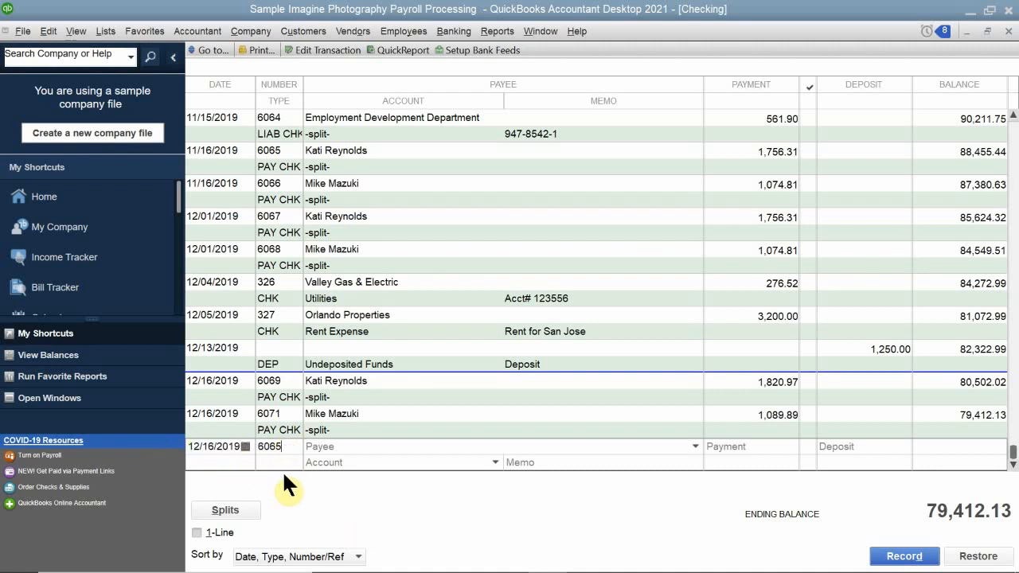
left_click_drag(284, 448, 222, 432)
type("6070")
left_click(270, 455)
left_click(338, 446)
type("M")
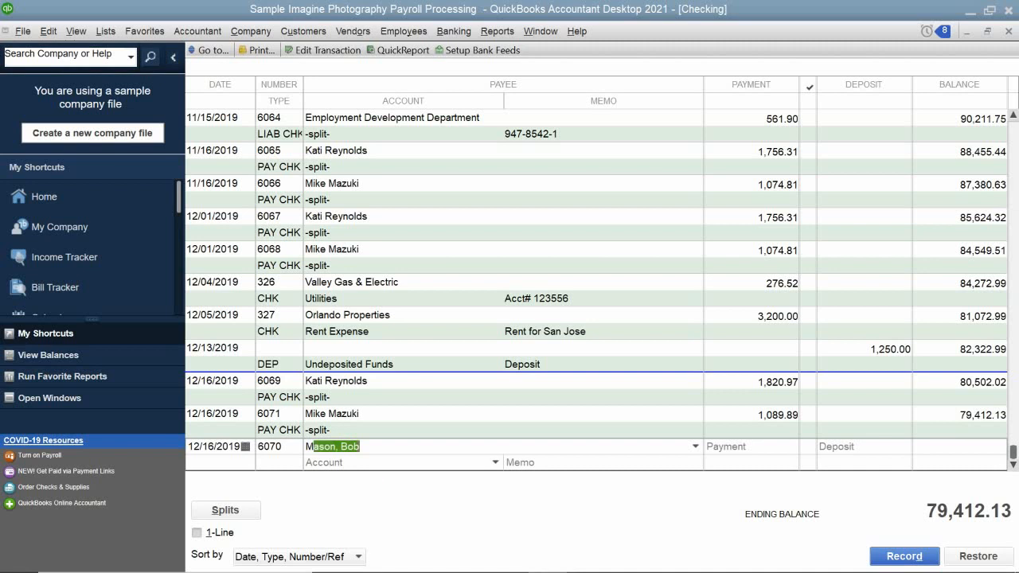
type("ike")
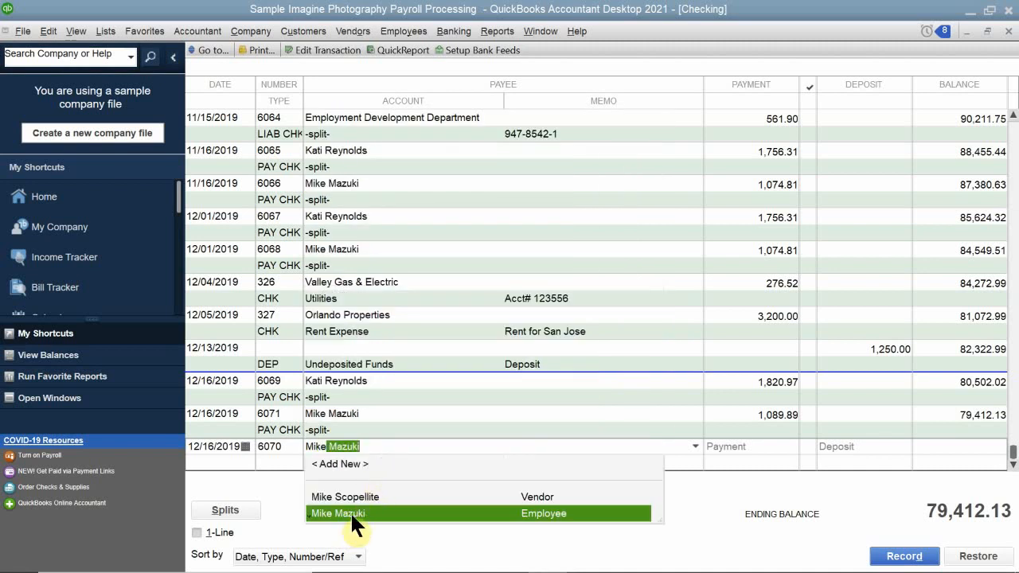
left_click(350, 513)
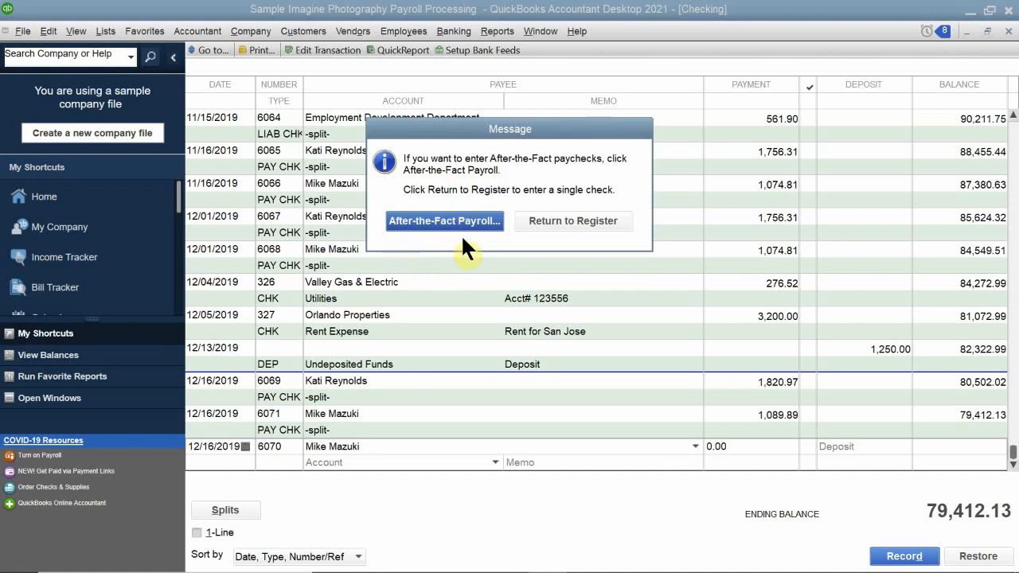
left_click_drag(480, 127, 470, 224)
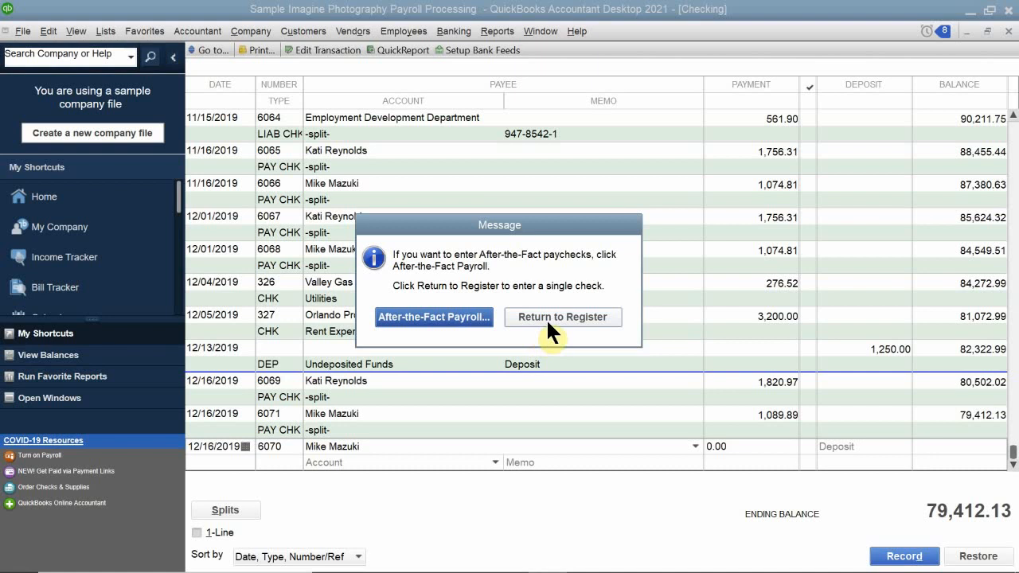
left_click(574, 316)
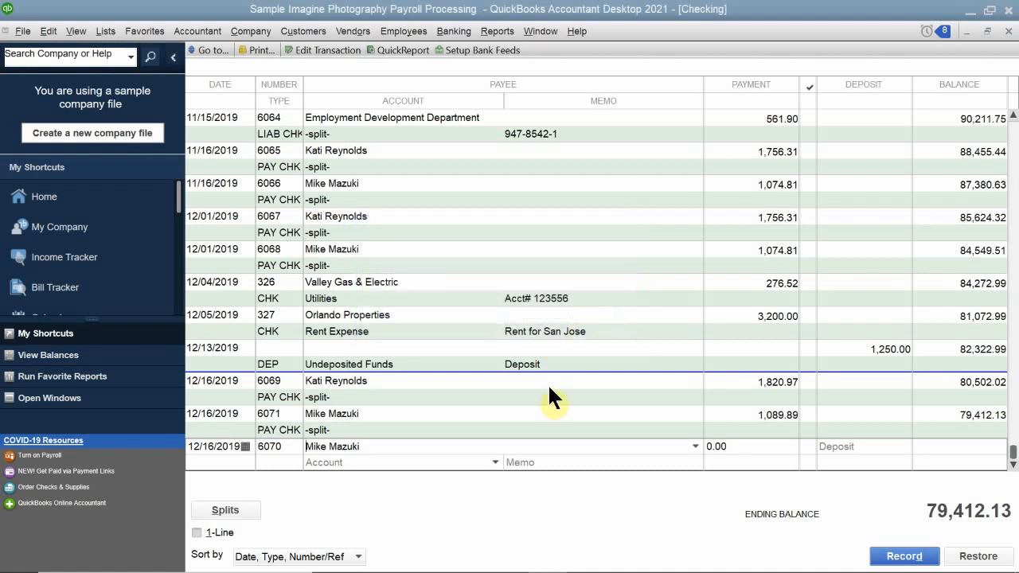
Assign check 6070 to Payroll Expenses:Gross Wages with a payment of 1,101.39 and record it.
left_click(353, 461)
type("Payroll Expenses")
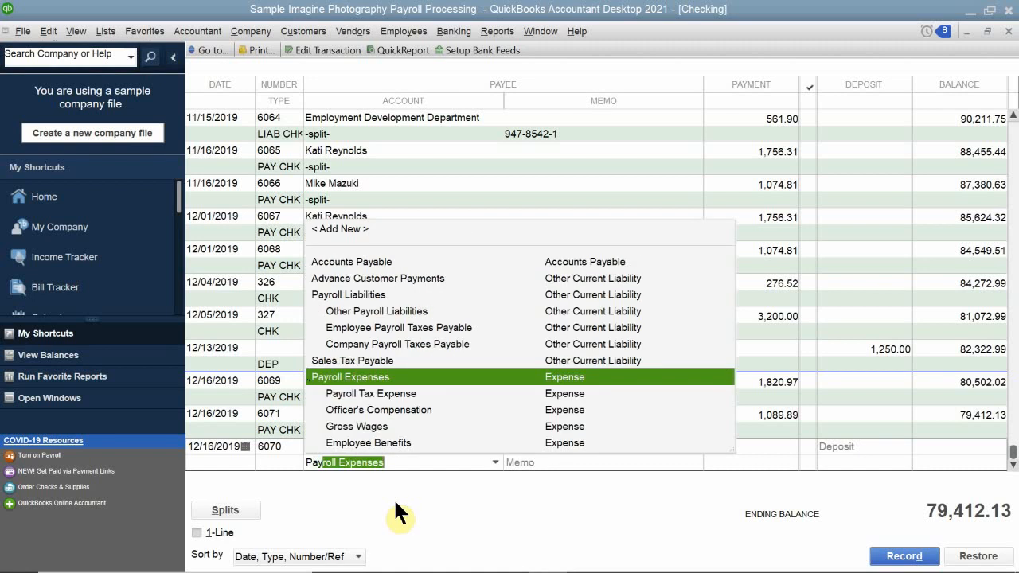
left_click(361, 426)
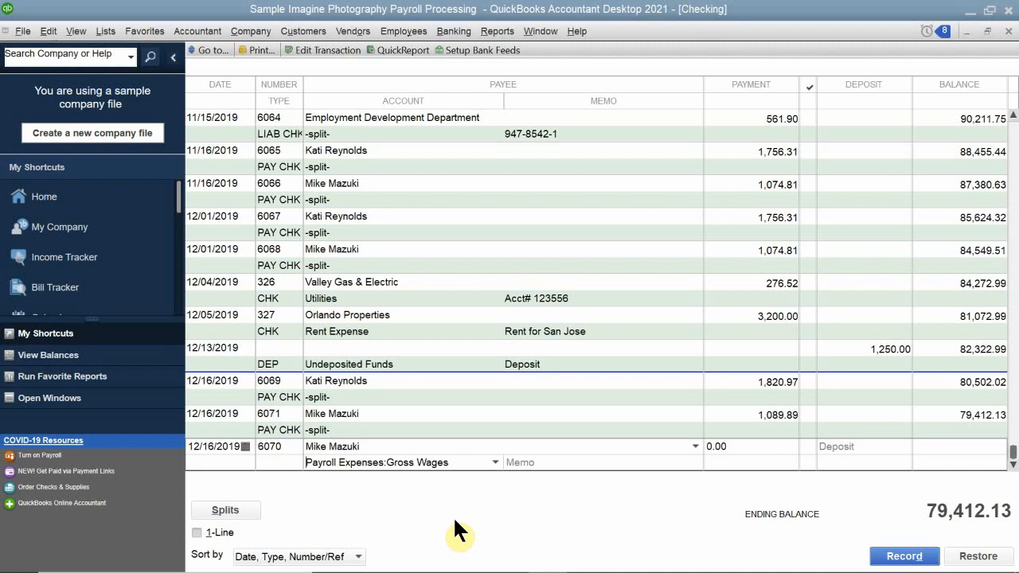
mouse_move(460, 571)
left_click(744, 448)
left_click_drag(744, 448, 696, 449)
type("1101.39")
left_click(634, 460)
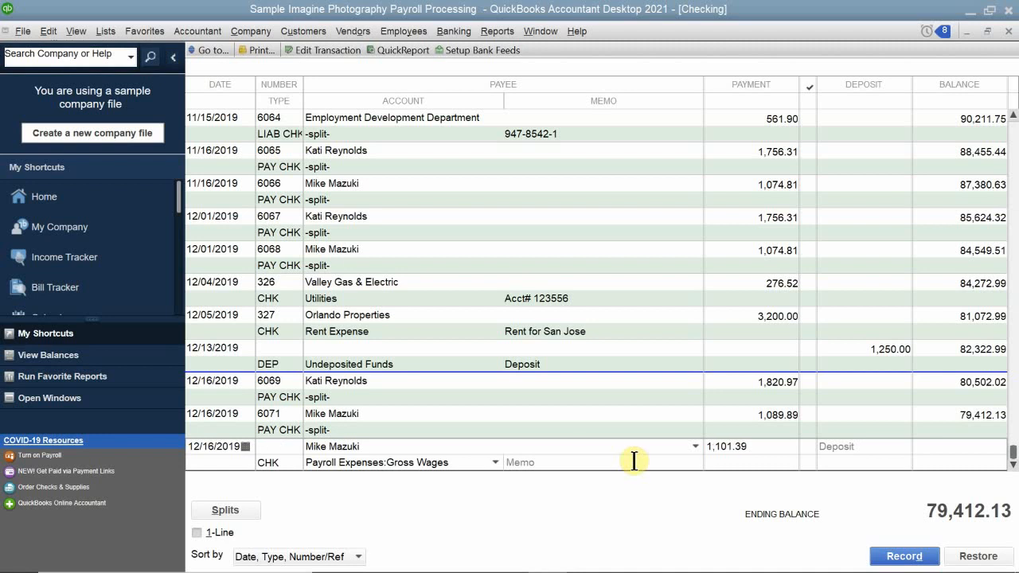
key("Return")
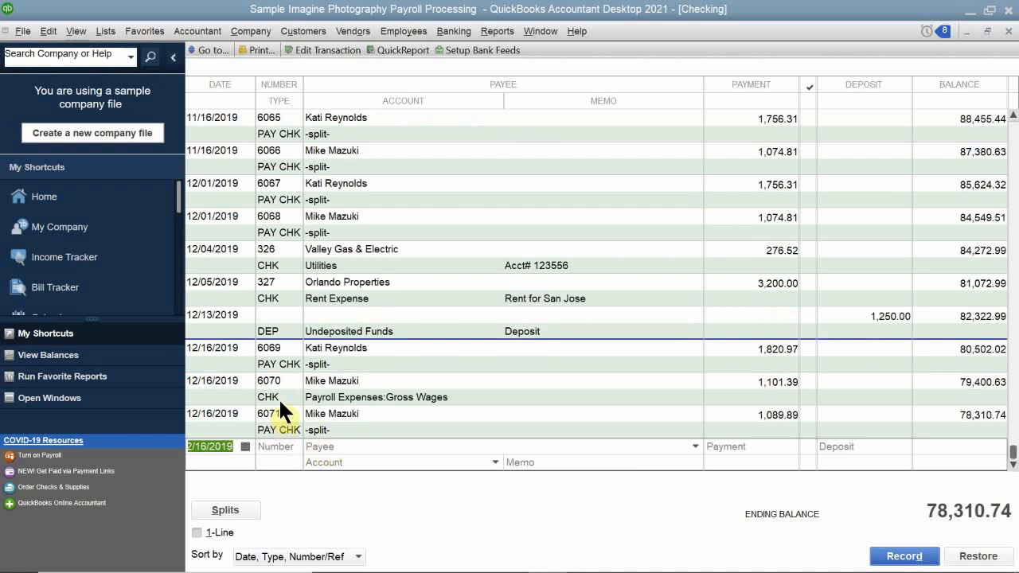
Void check 6070, record the change, and let the program enter the appropriate journal entries.
left_click(220, 385)
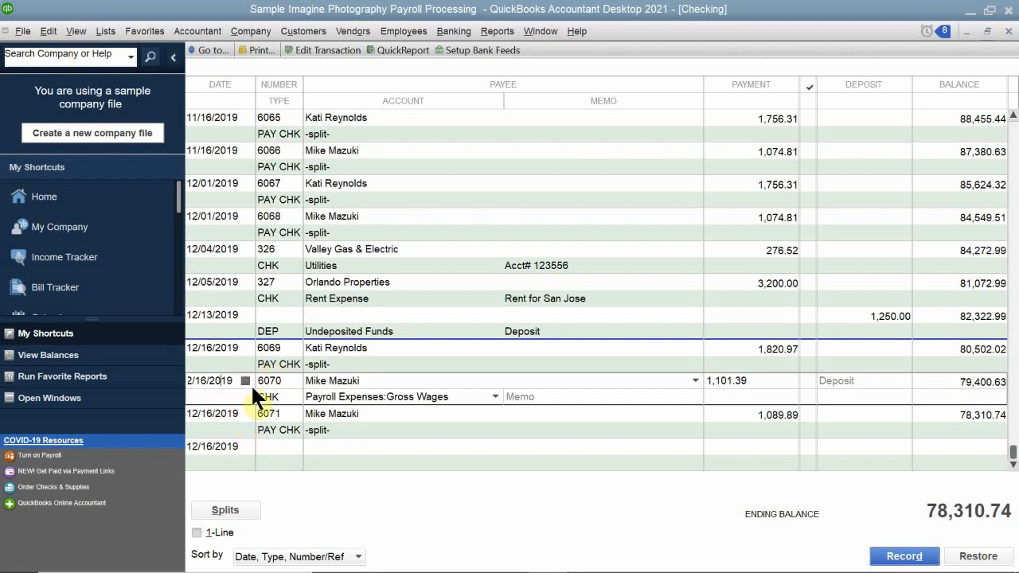
right_click(213, 391)
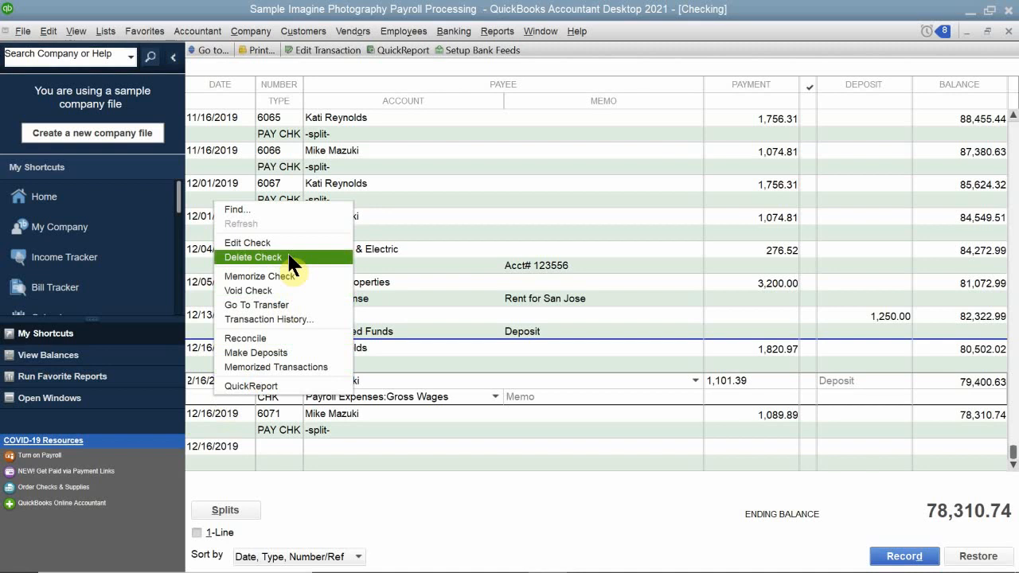
left_click(274, 291)
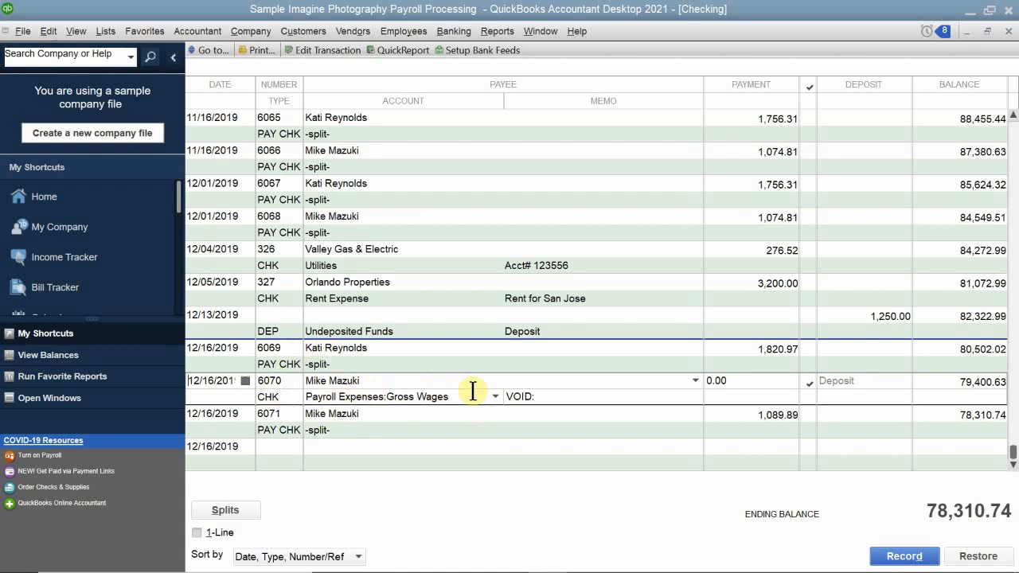
key("Return")
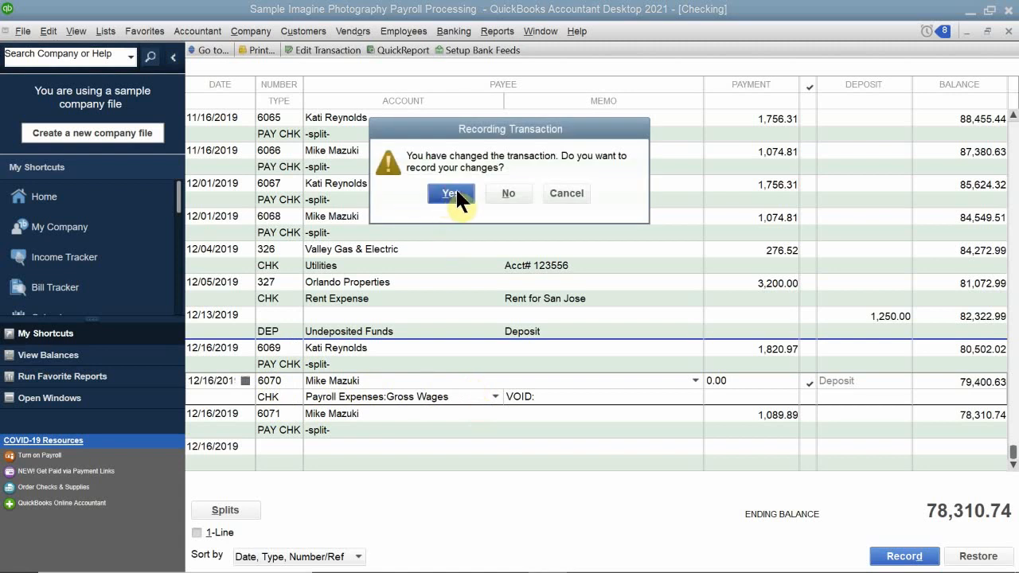
left_click(451, 193)
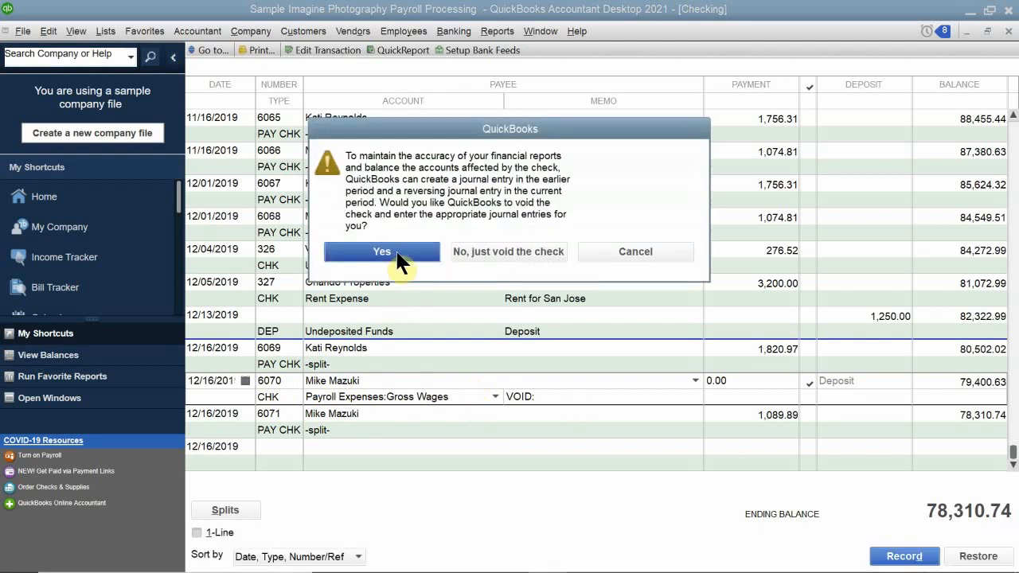
left_click(397, 253)
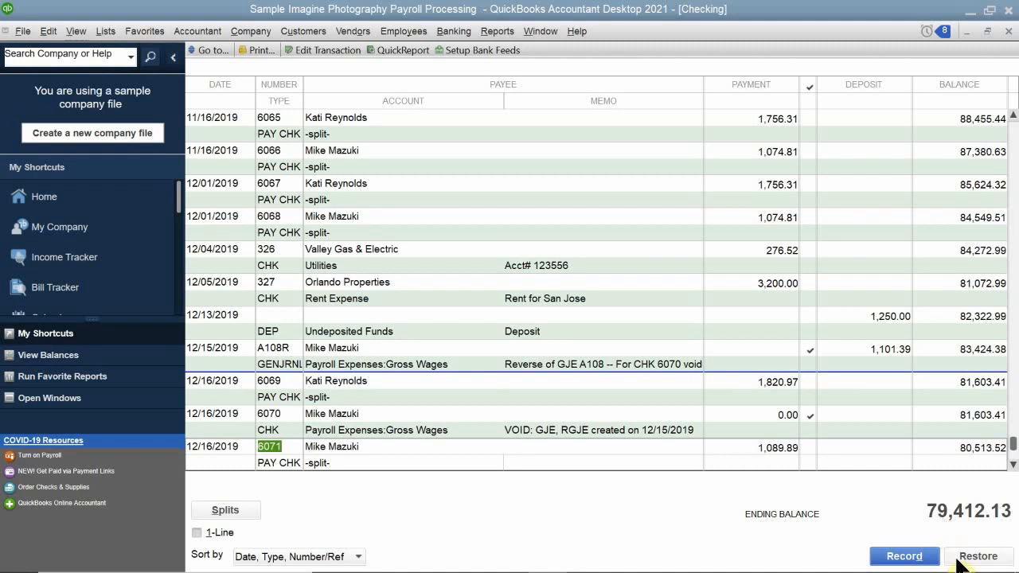
mouse_move(959, 572)
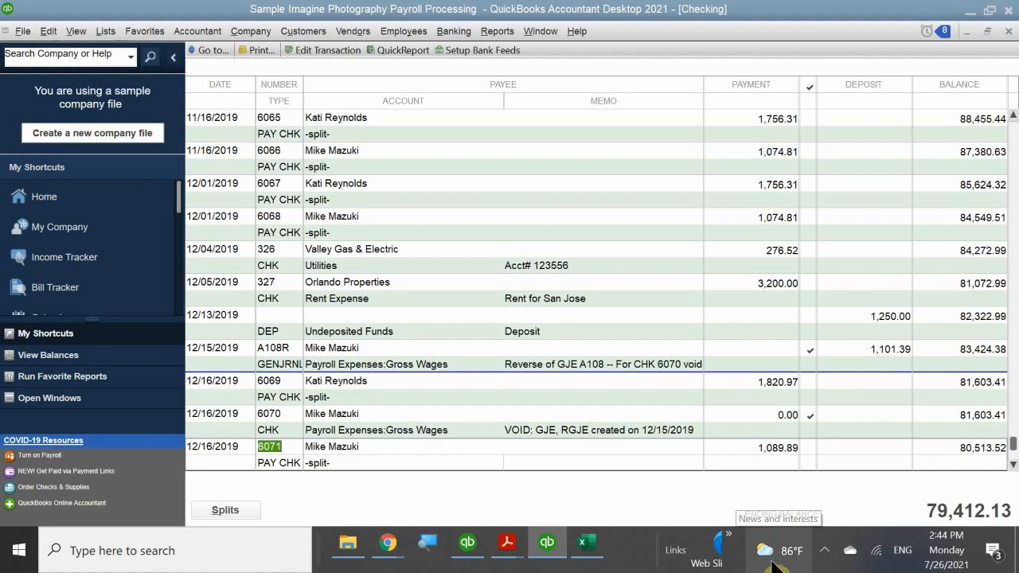
left_click(826, 560)
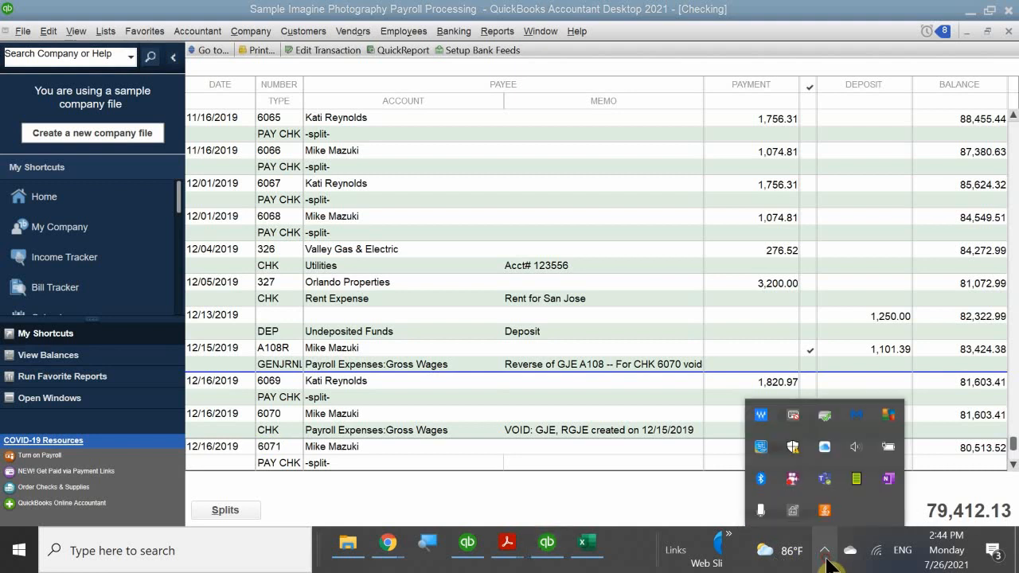
left_click(635, 555)
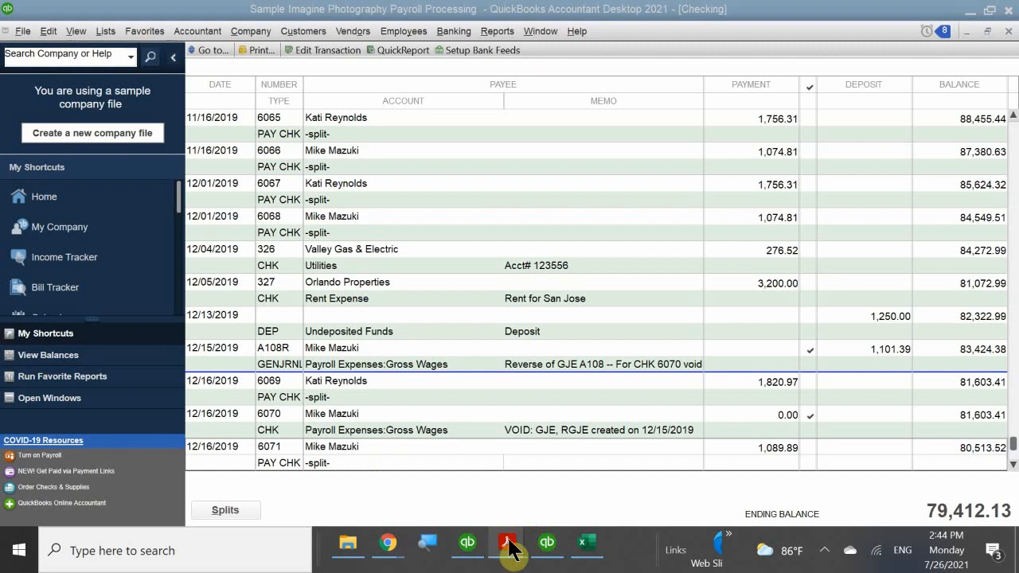
mouse_move(512, 549)
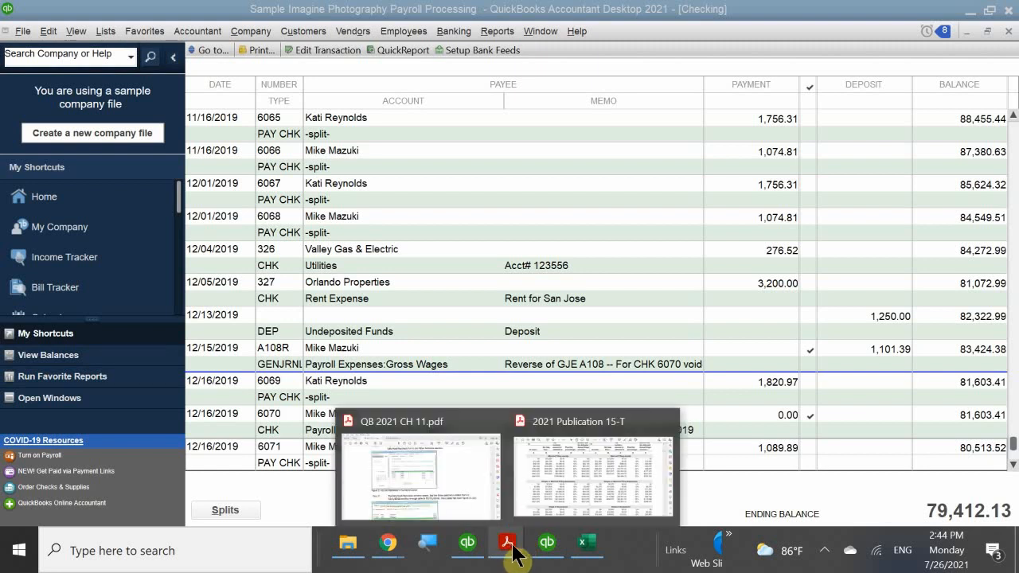
mouse_move(470, 469)
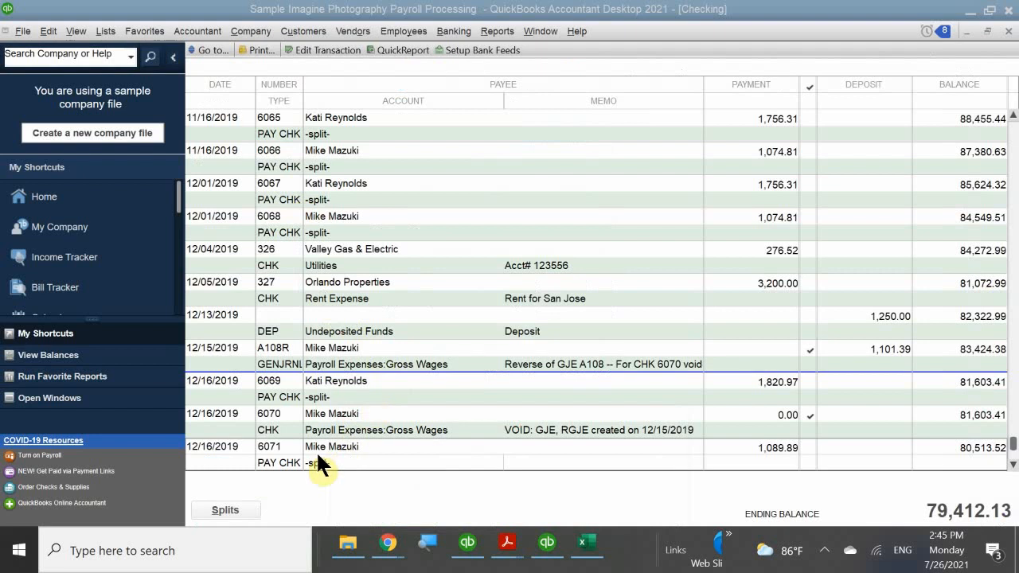
Open paycheck 6069 from the register and print its check with printed check number 6072 in the Voucher style.
double_click(232, 390)
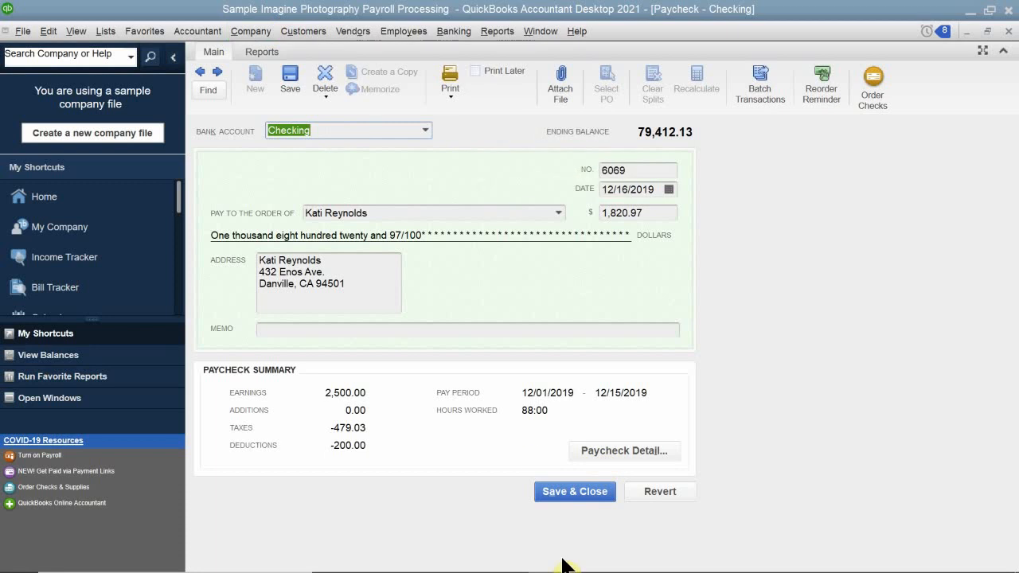
left_click(588, 489)
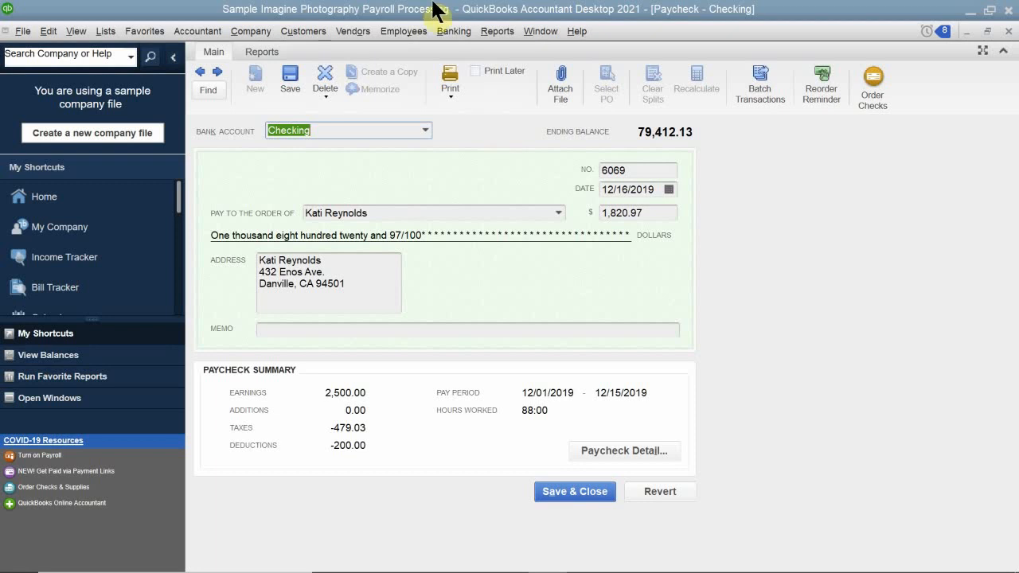
left_click(450, 94)
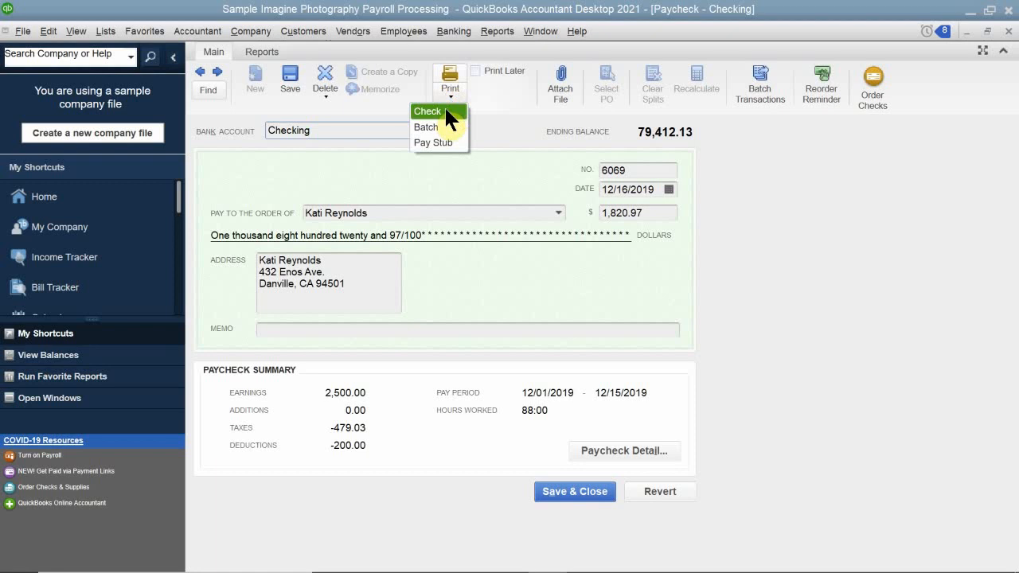
left_click(445, 111)
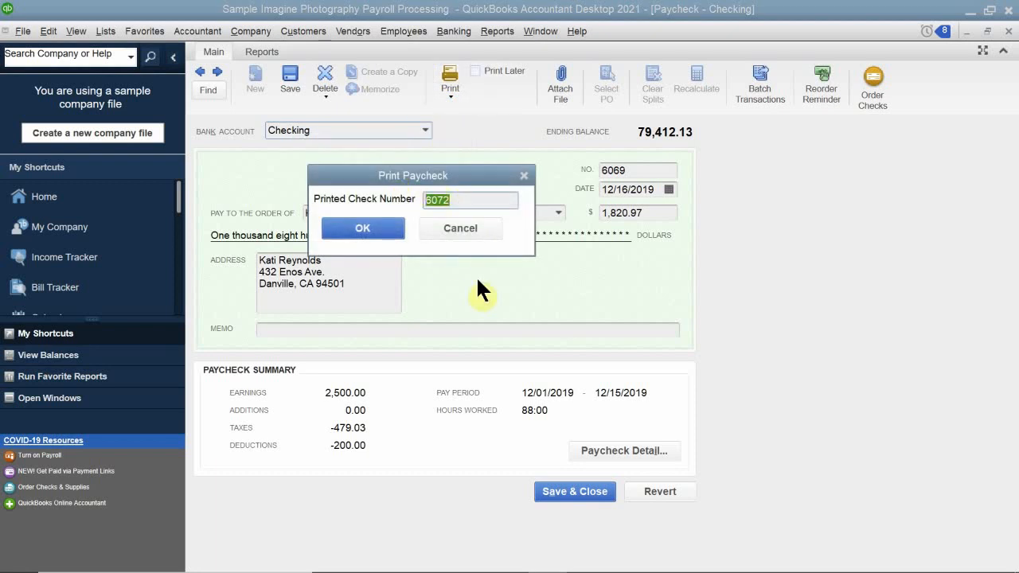
type("6072")
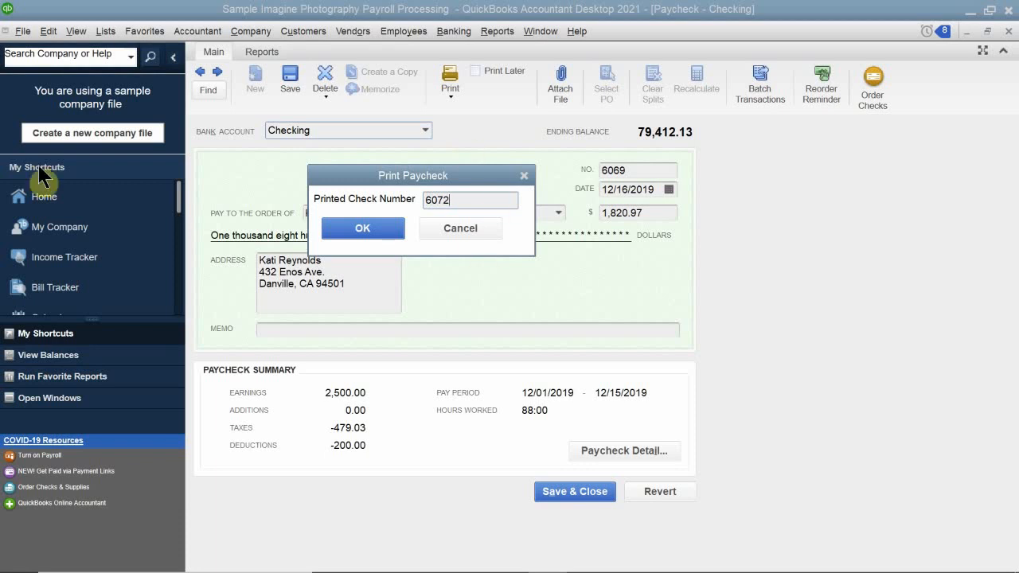
left_click(366, 225)
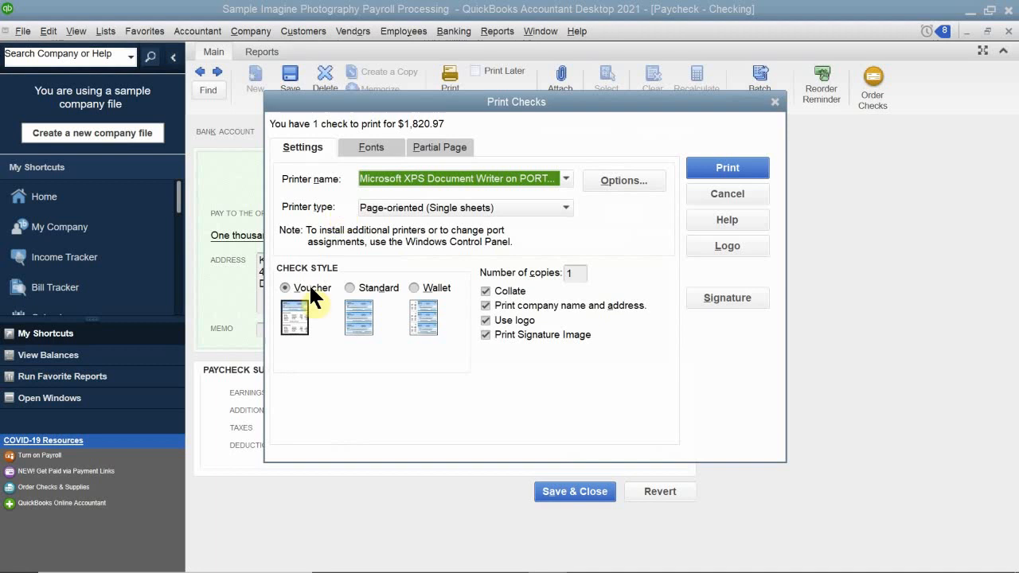
left_click(704, 168)
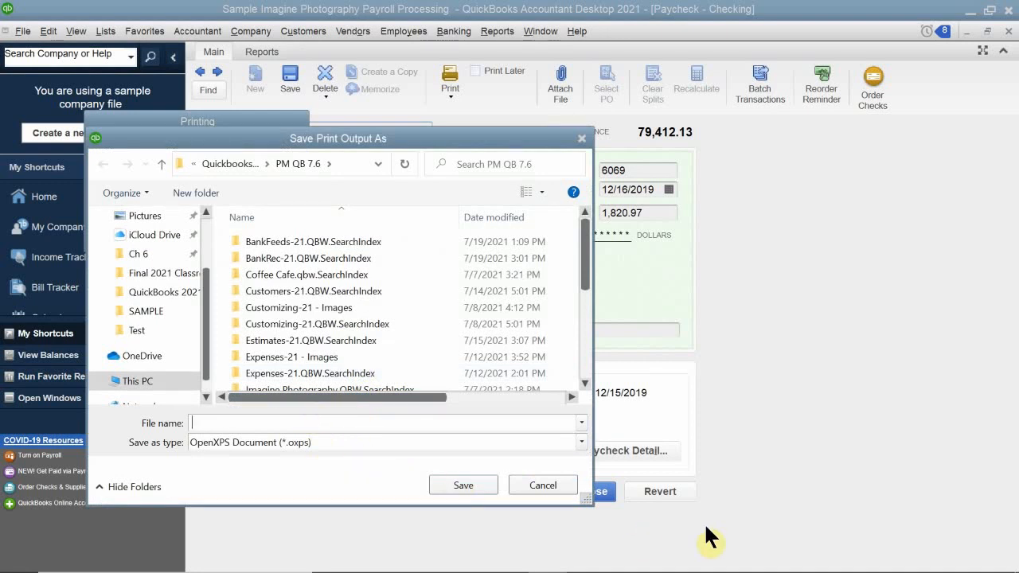
Save the print output under the employee's first name followed by "replacement paycheck for 12-16-19", confirm the check printed correctly, and close the paycheck.
type("Kati replacement payc")
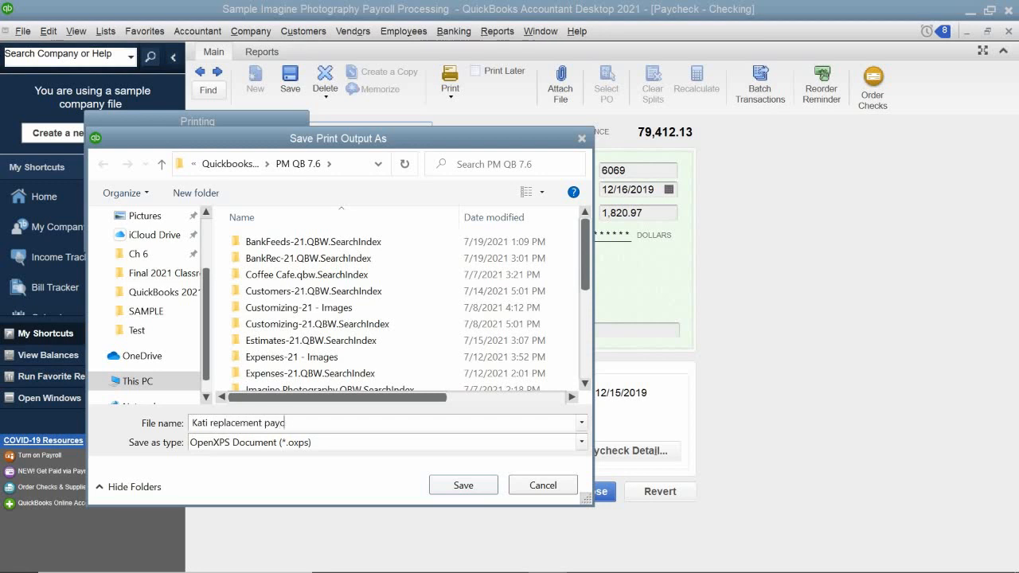
type("heck for 12-16-19")
key("Return")
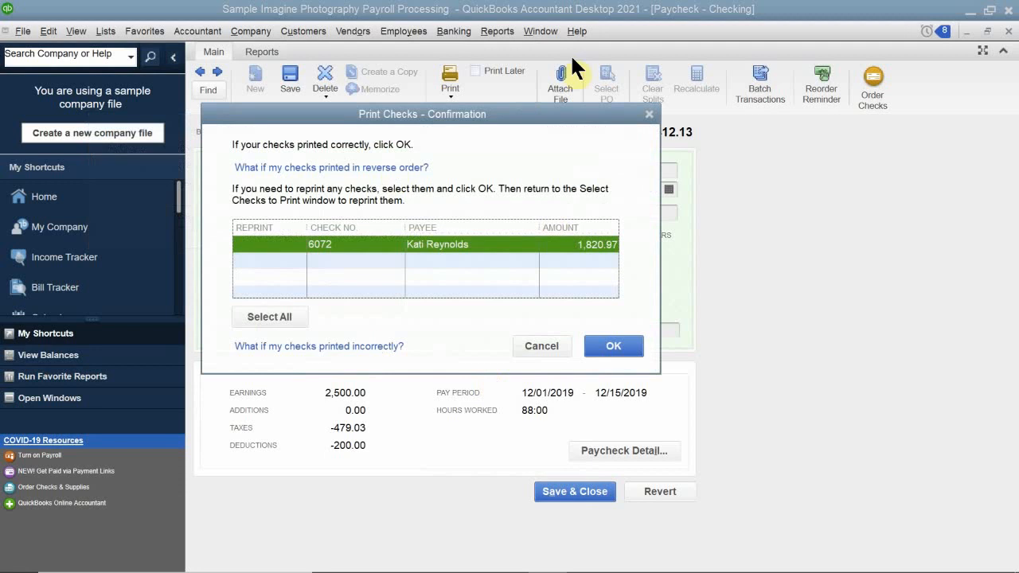
left_click(624, 345)
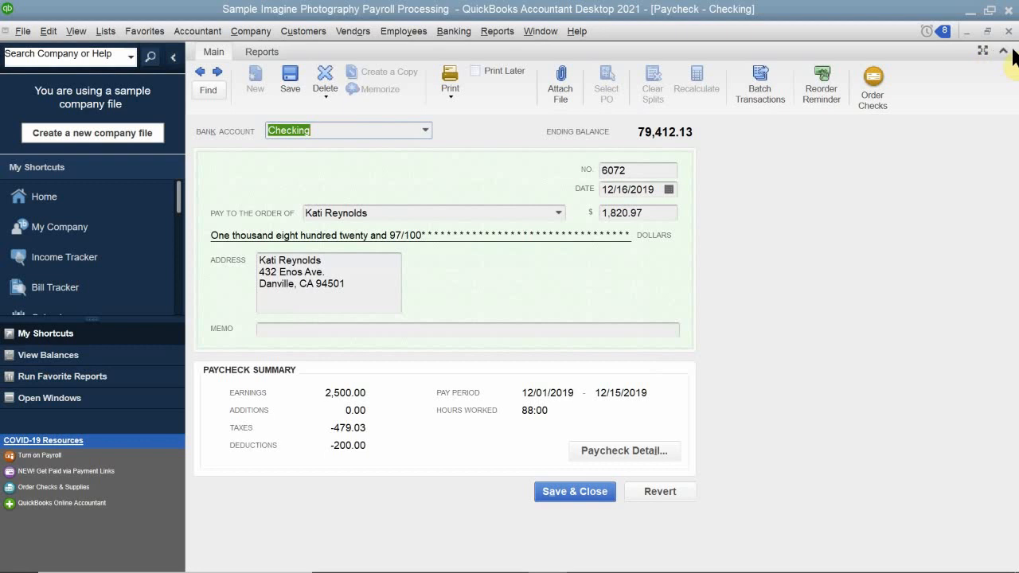
left_click(994, 32)
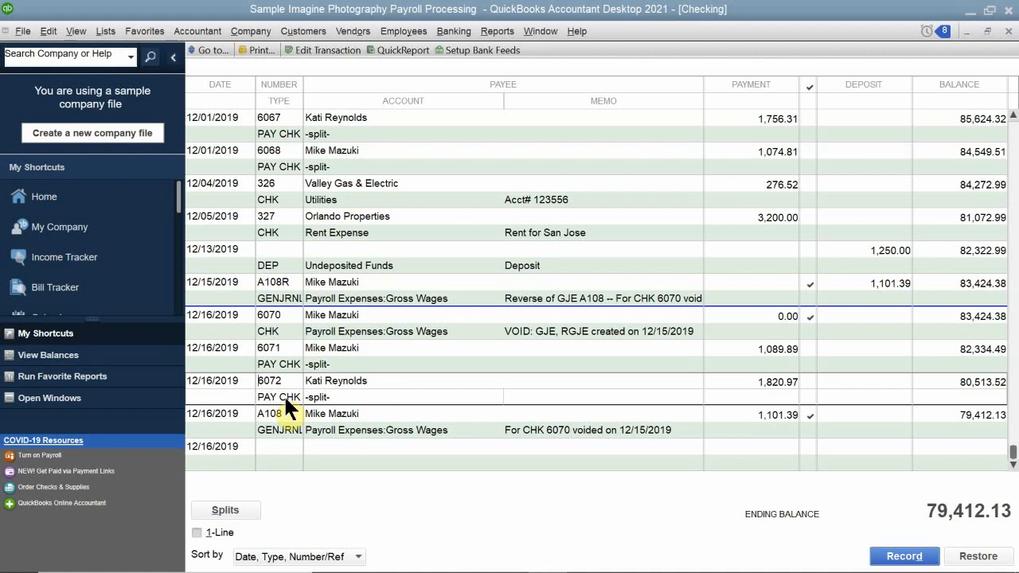
Start a single register check numbered 6069, dated 12/16/2019, payable to the employee on paycheck 6072, without using After-the-Fact Payroll.
left_click(234, 458)
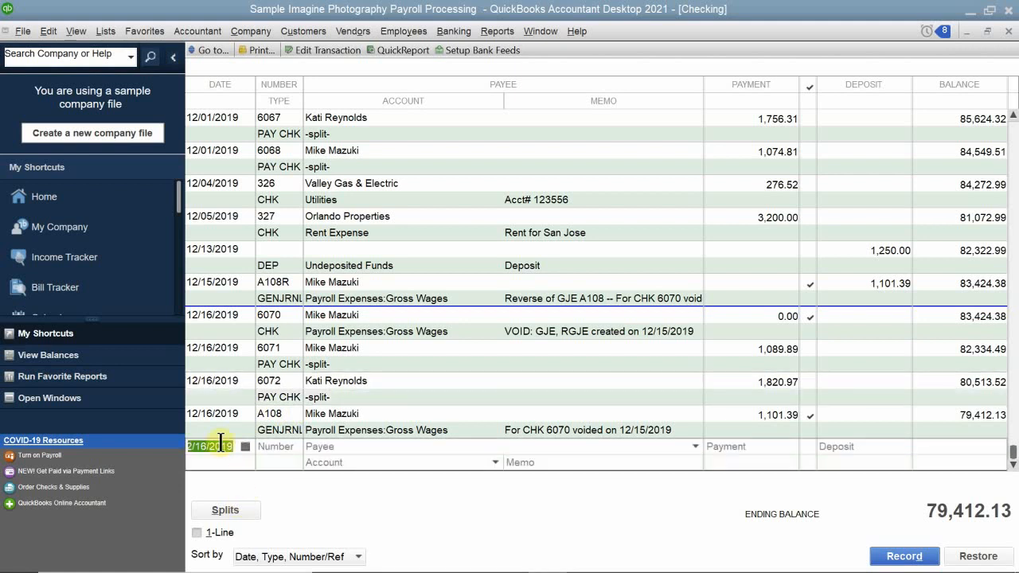
key("Tab")
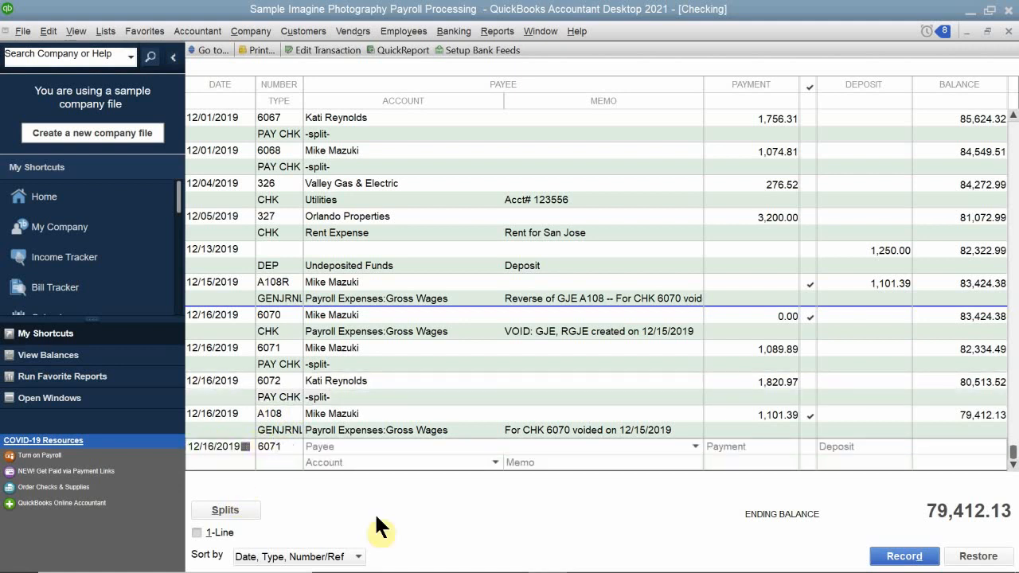
key("BackSpace")
type("9")
left_click(353, 446)
type("Kati Reynolds")
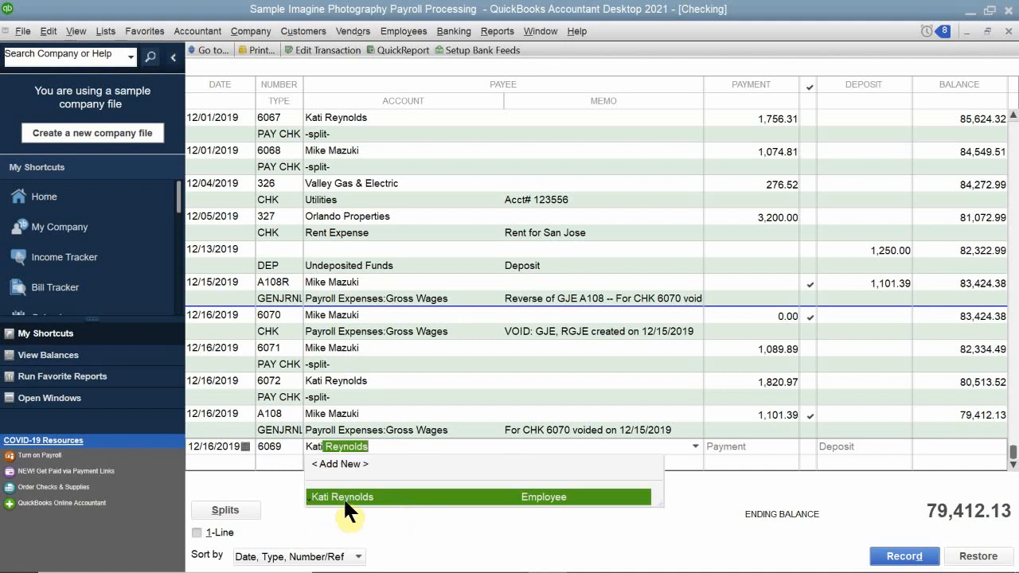
left_click(343, 497)
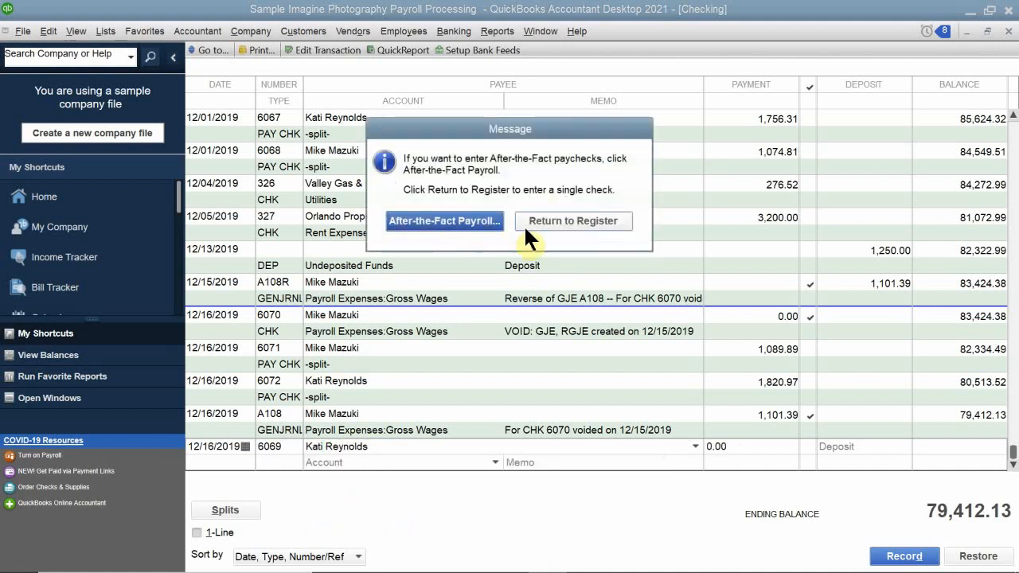
left_click(557, 220)
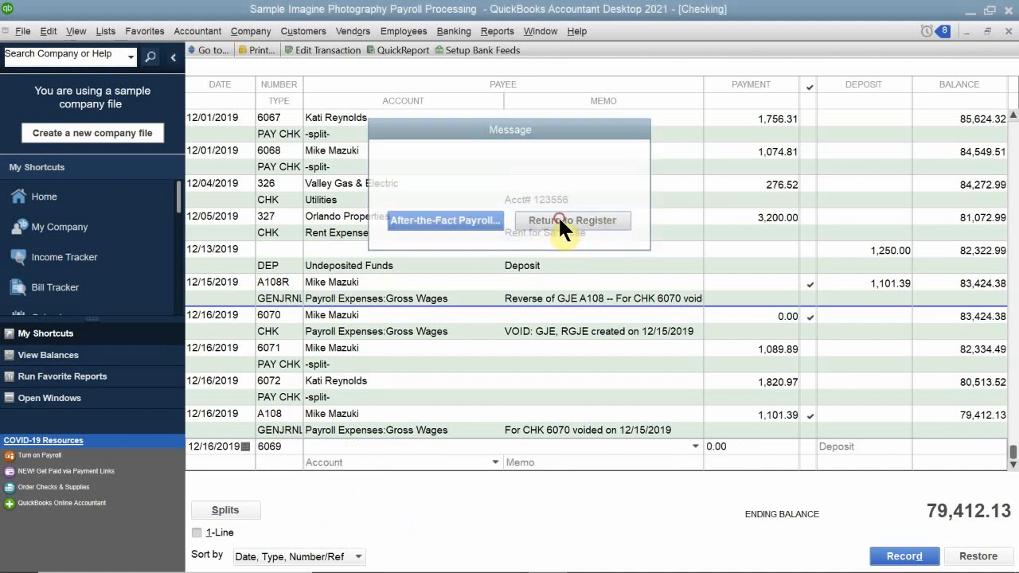
Assign check 6069 to the Payroll Expenses:Gross Wages account.
left_click(342, 462)
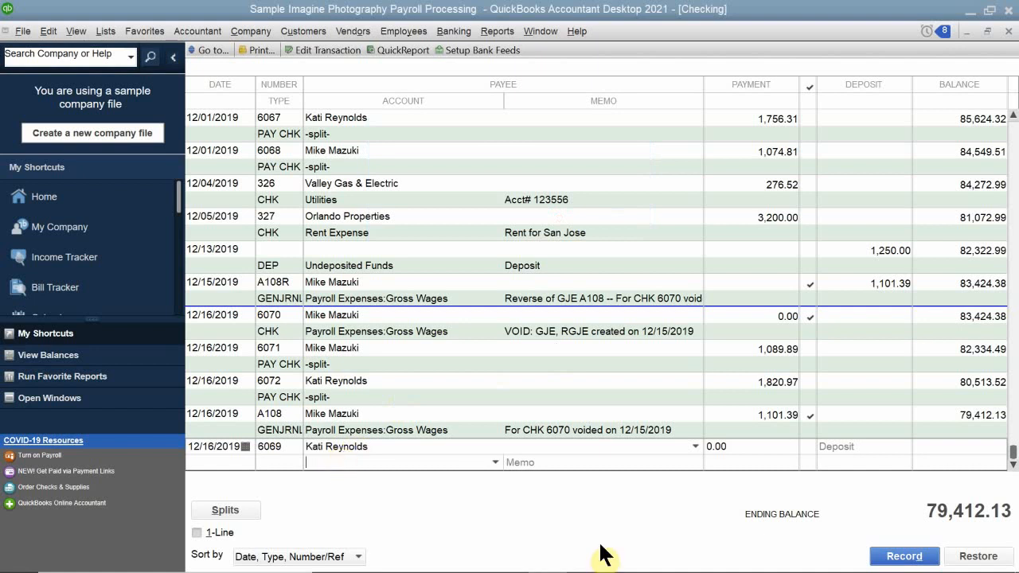
type("Payroll Expenses")
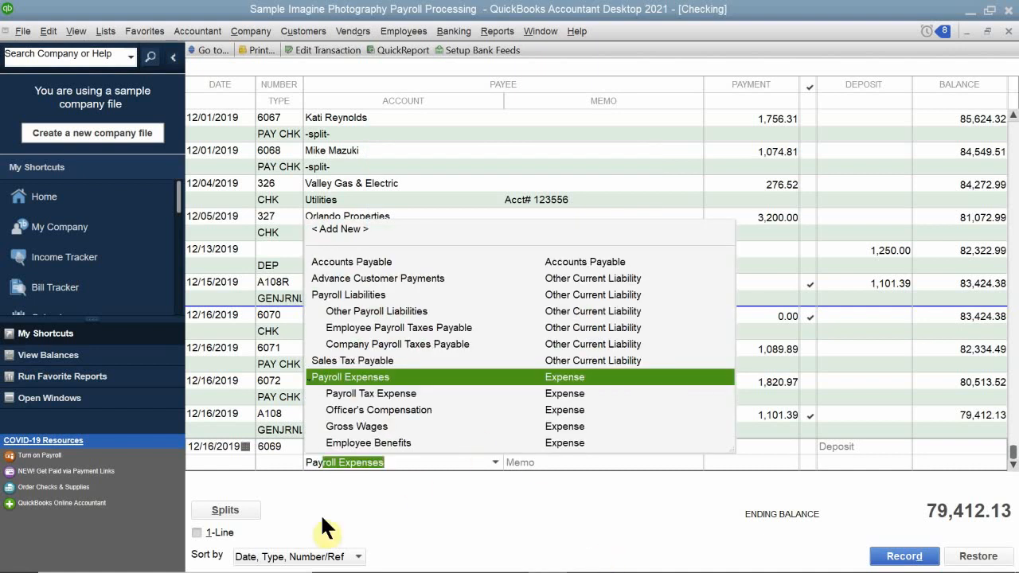
left_click(370, 429)
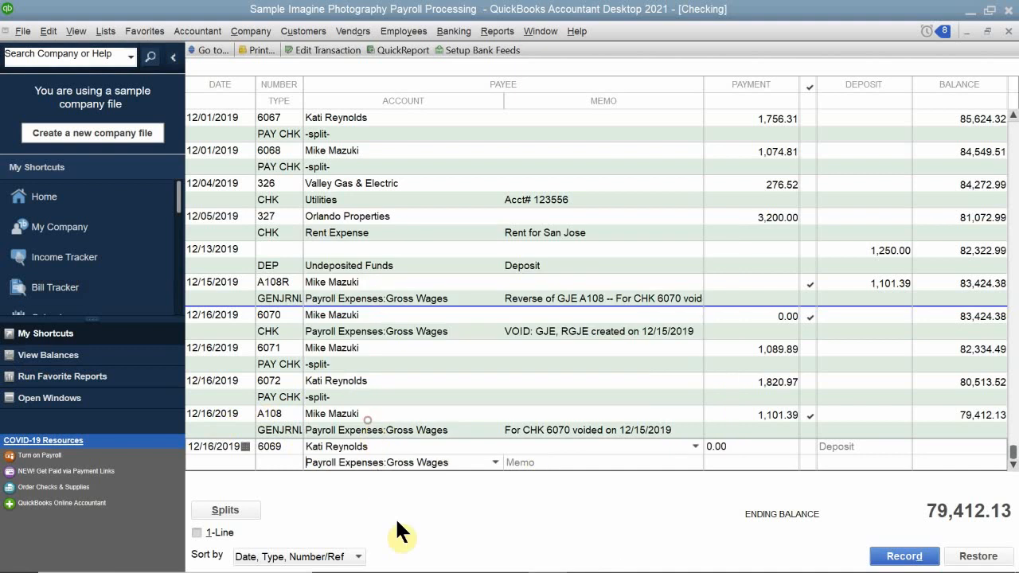
Enter the memo for check 6069 as "Replacement Paycheck for" followed by the employee's first name and "CH#6072".
left_click(546, 463)
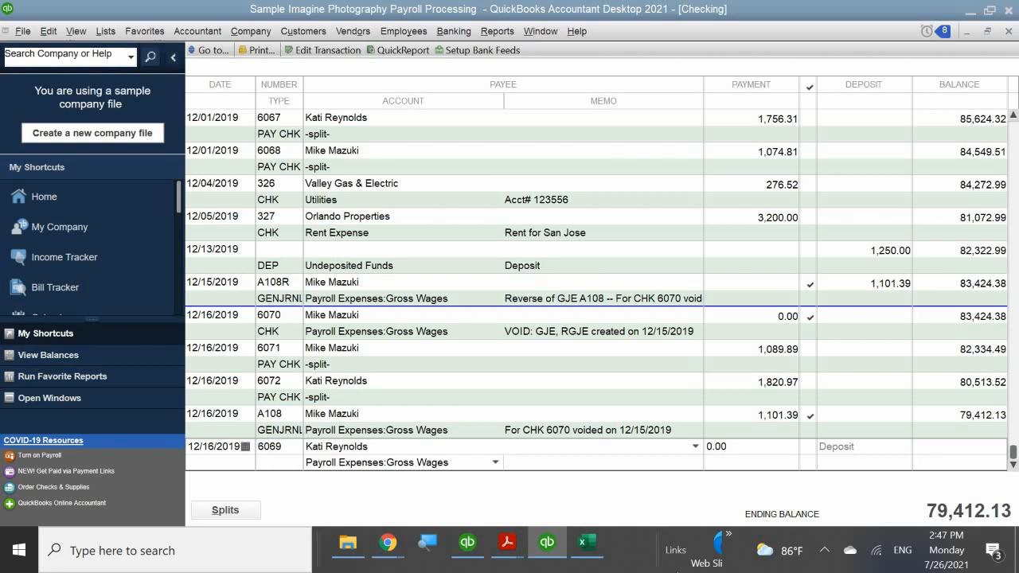
type("Replace me")
key("BackSpace")
key("BackSpace")
key("BackSpace")
type("ment Paycheck")
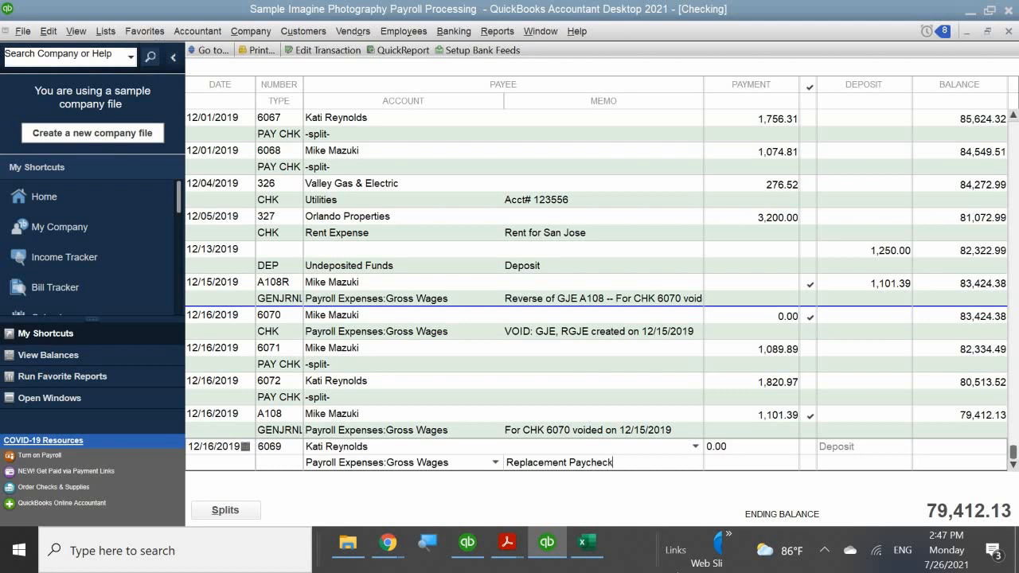
type(" for Katie")
key("BackSpace")
type("CH#1")
key("BackSpace")
type("6072")
Set the payment of check 6069 to 1,820.97 and record the transaction.
left_click_drag(755, 442, 687, 439)
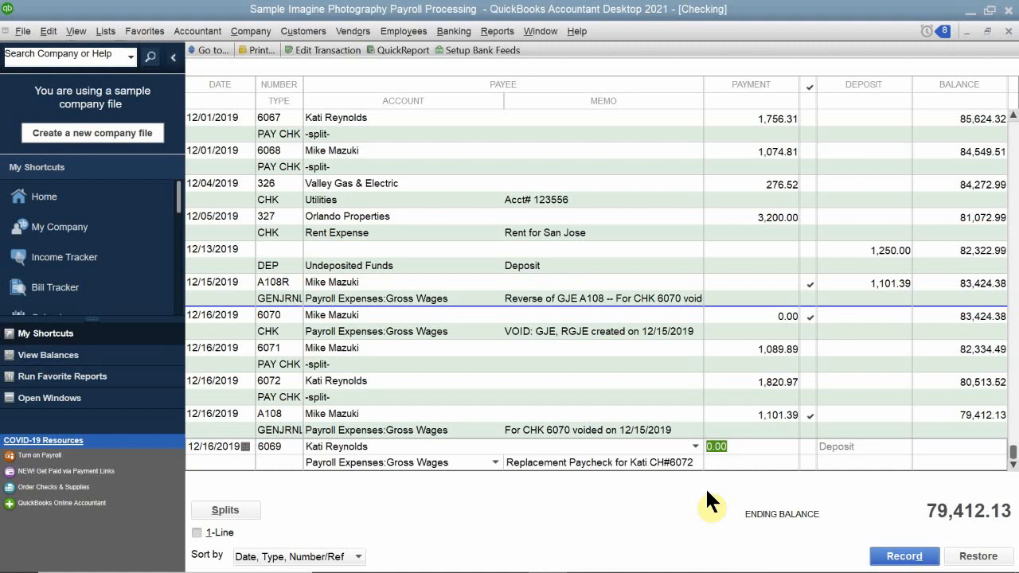
type("1,820.97")
key("Return")
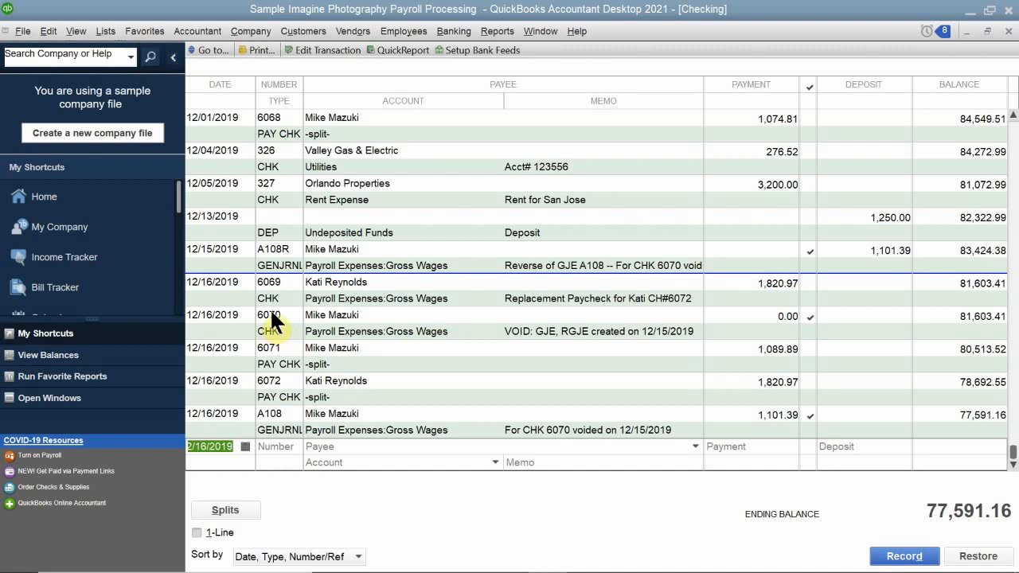
Void check 6069, record the change, and let the program enter the appropriate journal entries.
left_click(279, 288)
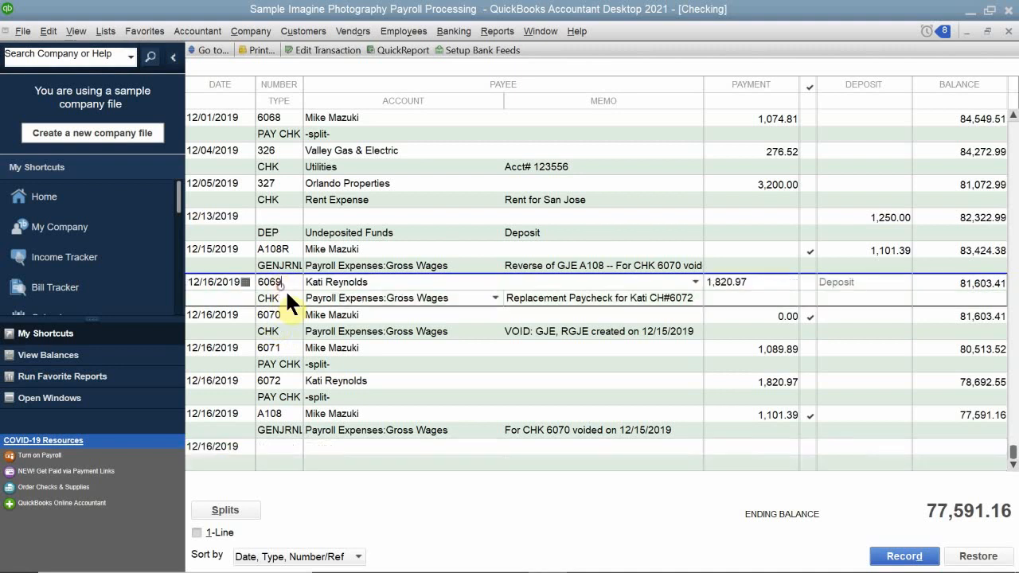
right_click(224, 296)
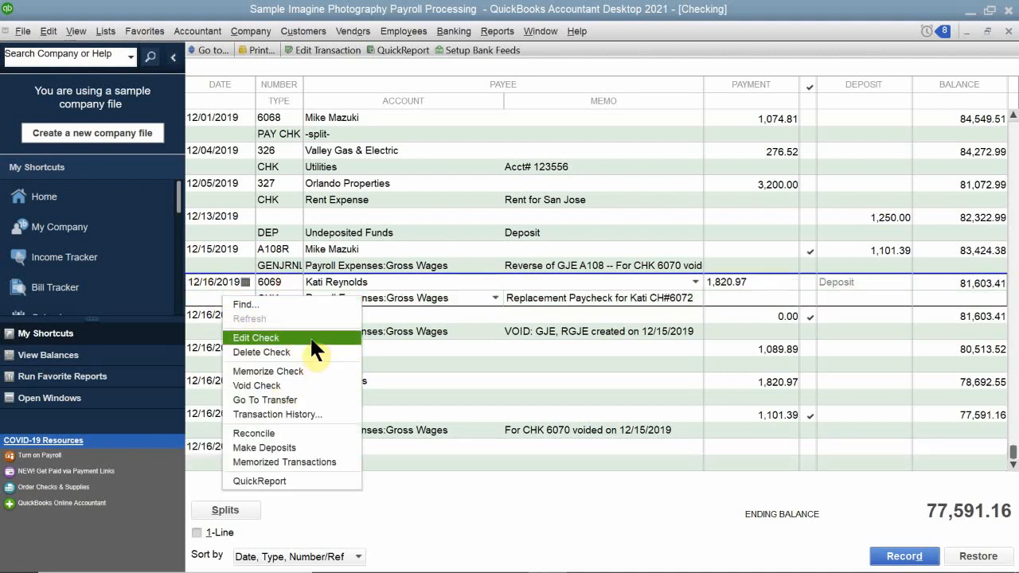
left_click(319, 385)
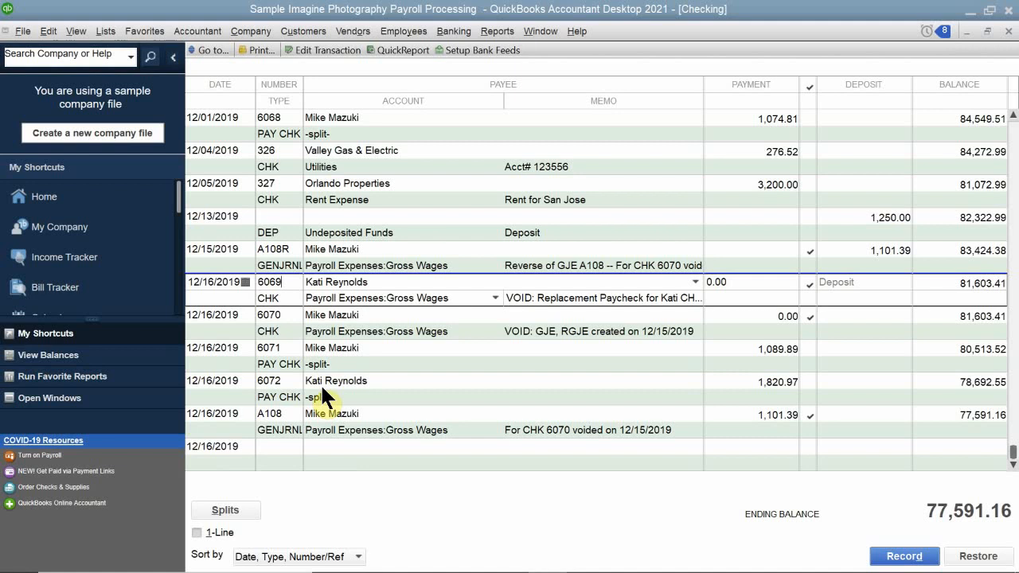
left_click(320, 383)
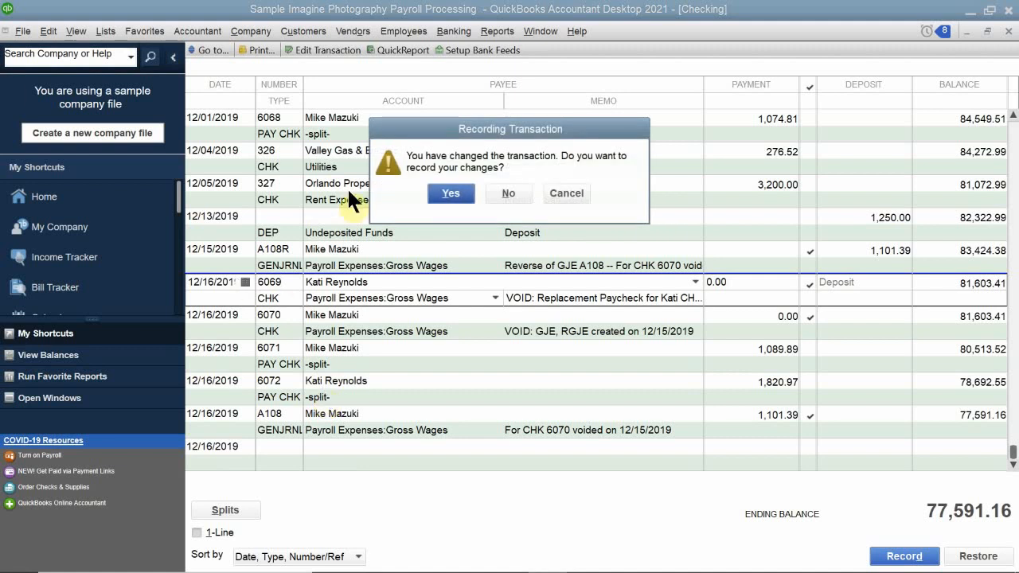
left_click(450, 197)
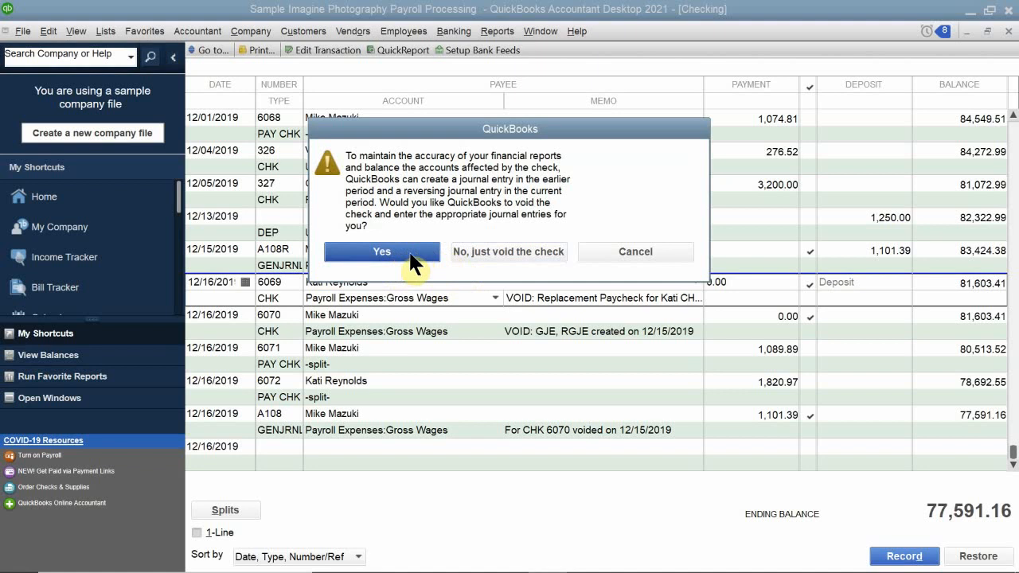
left_click(411, 252)
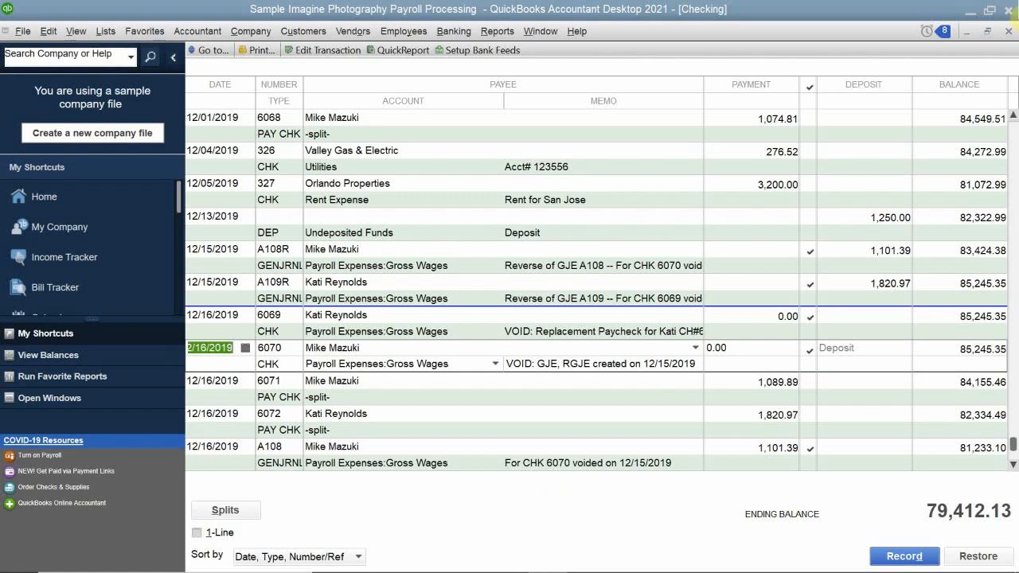
Close the Checking register and open the liability payment check for the Nov 2019 Federal 941/944/943 payroll liability.
left_click(1000, 35)
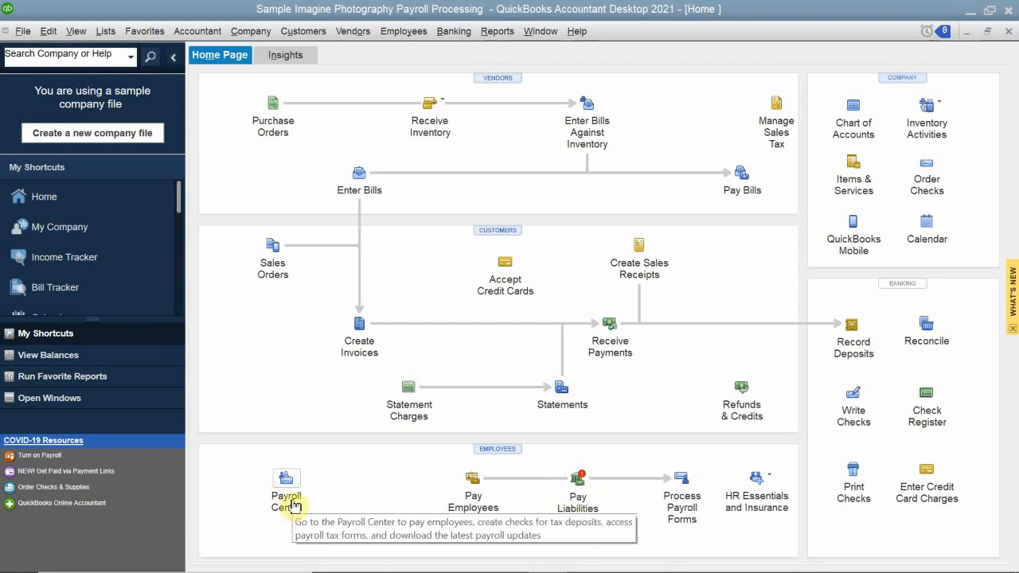
left_click(579, 480)
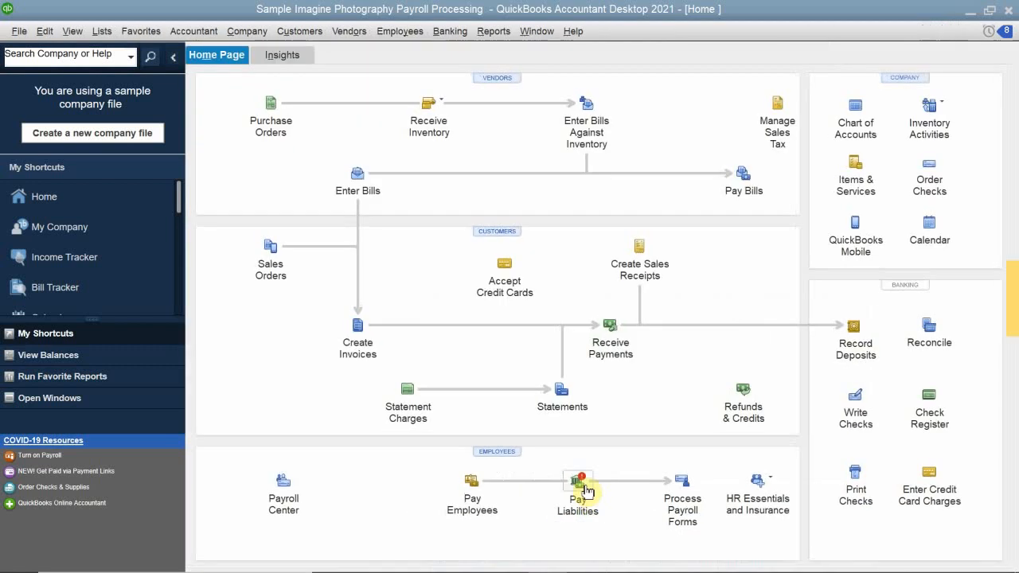
left_click(585, 486)
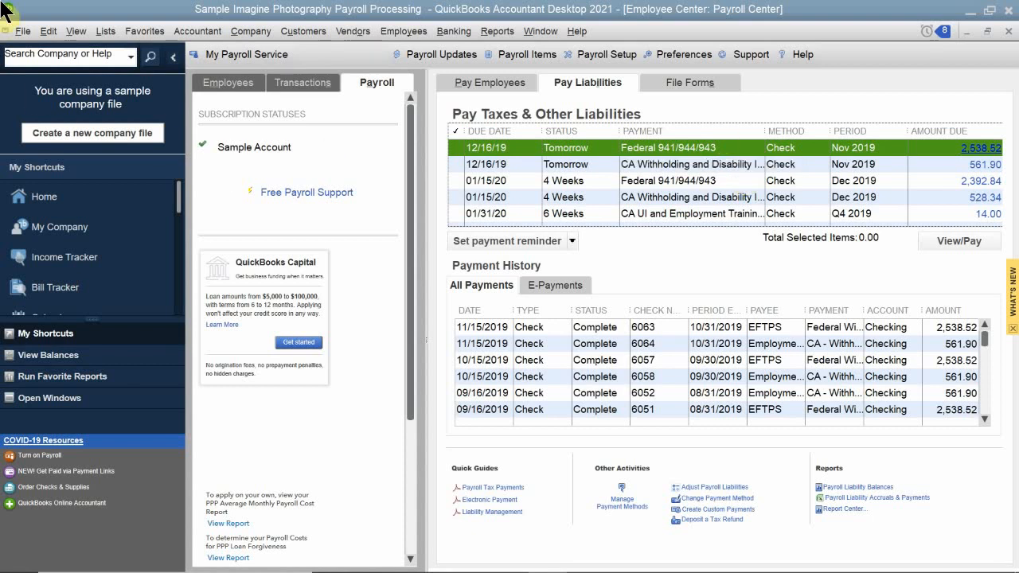
left_click(528, 147)
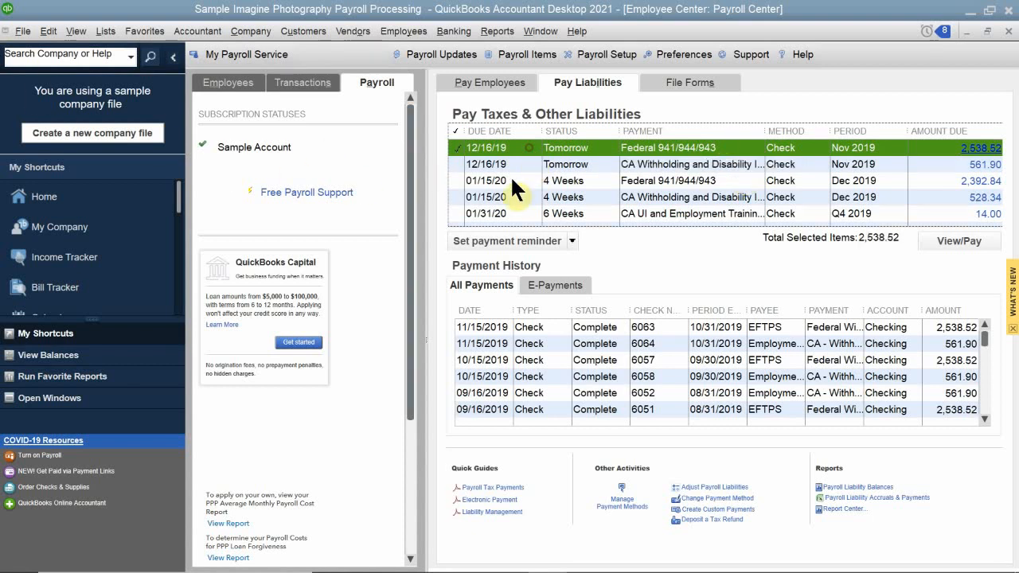
left_click(960, 240)
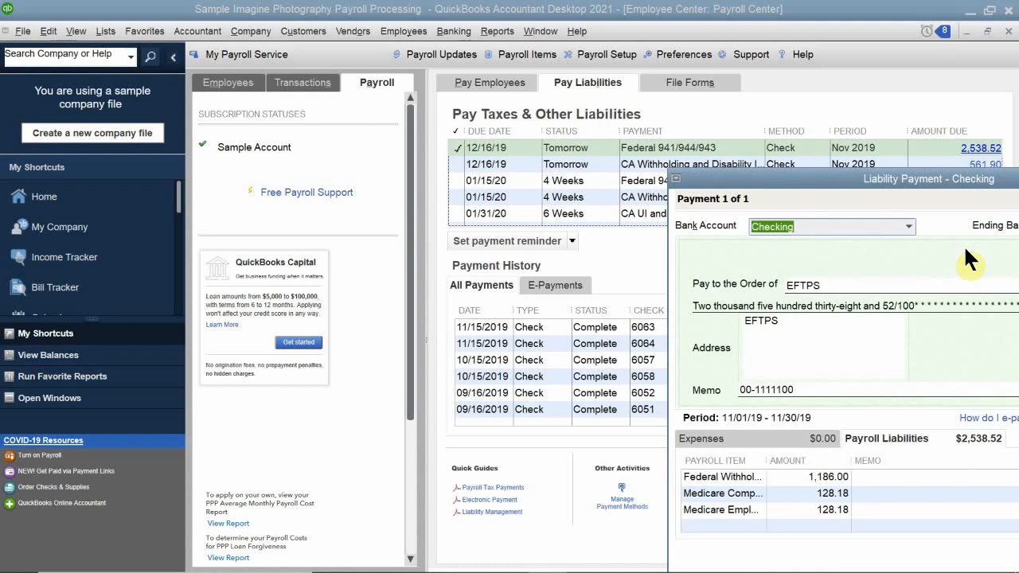
Date the EFTPS liability payment 12/16/2019, save it, and close the payment summary and the Payroll Center.
left_click_drag(856, 180, 471, 107)
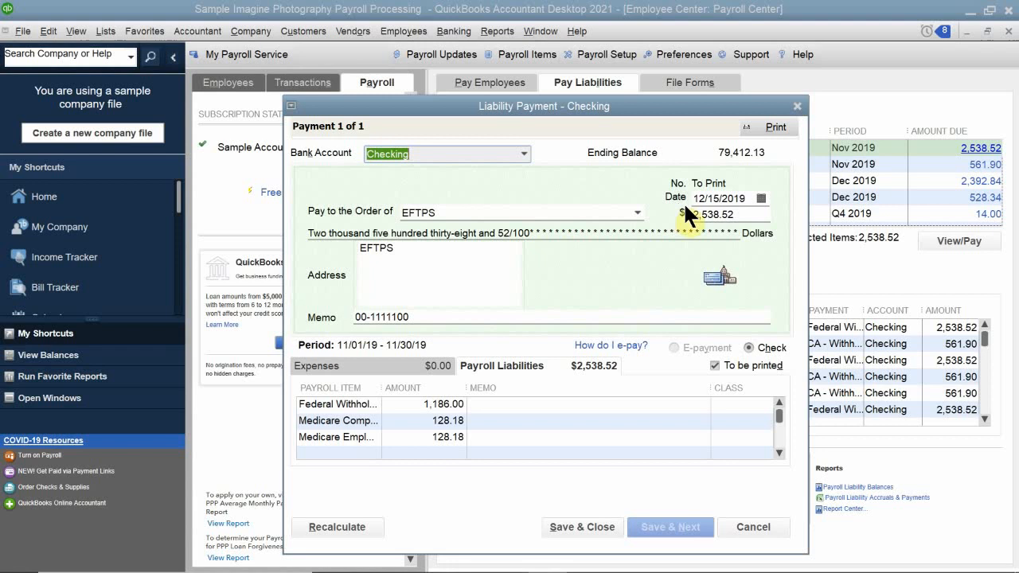
left_click(760, 197)
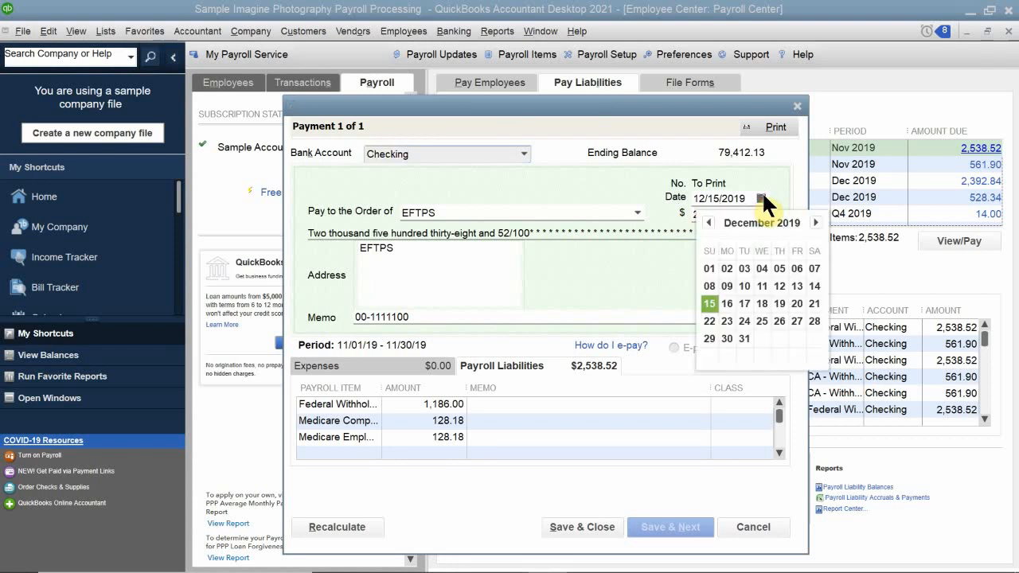
left_click(726, 304)
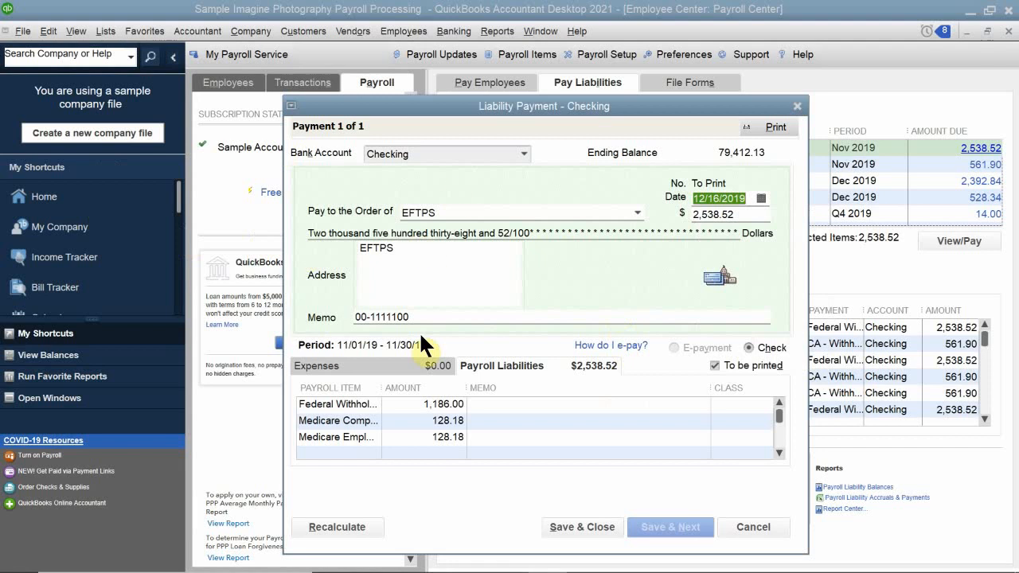
left_click(603, 529)
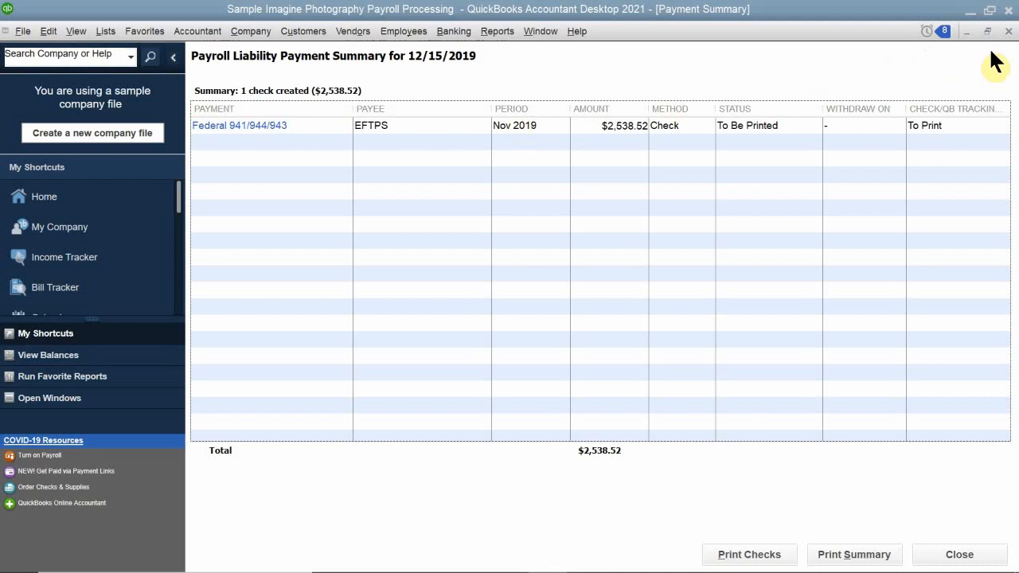
left_click(1008, 32)
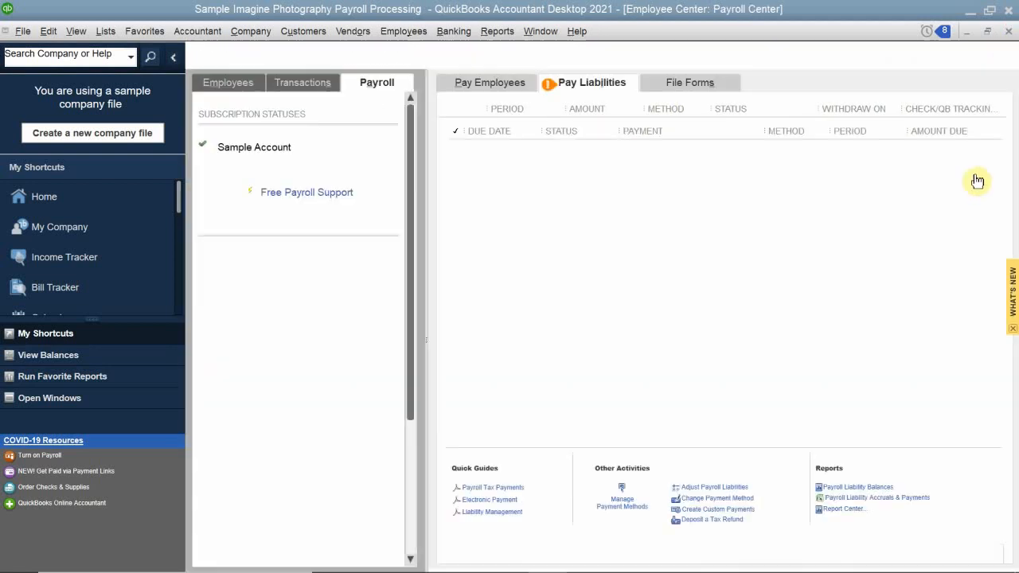
left_click(1009, 32)
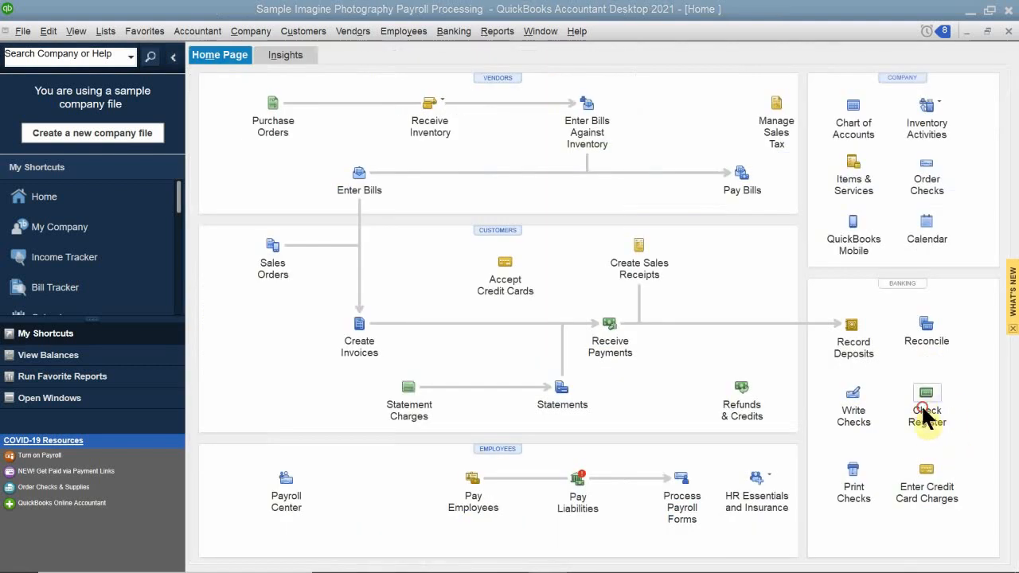
Open the check register for the Checking account.
left_click(922, 406)
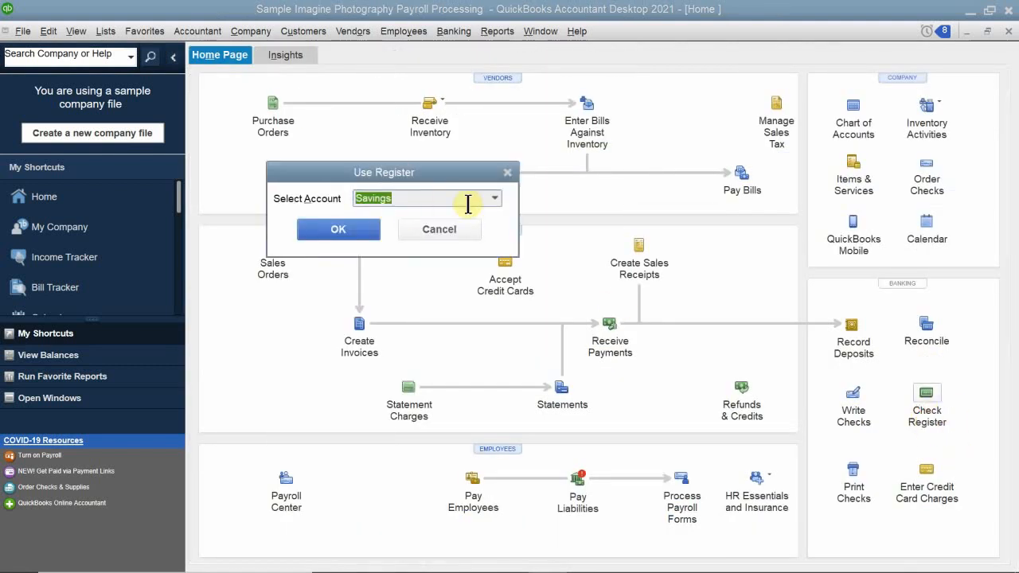
left_click(493, 196)
left_click(390, 253)
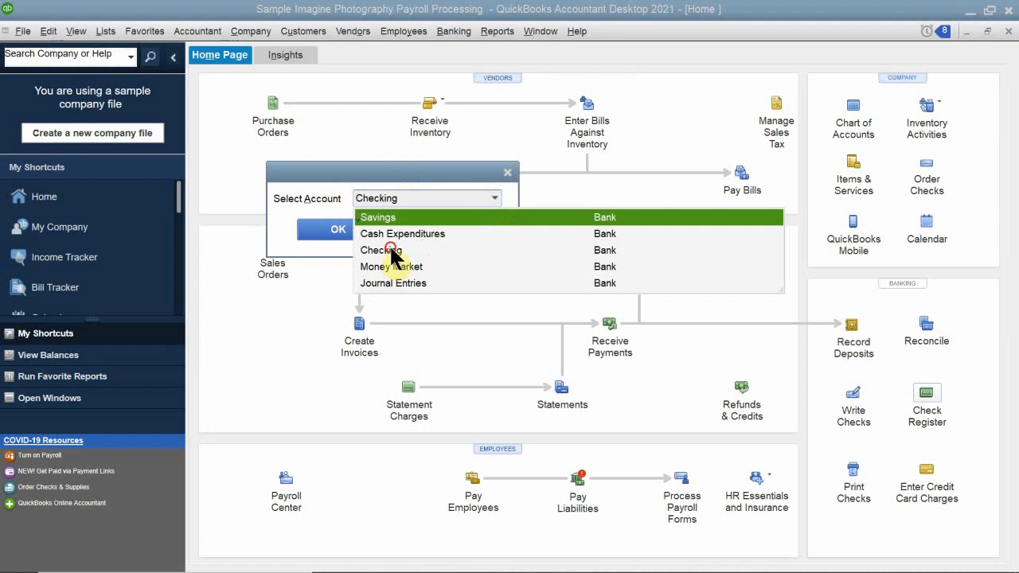
left_click(353, 233)
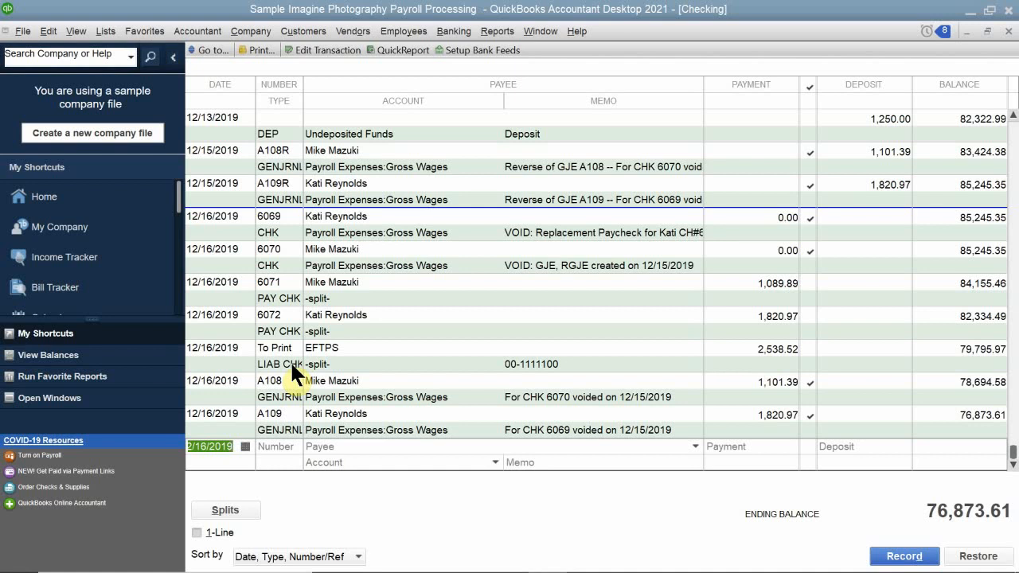
Change the number of the 12/16/2019 EFTPS liability check to EFT and record the change.
left_click(283, 348)
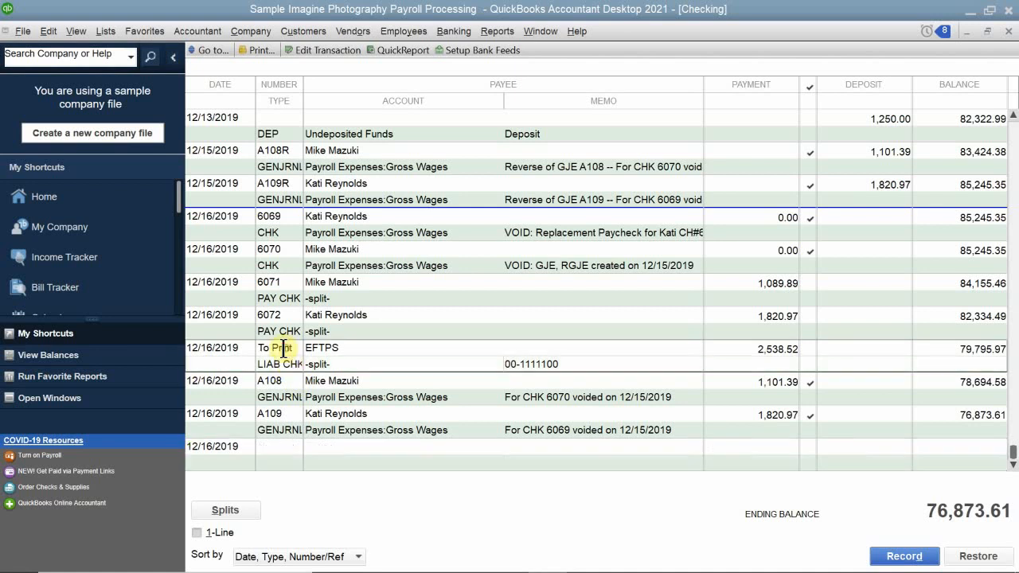
left_click(282, 348)
type("E")
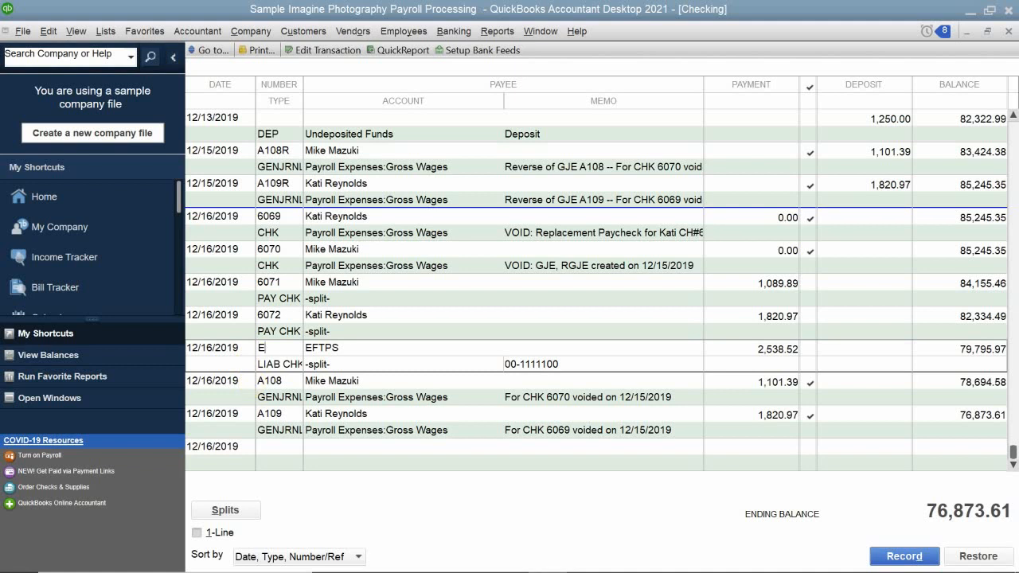
type("FT")
key("Return")
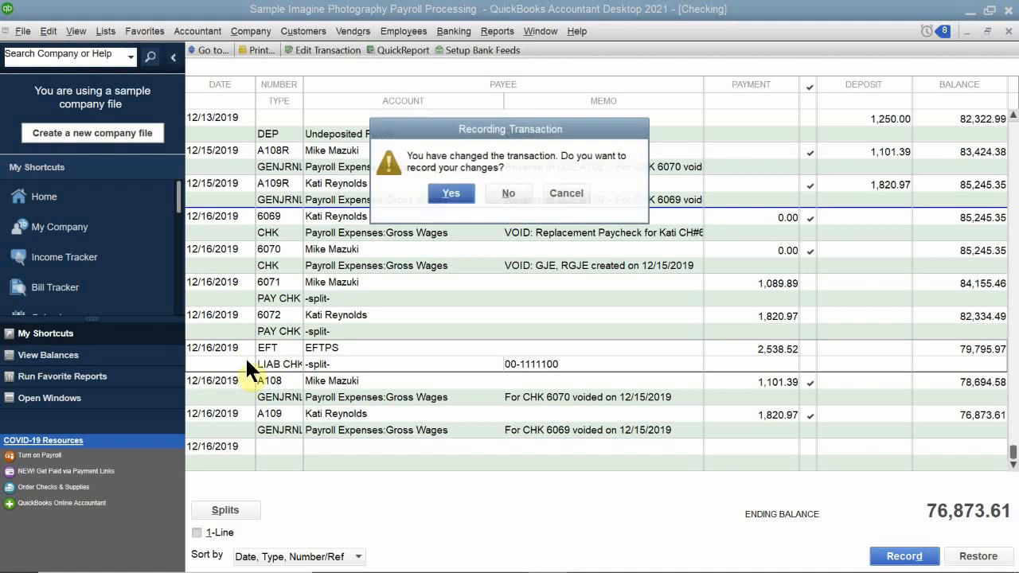
left_click(447, 191)
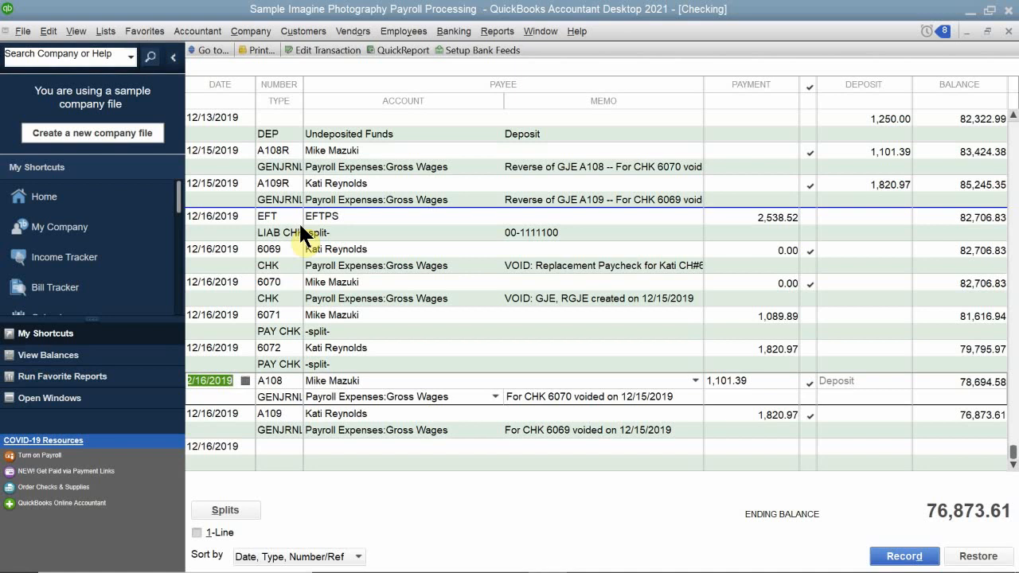
Open the EFTPS liability check, widen its payroll item column to read the full item names, and save and close it.
scroll(275, 201, "up", 2)
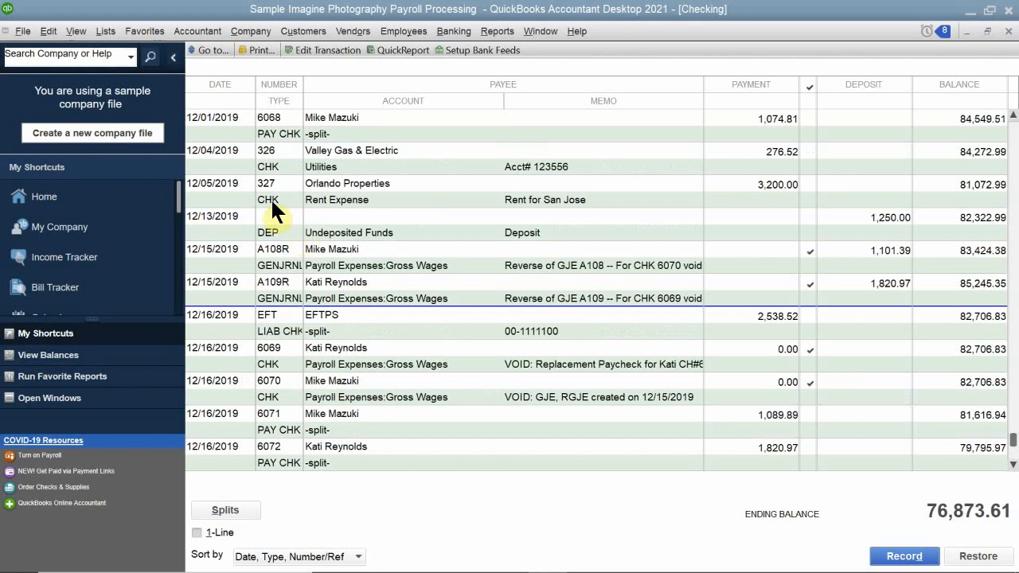
scroll(259, 239, "down", 2)
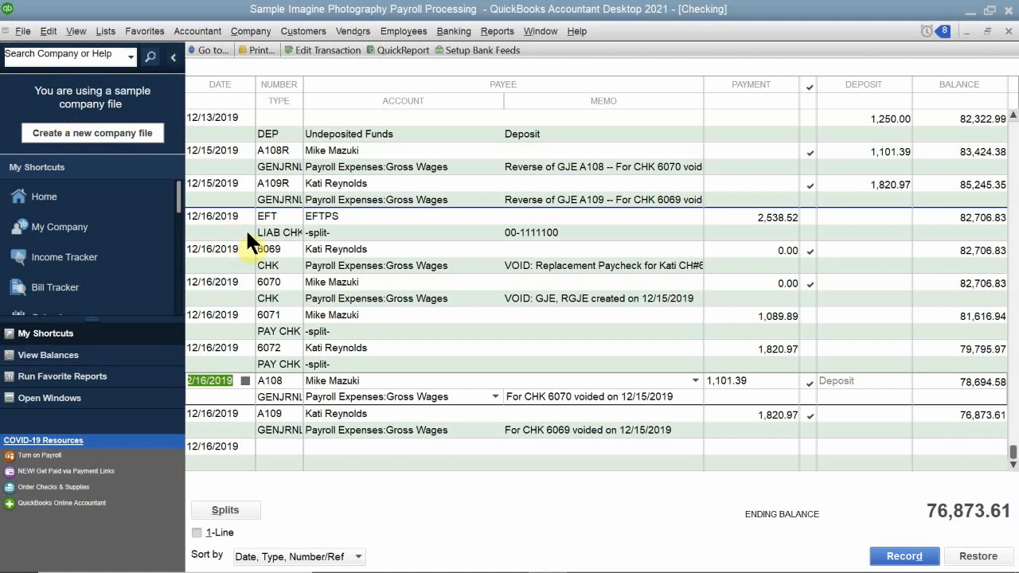
double_click(215, 224)
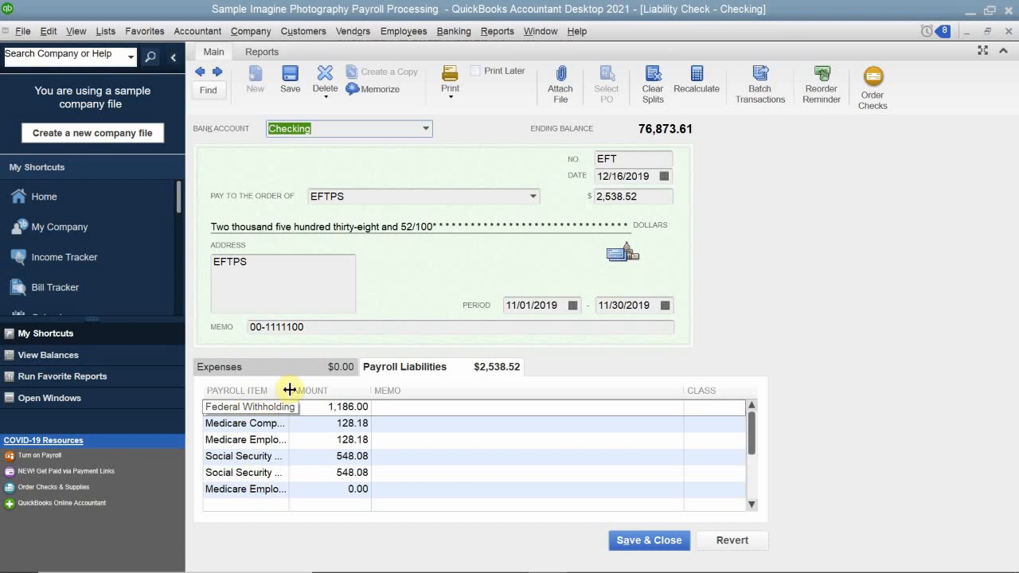
left_click_drag(289, 390, 327, 391)
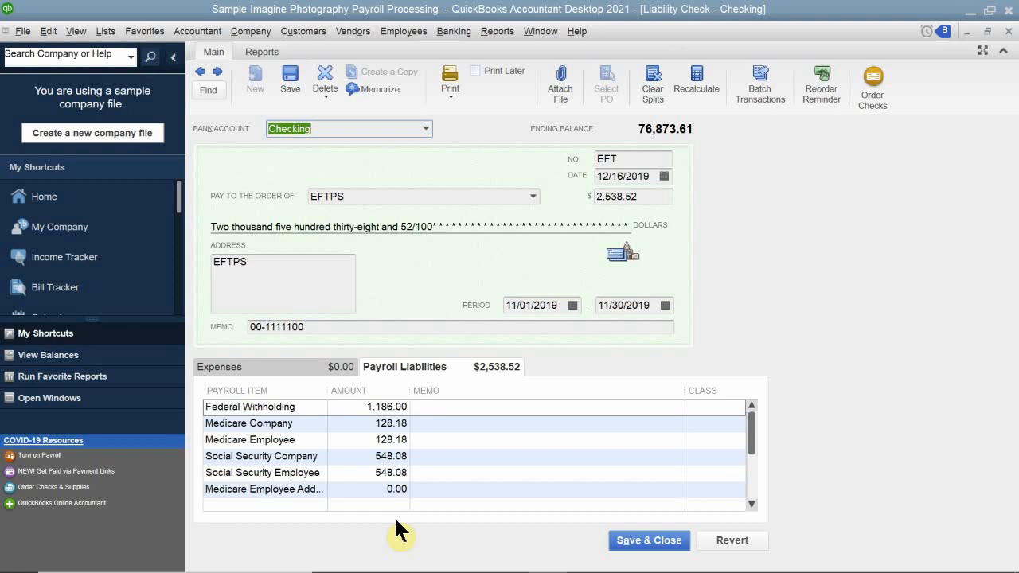
left_click(641, 545)
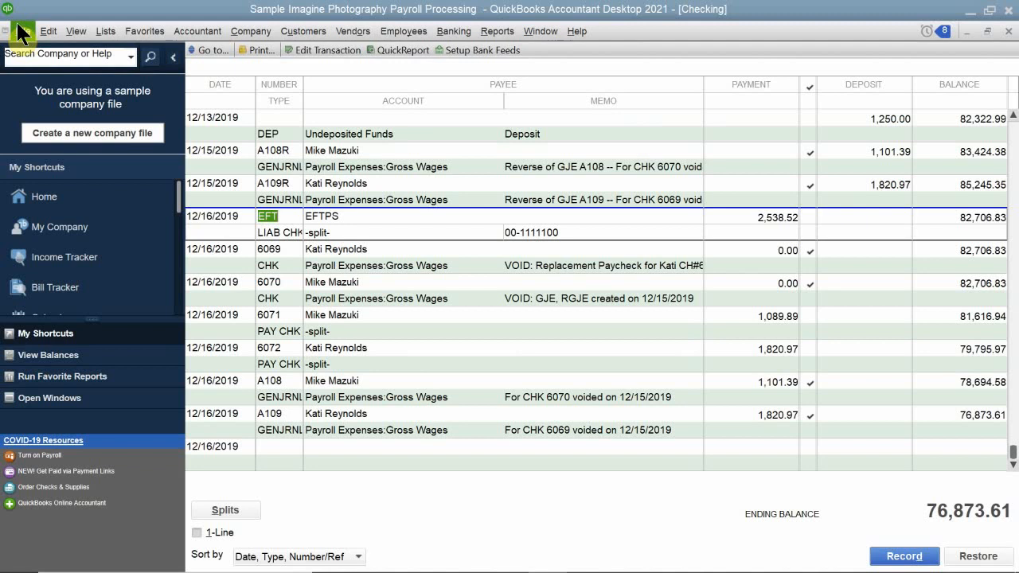
Open the payroll liabilities list from the Home page, and close the Checking register, Home page and Accountant Center.
left_click(1004, 37)
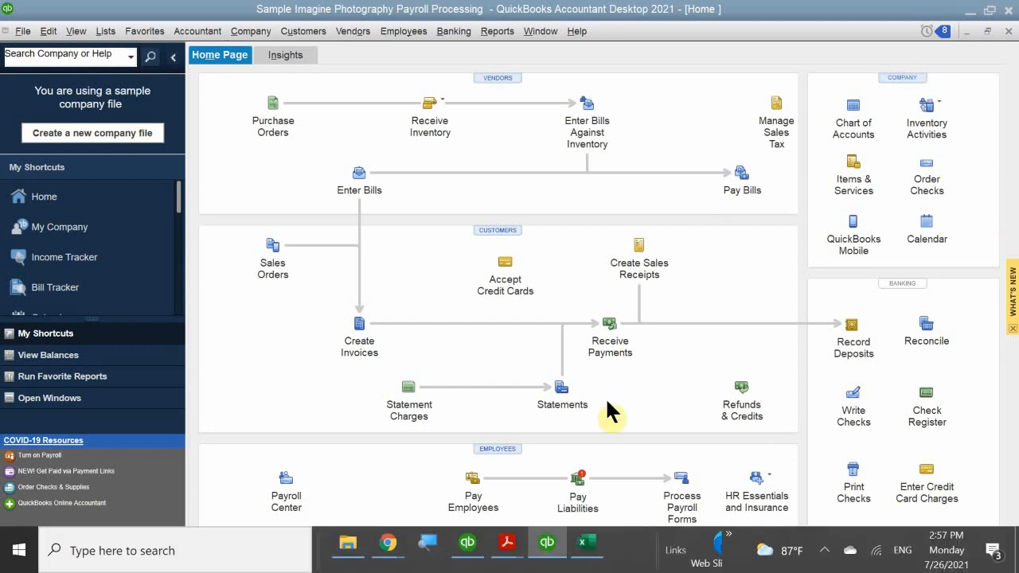
left_click(576, 484)
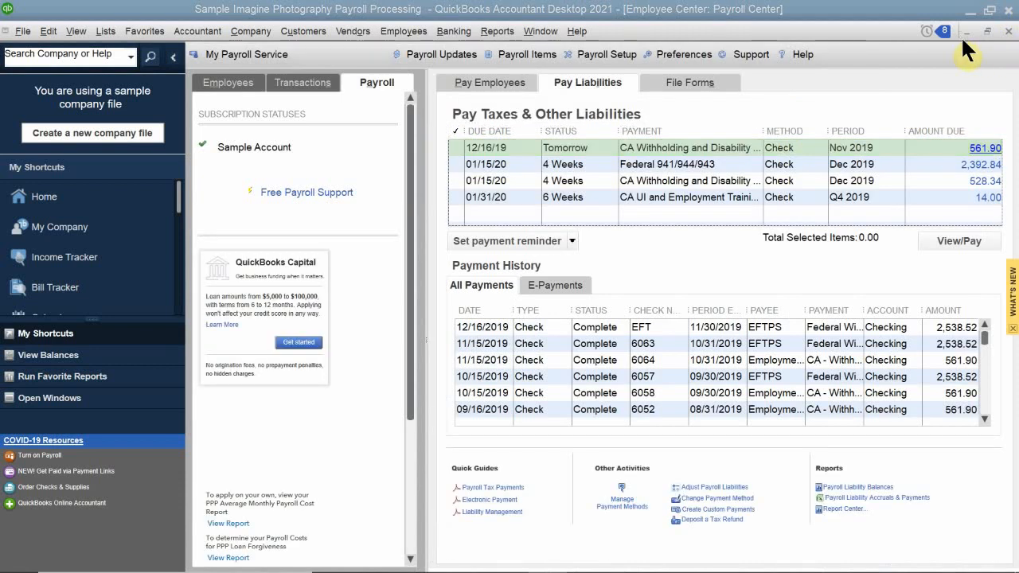
left_click(964, 31)
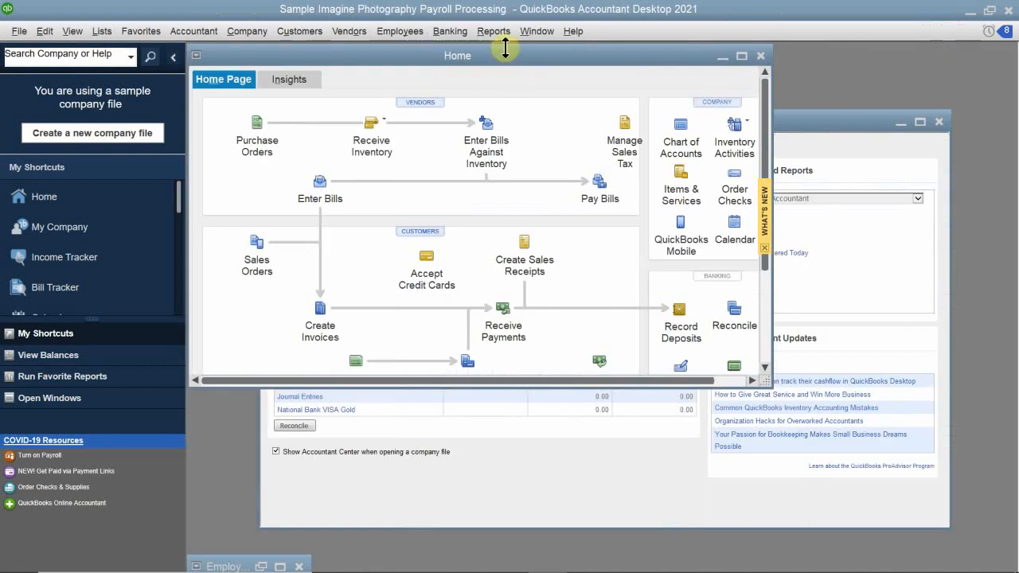
double_click(505, 53)
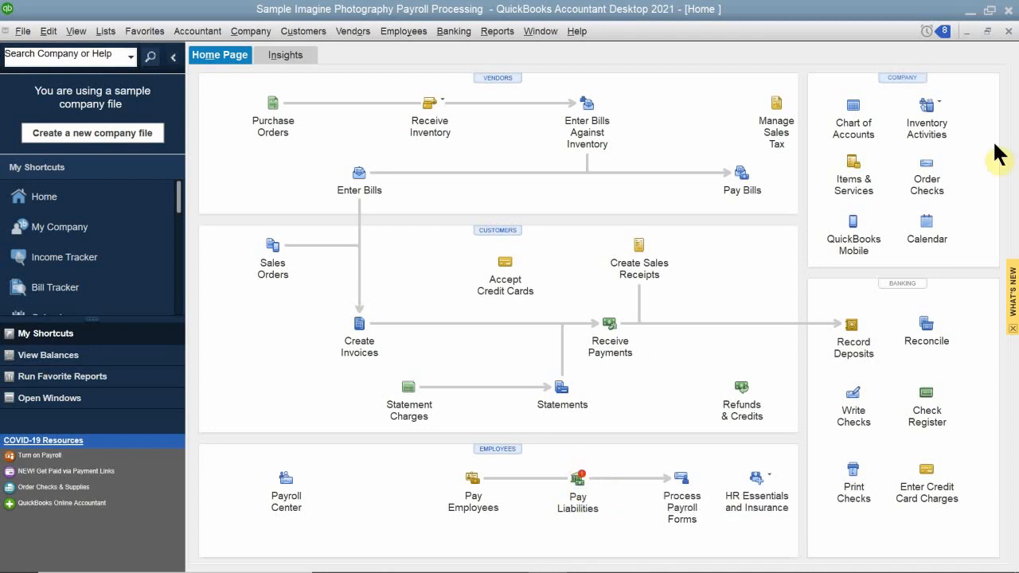
left_click(1009, 31)
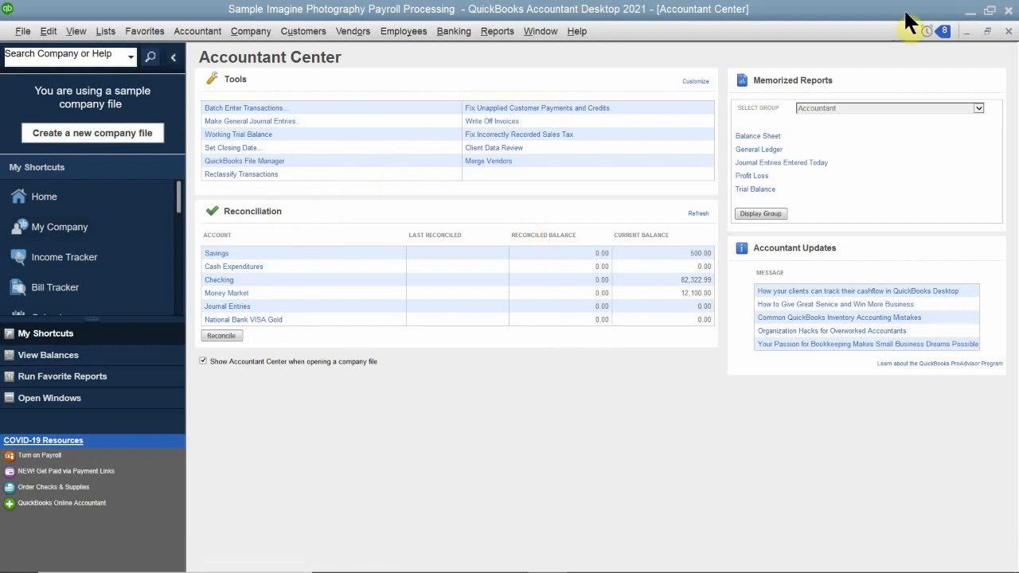
left_click(1008, 32)
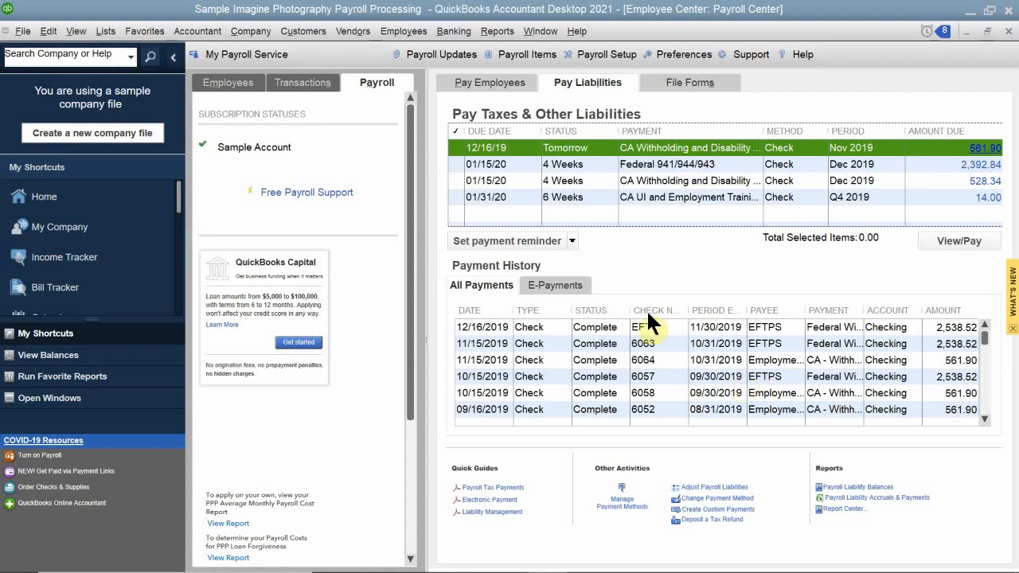
Mark the first two unpaid liabilities, view the setup for changing tax payment methods, close it, and maximize the Payroll Center.
left_click(503, 159)
left_click(504, 145)
left_click(686, 497)
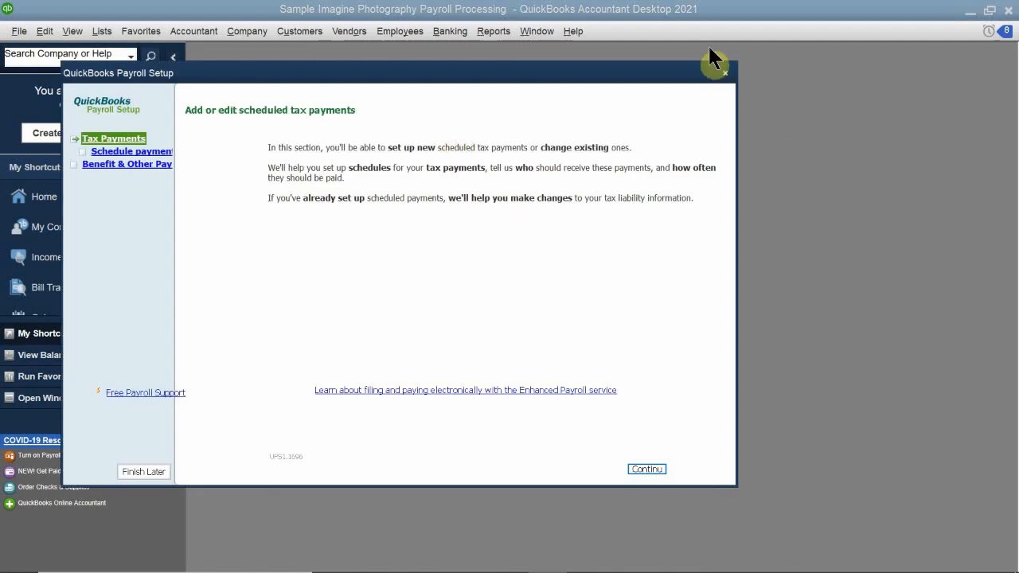
left_click(725, 73)
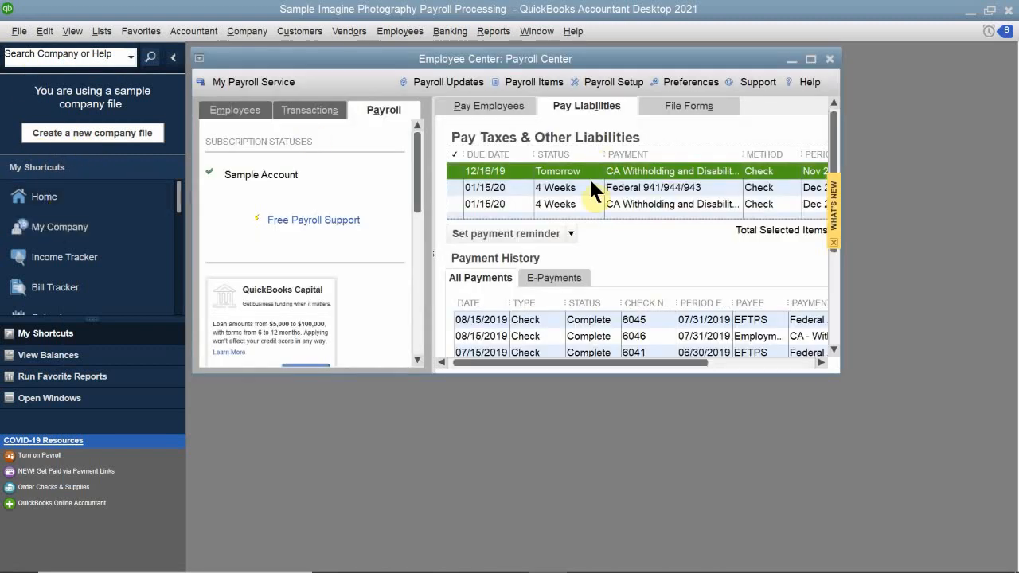
double_click(515, 59)
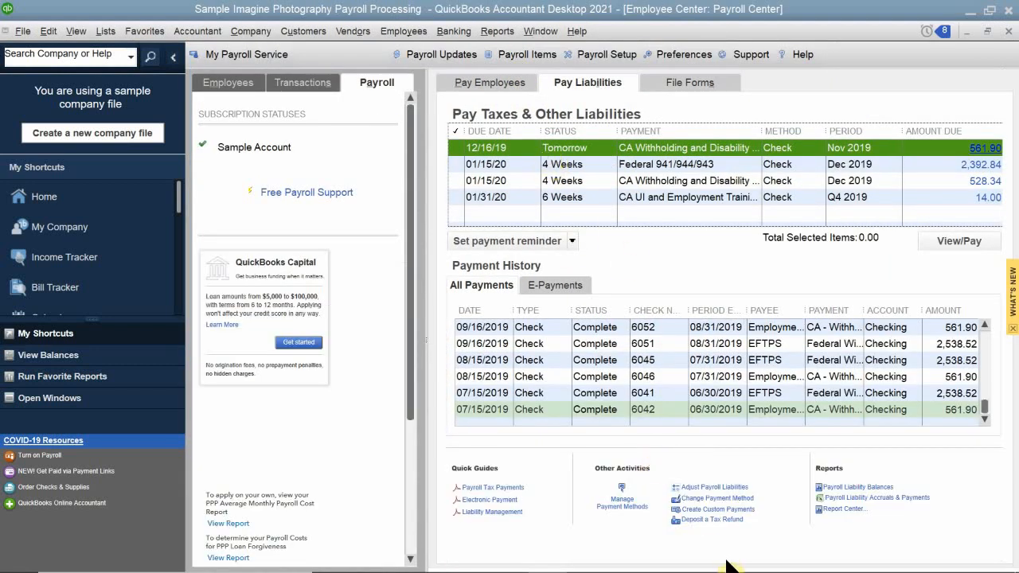
Start a company payroll liability adjustment dated 12/15/2019 and assign it to the San Jose class.
left_click(702, 487)
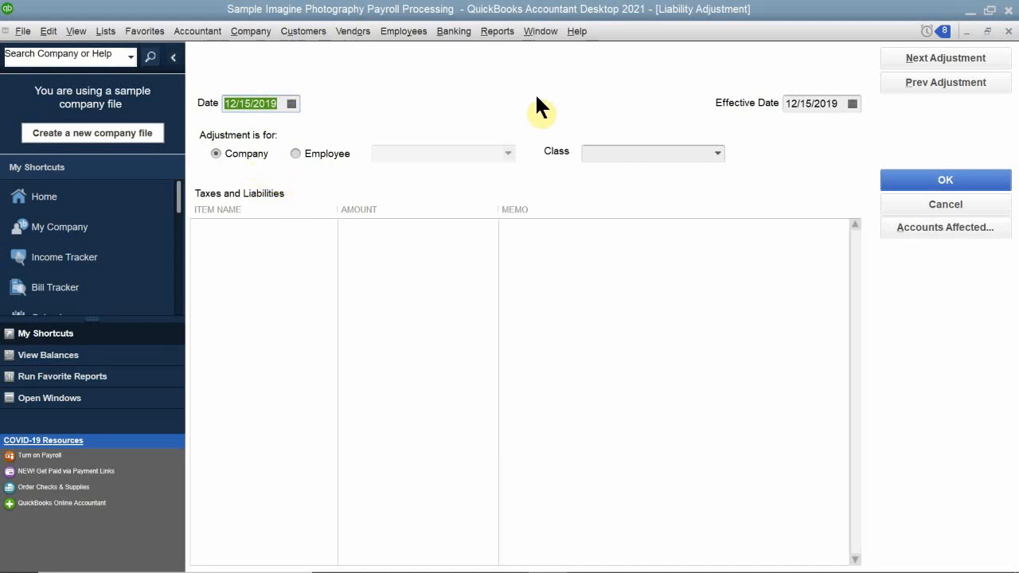
left_click(618, 154)
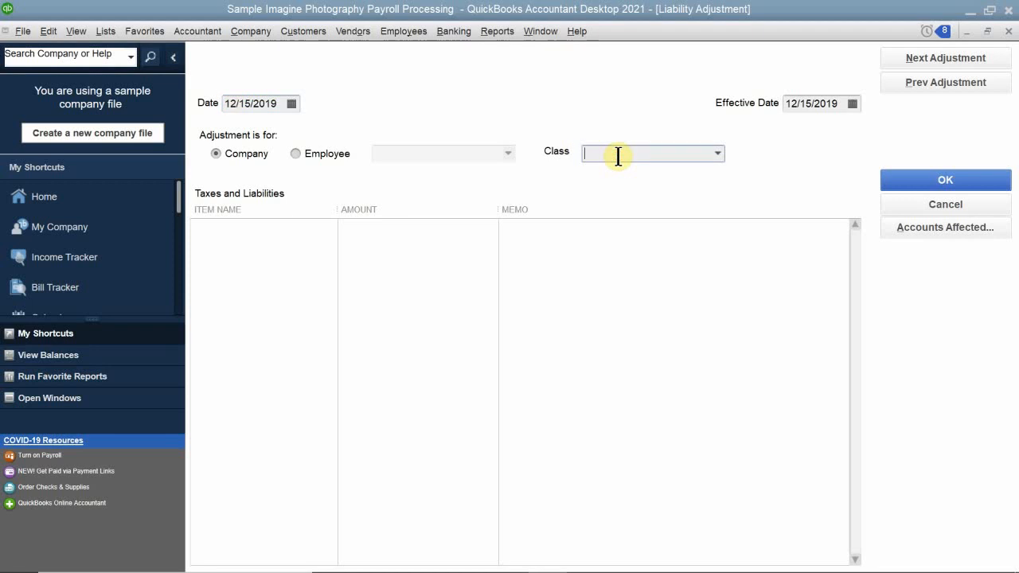
type("San Jose")
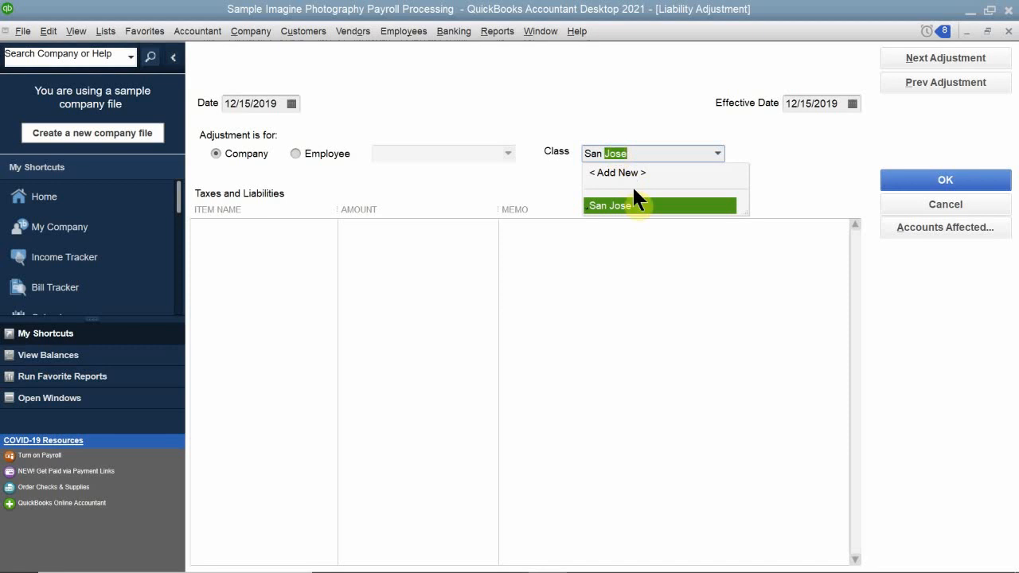
left_click(646, 207)
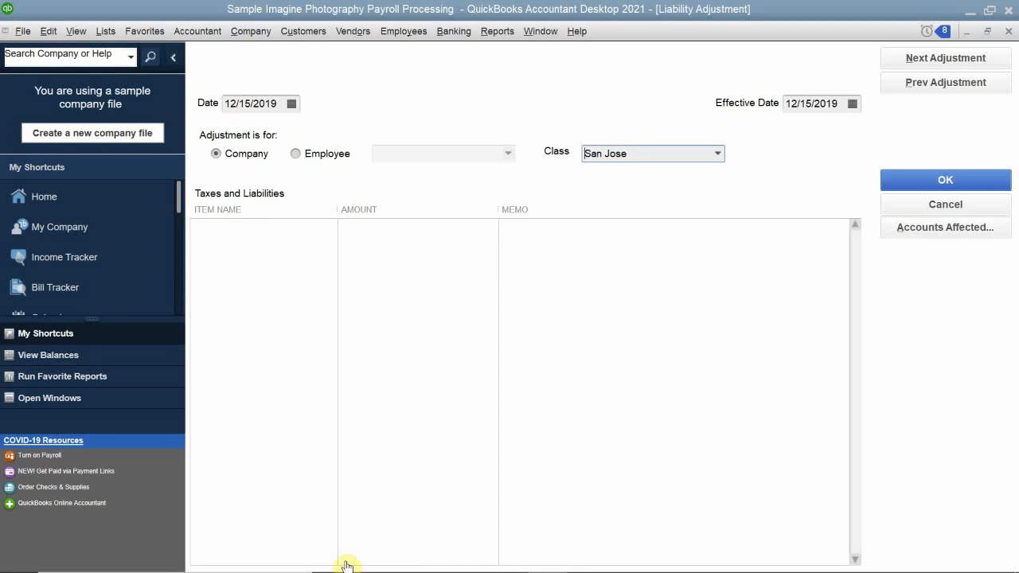
Add the CA - Unemployment Company item to the liability adjustment with an amount of -10.00.
left_click(228, 228)
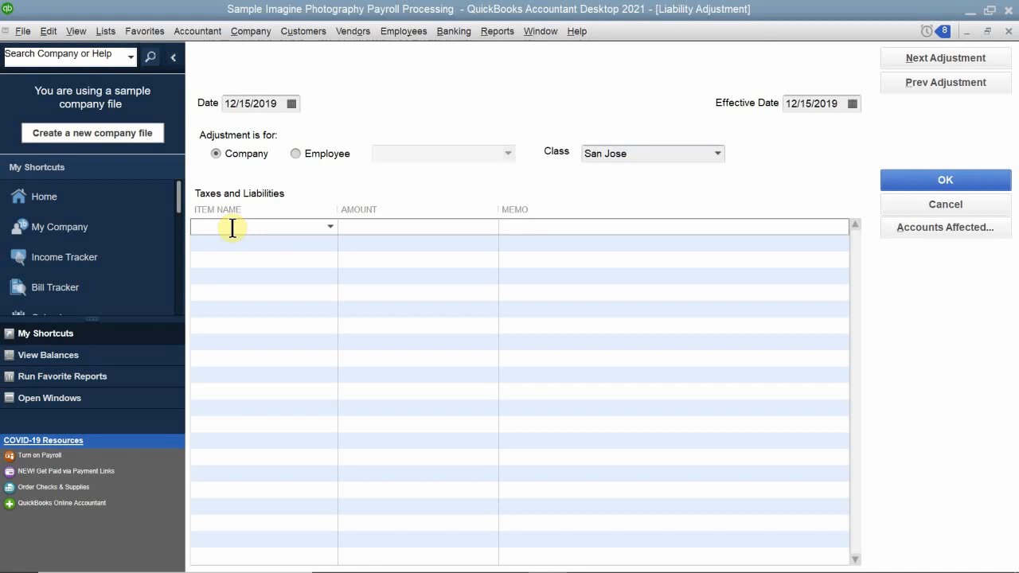
type("CA - Disability Employee")
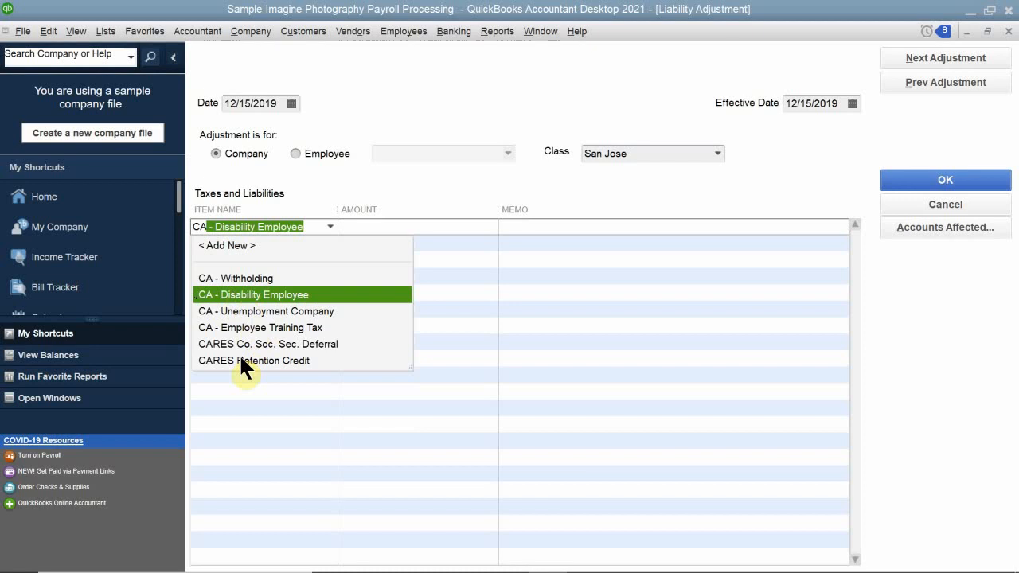
left_click(241, 313)
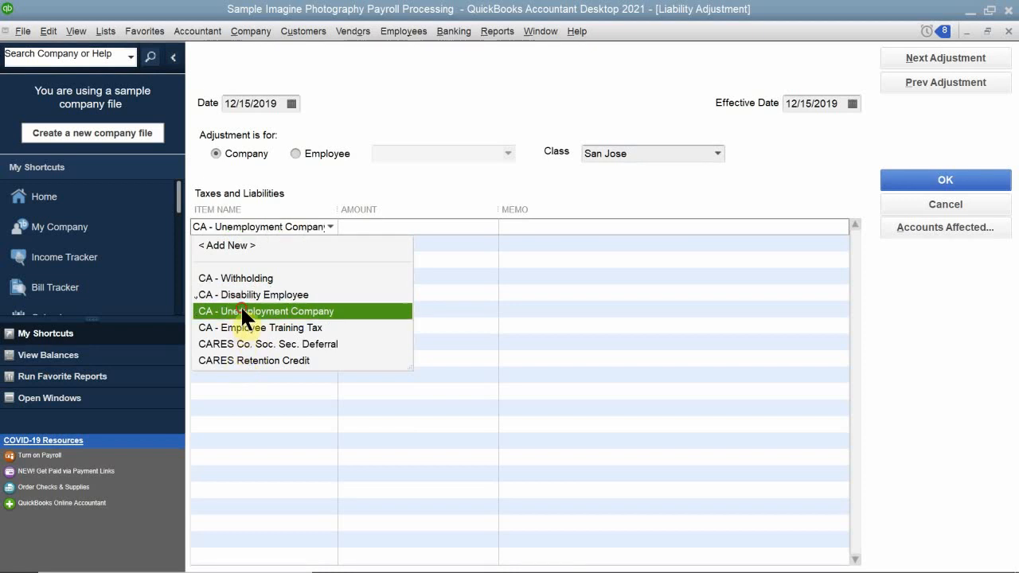
left_click(398, 227)
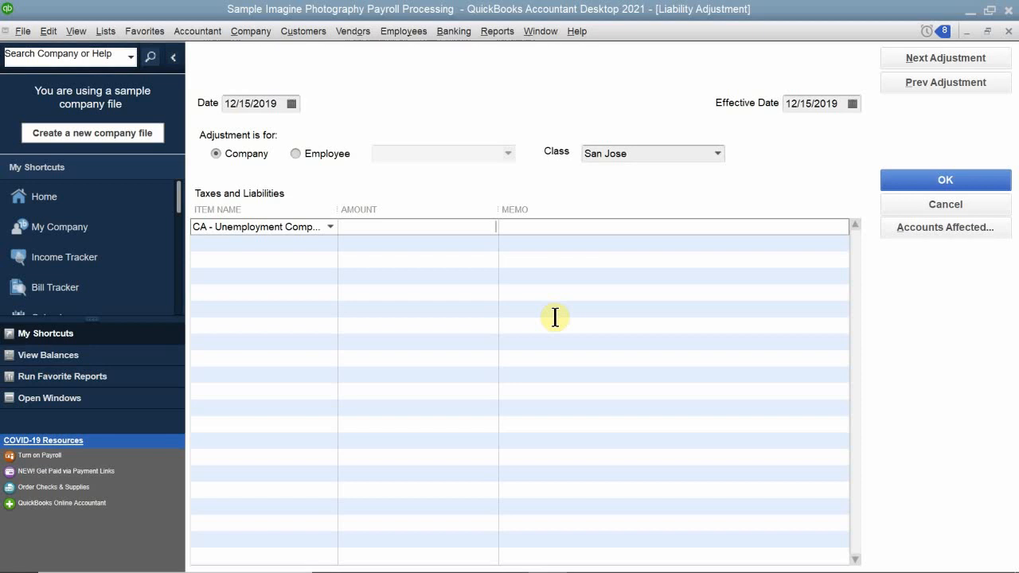
type("-10.00")
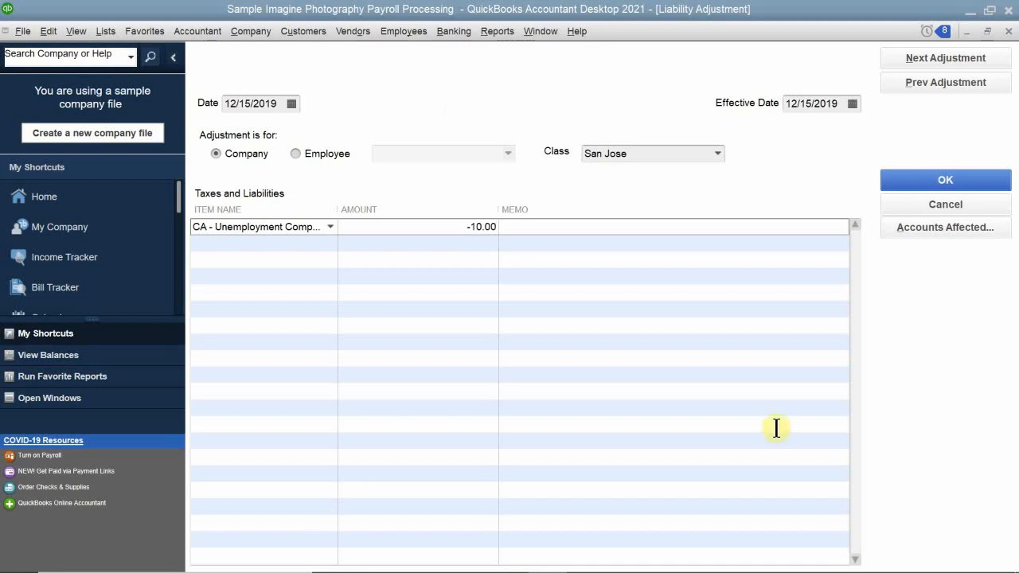
Enter the memo "SUI Overstatement" on the adjustment line and save the liability adjustment.
left_click(574, 232)
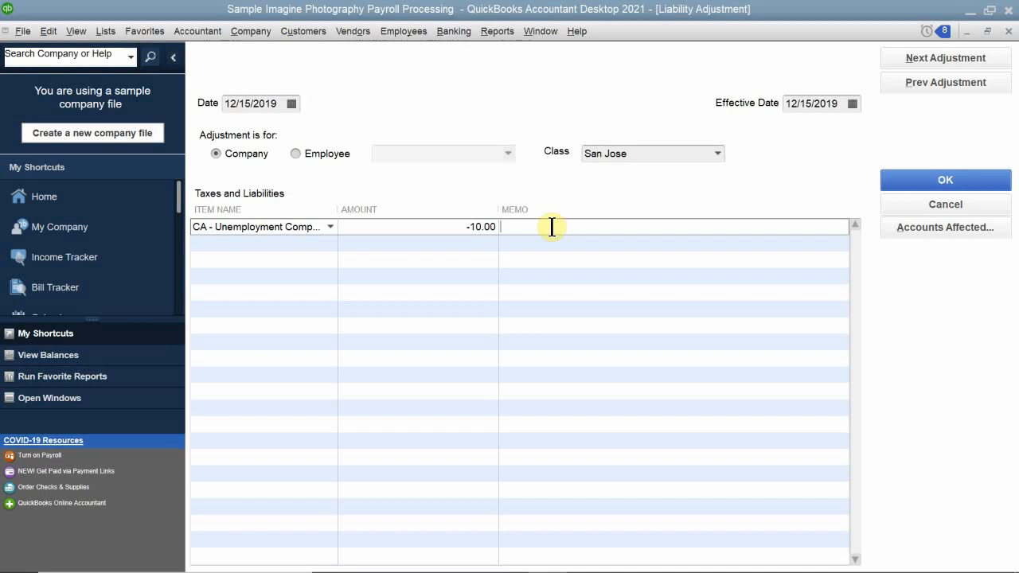
type("SUI O")
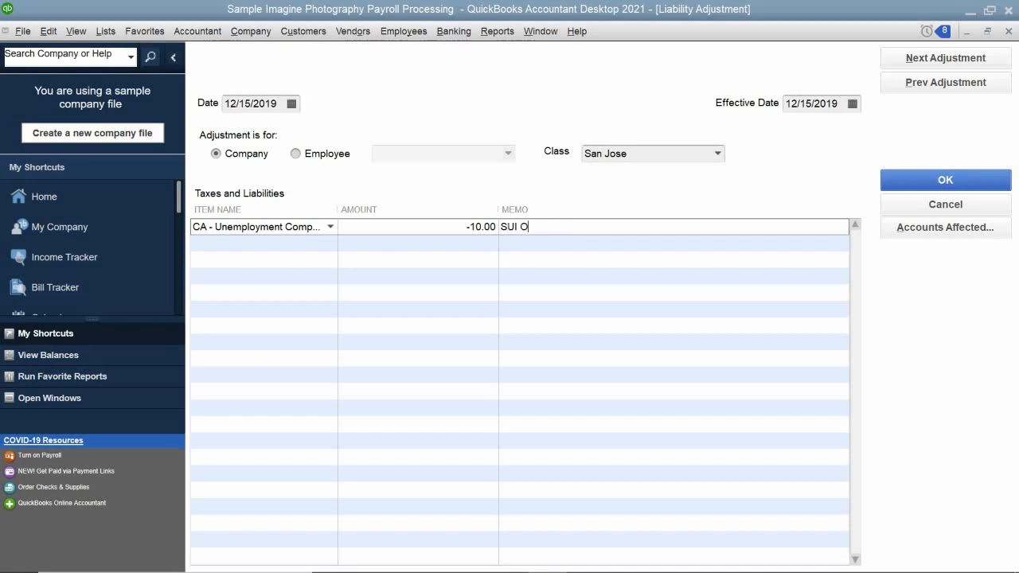
type("verstatement")
left_click(908, 177)
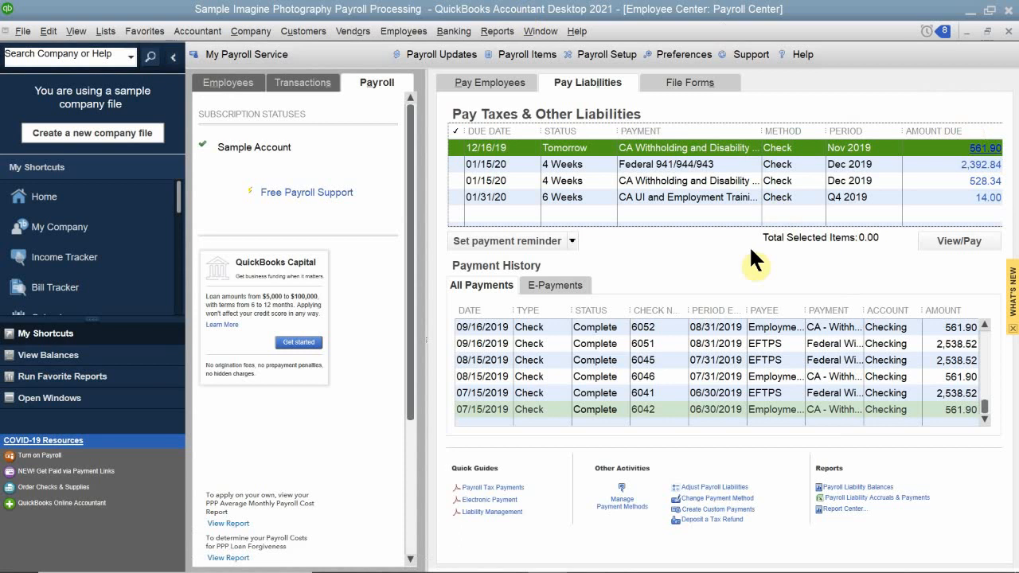
Minimize the Payroll Center, open and maximize the Home page, and open the Chart of Accounts from it.
left_click(965, 31)
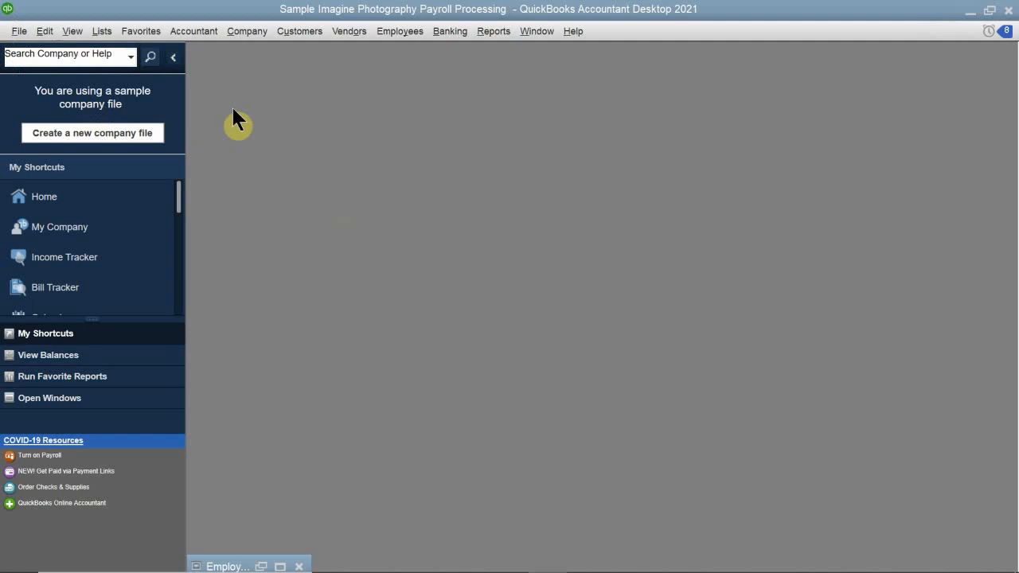
left_click(68, 195)
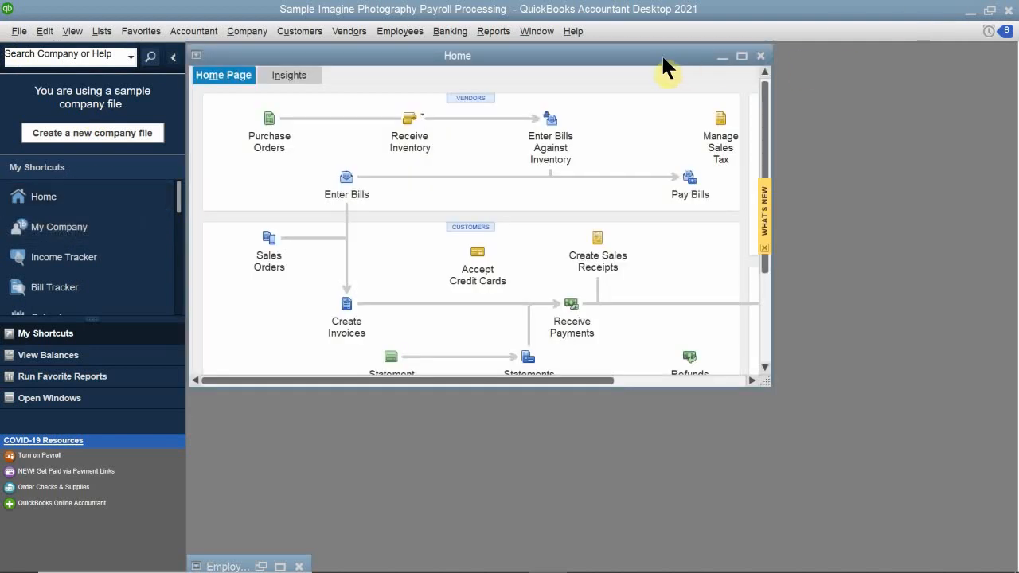
double_click(659, 54)
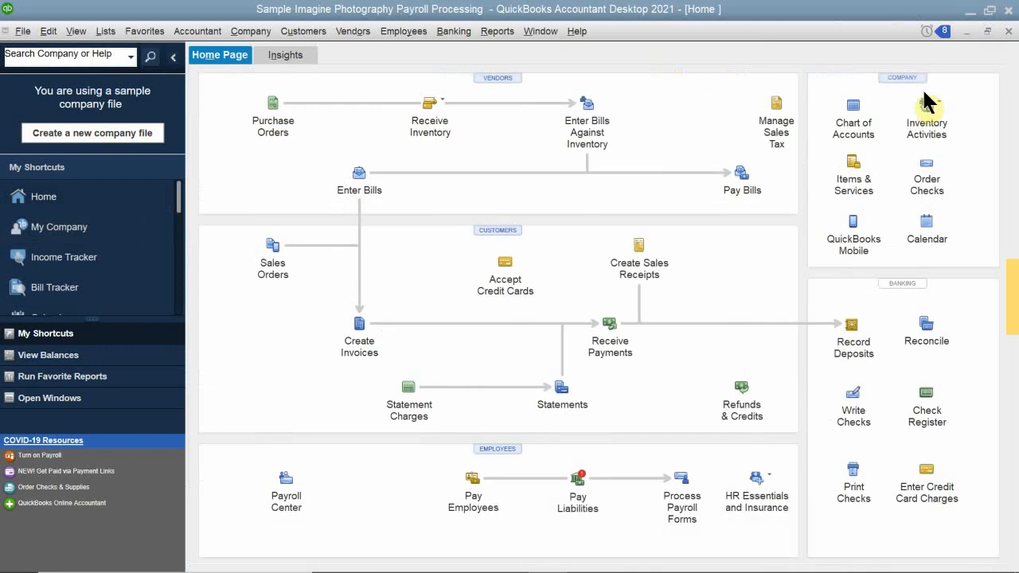
left_click(857, 121)
left_click(856, 123)
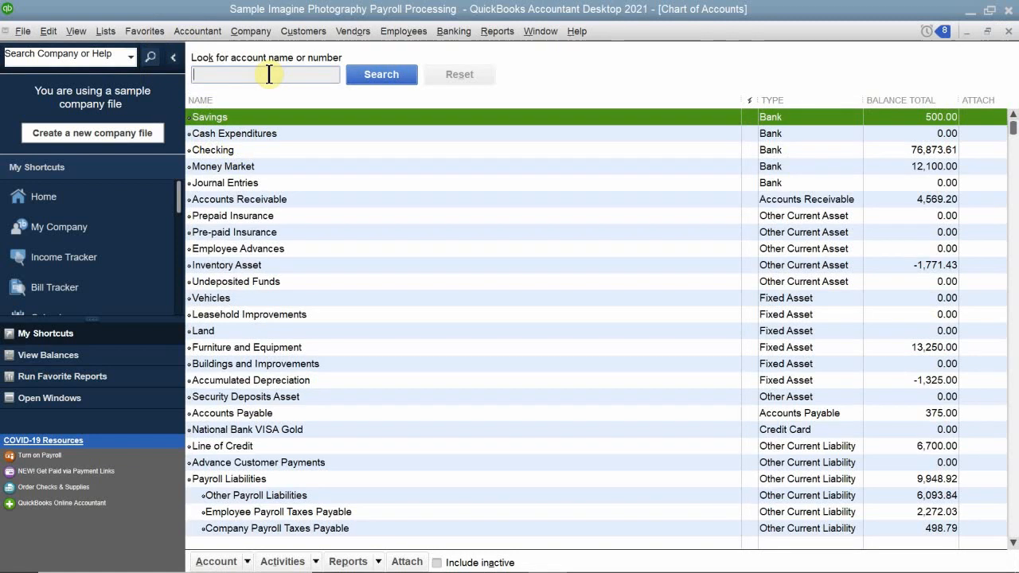
Search the Chart of Accounts for account names containing "ca".
type("V")
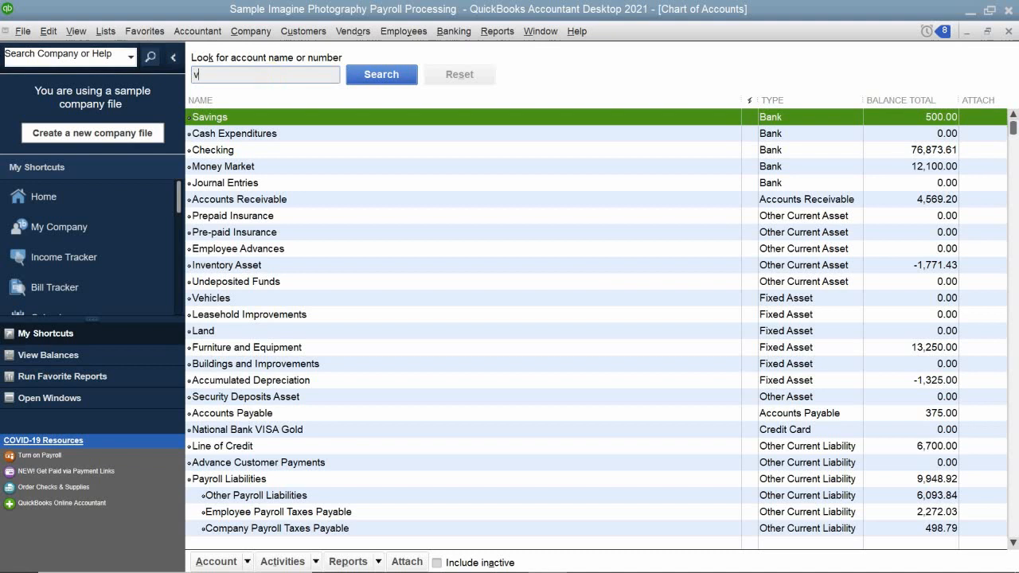
key("BackSpace")
type("ca")
left_click(374, 73)
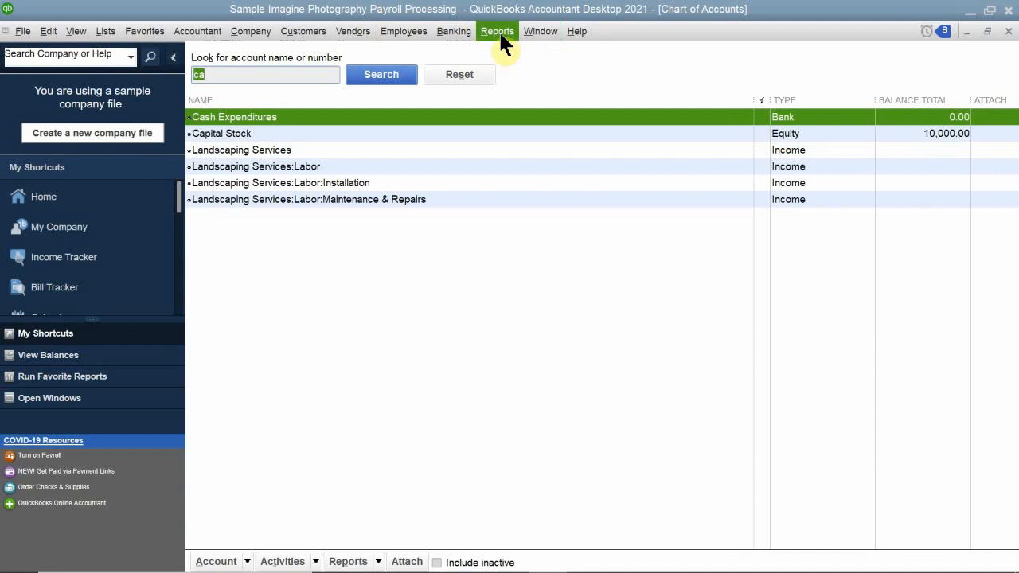
Open the Payroll Item List and run the QuickReport for the Officer's Salary item.
left_click(79, 32)
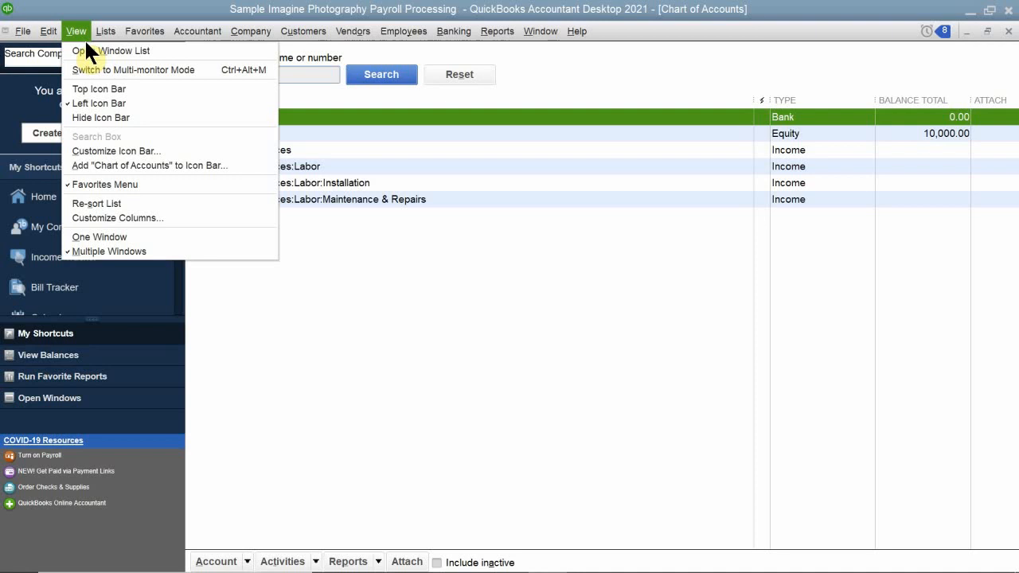
mouse_move(111, 36)
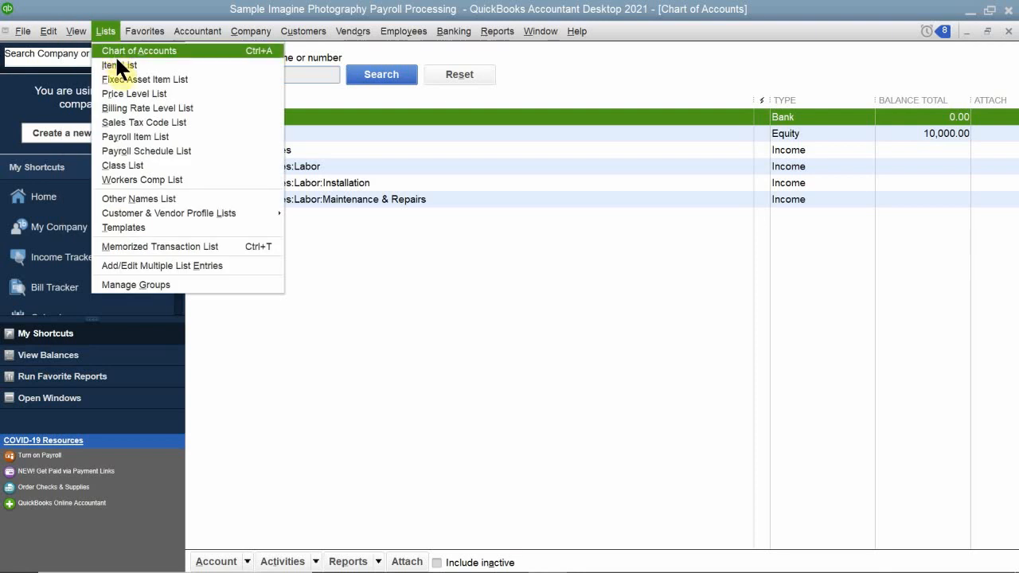
left_click(154, 136)
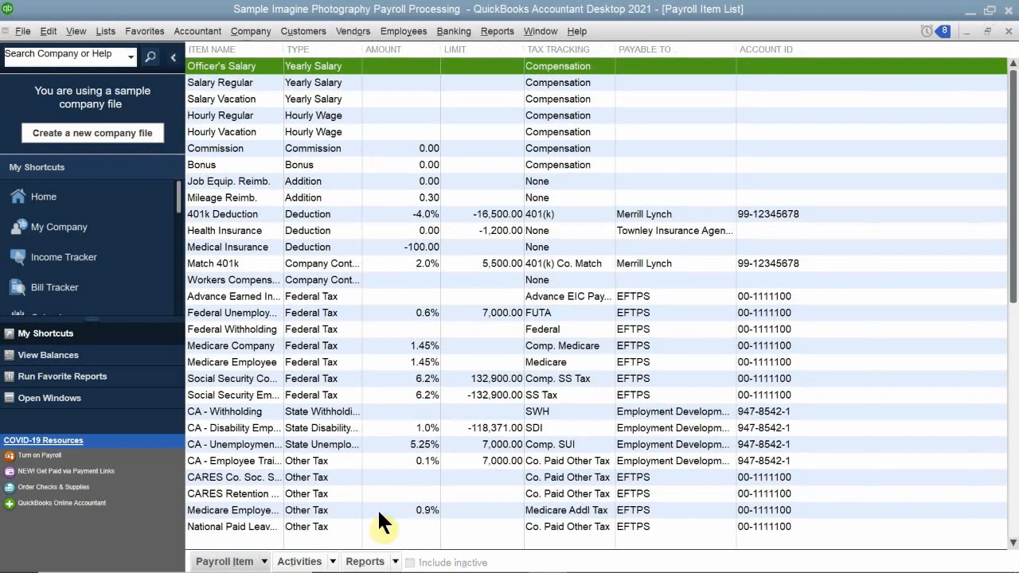
left_click(395, 561)
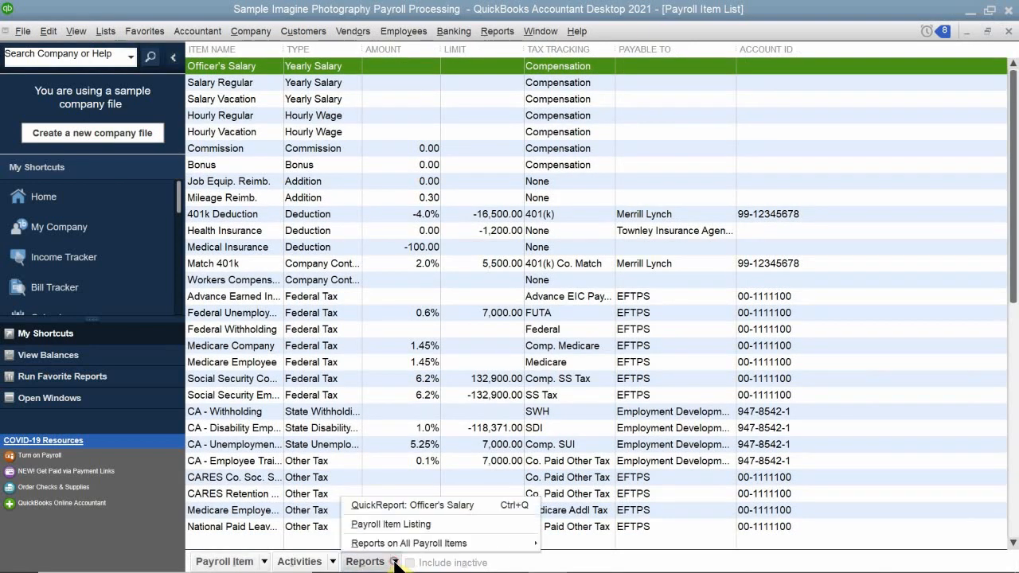
left_click(403, 502)
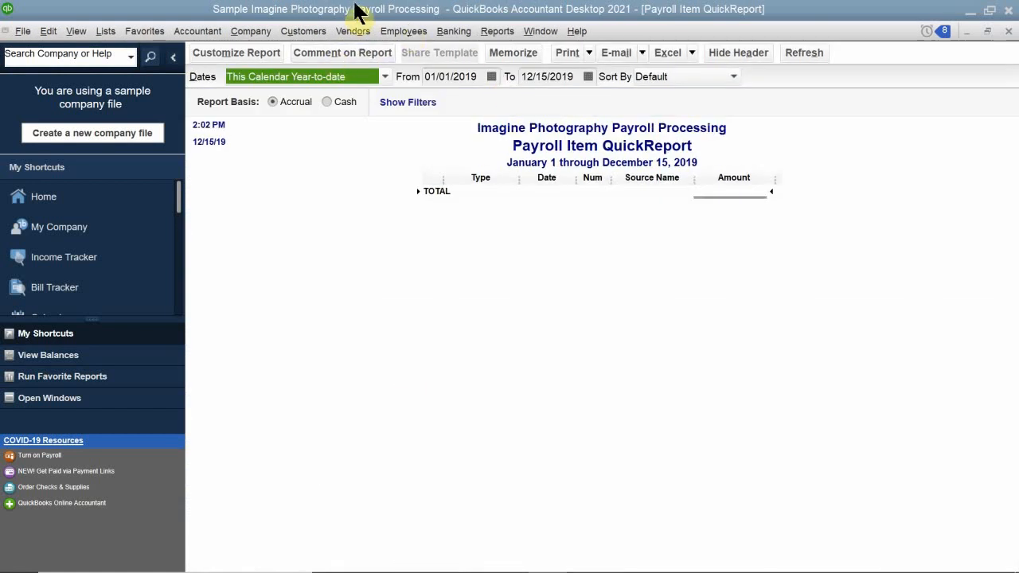
Set the Payroll Item QuickReport's date range to This Month, refresh it, and close the report.
left_click(336, 74)
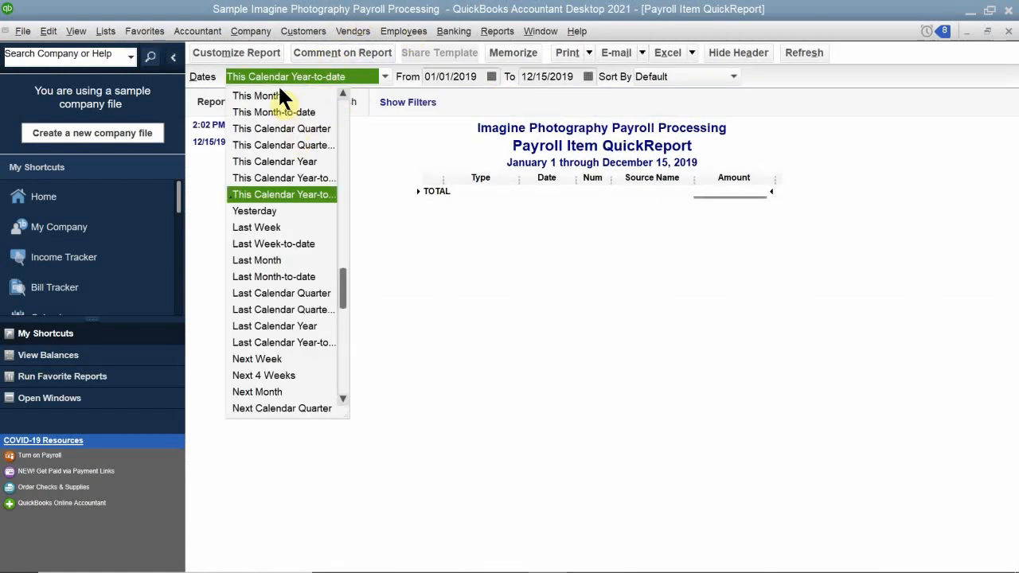
left_click(280, 89)
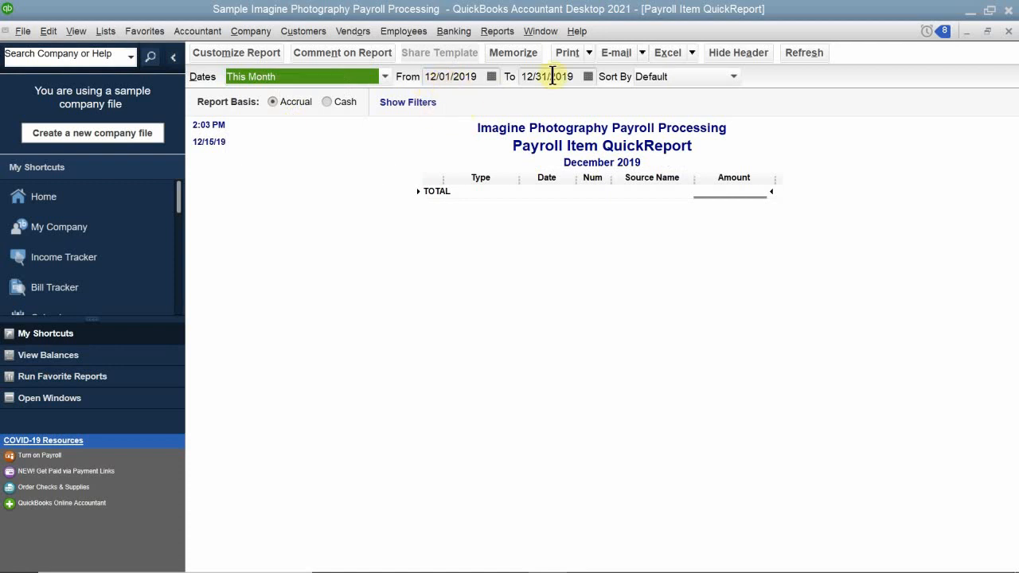
left_click(346, 137)
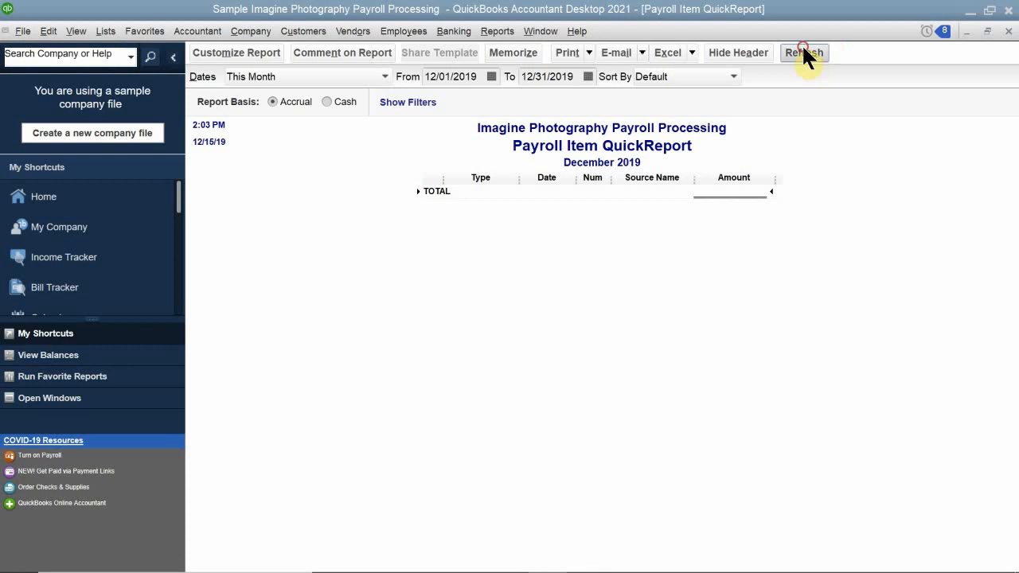
left_click(319, 77)
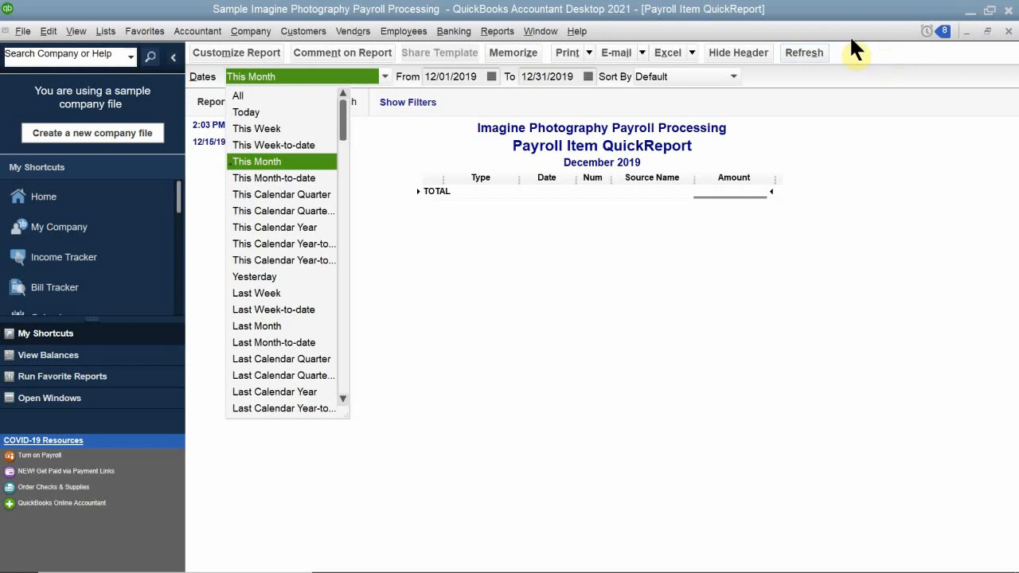
left_click(1008, 32)
left_click(1008, 31)
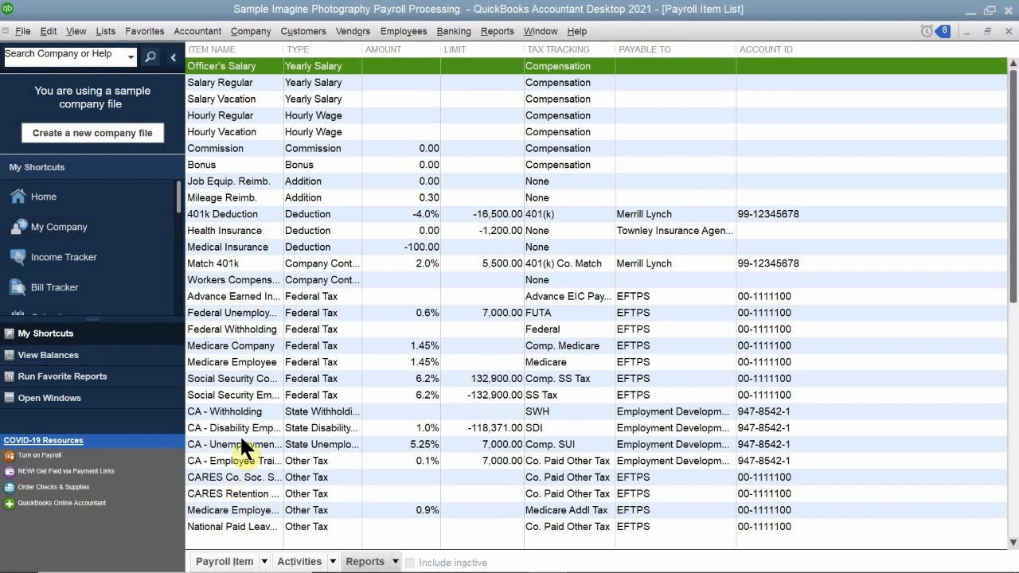
Open the CA - Disability Employee payroll item, close it without changes, and select the CA - Unemployment Company item.
double_click(216, 426)
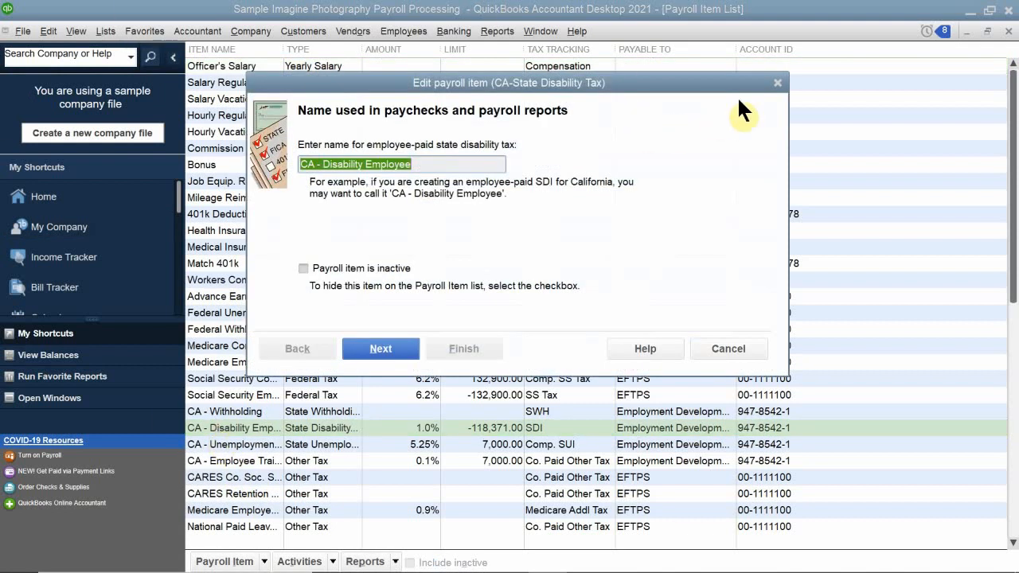
left_click(776, 83)
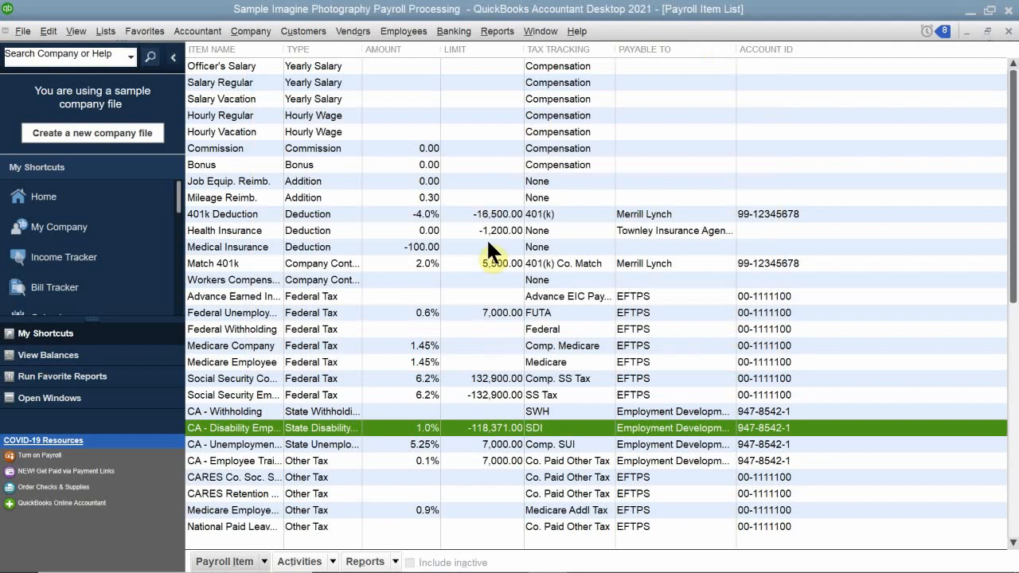
right_click(236, 448)
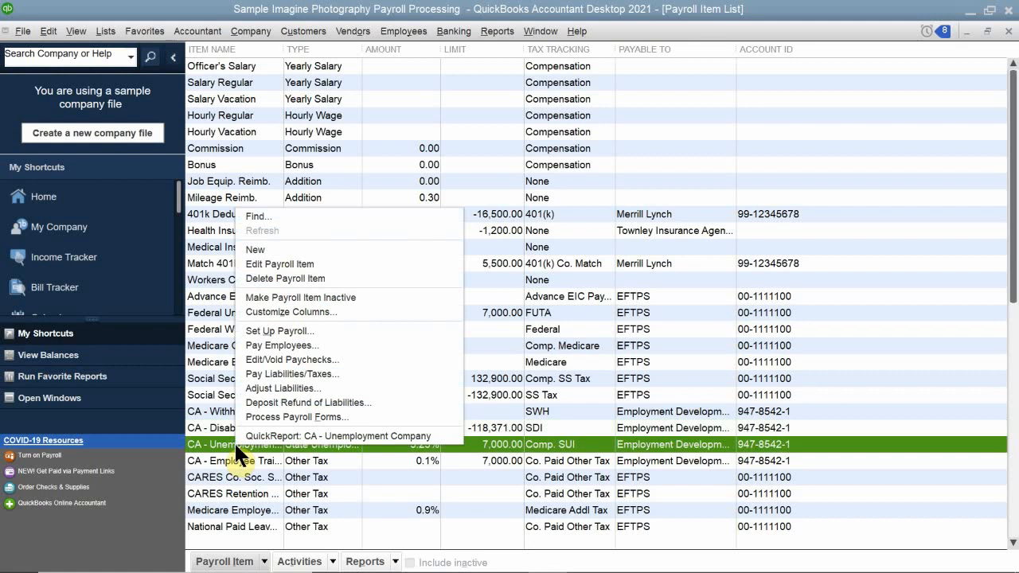
left_click(218, 441)
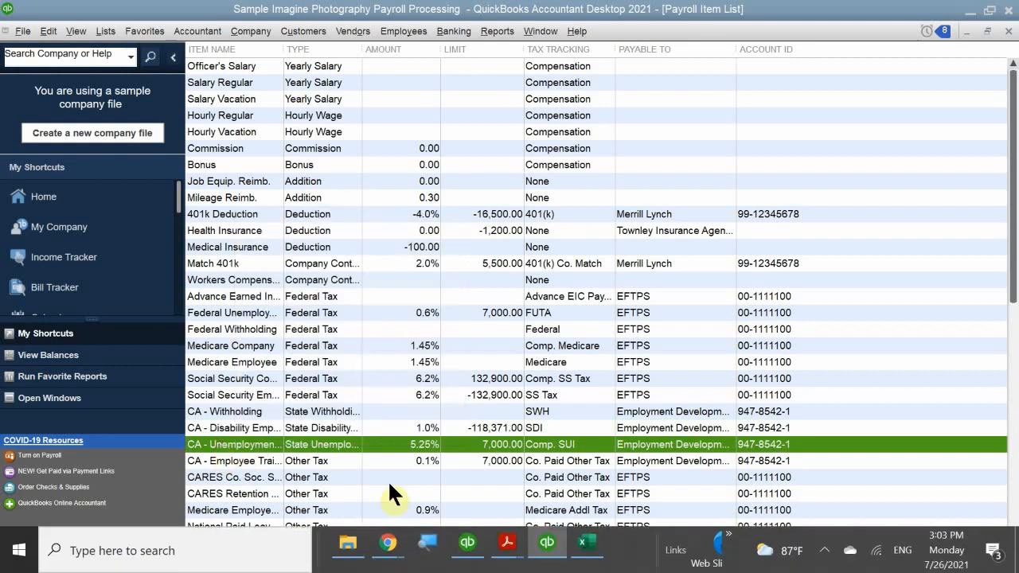
Run the QuickReport for the CA - Unemployment Company payroll item and examine its entries through the 12/15/2019 liability adjustment.
left_click(370, 562)
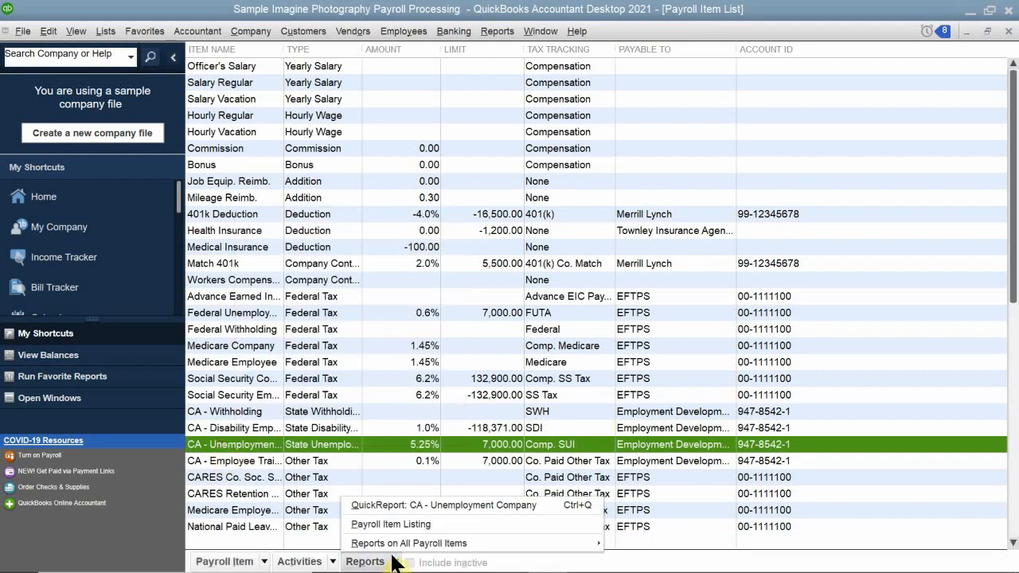
left_click(396, 503)
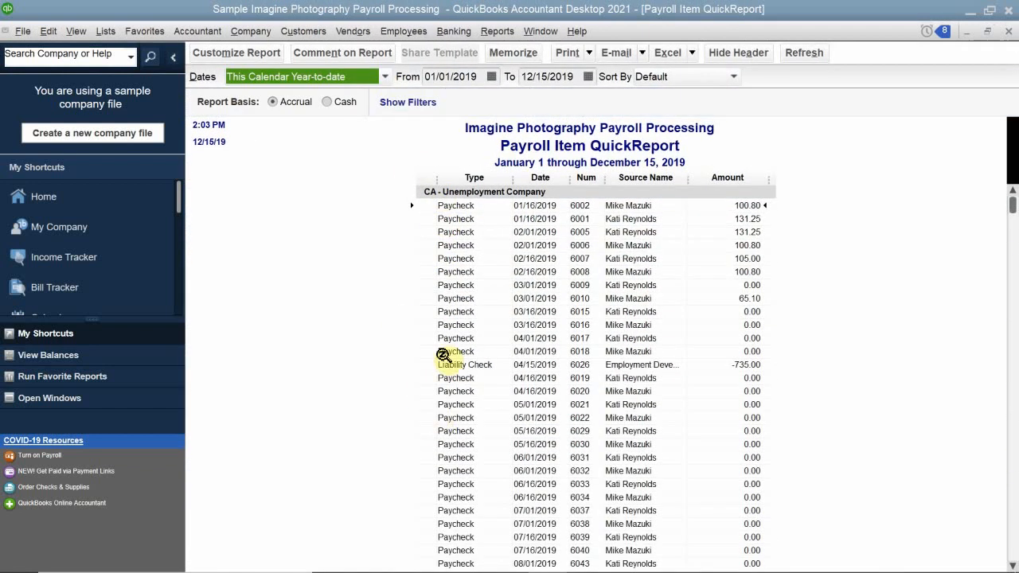
scroll(444, 354, "down", 4)
scroll(444, 354, "down", 3)
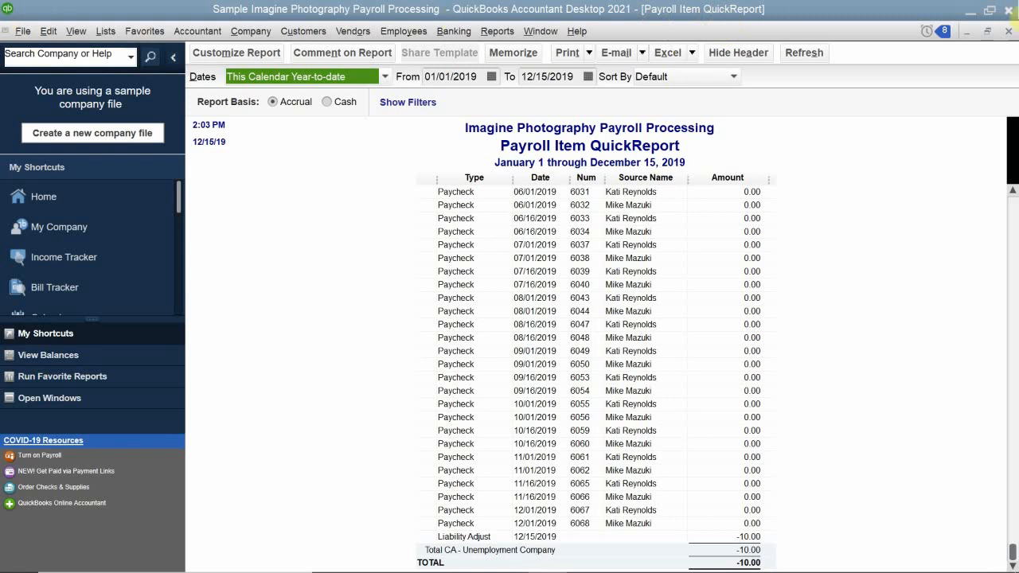
Close the CA - Unemployment Company QuickReport, the Payroll Item List and the Chart of Accounts to return to the Home page.
mouse_move(251, 567)
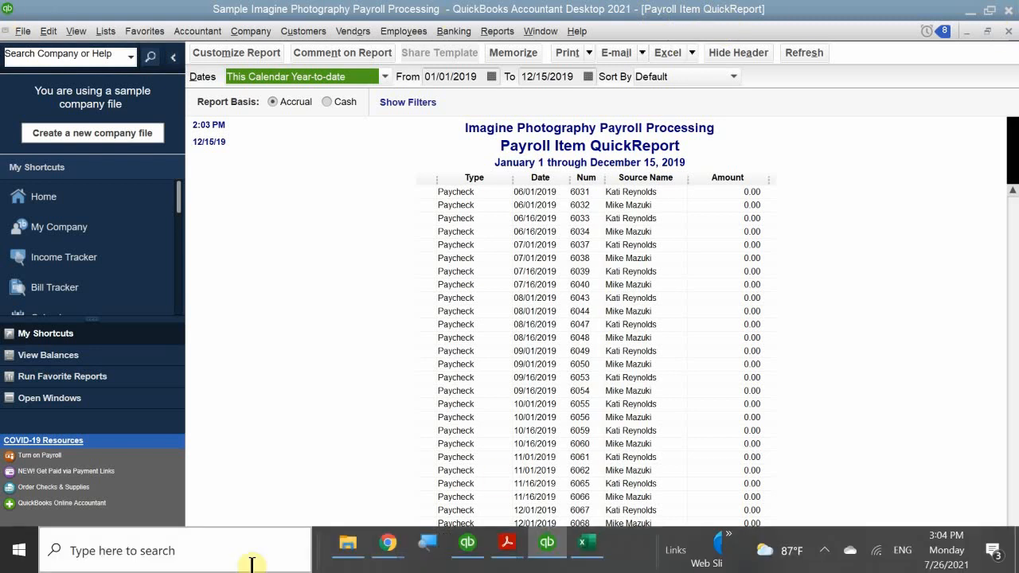
left_click(1006, 32)
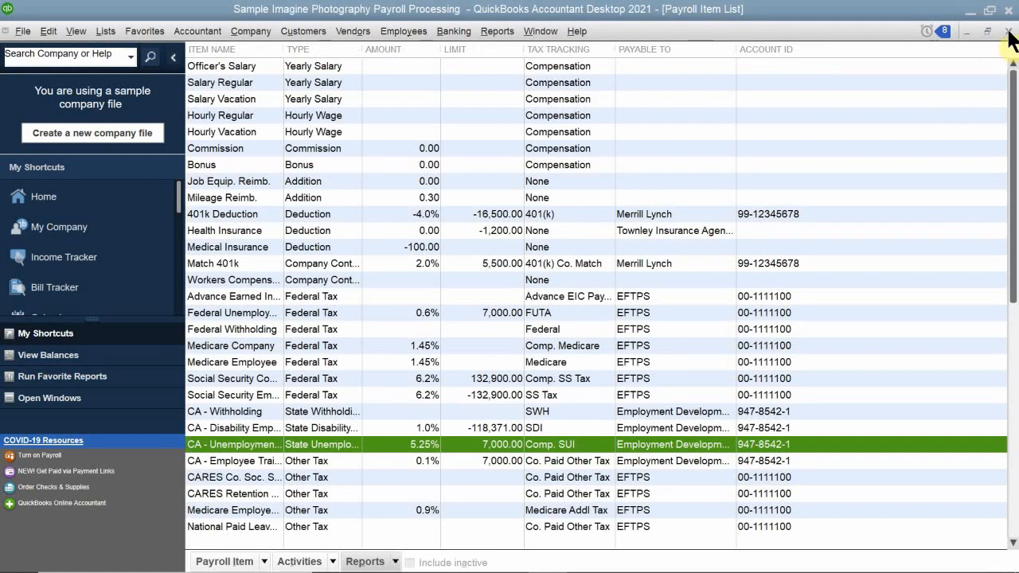
left_click(1008, 32)
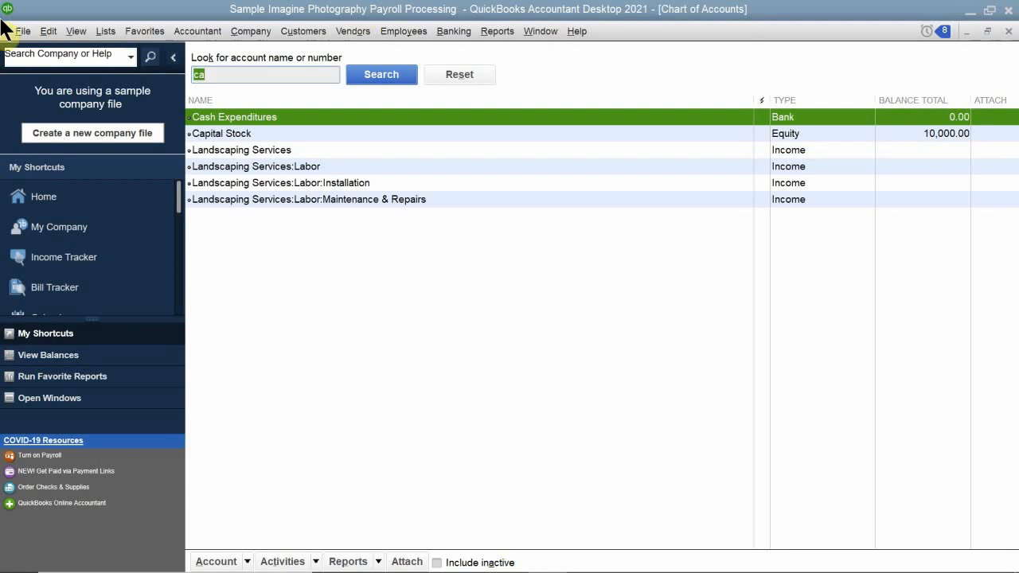
left_click(1010, 34)
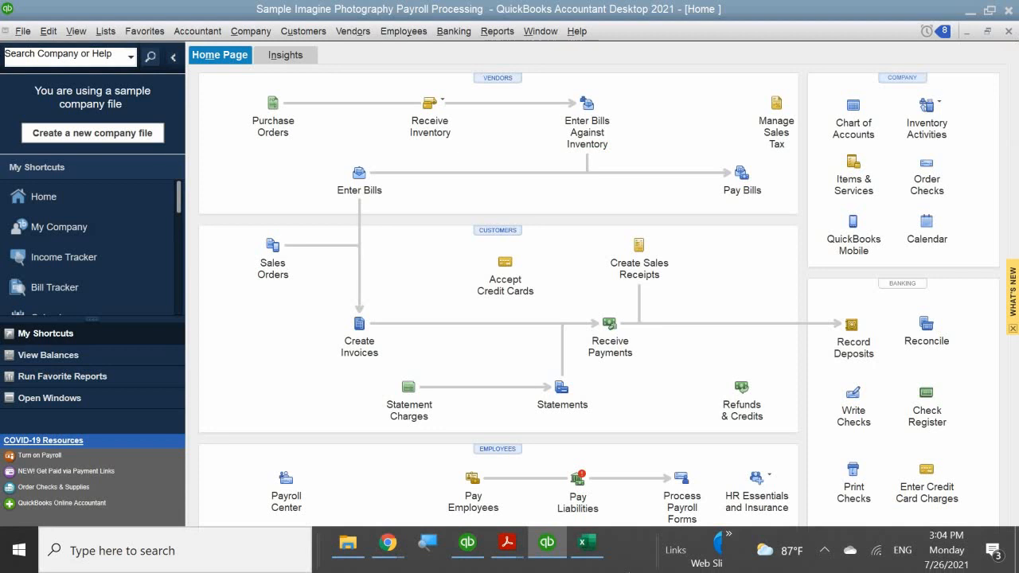
Pay the November 2019 CA Withholding and Disability Insurance liability by check from Checking, then close the payment summary and Payroll Center.
left_click(585, 485)
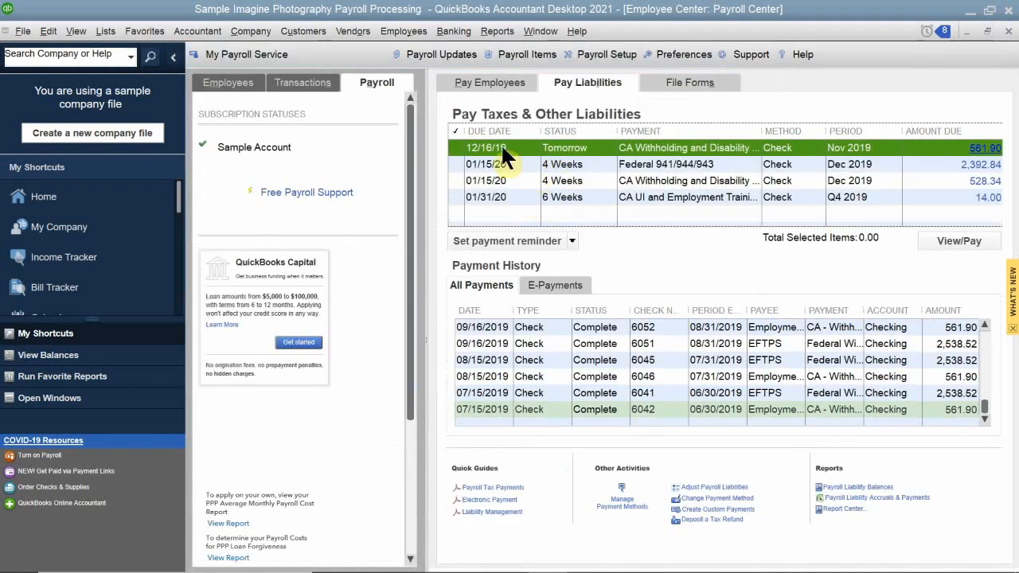
left_click(491, 143)
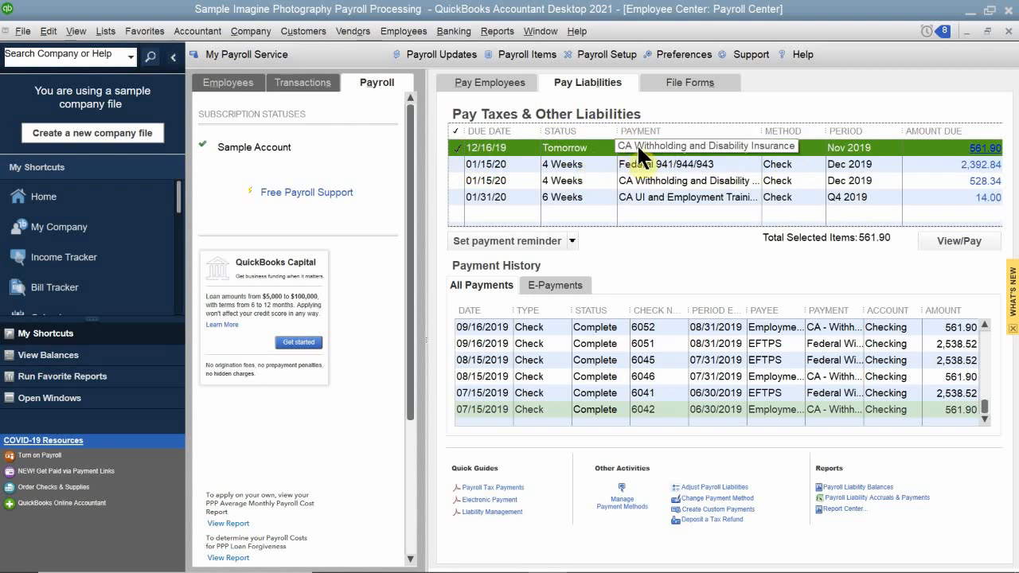
left_click(952, 239)
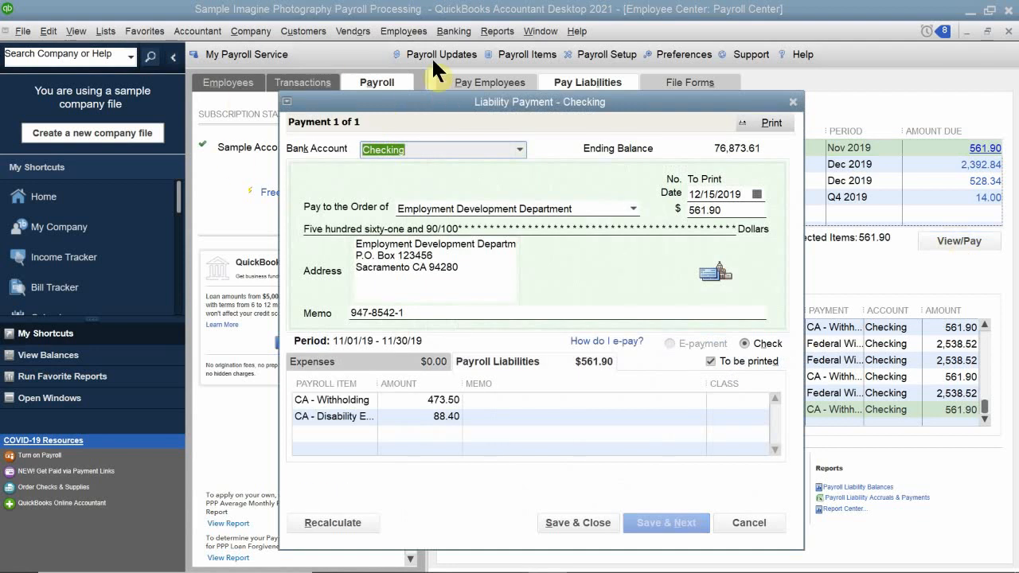
left_click_drag(449, 103, 408, 37)
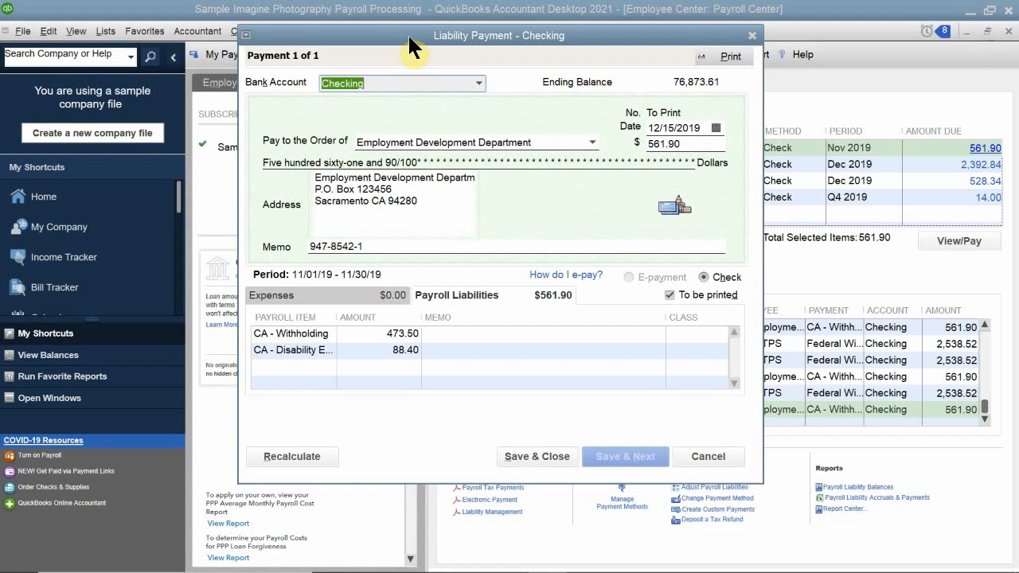
left_click_drag(408, 37, 423, 55)
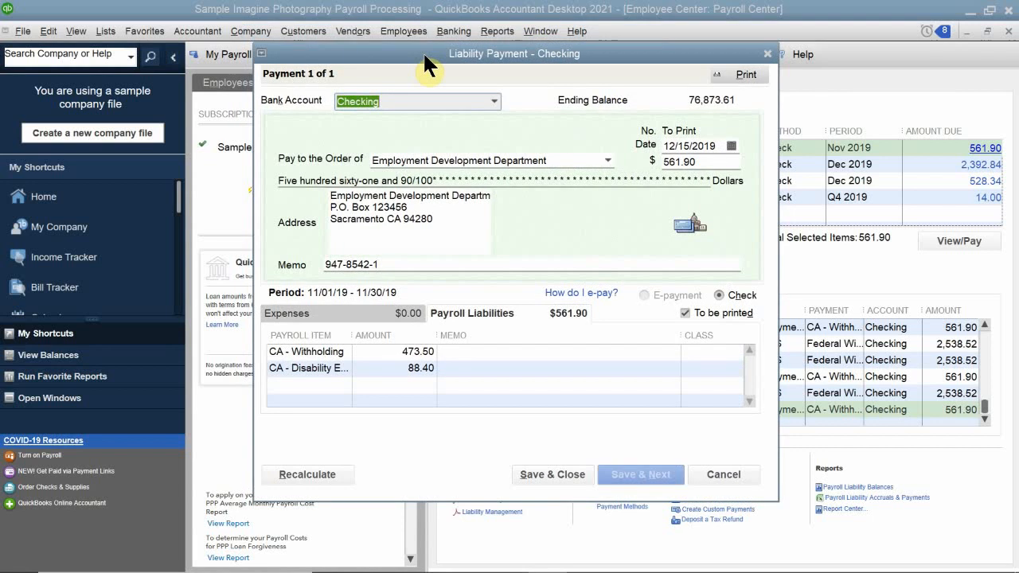
left_click_drag(424, 56, 409, 12)
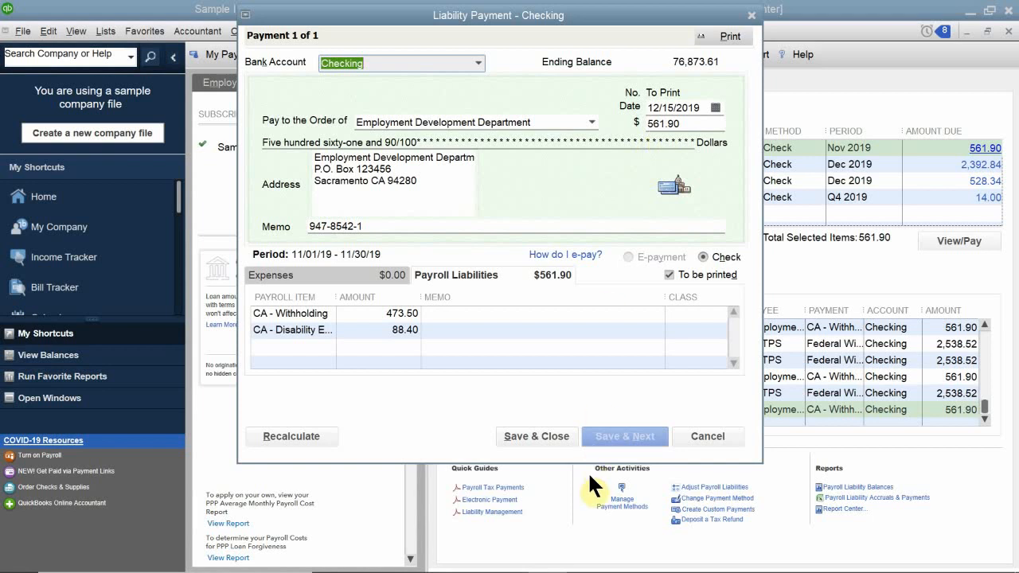
left_click(548, 436)
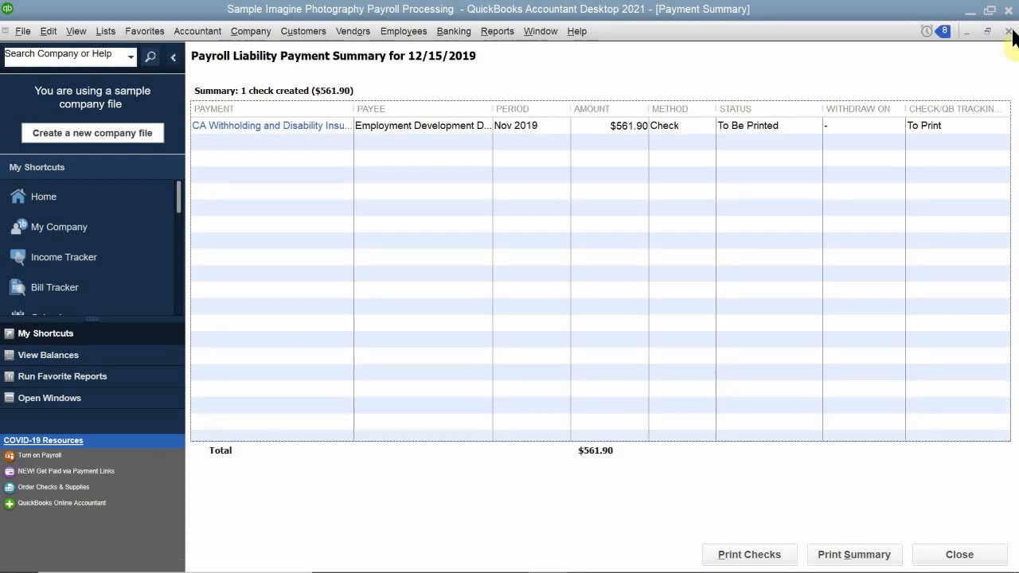
left_click(1009, 31)
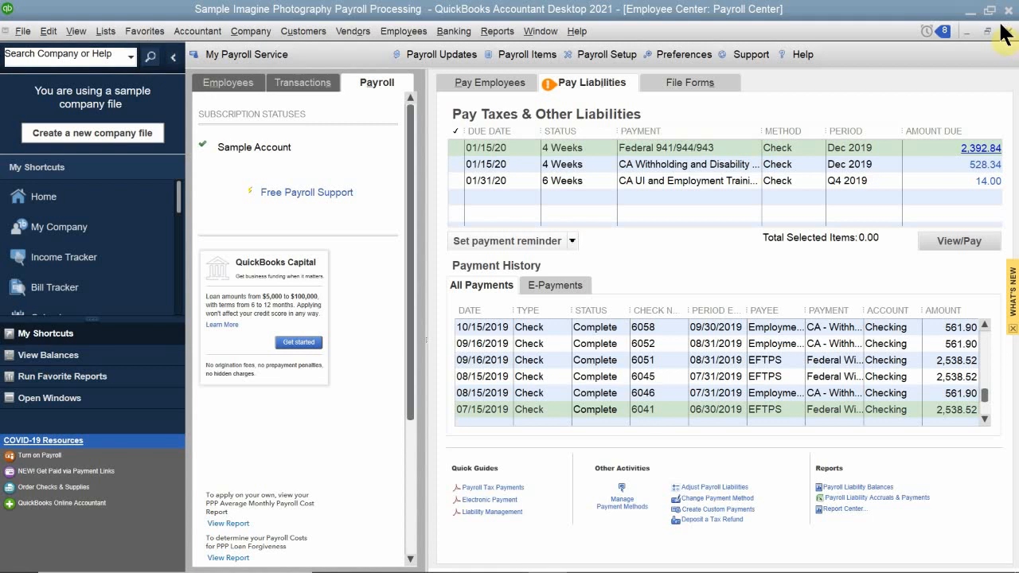
left_click(1008, 30)
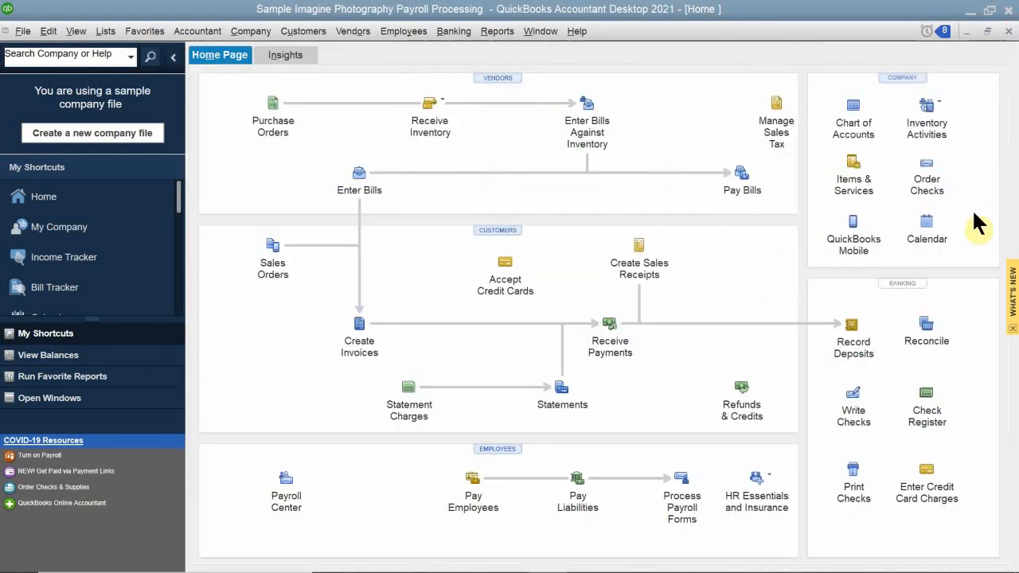
Open the check register for the Checking account.
left_click(927, 416)
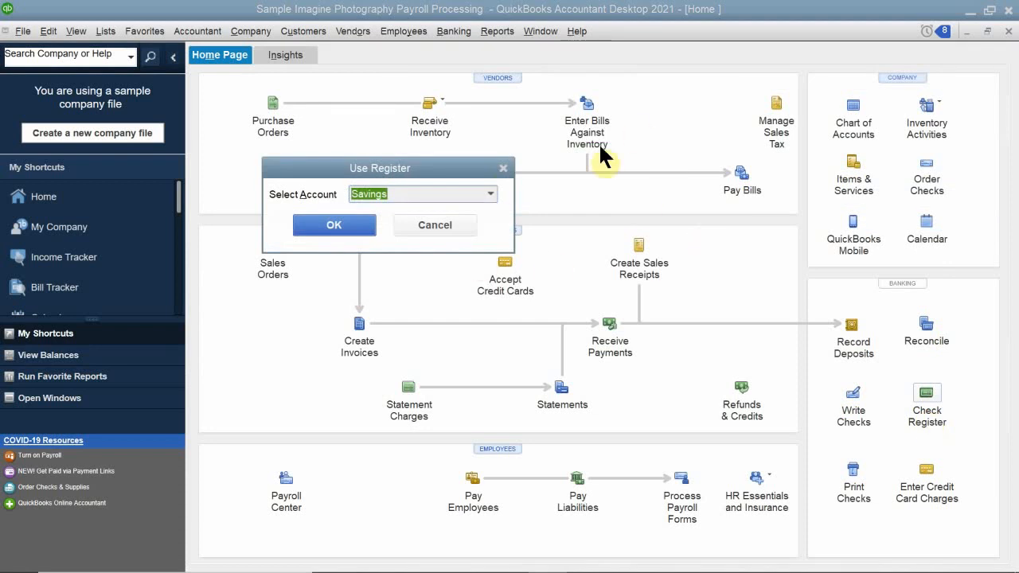
left_click(492, 191)
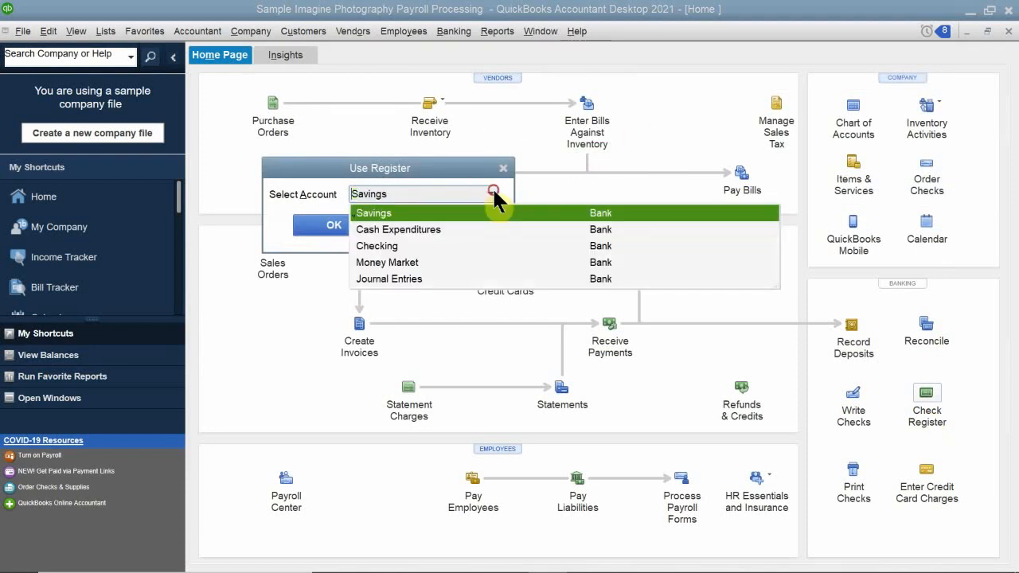
left_click(384, 245)
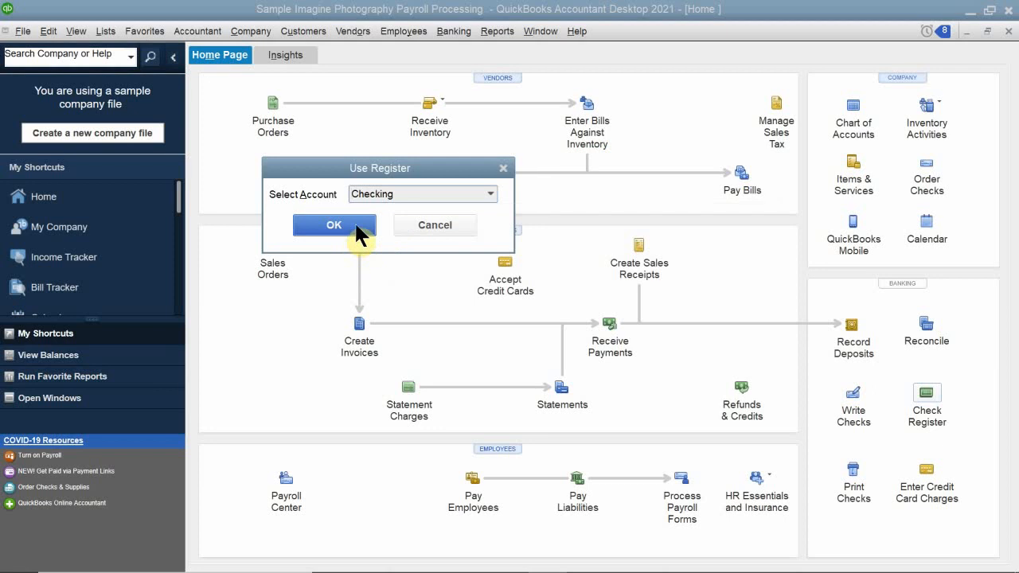
left_click(357, 228)
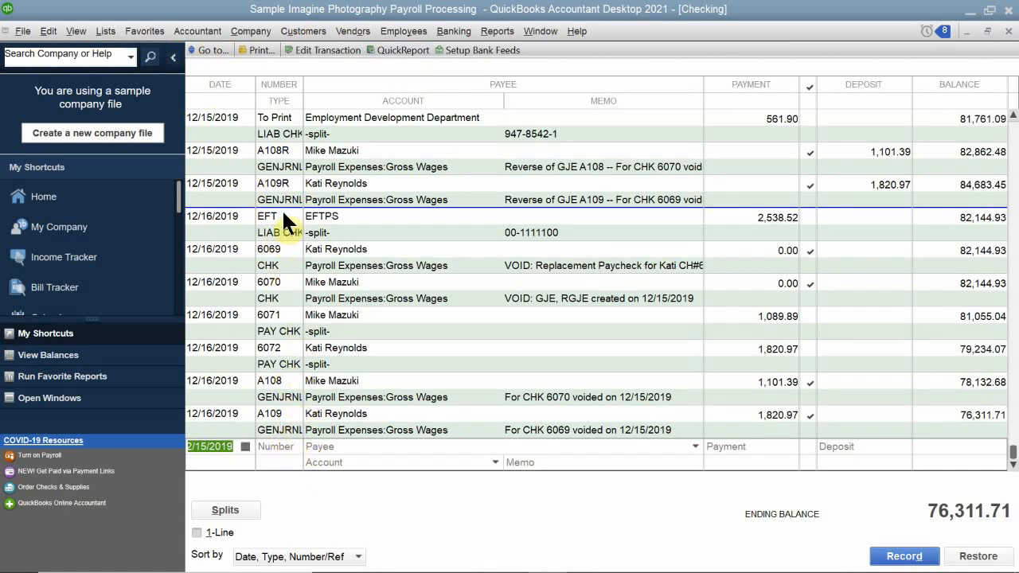
Change the number of the 12/15/2019 Employment Development Department liability check to EFT, record the change, and close the register.
left_click(274, 116)
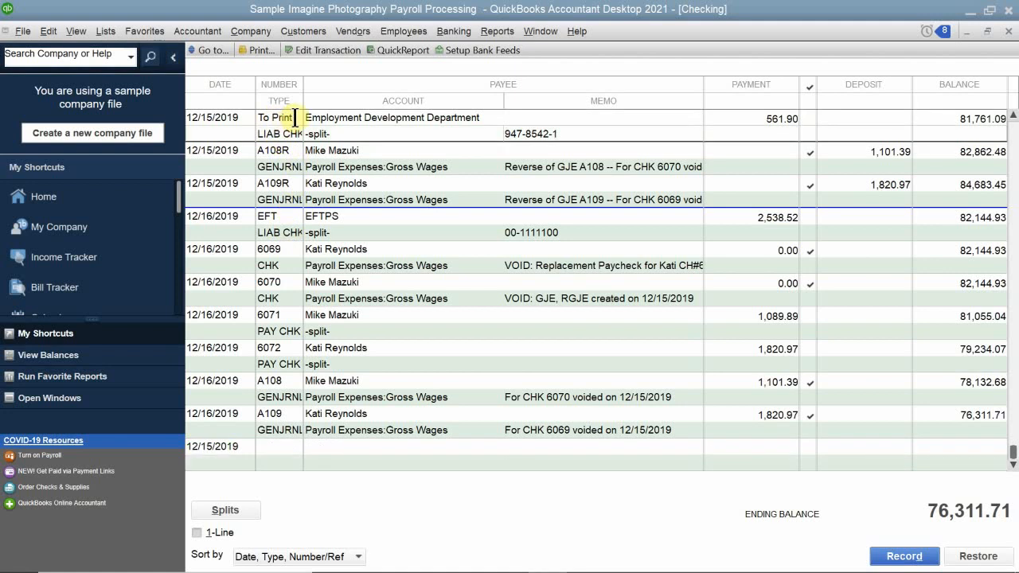
left_click(264, 119)
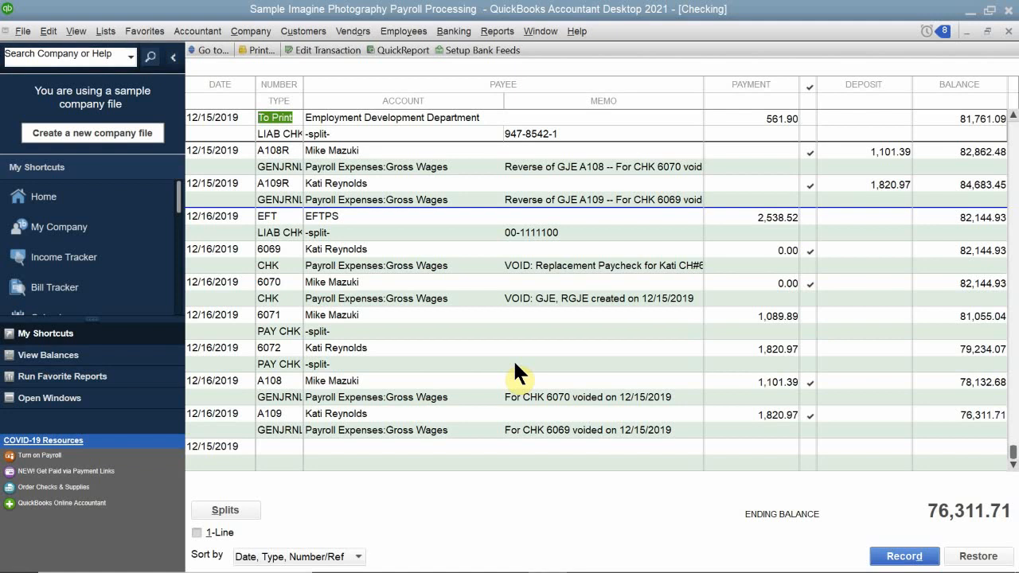
key("BackSpace")
type("EFT")
left_click(512, 359)
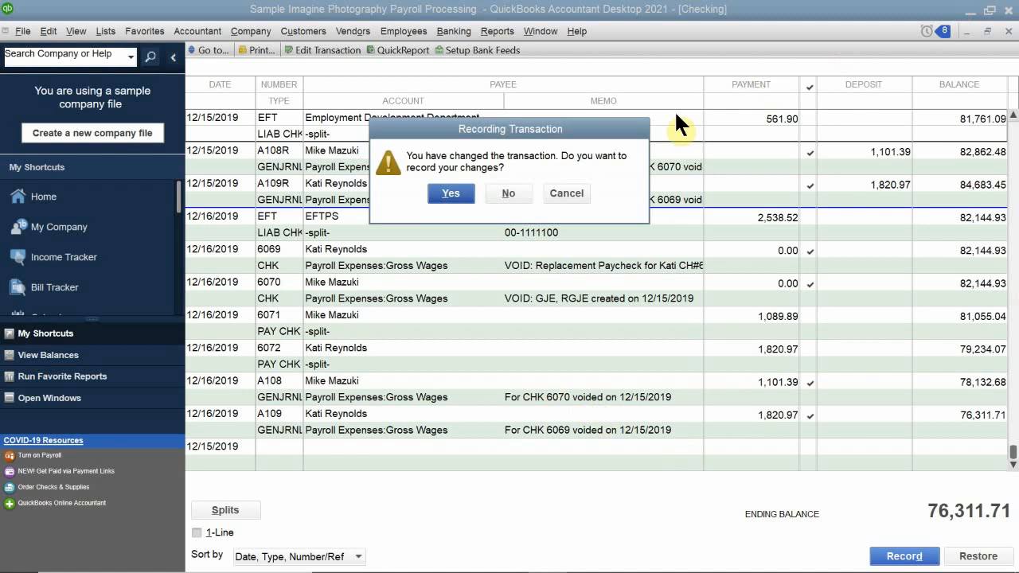
left_click(451, 193)
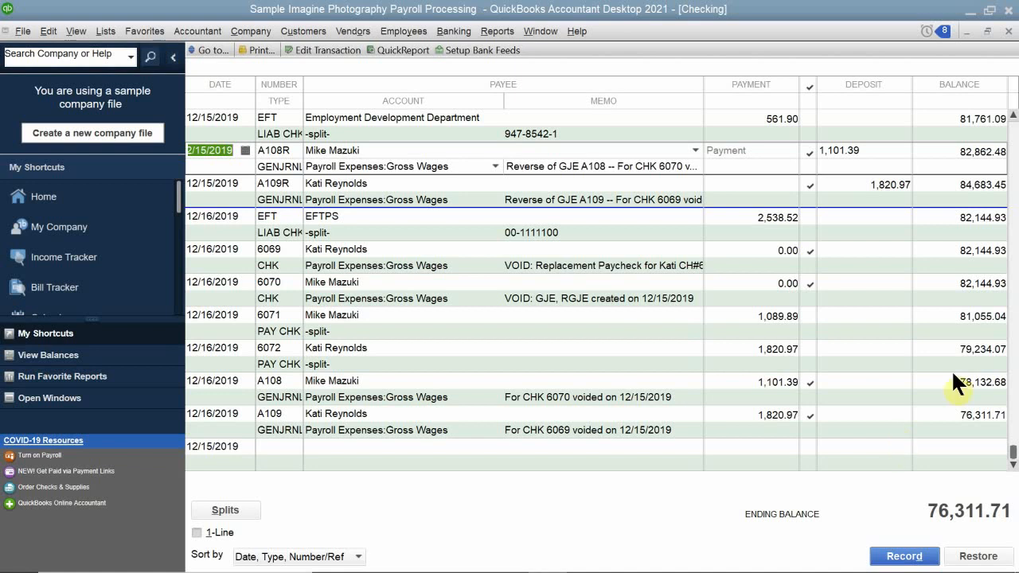
left_click(1006, 31)
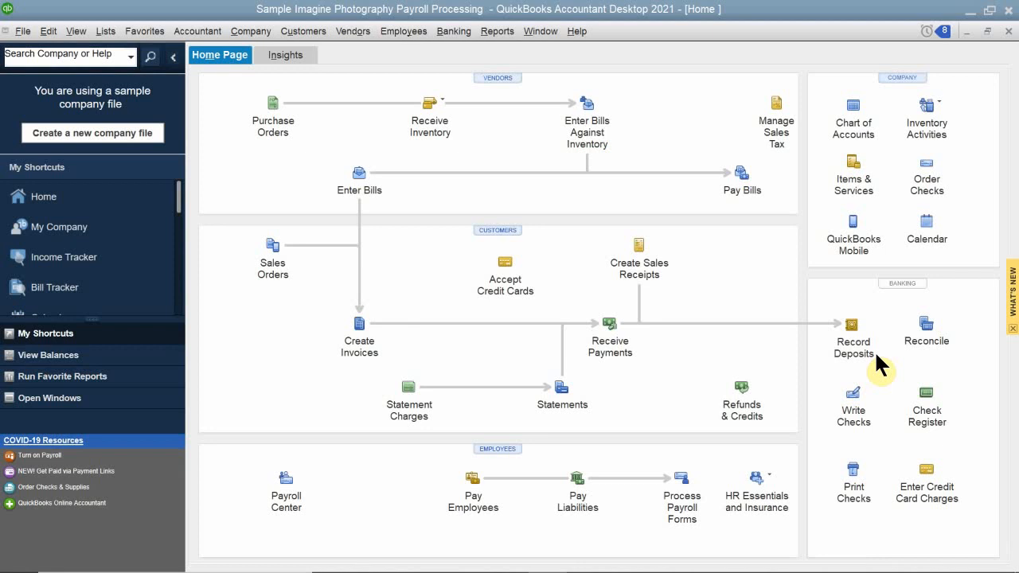
mouse_move(864, 570)
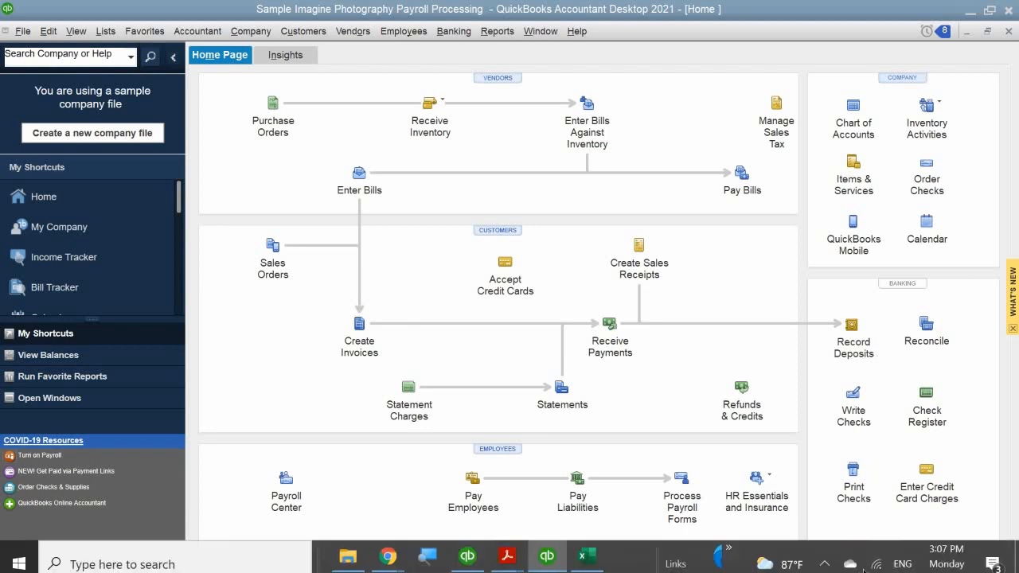
left_click(823, 550)
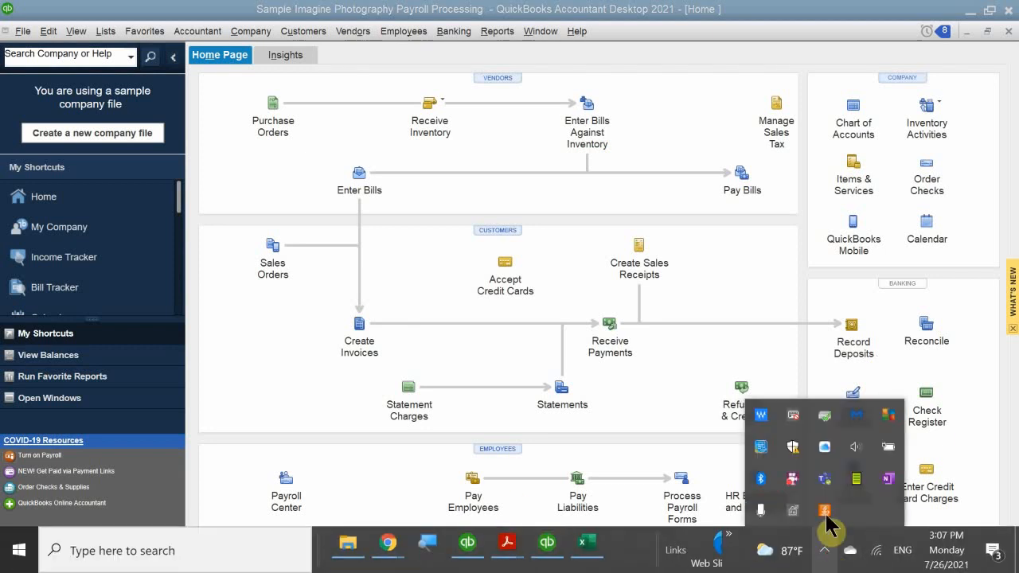
right_click(785, 472)
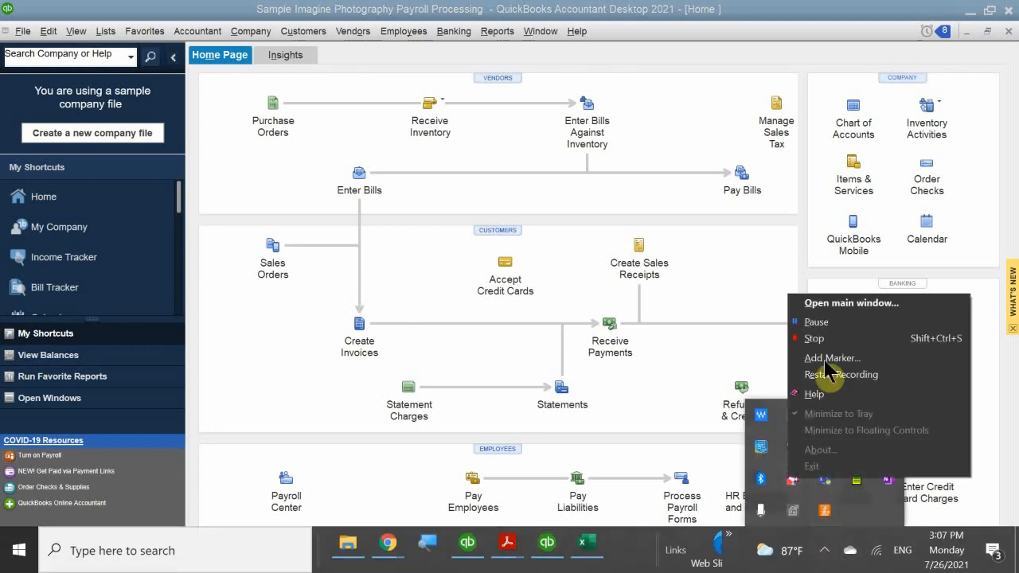